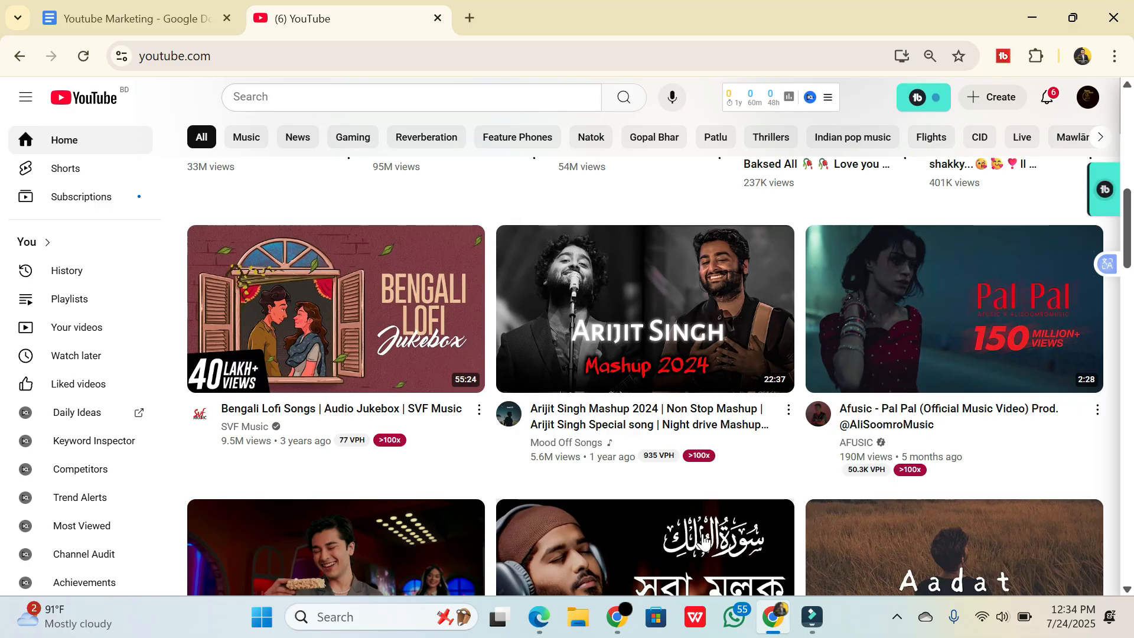
# - Search YouTube for "best baby beds in 20225"
pyautogui.click(385, 96)
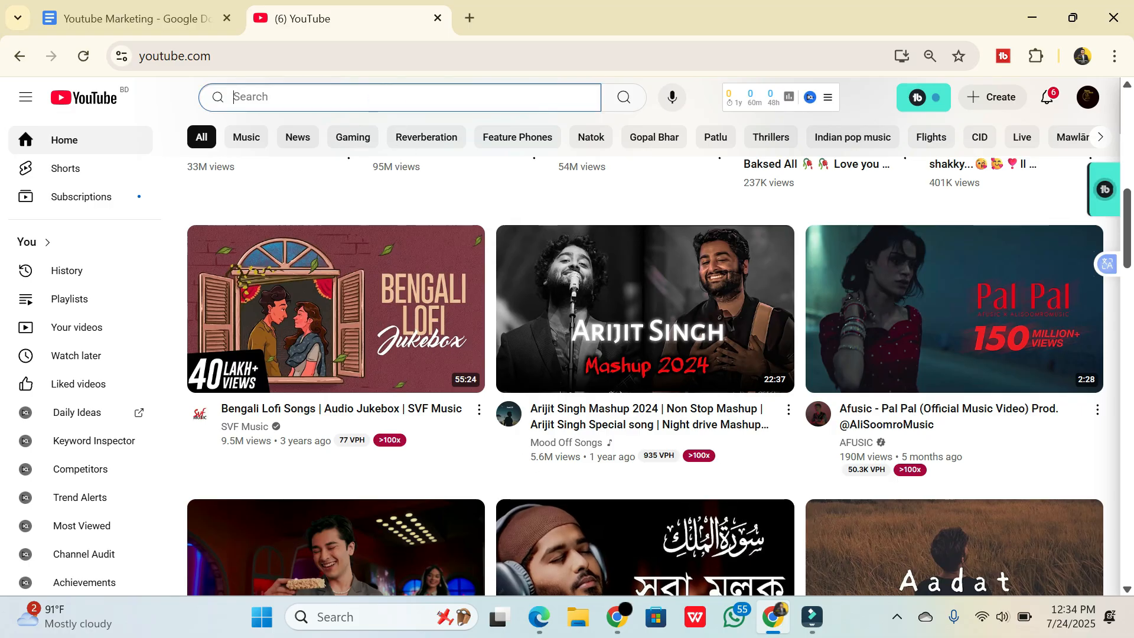
pyautogui.write('best bab')
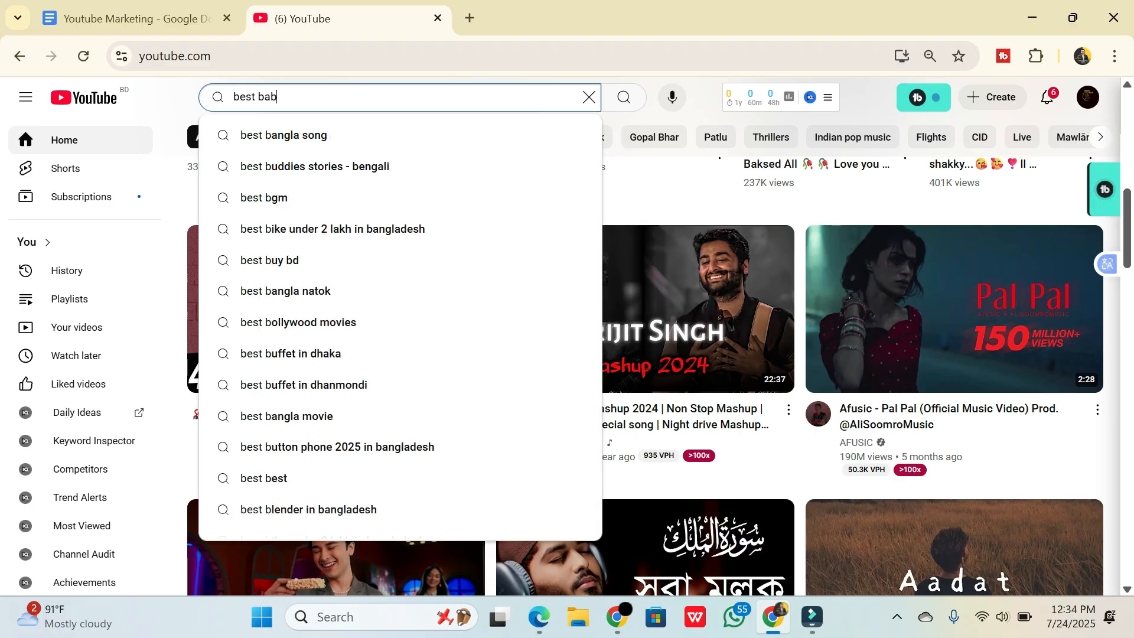
pyautogui.write('y bed')
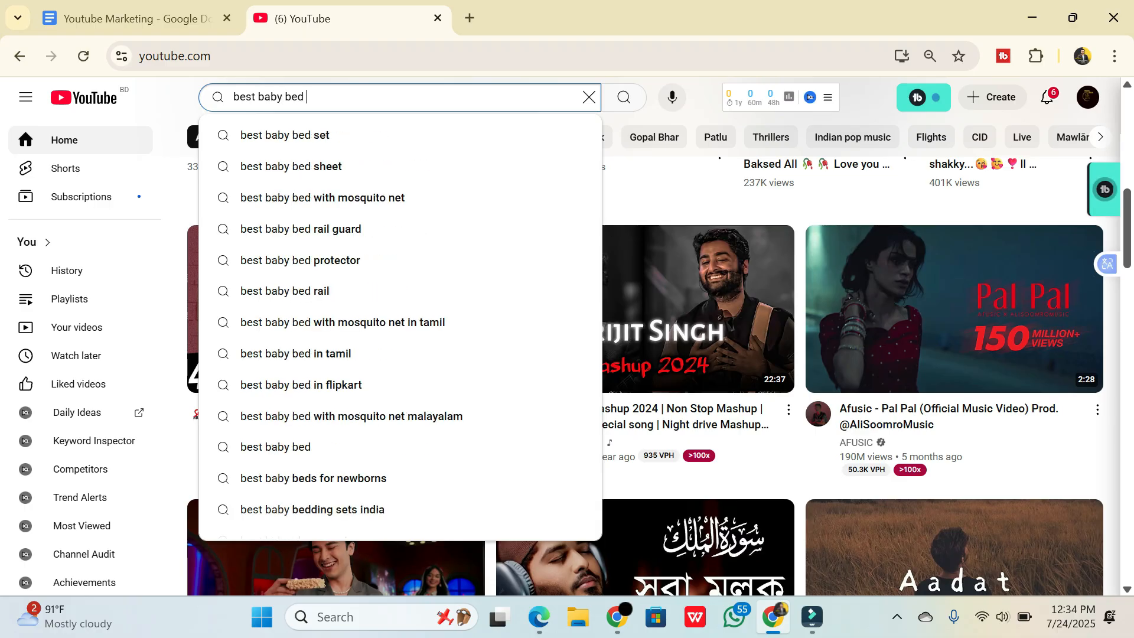
pyautogui.write('s in 202')
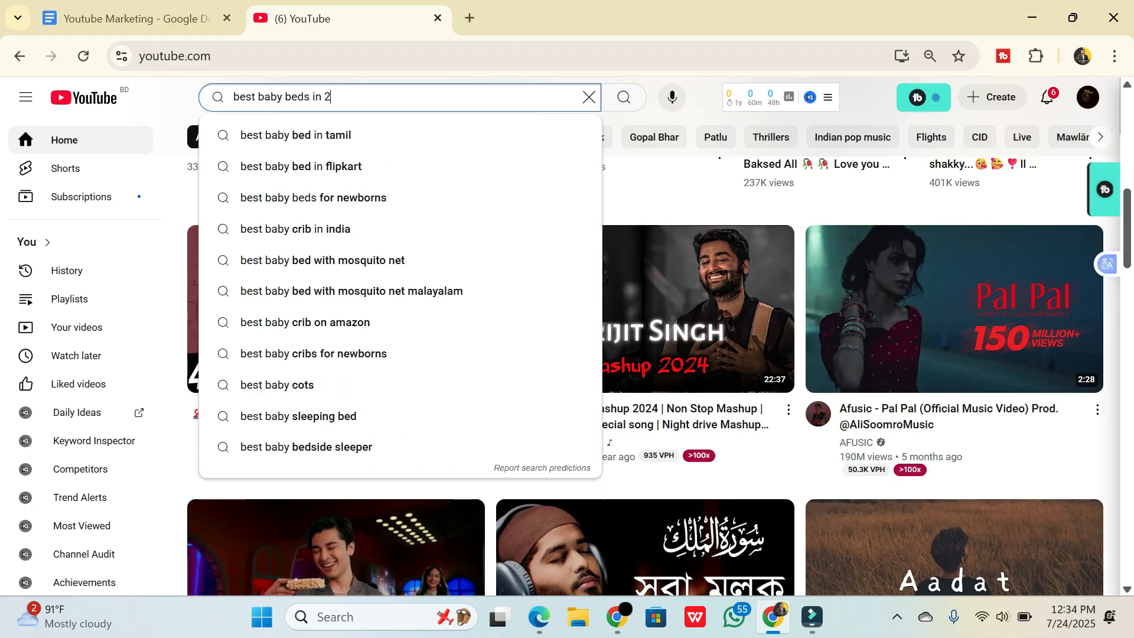
pyautogui.write('25')
pyautogui.press('Return')
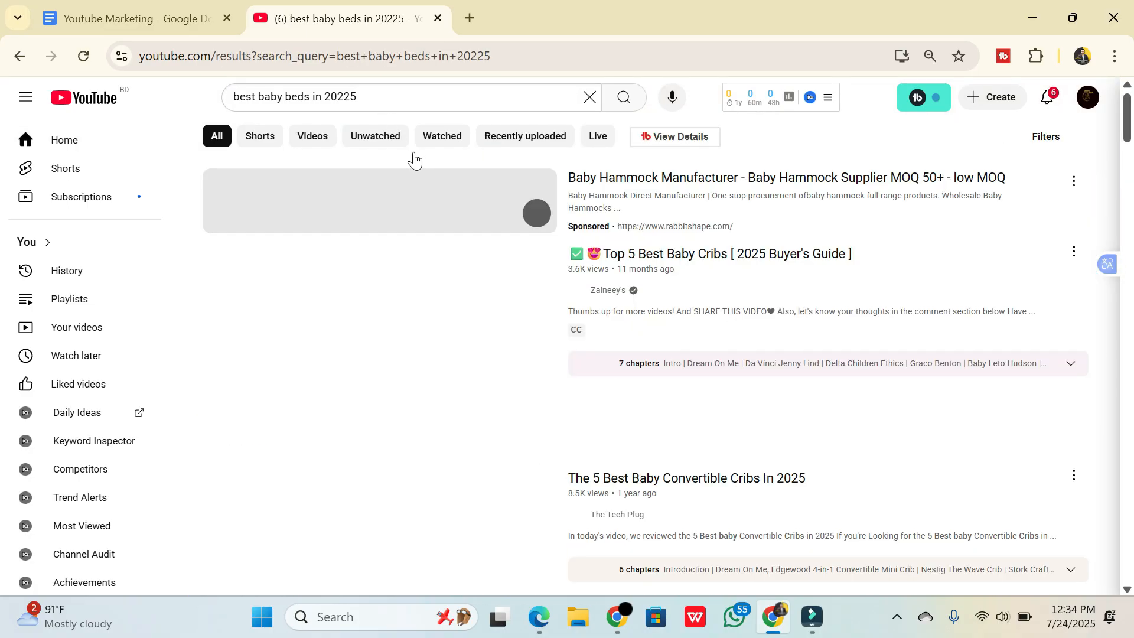
# - Copy the search phrase and replace the Youtube Marketing document tab's content in Google Docs with "Title : best baby beds in 20225"
pyautogui.moveTo(366, 96); pyautogui.dragTo(229, 97)
pyautogui.hotkey('ctrl', 'c')
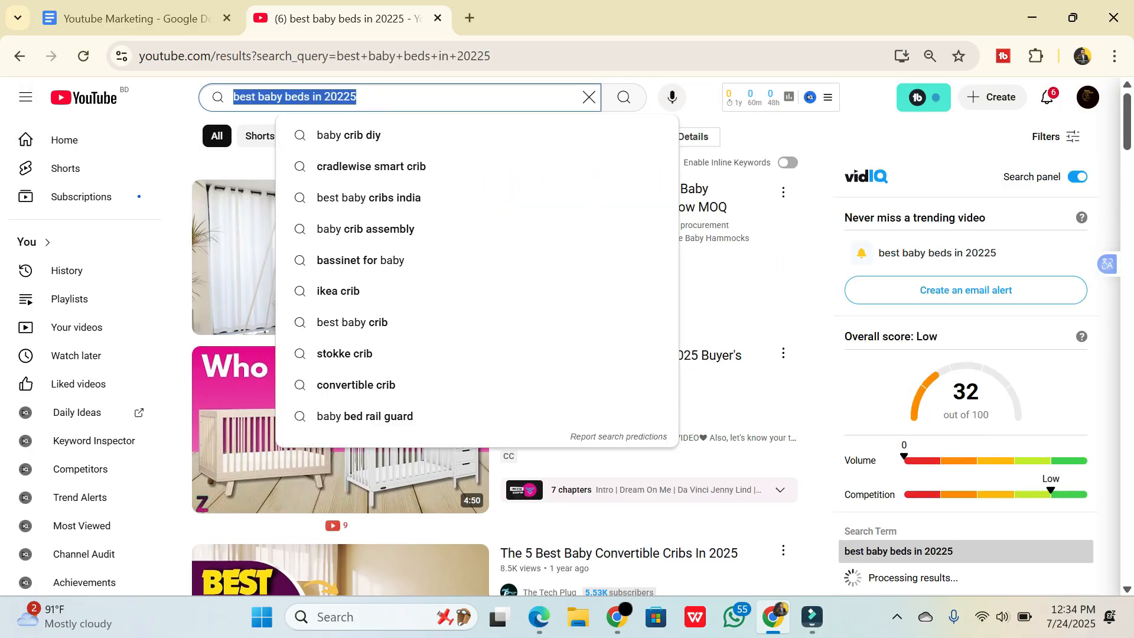
pyautogui.click(135, 18)
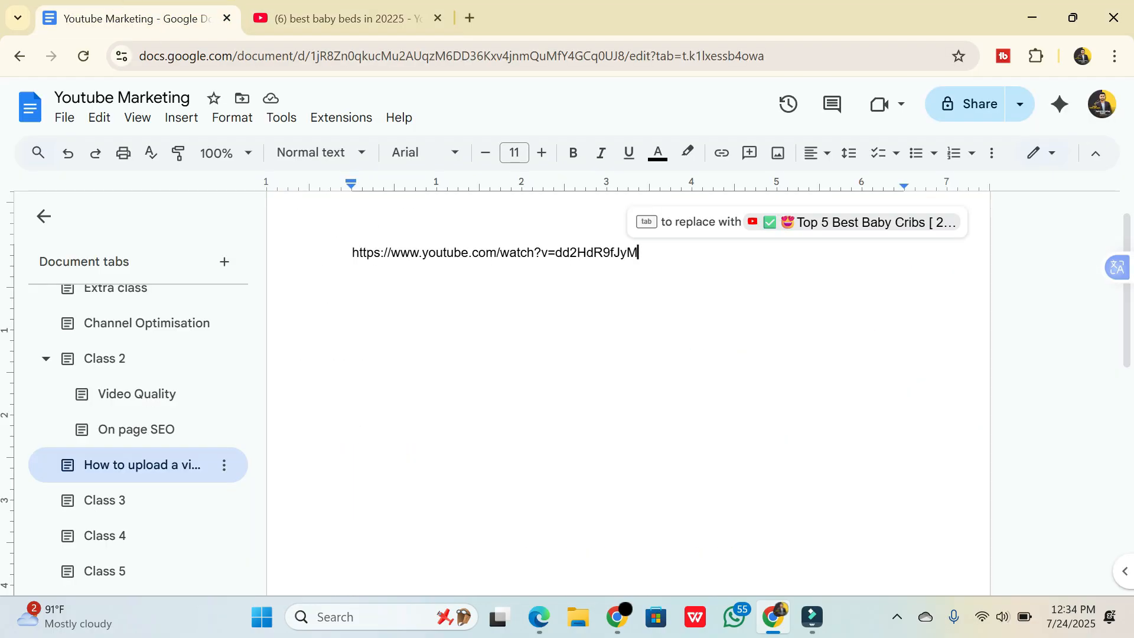
pyautogui.hotkey('ctrl', 'a')
pyautogui.write('Title ')
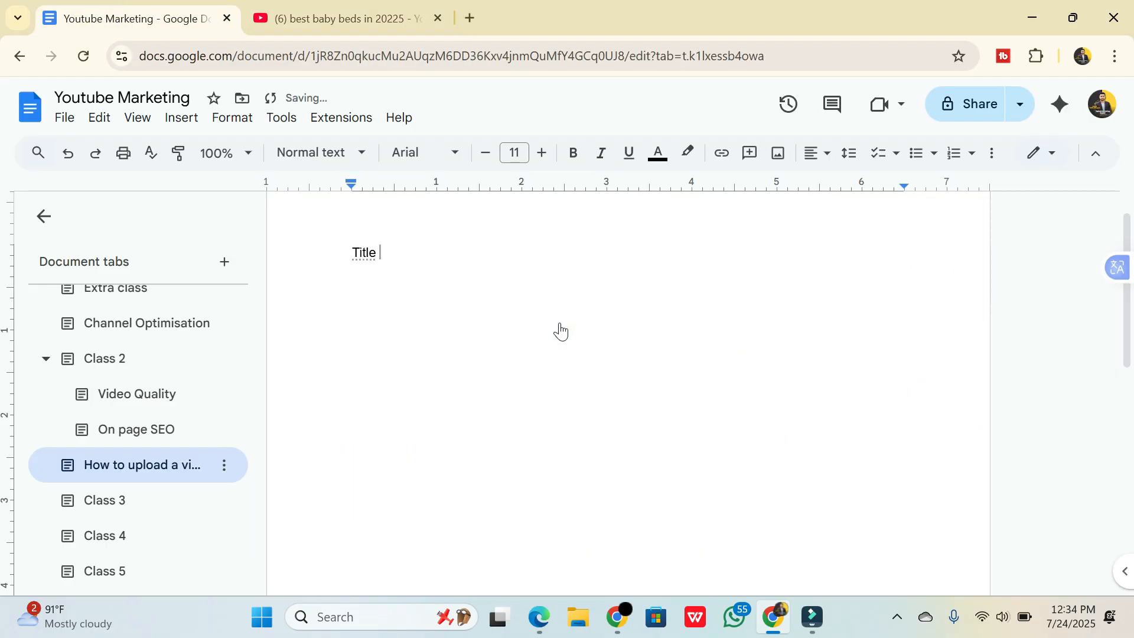
pyautogui.write(':')
pyautogui.hotkey('ctrl', 'v')
pyautogui.press('Return')
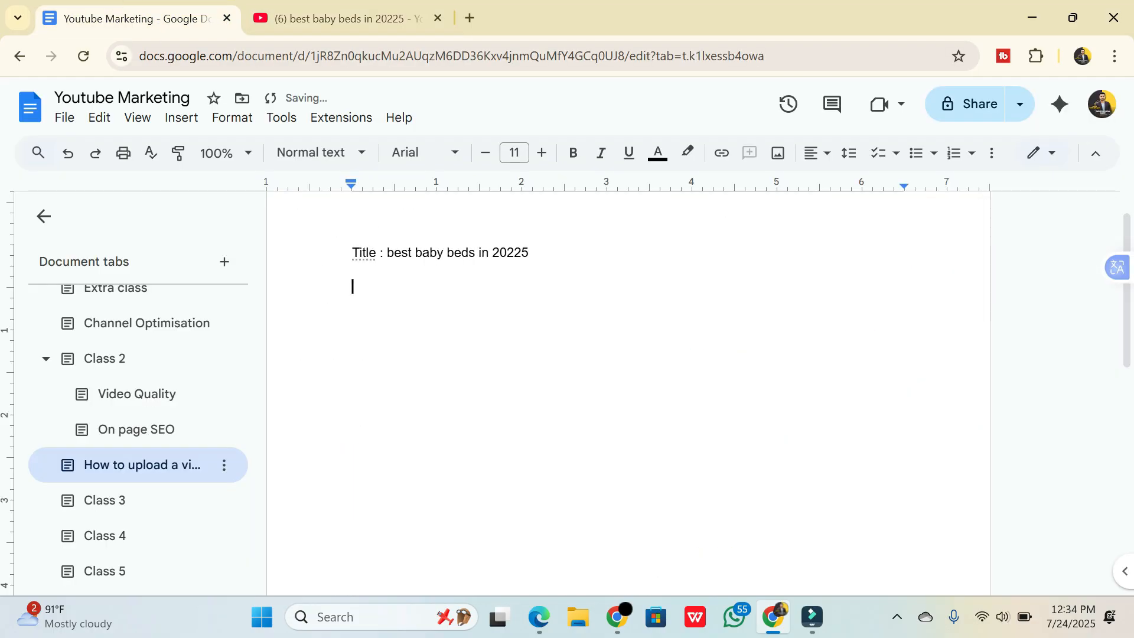
# - Add a "Seo:" heading below the title line, followed by separate "Title :", "Tags:" and "Description:" lines
pyautogui.write('Seo:')
pyautogui.press('Return')
pyautogui.write('Title')
pyautogui.press('Return')
pyautogui.write('Tags:')
pyautogui.press('Return')
pyautogui.write('descr')
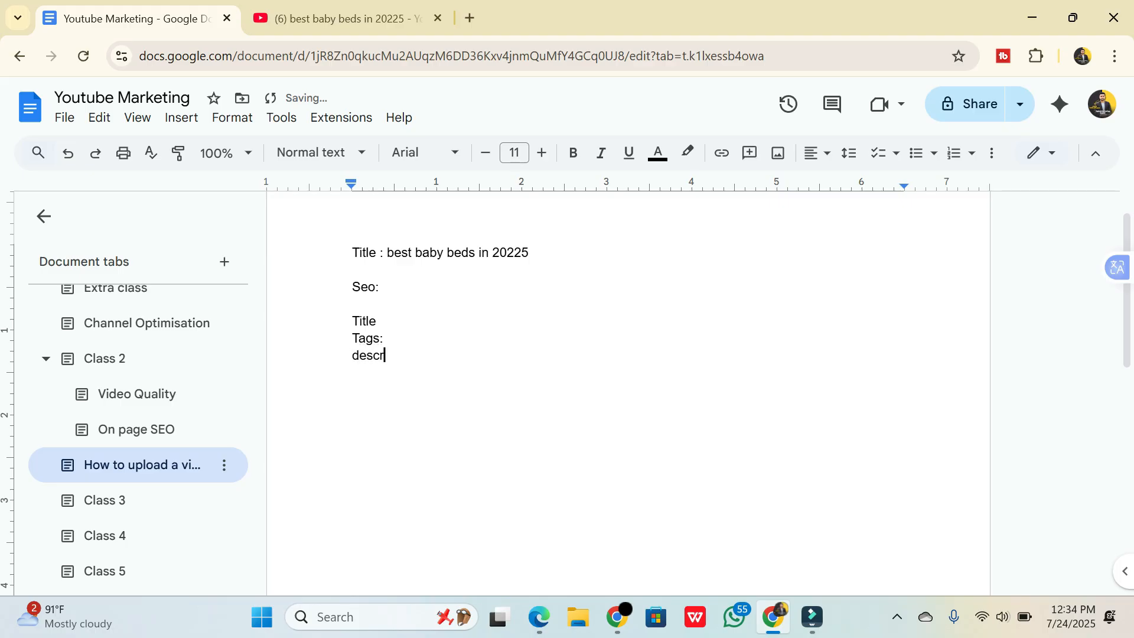
pyautogui.write('iption:')
pyautogui.press('Return')
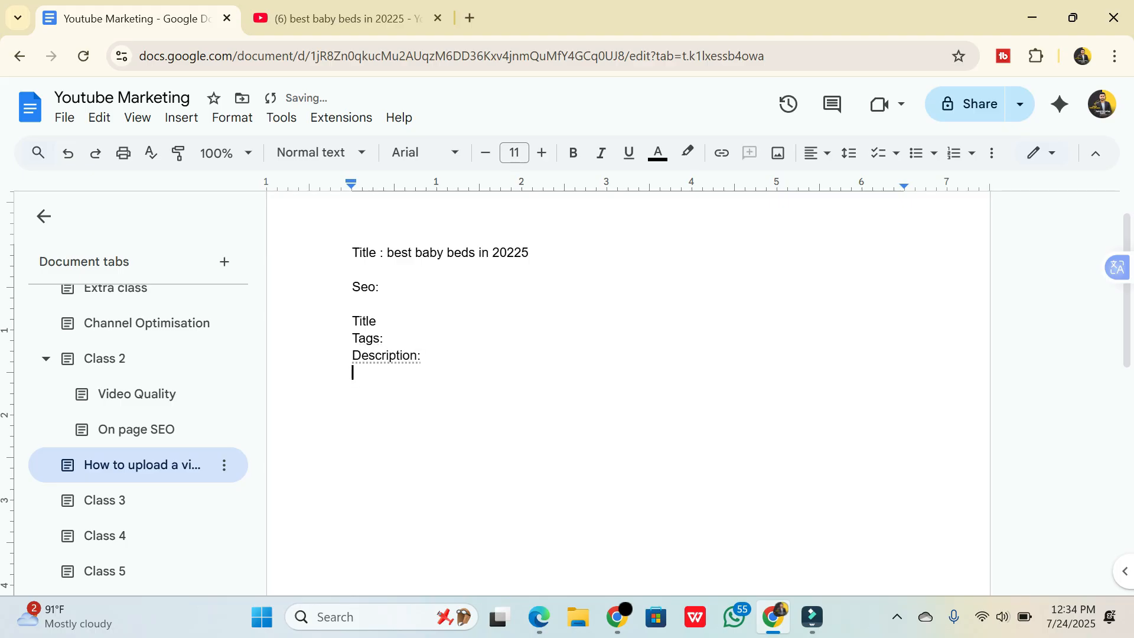
pyautogui.click(437, 324)
pyautogui.write(':')
pyautogui.click(322, 18)
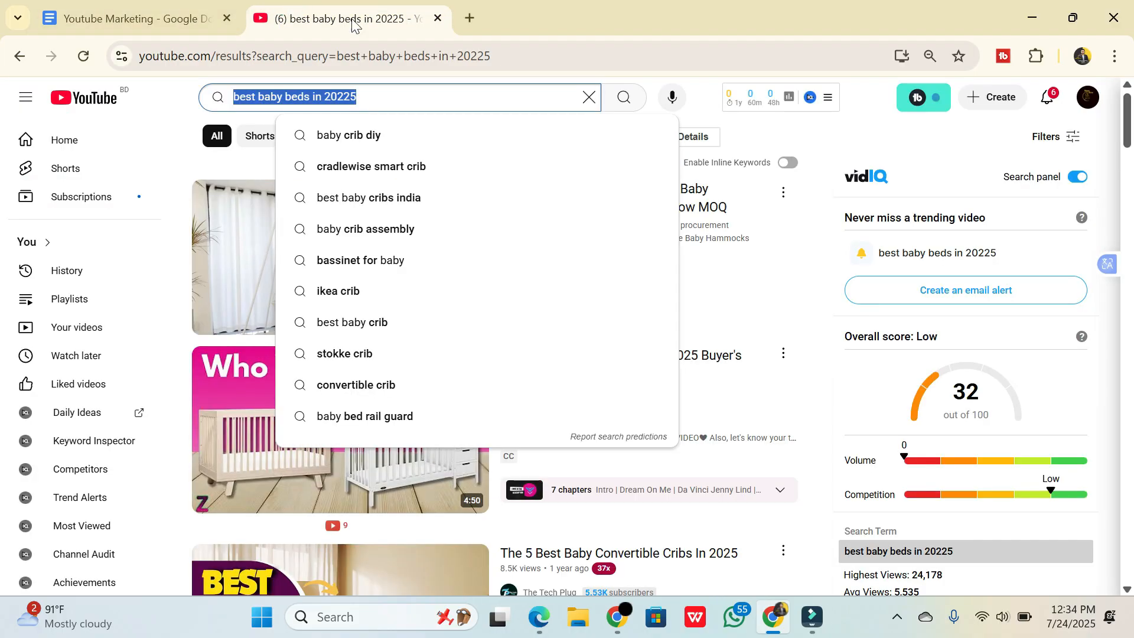
pyautogui.click(829, 99)
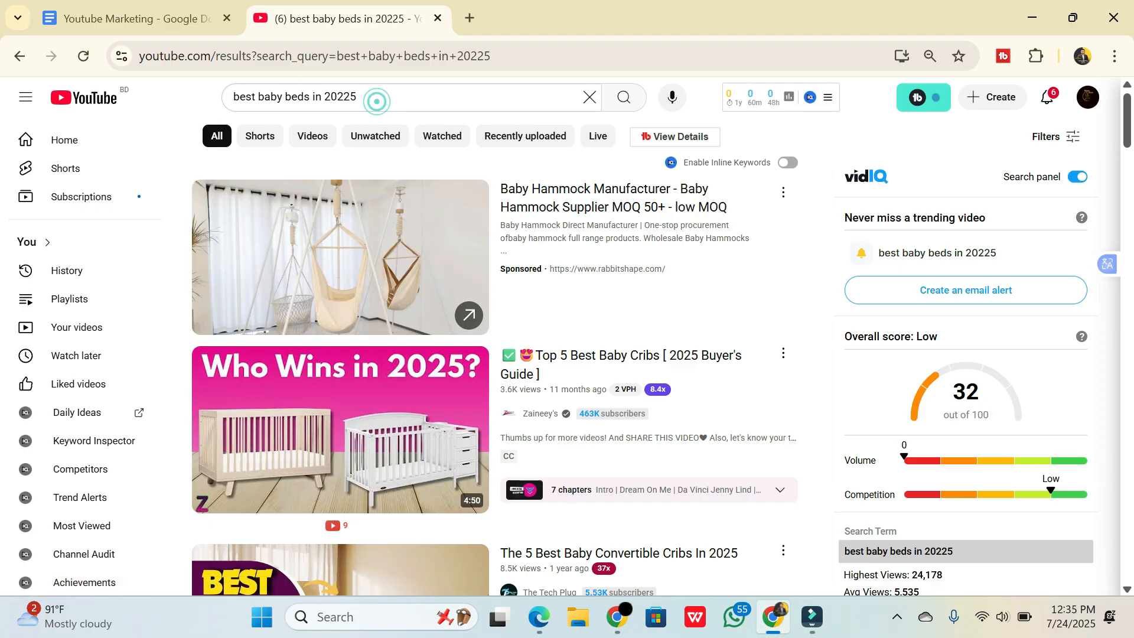
pyautogui.click(370, 96)
pyautogui.click(347, 96)
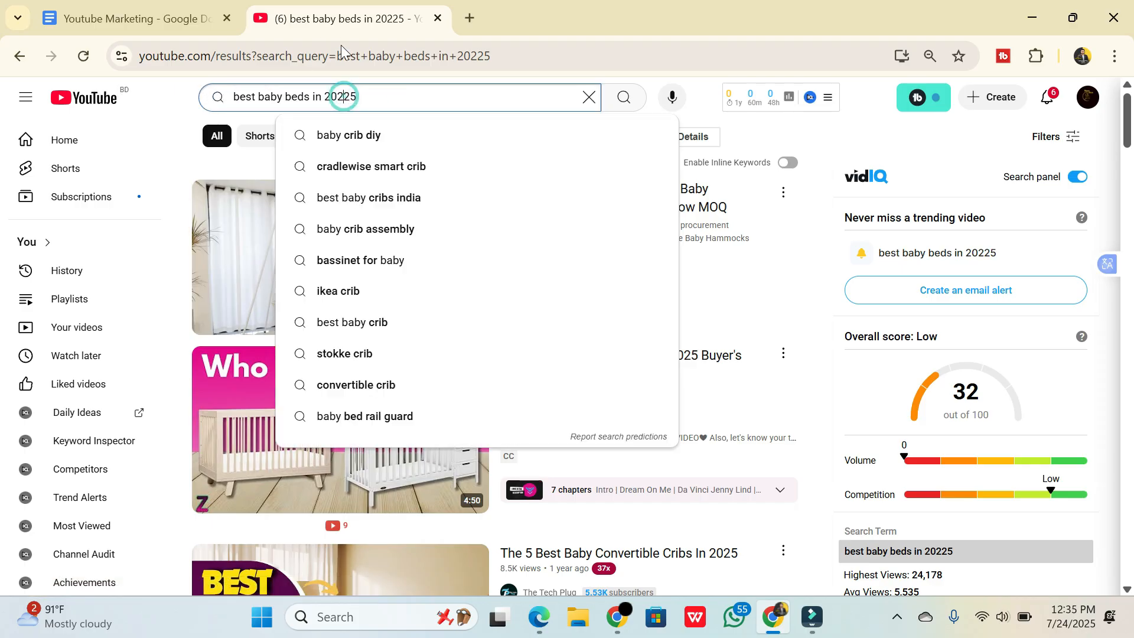
# - Correct the year in the Google Docs document's first title line to 2025
pyautogui.click(157, 18)
pyautogui.click(520, 252)
pyautogui.press('BackSpace')
pyautogui.click(500, 368)
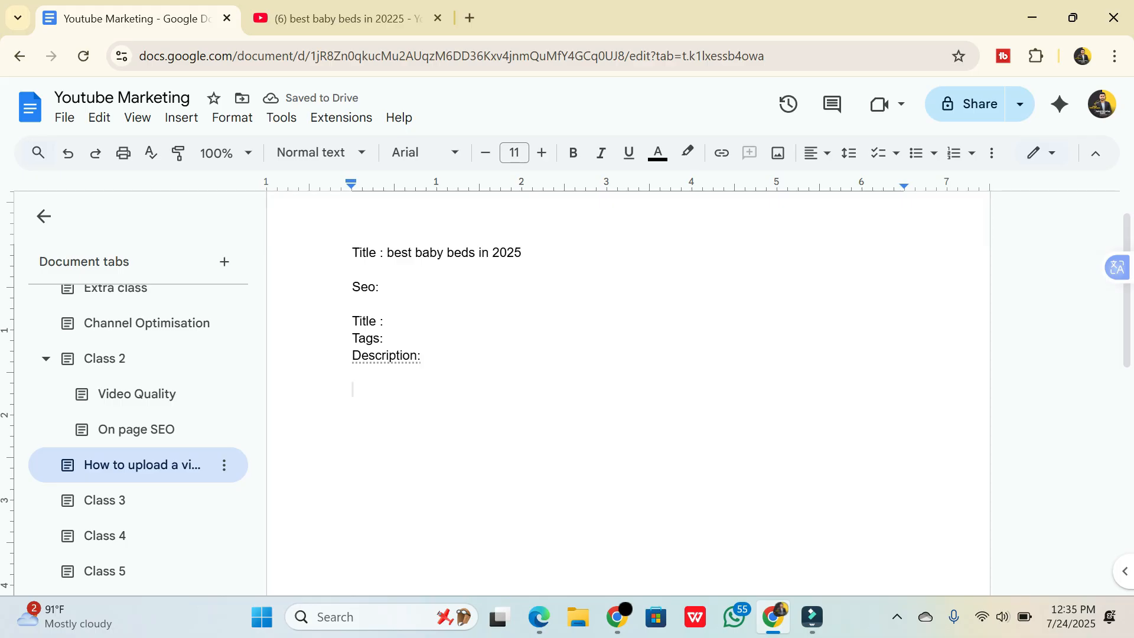
# - Copy the phrase "best baby beds in 2025" from the document and search YouTube for it
pyautogui.moveTo(387, 253); pyautogui.dragTo(525, 253)
pyautogui.hotkey('ctrl', 'c')
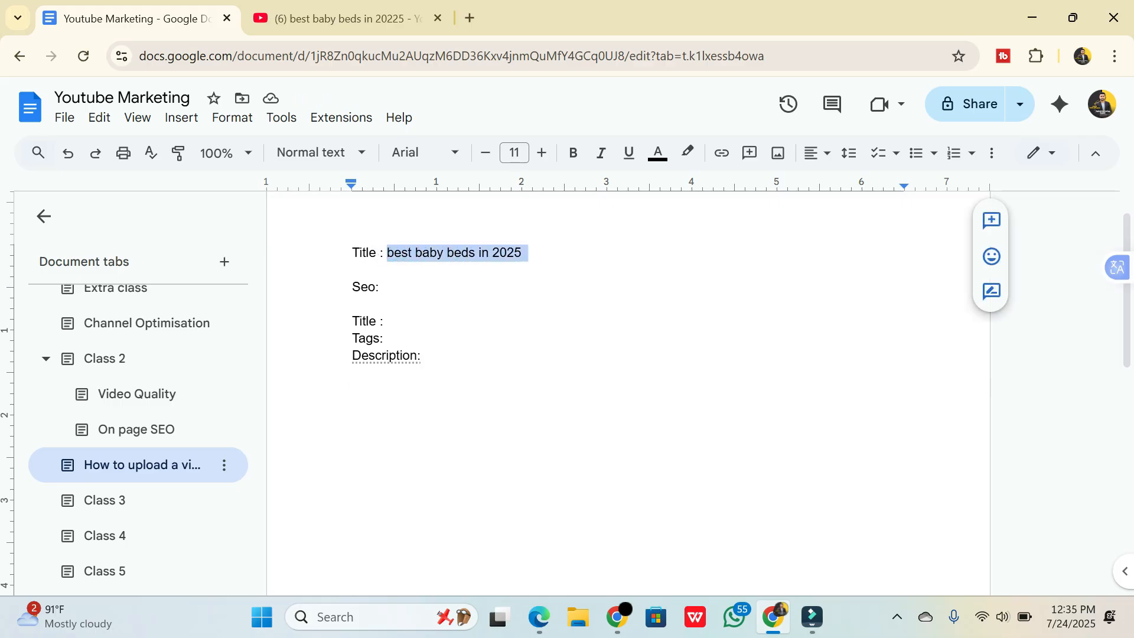
pyautogui.click(325, 14)
pyautogui.click(326, 100)
pyautogui.hotkey('ctrl', 'a')
pyautogui.hotkey('ctrl', 'v')
pyautogui.press('Return')
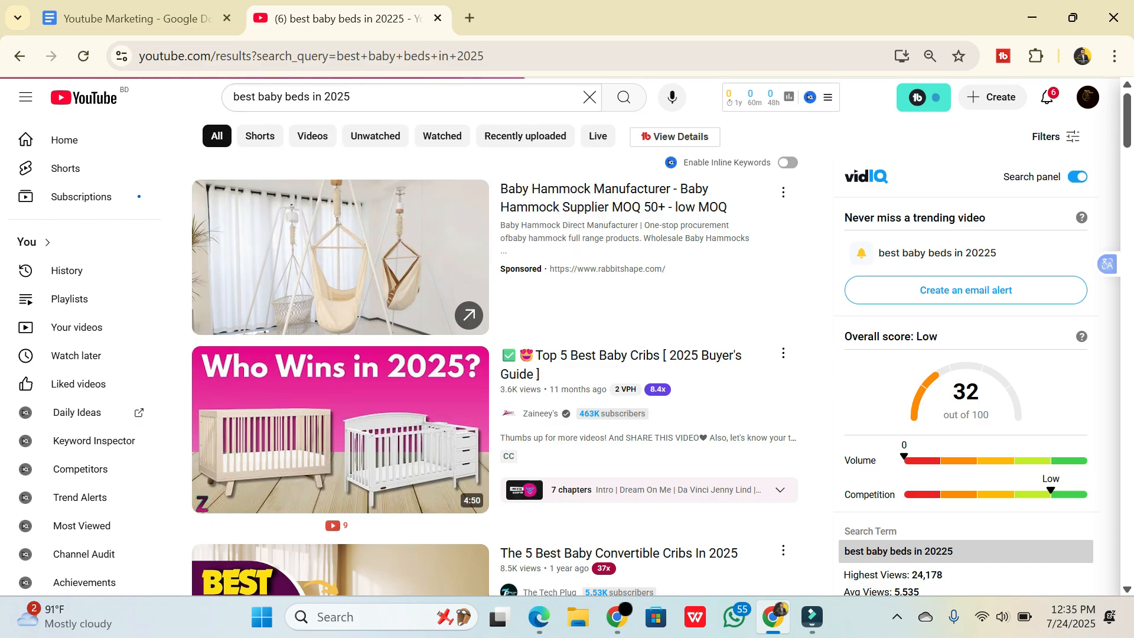
# - Examine the competing videos, Shorts and keyword statistics in the YouTube results for "best baby beds in 2025"
pyautogui.scroll(-6, 434, 293)
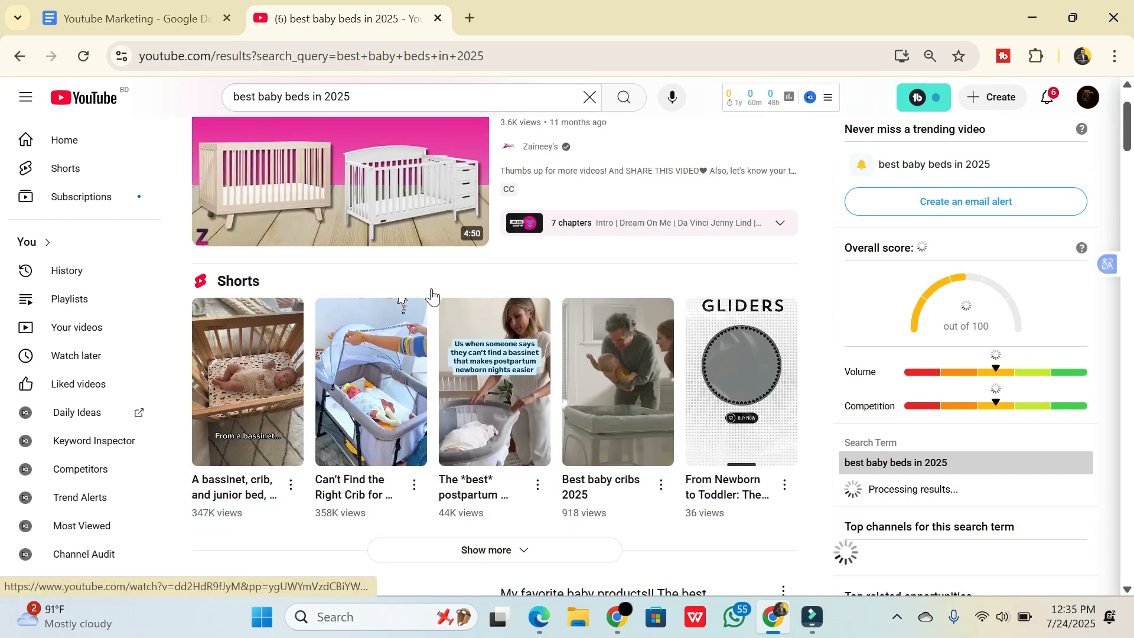
pyautogui.scroll(-10, 431, 292)
pyautogui.scroll(15, 431, 293)
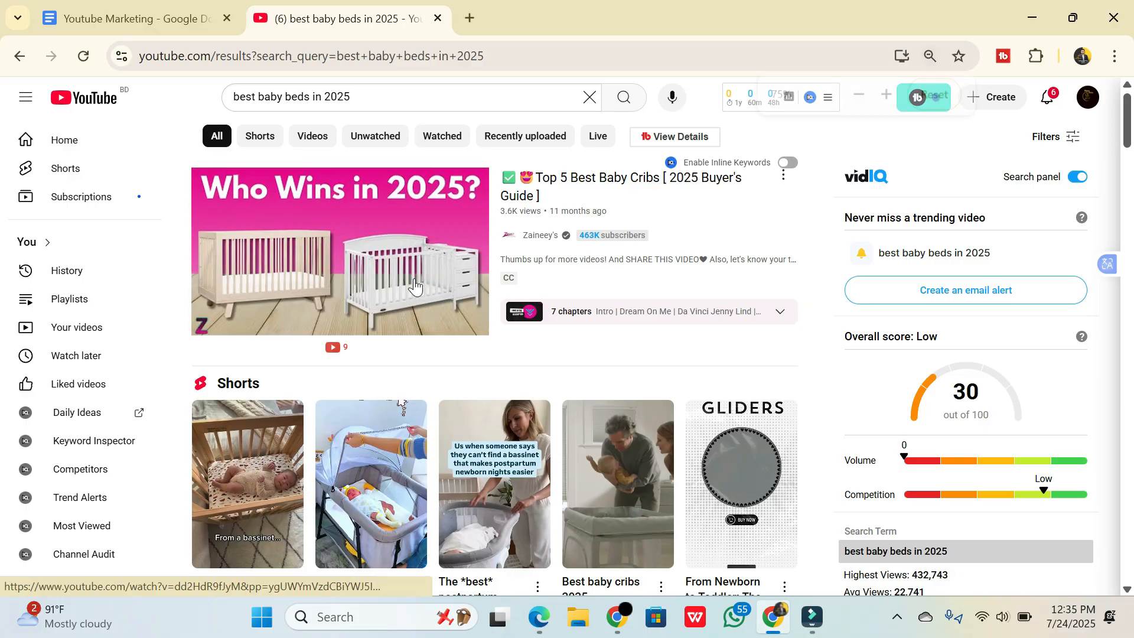
pyautogui.hotkey('ctrl', '-')
pyautogui.hotkey('ctrl', '-')
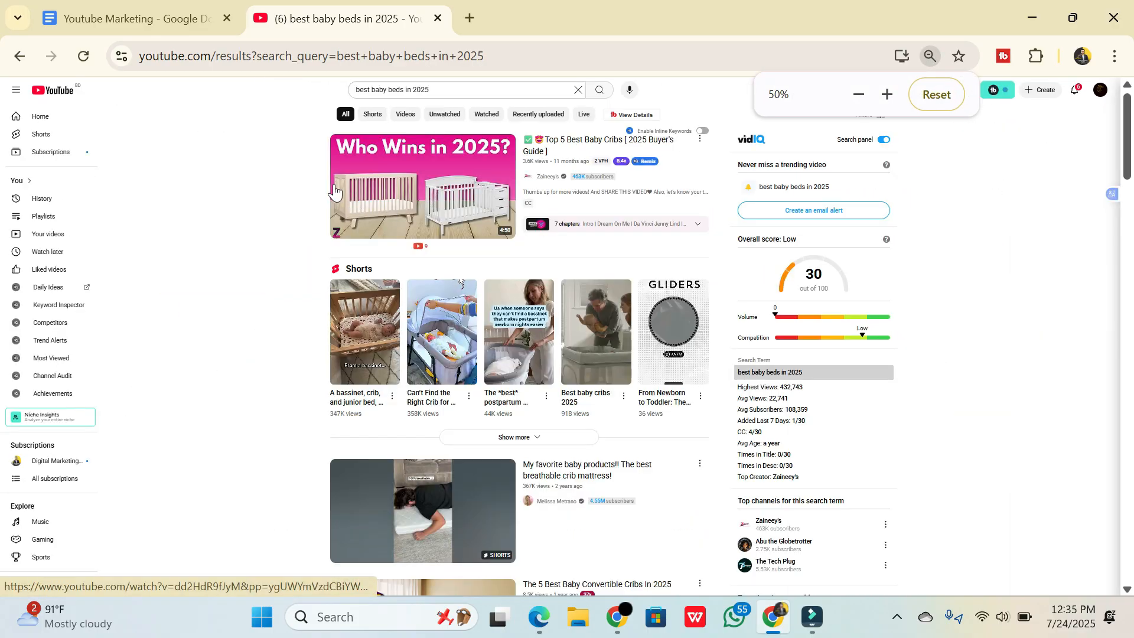
pyautogui.moveTo(414, 189)
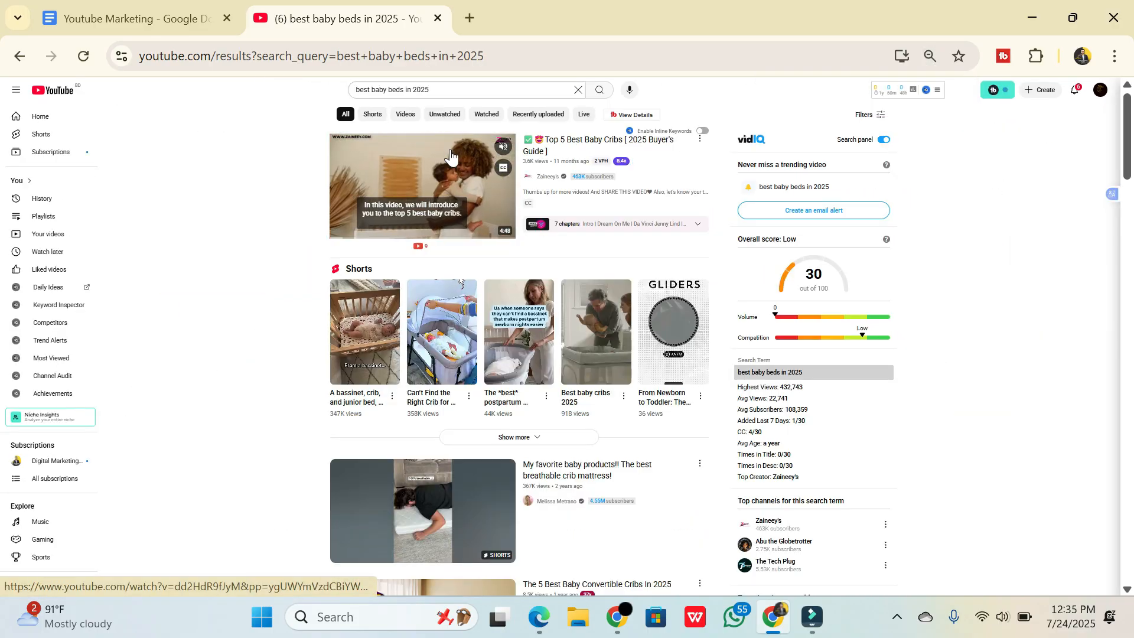
pyautogui.scroll(-8, 451, 156)
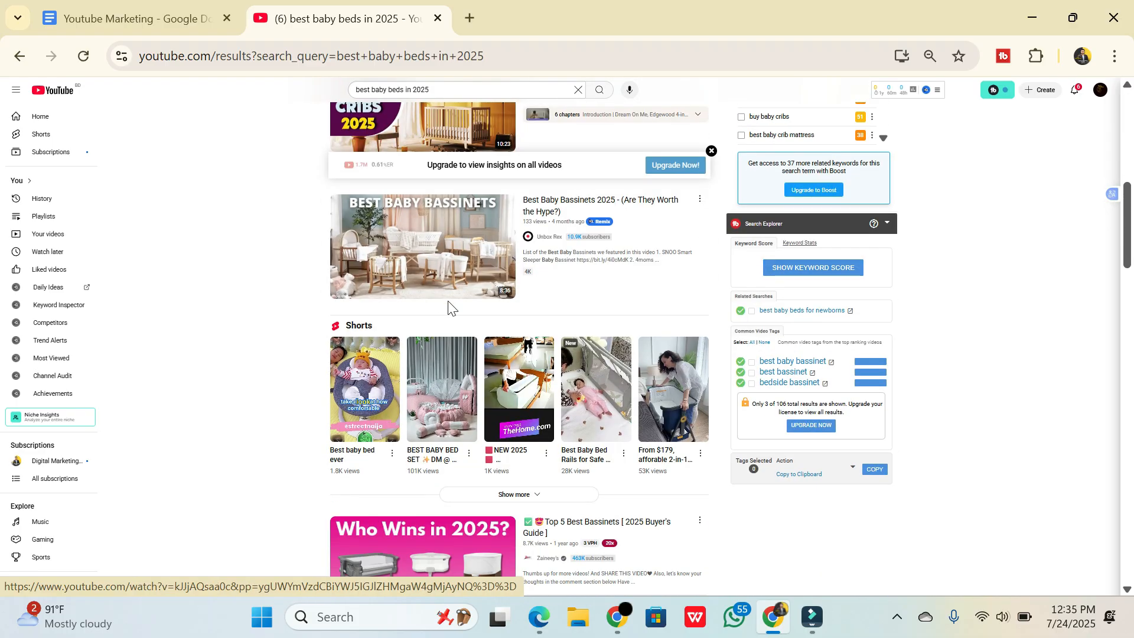
# - Return to the Google Docs document and add an extra blank line between the title line and "Seo:"
pyautogui.click(112, 14)
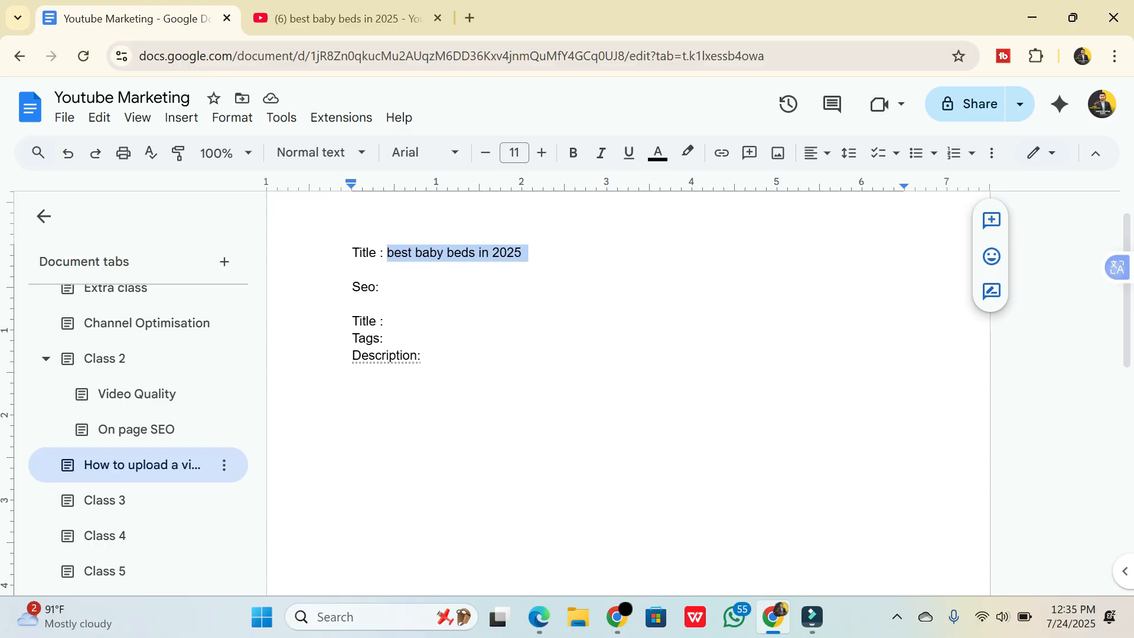
pyautogui.hotkey('ctrl', '+')
pyautogui.hotkey('ctrl', '+')
pyautogui.hotkey('ctrl', '-')
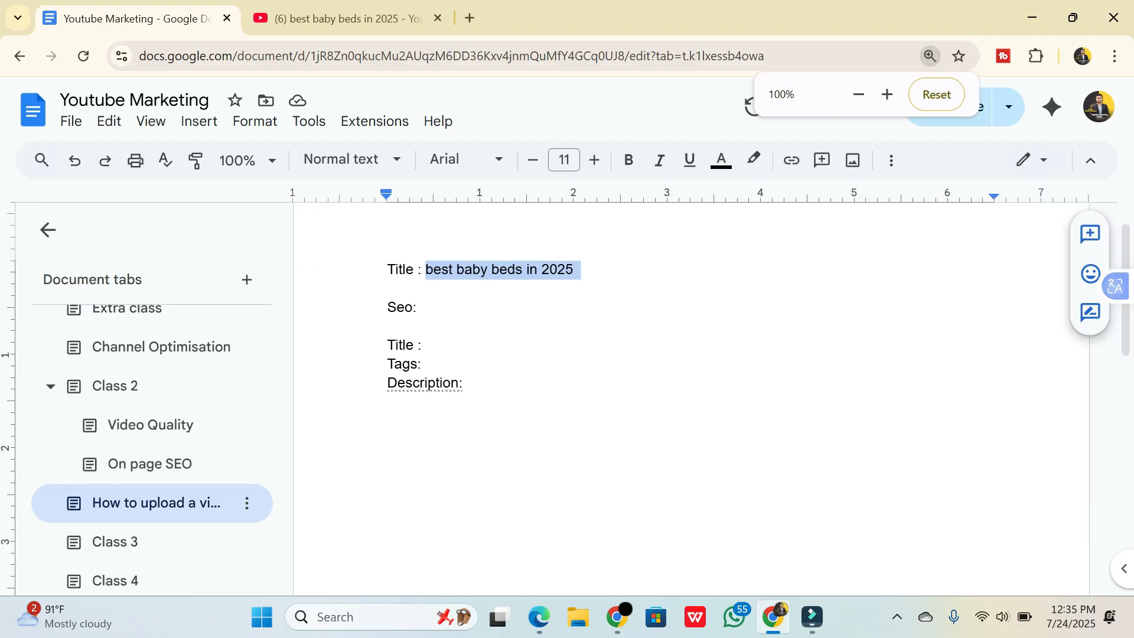
pyautogui.click(398, 286)
pyautogui.click(444, 308)
pyautogui.click(359, 271)
pyautogui.press('Return')
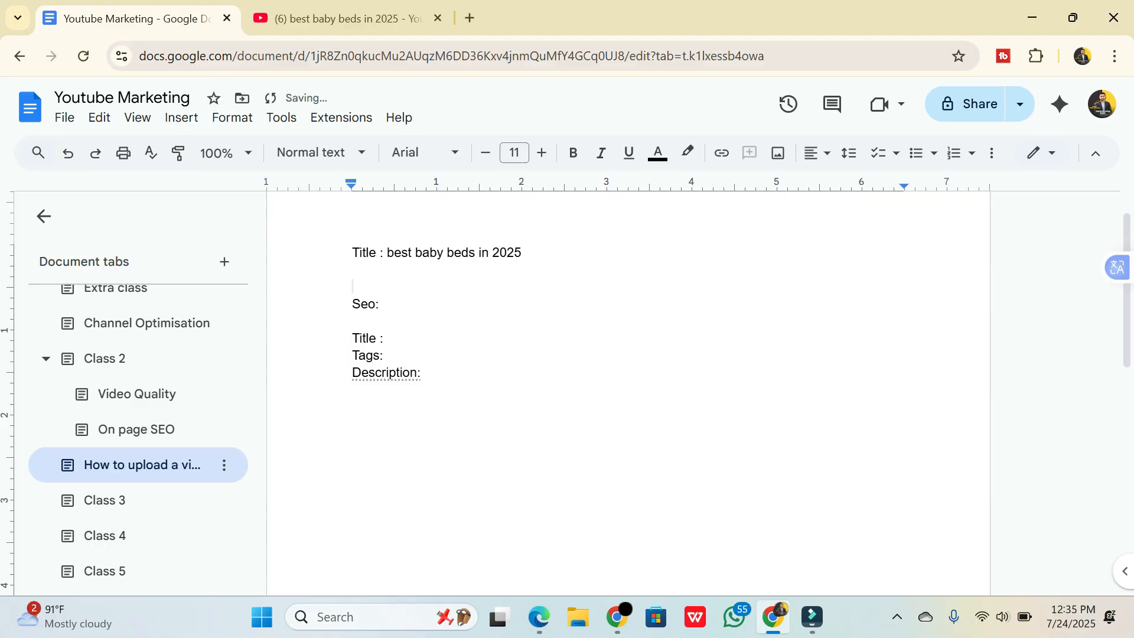
pyautogui.moveTo(387, 253)
pyautogui.mouseDown()
pyautogui.moveTo(522, 254)
pyautogui.moveTo(384, 253)
pyautogui.mouseUp()
pyautogui.click(539, 299)
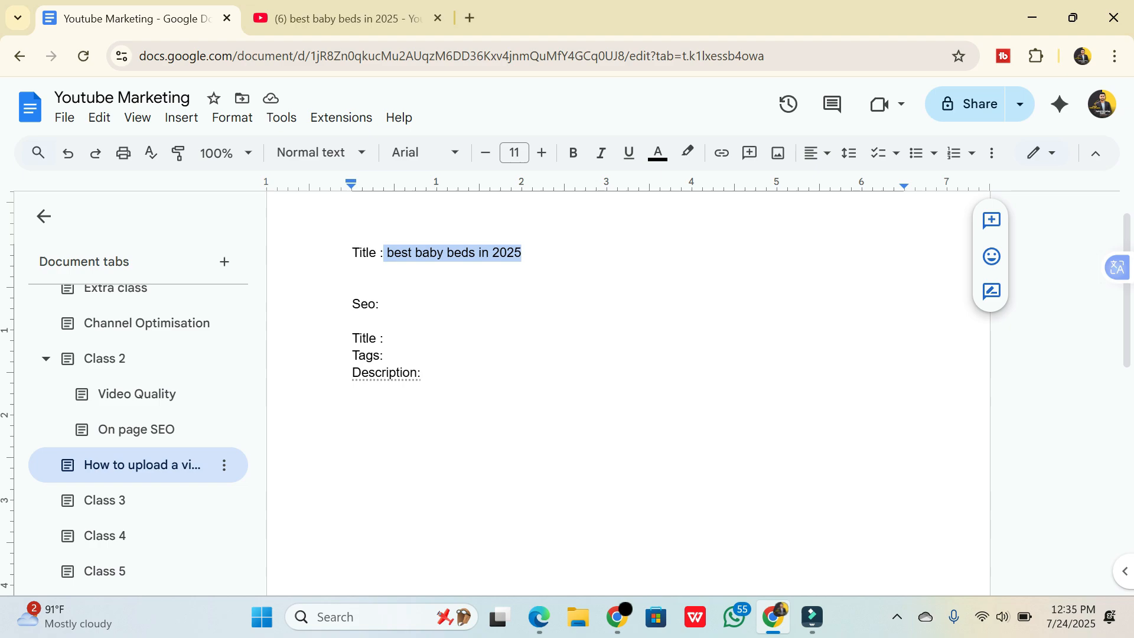
# - Open a new ChatGPT chat in Edge and begin the prompt: hey, ami ekta youtube video make korlam topic hocche " best baby beds in 2025"
pyautogui.click(539, 617)
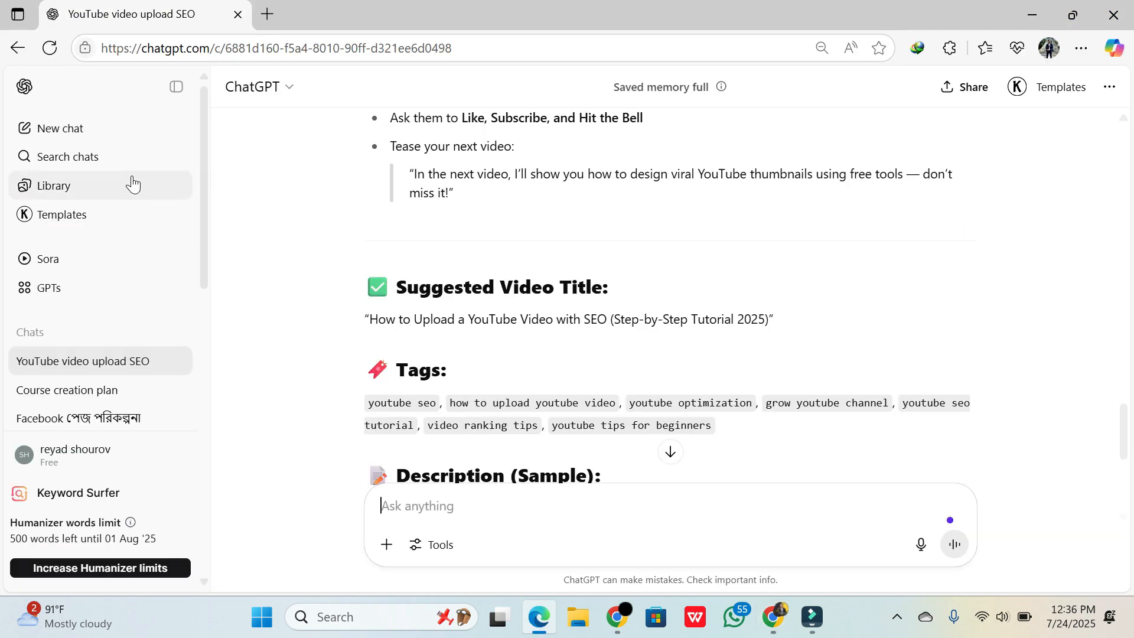
pyautogui.click(89, 124)
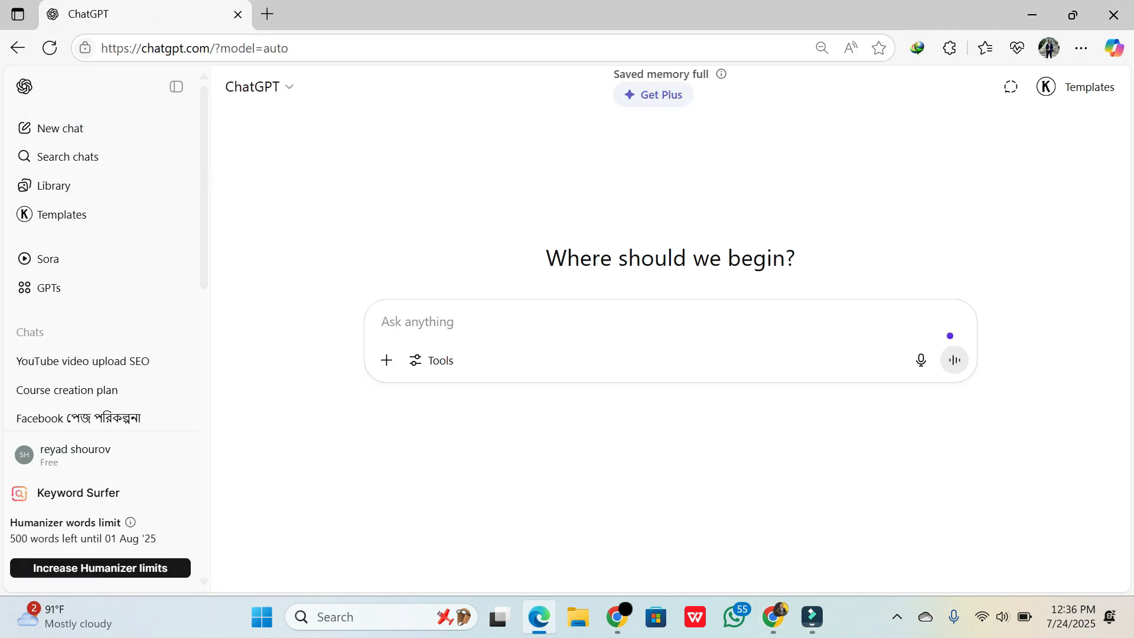
pyautogui.write('hey,')
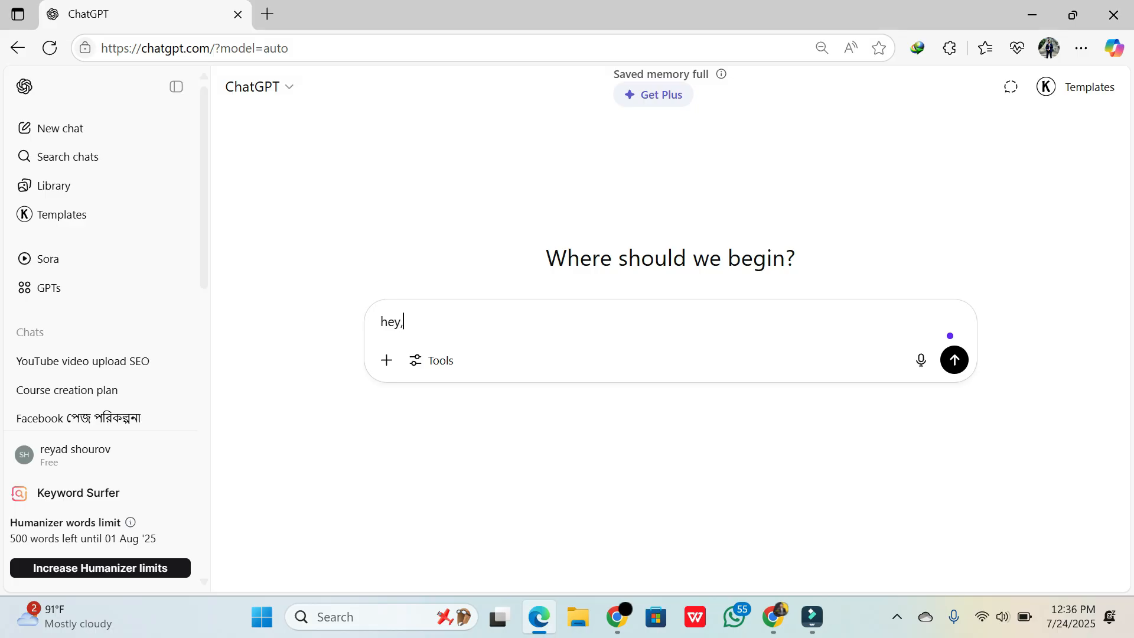
pyautogui.write(' ami ekta youtube video ')
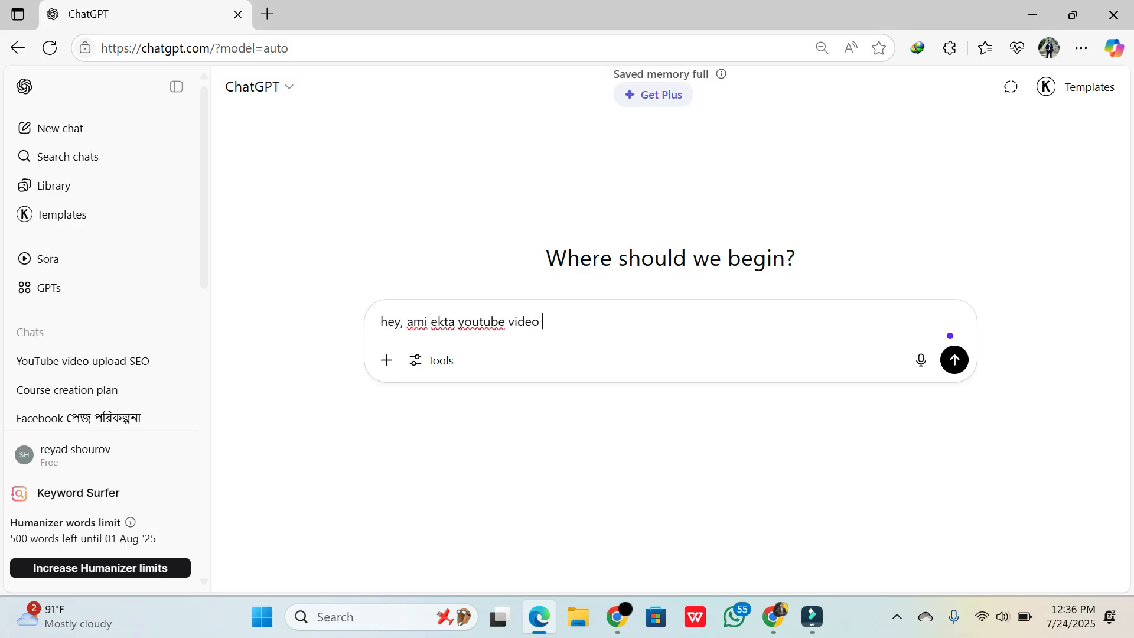
pyautogui.write('make korlam topic ')
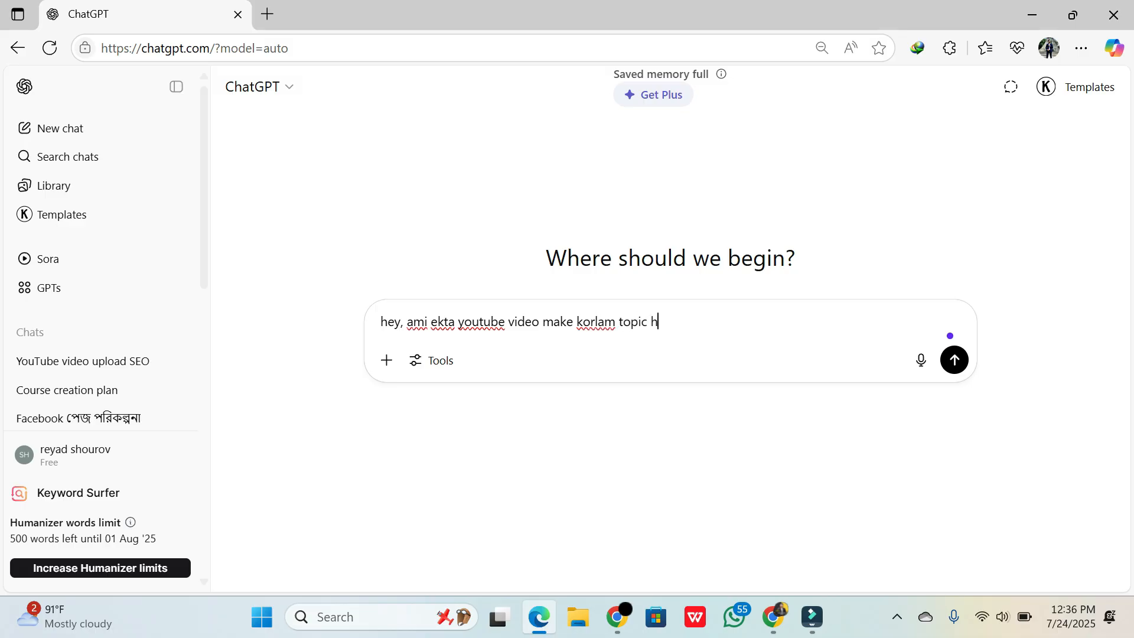
pyautogui.write('hocche " best baby beds in 2025" an')
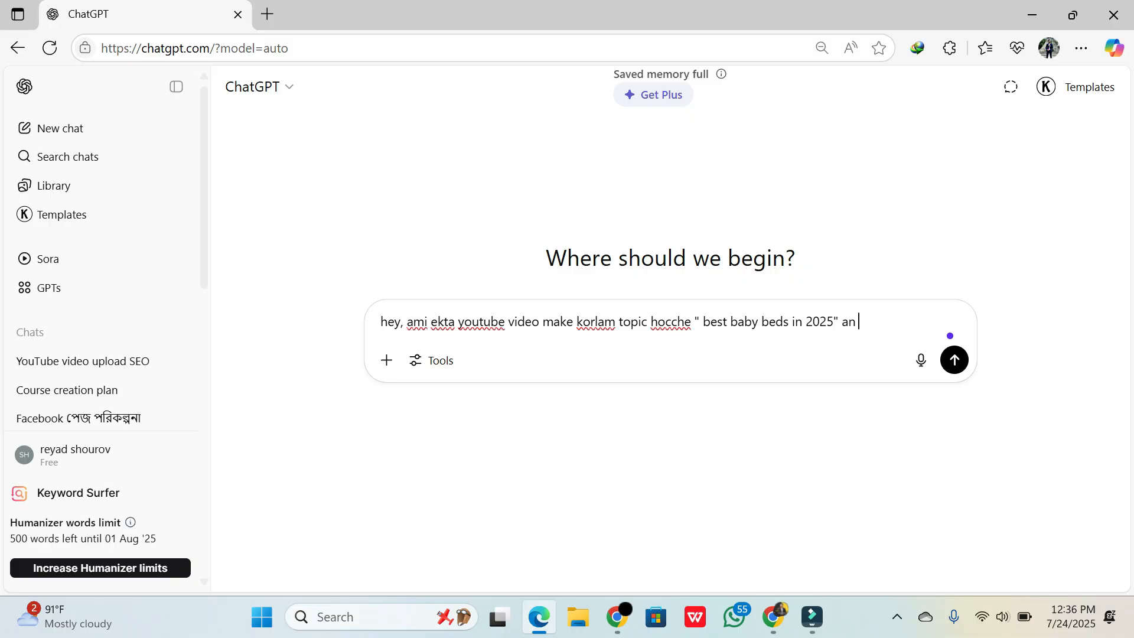
# - Continue the prompt with: akn ami video ta upload korte chacchi with proper seo, jate kore eta ranking e ashe, tumi amake ekta plan daw,
pyautogui.press('BackSpace')
pyautogui.write('kn ami video ta uploa')
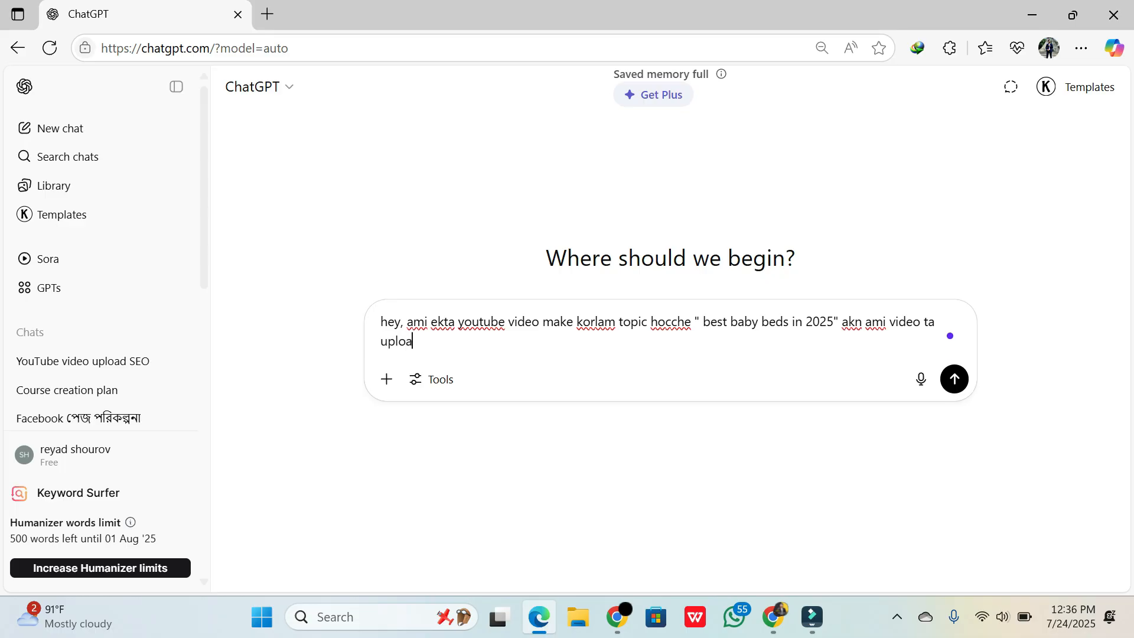
pyautogui.write('d korte chacchi with pro')
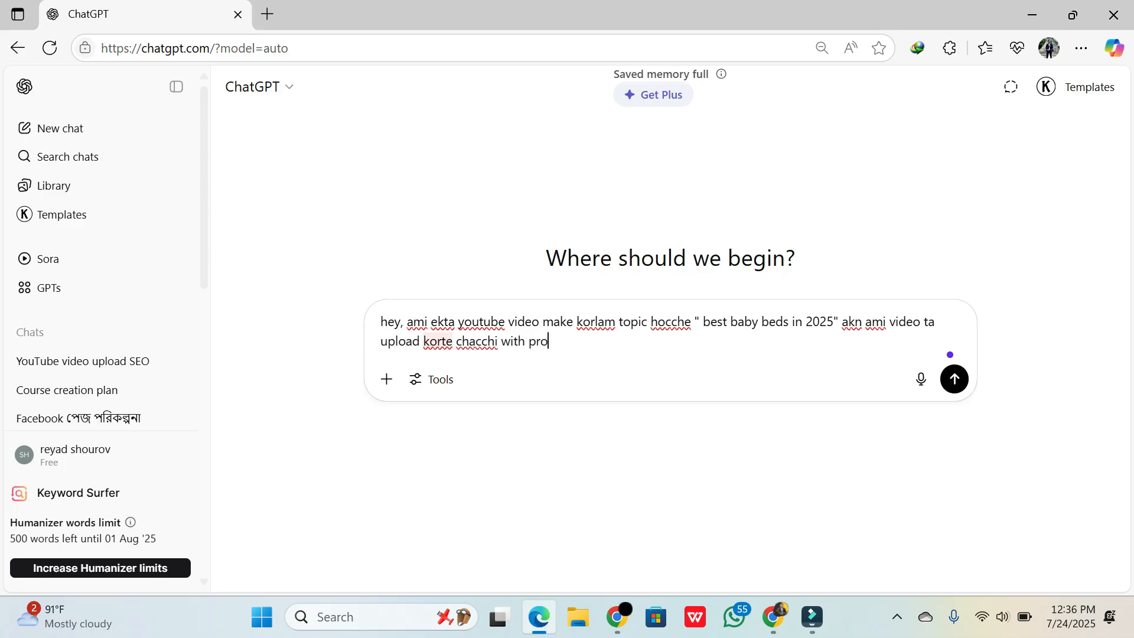
pyautogui.write('per seo, jate kore eta ranking e ashe, tumi amamake ekta plan daw,')
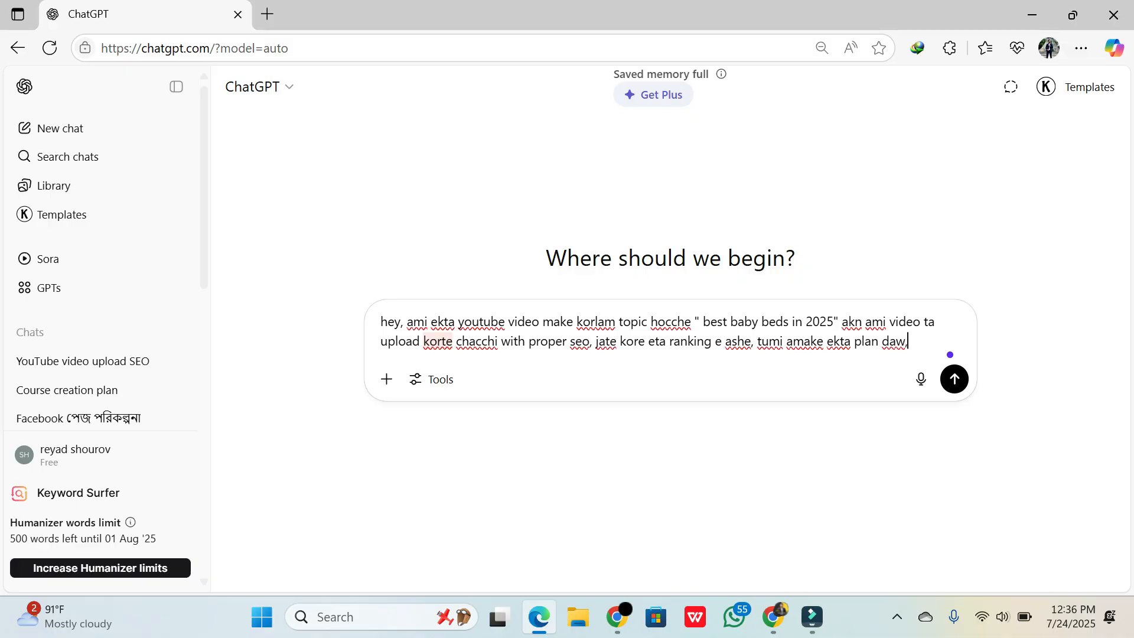
# - Finish the prompt with "tobe er age jodi kono questions thake tmr kache seta amy obosshoi koro, jate valo result dite paro" and send it
pyautogui.write('tobne')
pyautogui.press('BackSpace')
pyautogui.press('BackSpace')
pyautogui.write('e er age')
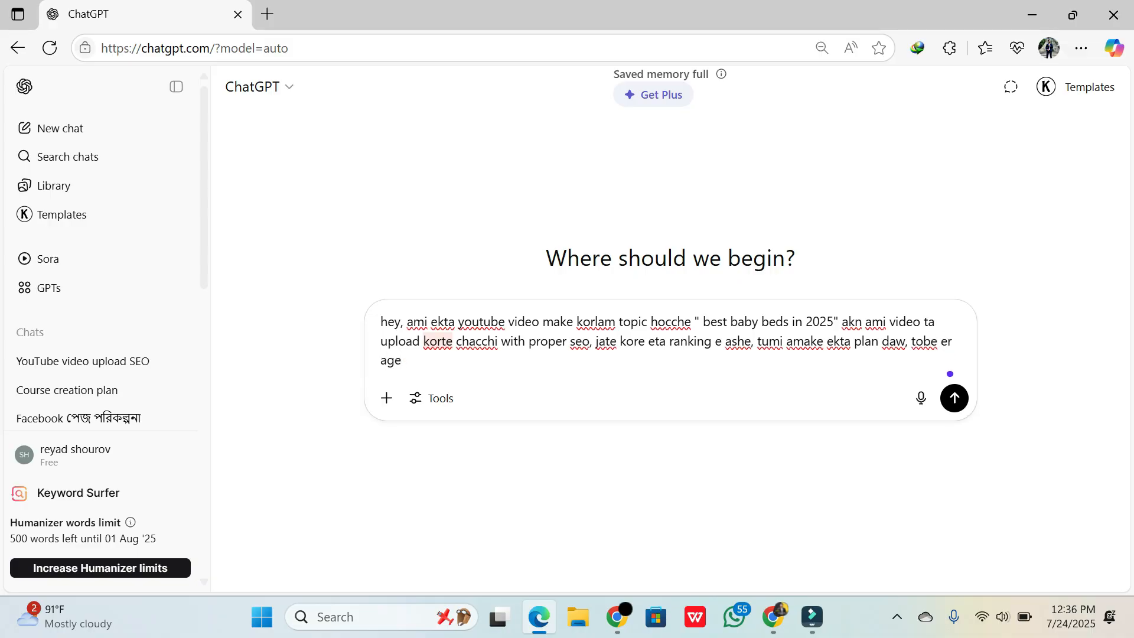
pyautogui.write(' jodi kono questions thake')
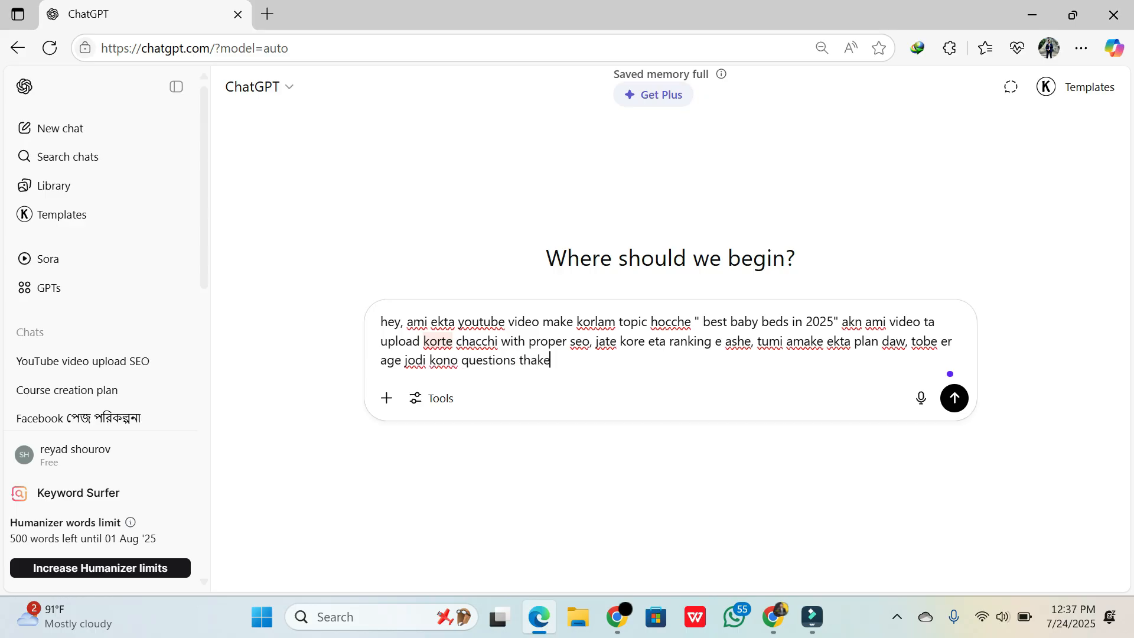
pyautogui.write(' tmr kache seta am')
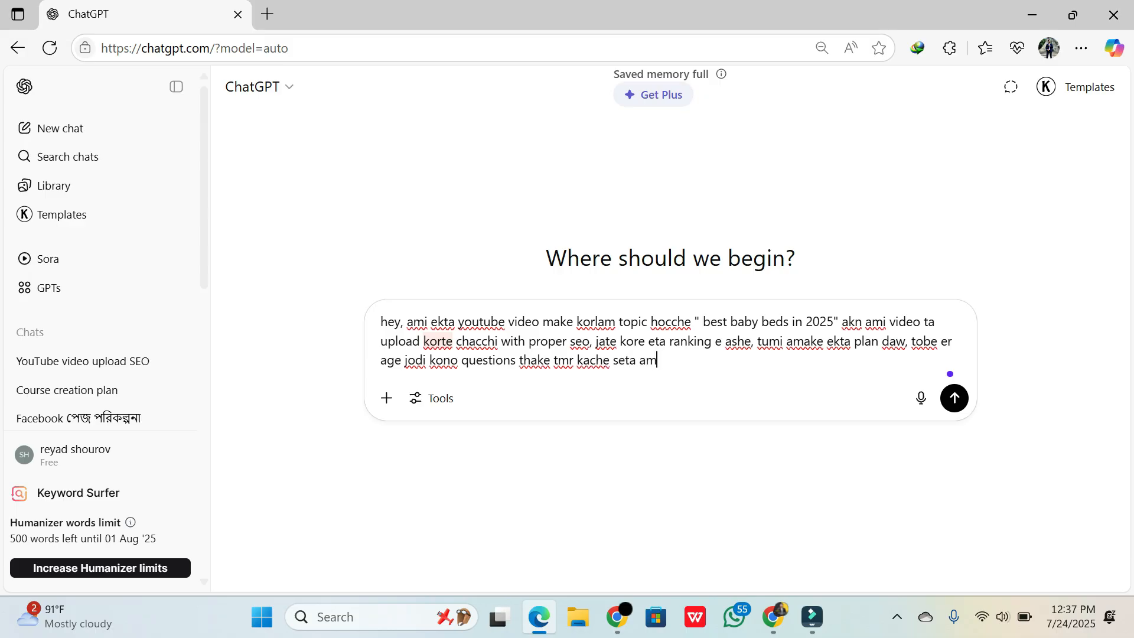
pyautogui.write('y obosshoi koro, jate valo result dite paro')
pyautogui.press('Return')
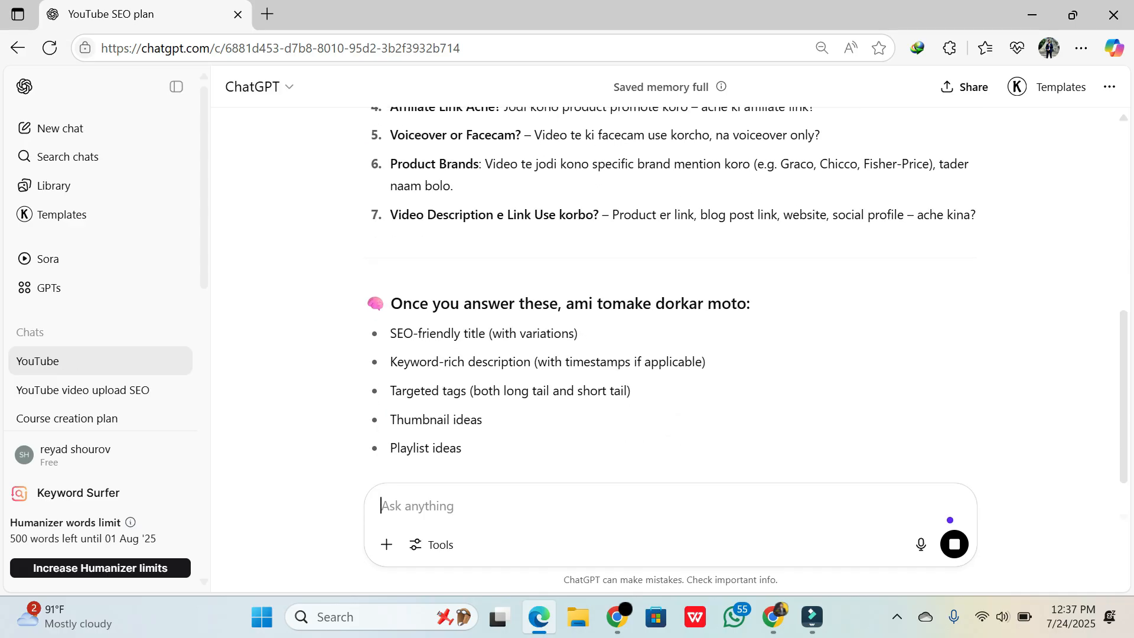
# - Paste the answered question list from the Word document into the ChatGPT chat and send it as the reply
pyautogui.scroll(5, 385, 359)
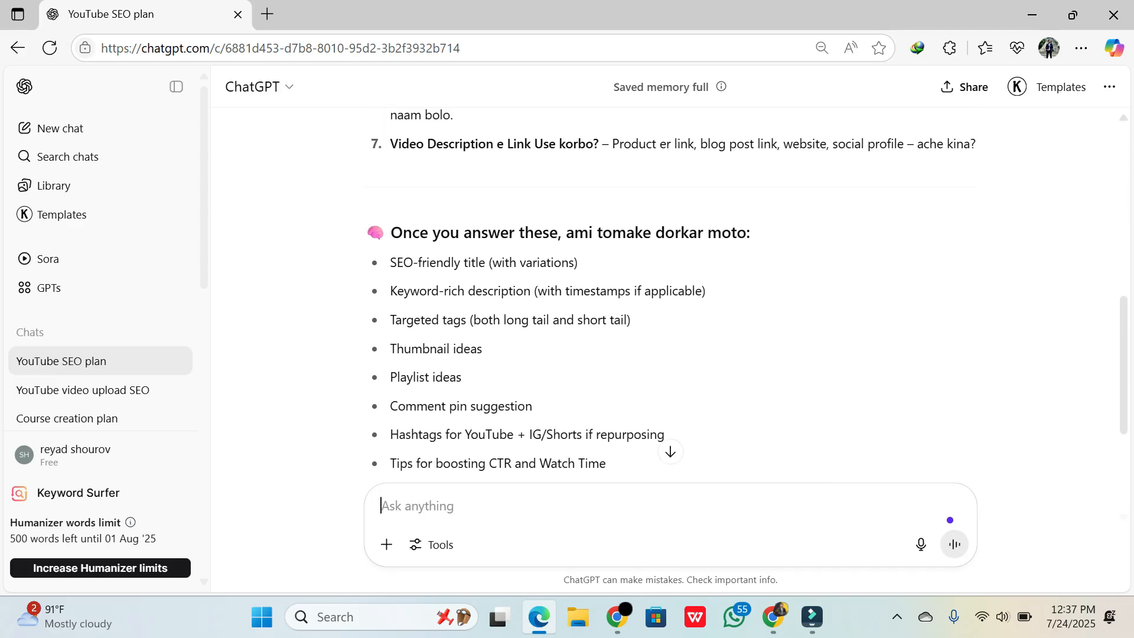
pyautogui.scroll(2, 384, 359)
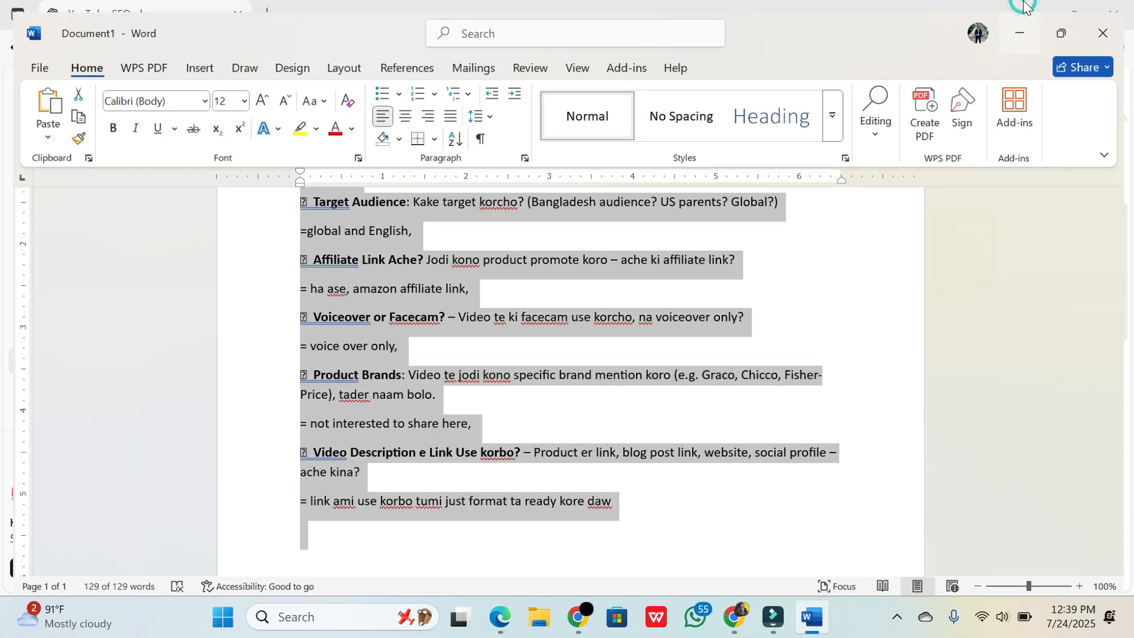
pyautogui.hotkey('alt', 'Tab')
pyautogui.click(442, 490)
pyautogui.hotkey('ctrl', 'v')
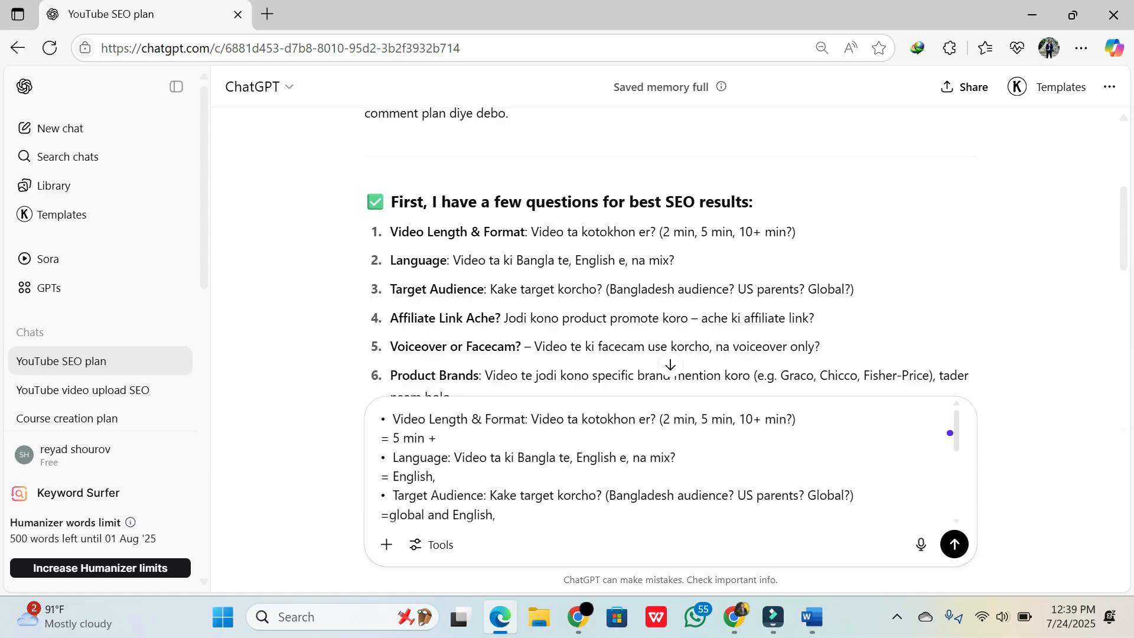
pyautogui.press('Return')
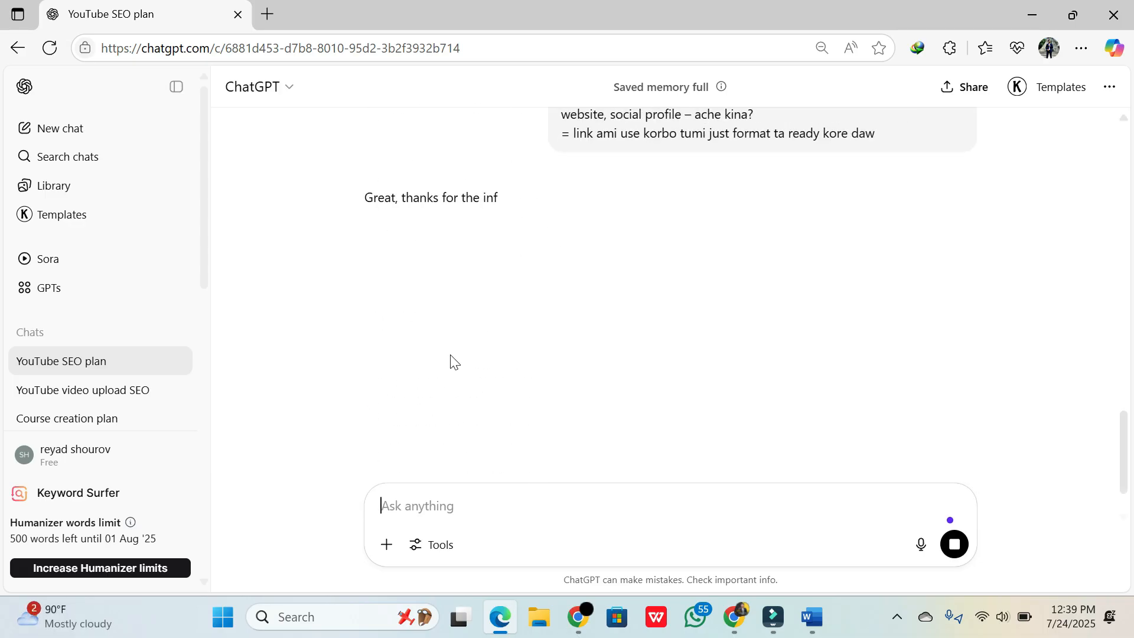
# - Examine the title suggestions, description template and full tag list in ChatGPT's SEO upload plan
pyautogui.scroll(-1, 477, 333)
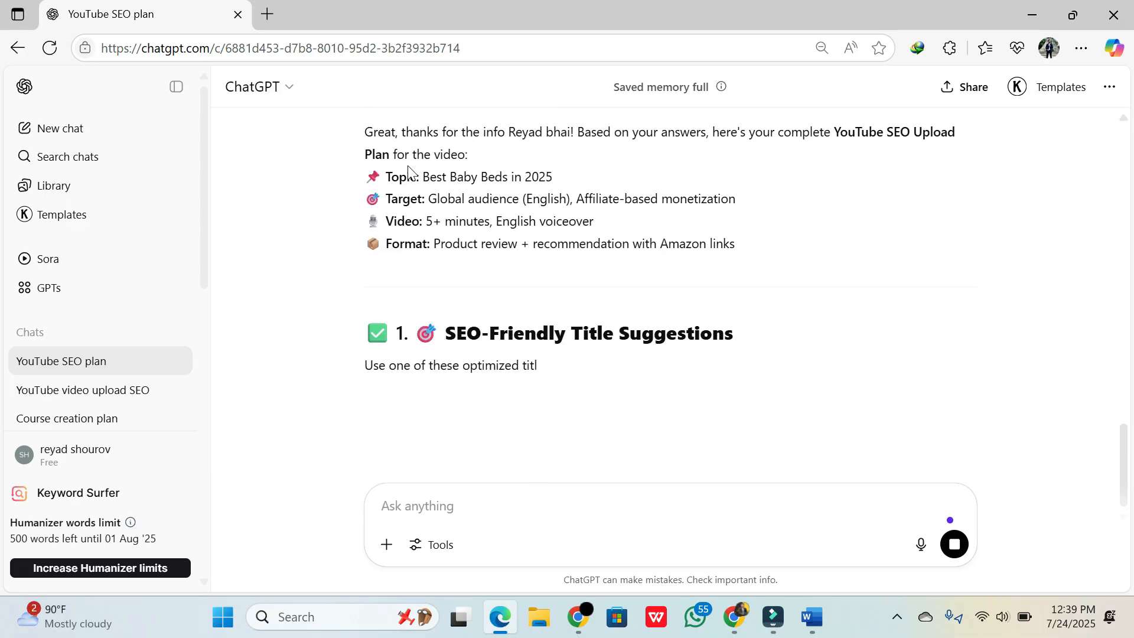
pyautogui.scroll(-1, 463, 330)
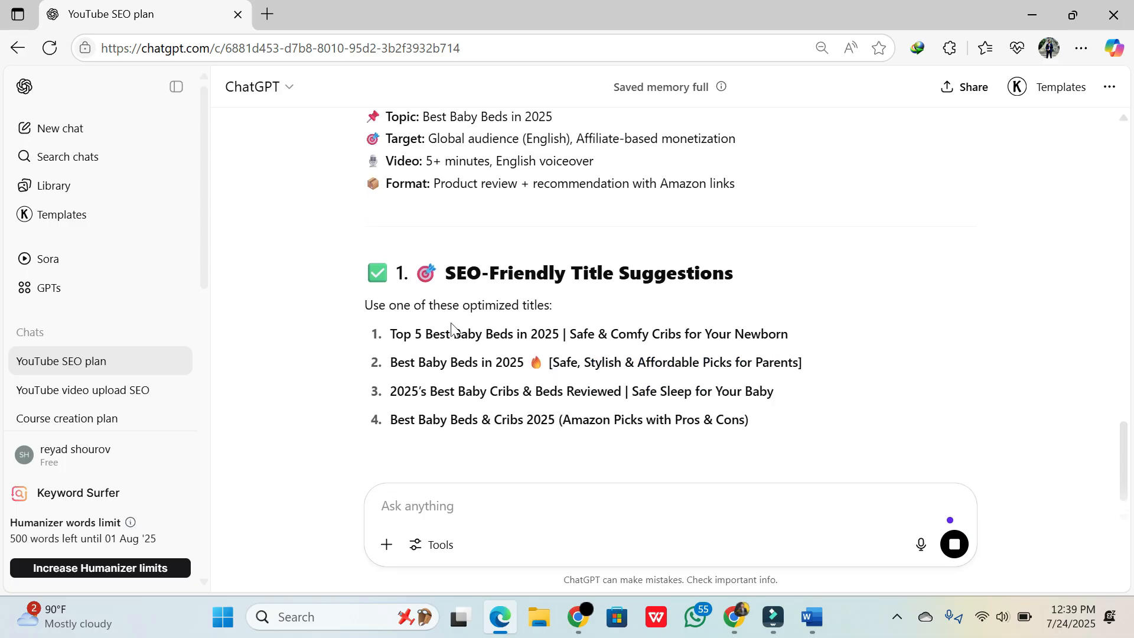
pyautogui.scroll(-1, 463, 331)
pyautogui.moveTo(389, 273); pyautogui.dragTo(746, 366)
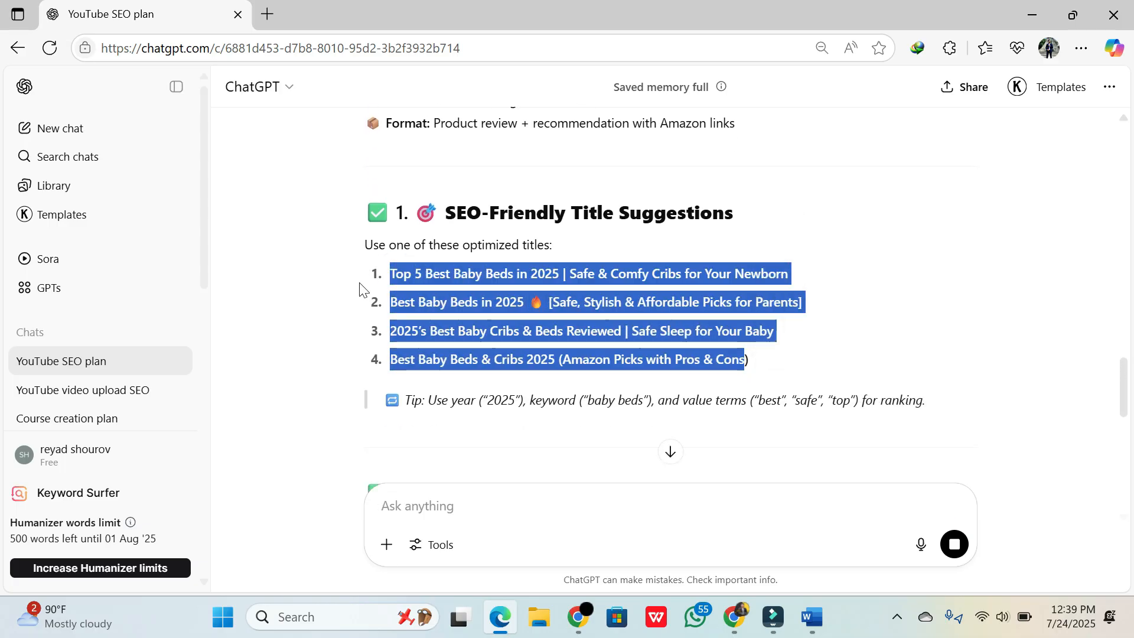
pyautogui.scroll(-4, 579, 307)
pyautogui.click(495, 327)
pyautogui.scroll(-1, 495, 328)
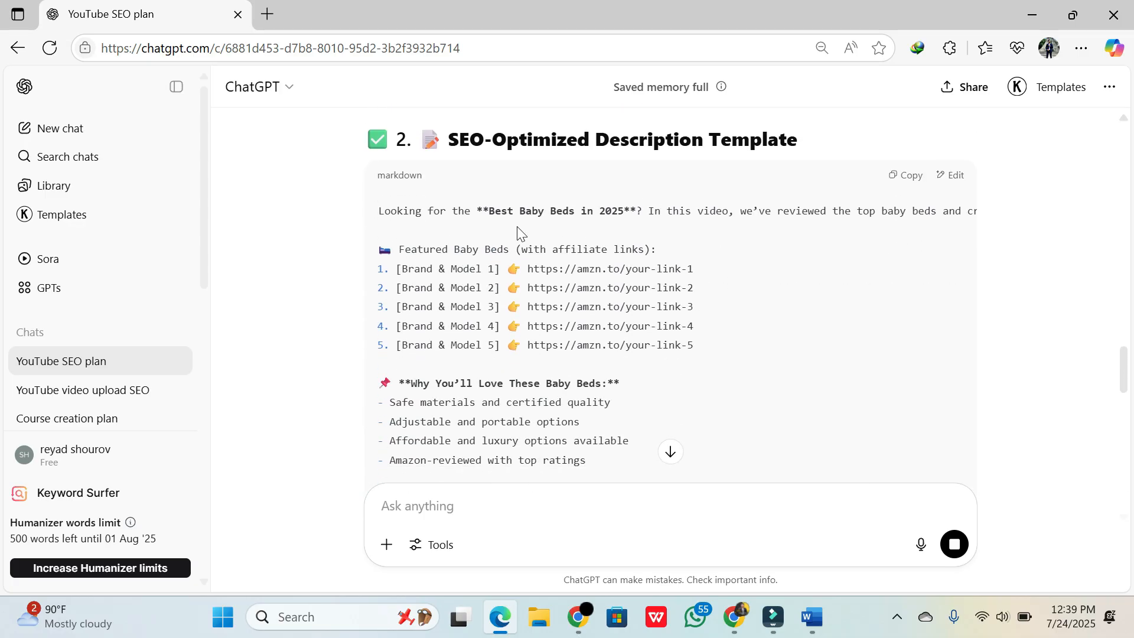
pyautogui.scroll(-1, 650, 325)
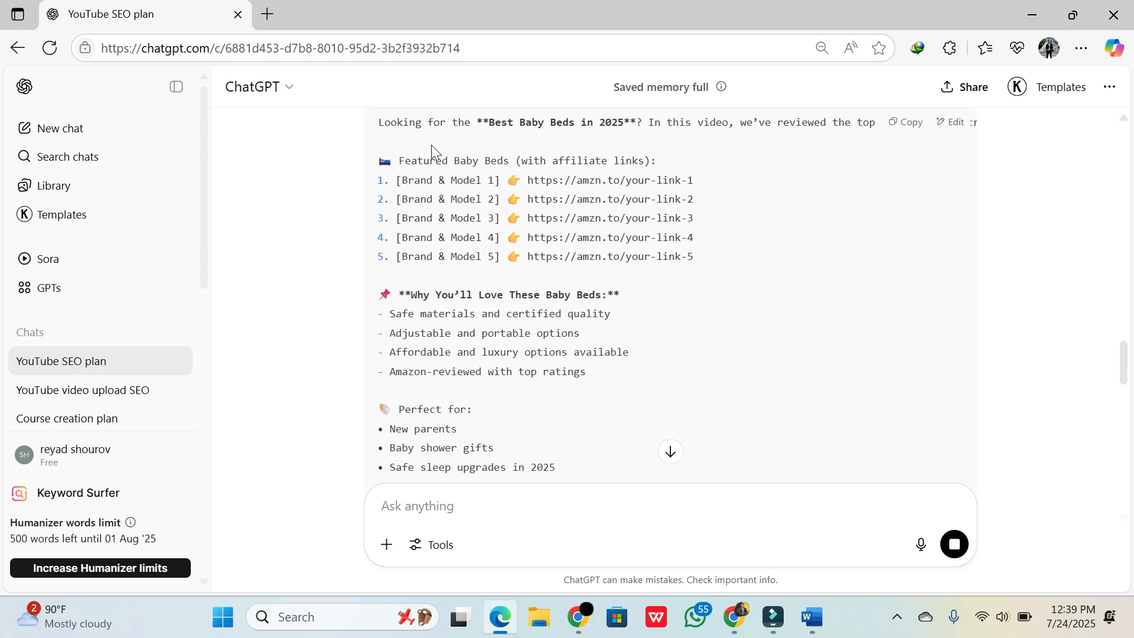
pyautogui.scroll(-1, 508, 204)
pyautogui.scroll(-2, 463, 278)
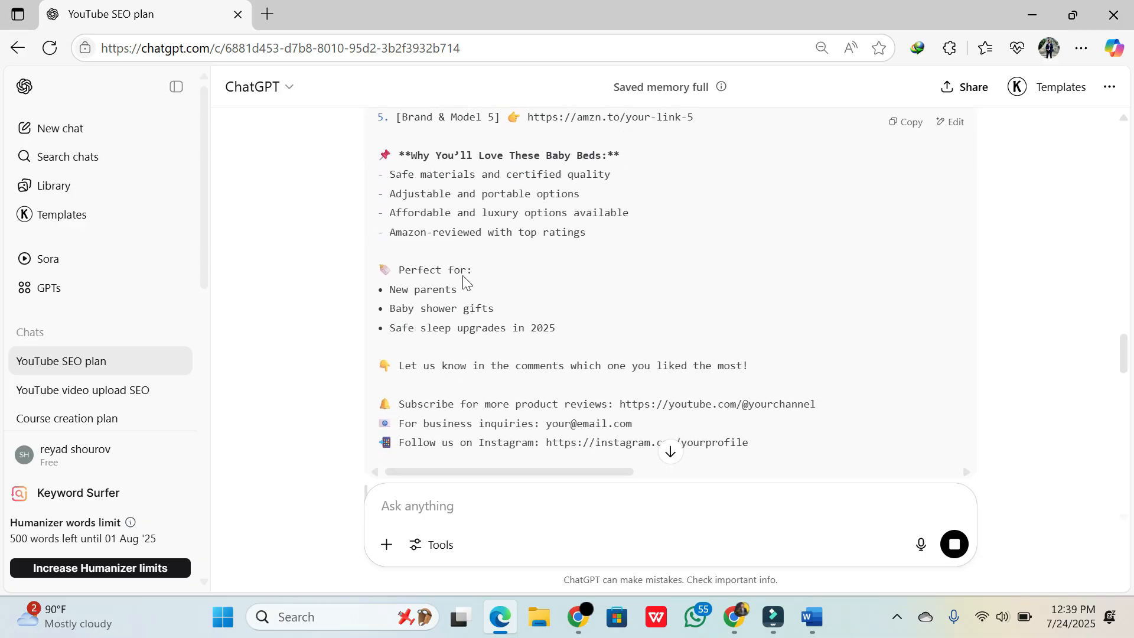
pyautogui.scroll(-3, 531, 313)
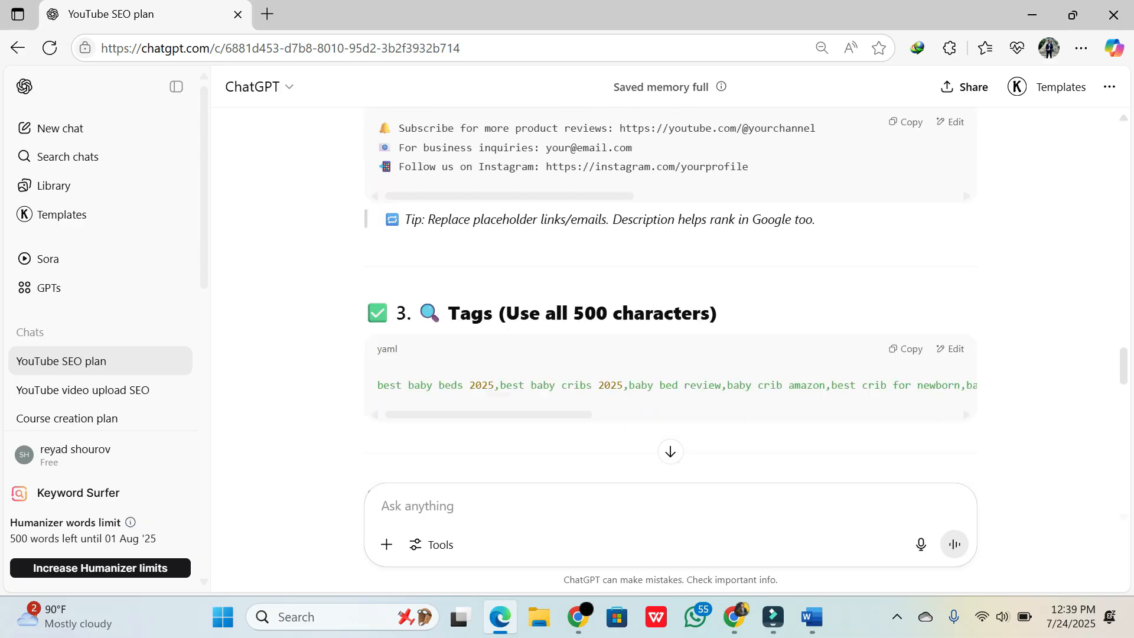
pyautogui.moveTo(476, 297); pyautogui.dragTo(573, 292)
pyautogui.moveTo(621, 288); pyautogui.dragTo(713, 293)
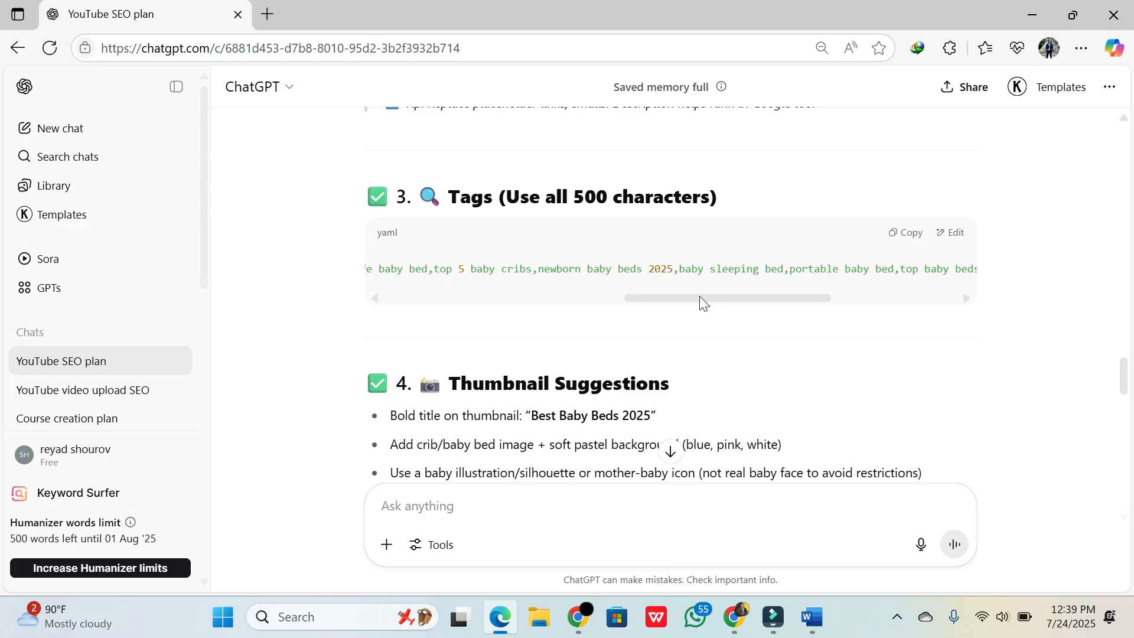
# - Read the plan's thumbnail, playlist, pinned comment, promotion and hashtag sections
pyautogui.scroll(-5, 670, 314)
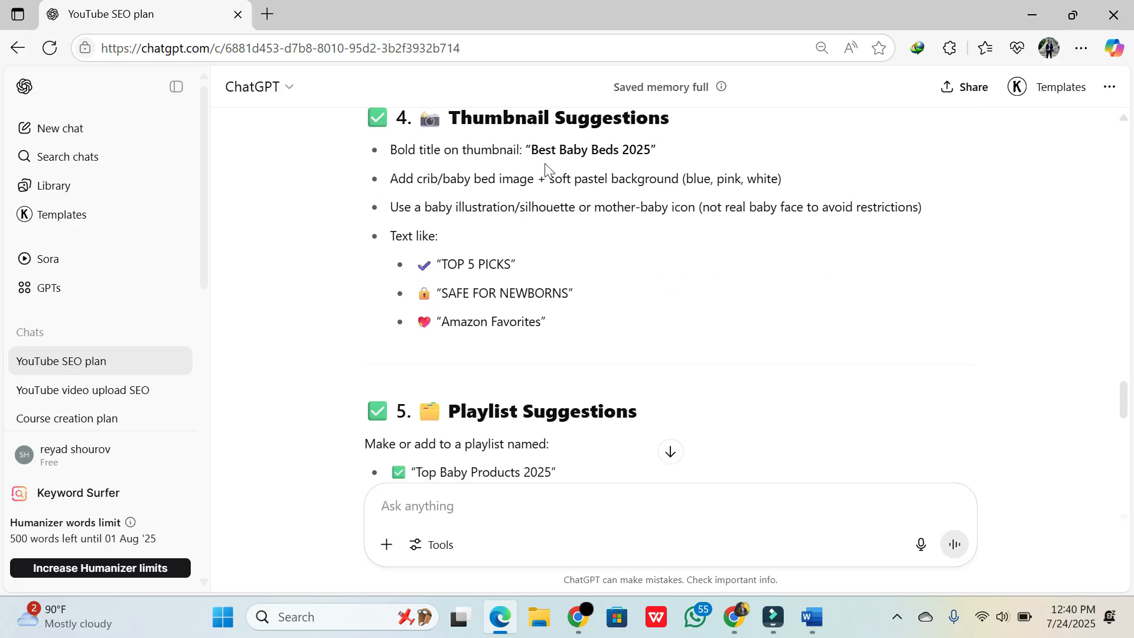
pyautogui.moveTo(387, 145); pyautogui.dragTo(558, 331)
pyautogui.scroll(-2, 416, 392)
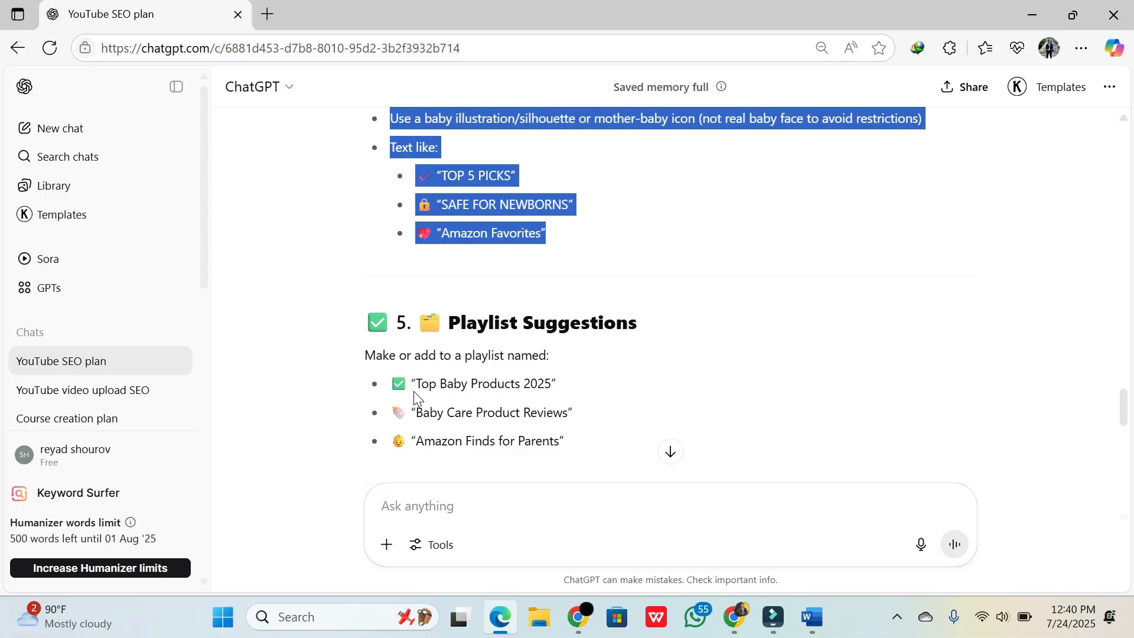
pyautogui.click(419, 378)
pyautogui.scroll(-2, 390, 310)
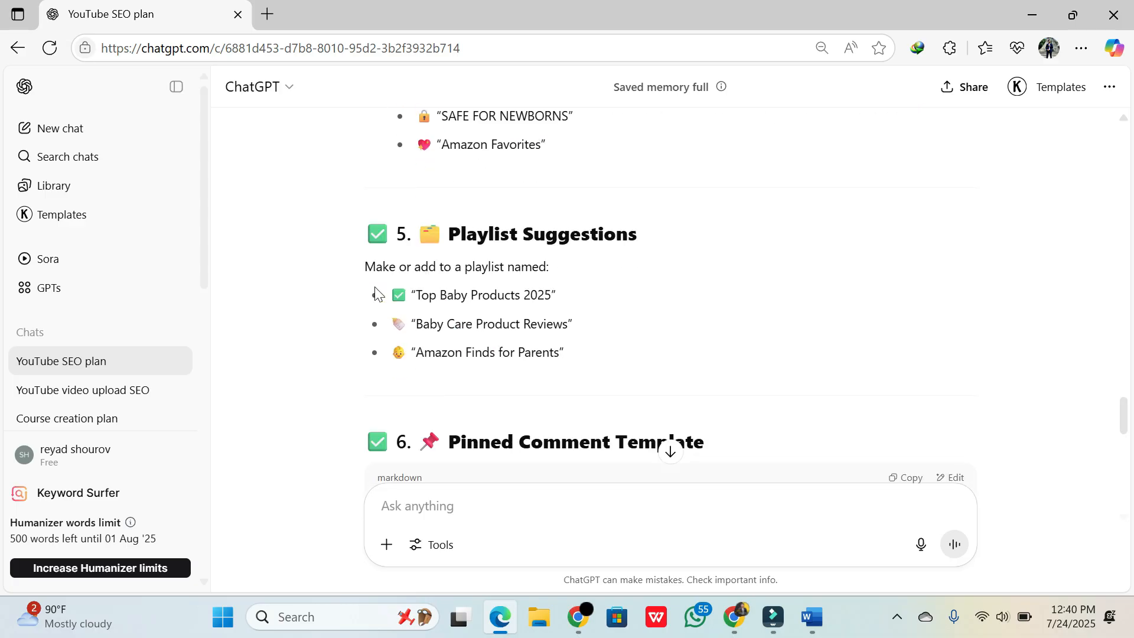
pyautogui.scroll(-6, 671, 439)
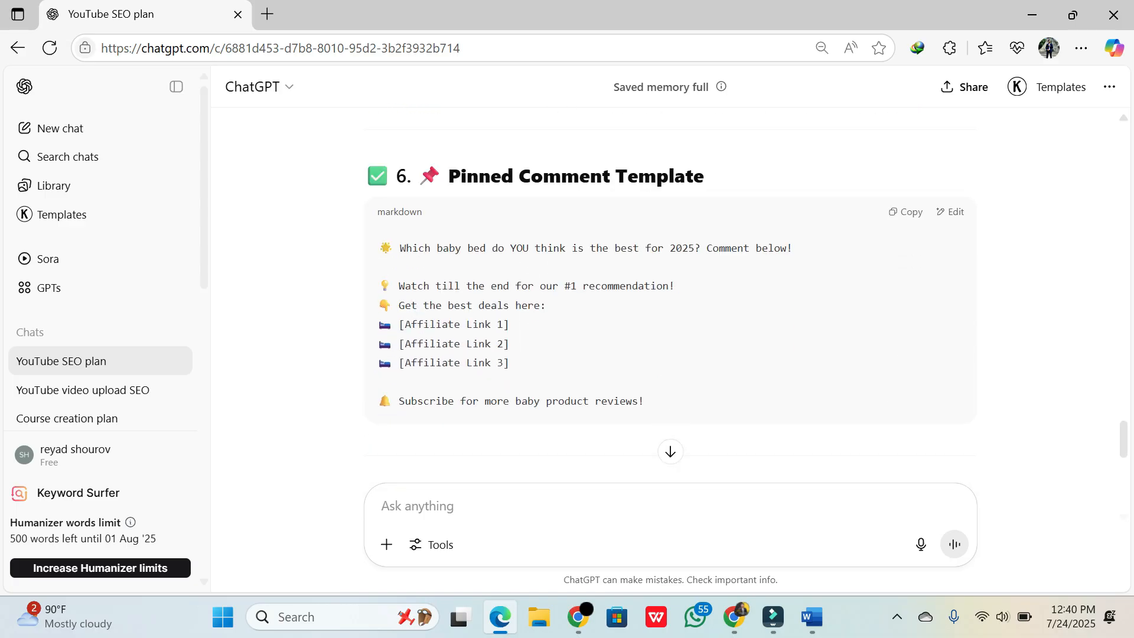
pyautogui.scroll(-5, 419, 300)
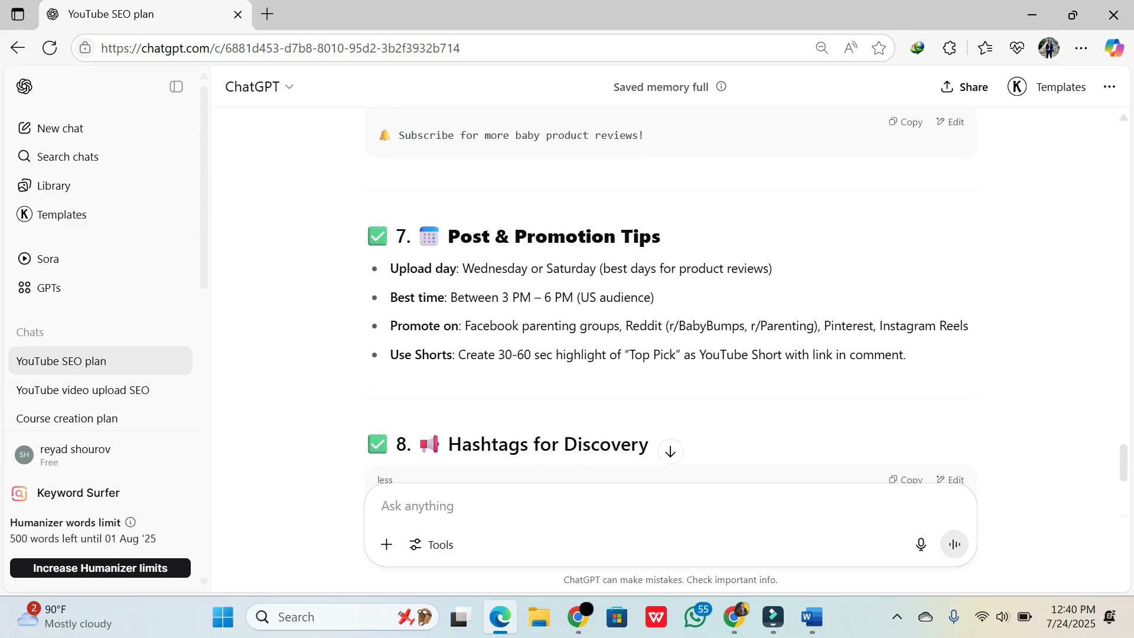
pyautogui.scroll(-5, 526, 293)
# - Copy ChatGPT's whole SEO plan and paste it into the Google Docs document over the Seo, Title, Tags and Description outline
pyautogui.scroll(20, 523, 346)
pyautogui.scroll(20, 369, 329)
pyautogui.scroll(-8, 418, 317)
pyautogui.scroll(-15, 417, 317)
pyautogui.scroll(-15, 413, 320)
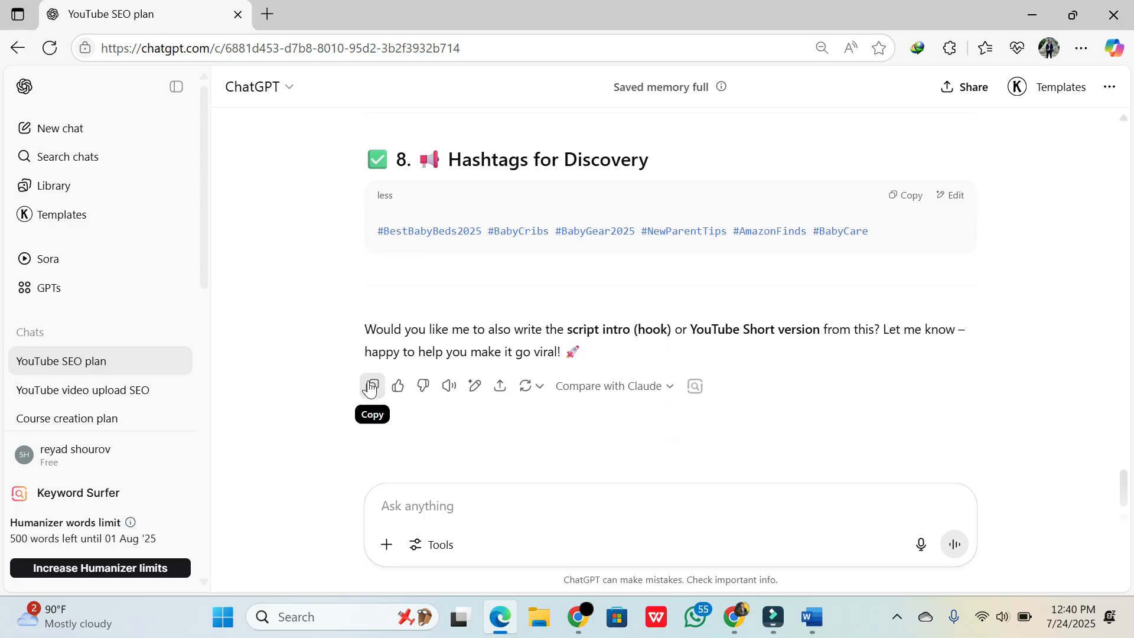
pyautogui.click(1027, 23)
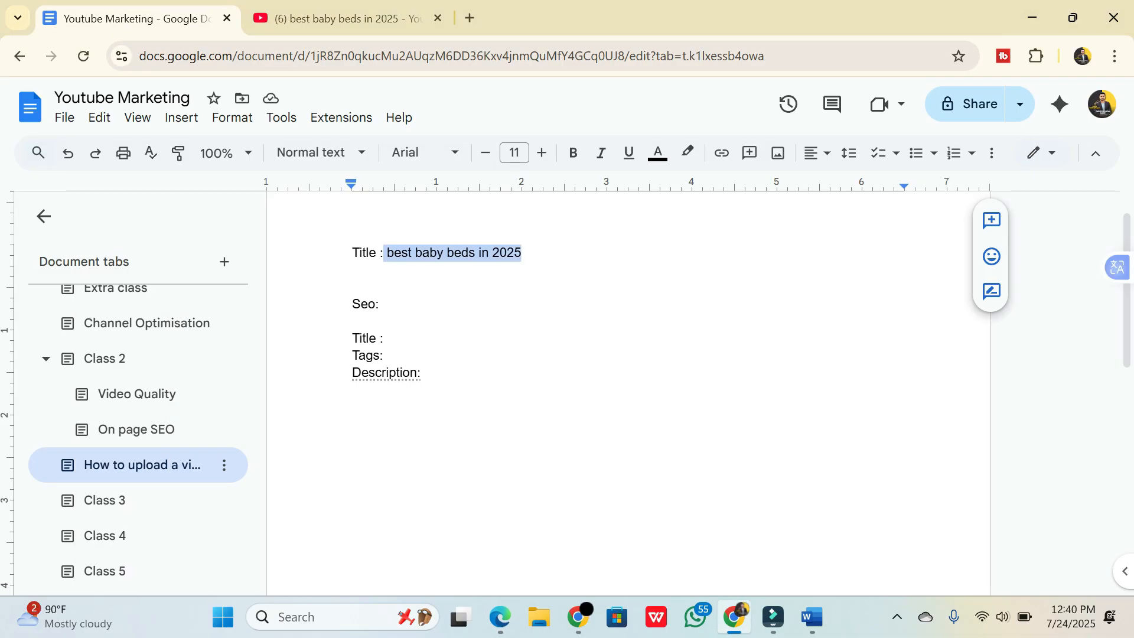
pyautogui.moveTo(436, 409); pyautogui.dragTo(437, 359)
pyautogui.moveTo(356, 301); pyautogui.dragTo(355, 391)
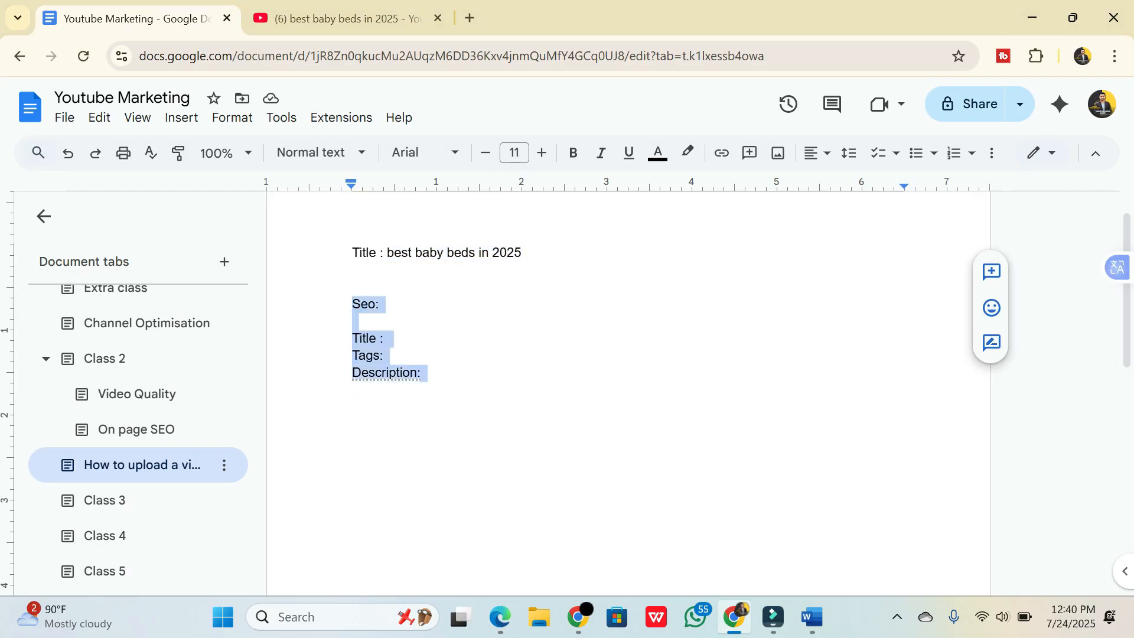
pyautogui.hotkey('ctrl', 'v')
pyautogui.scroll(15, 459, 387)
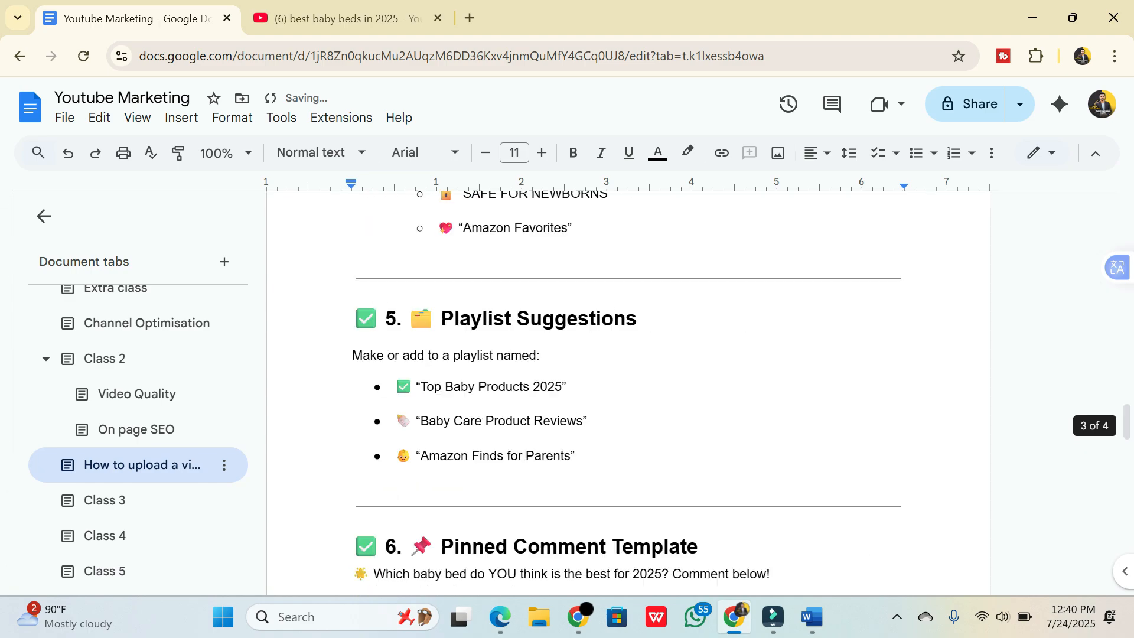
pyautogui.scroll(10, 459, 387)
pyautogui.scroll(-3, 460, 387)
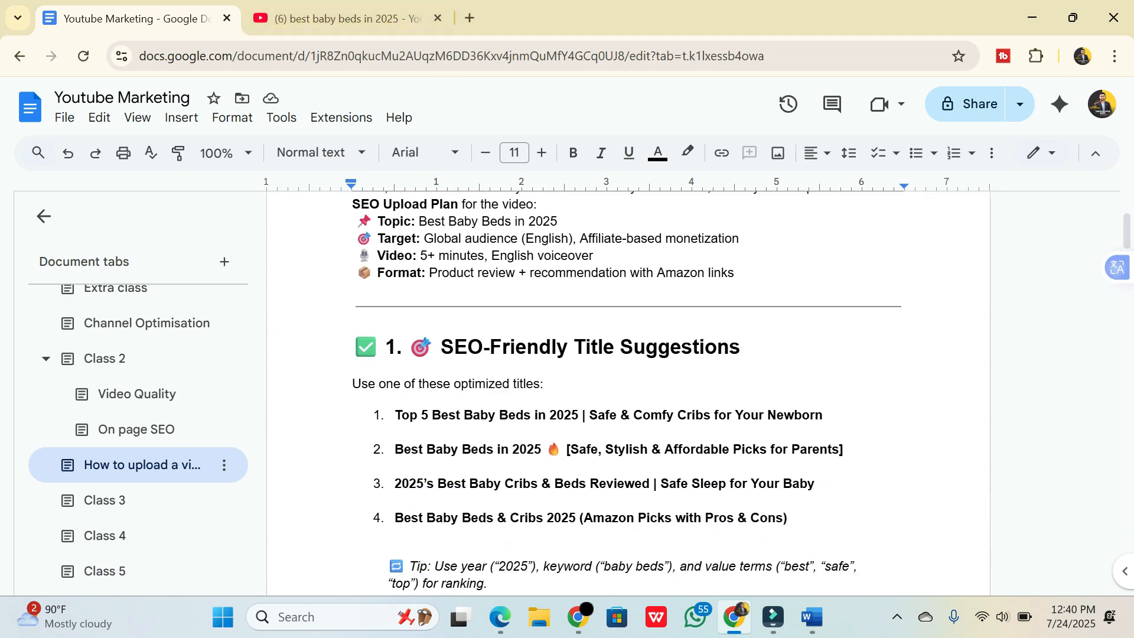
# - Open canva.com in a new Chrome tab
pyautogui.click(469, 24)
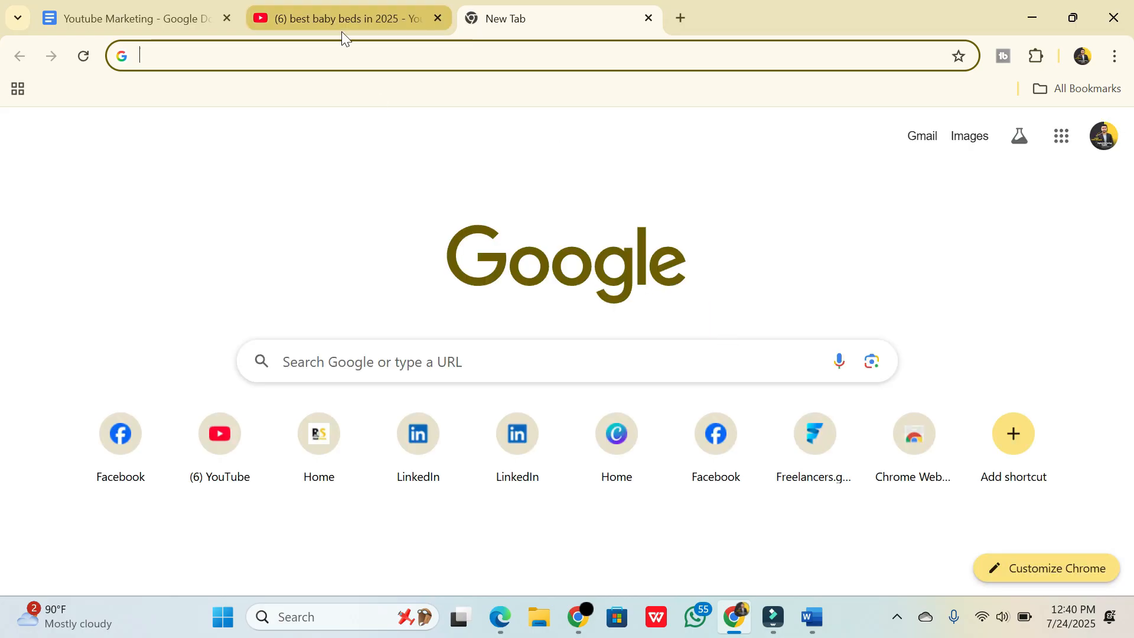
pyautogui.click(332, 19)
pyautogui.click(476, 18)
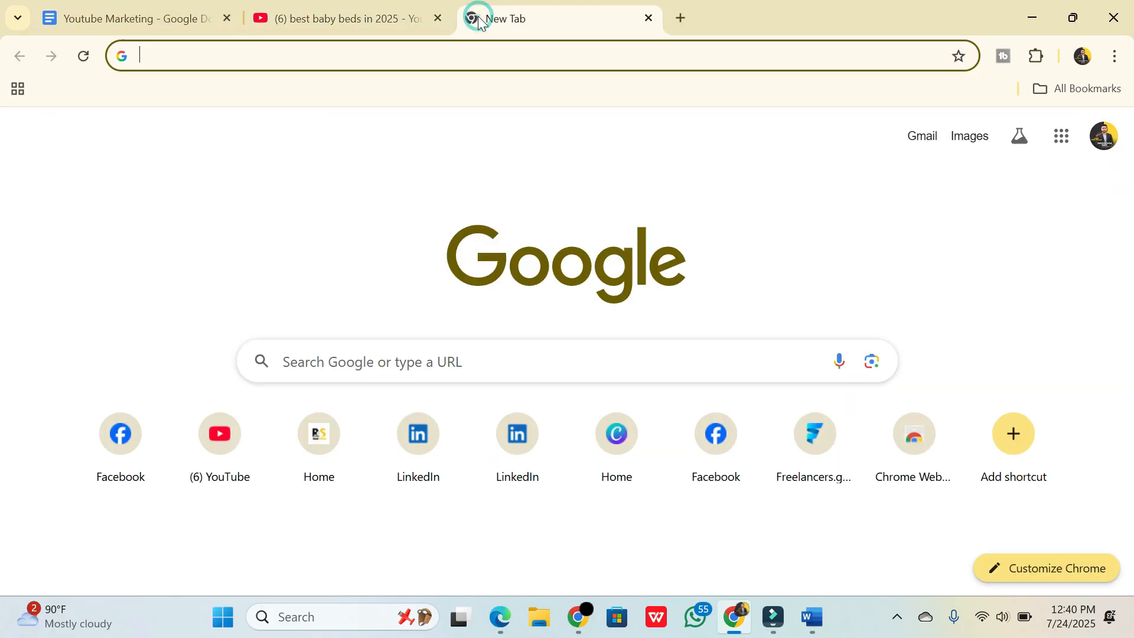
pyautogui.write('canva.com')
pyautogui.press('Return')
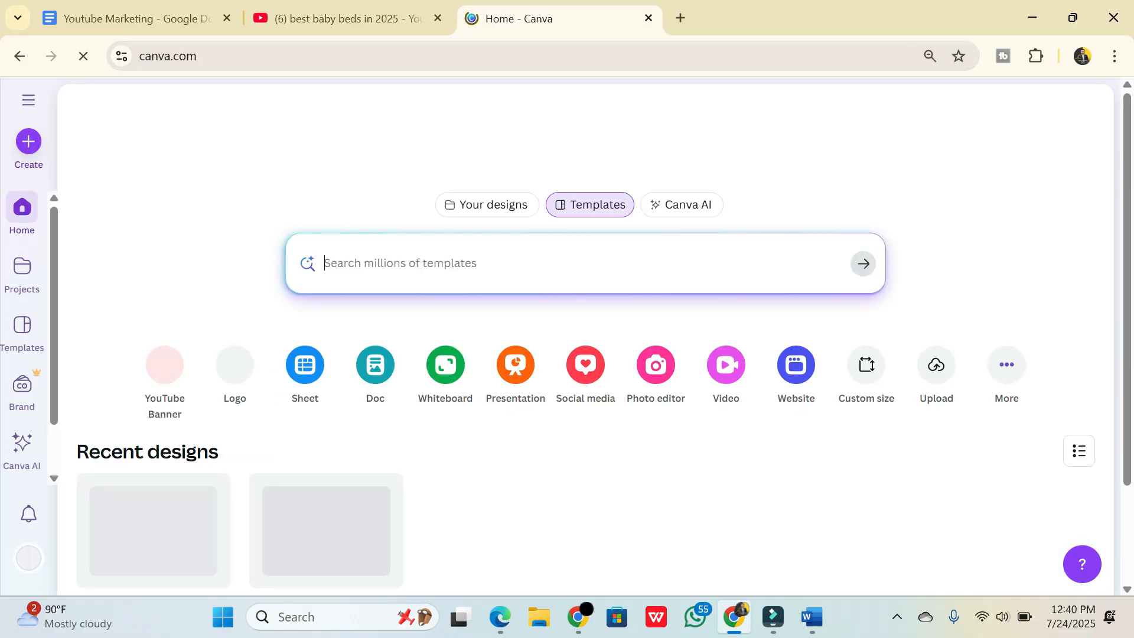
# - Search the Canva templates for "youtube thumbnail"
pyautogui.click(361, 332)
pyautogui.write('youyu')
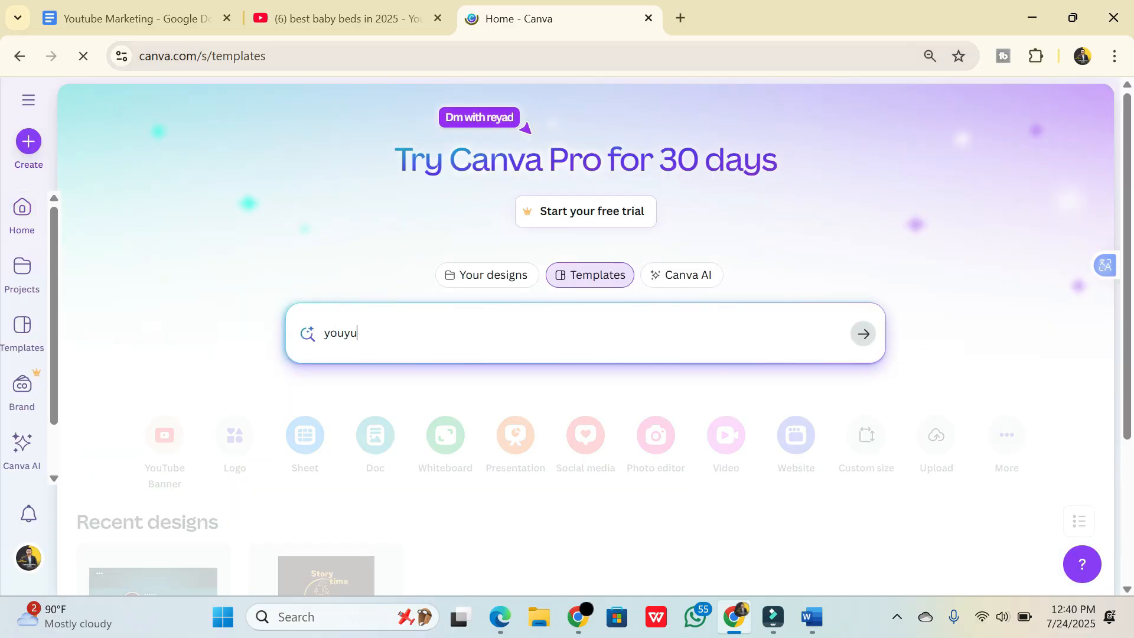
pyautogui.press('BackSpace')
pyautogui.press('BackSpace')
pyautogui.write('tube thumbna')
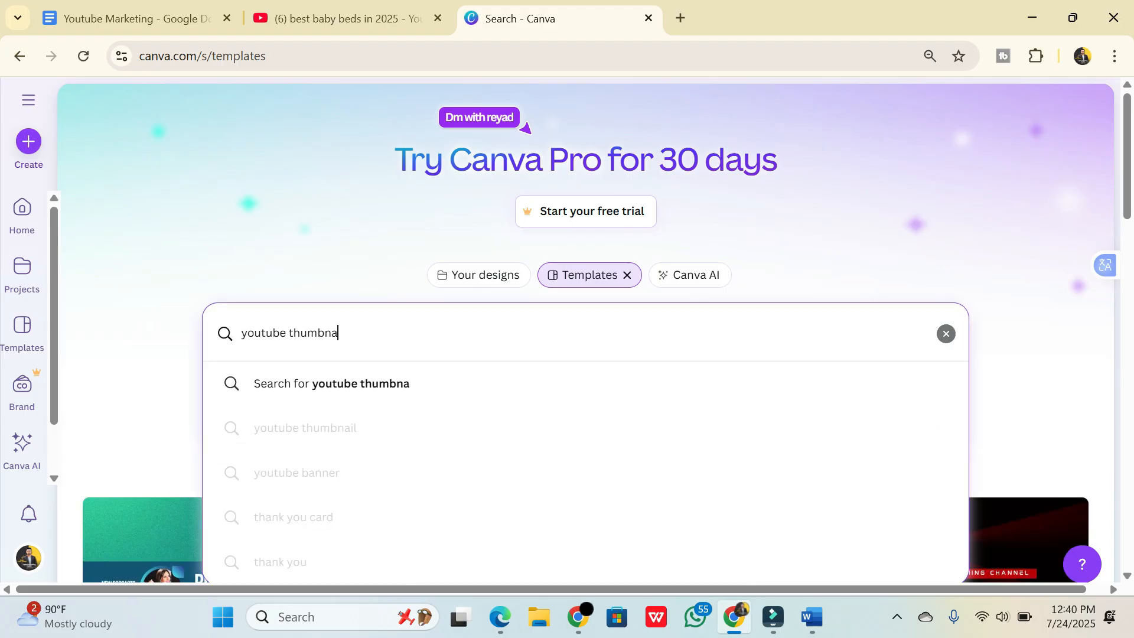
pyautogui.write('il')
pyautogui.press('Return')
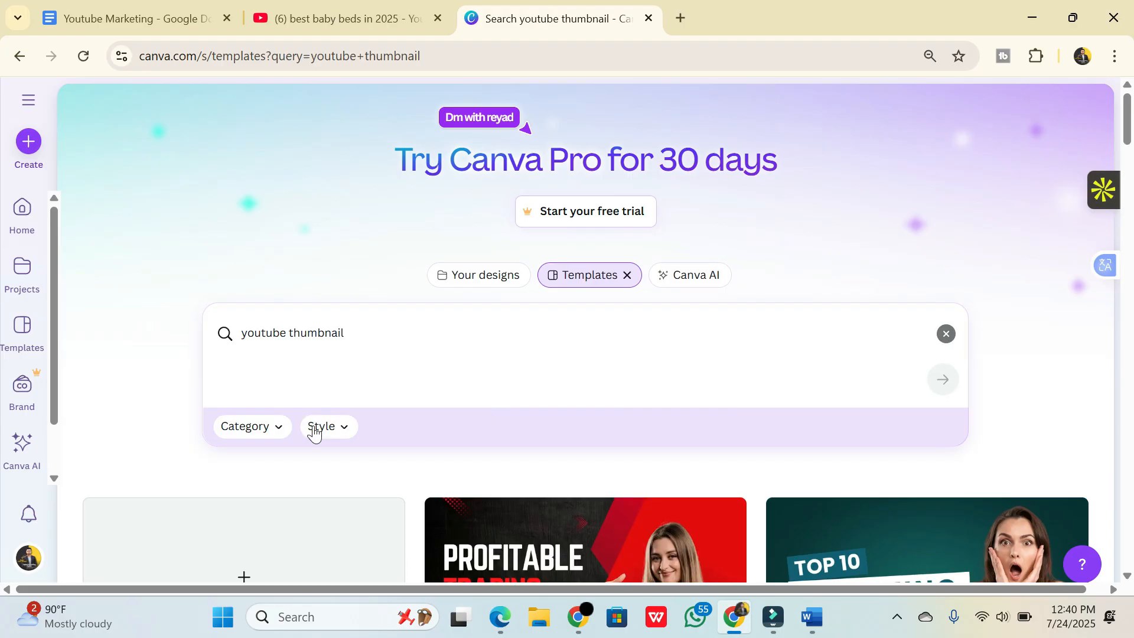
# - Search the Canva templates for "youtube thumbnail baby"
pyautogui.scroll(-10, 767, 355)
pyautogui.scroll(-10, 757, 366)
pyautogui.scroll(20, 724, 410)
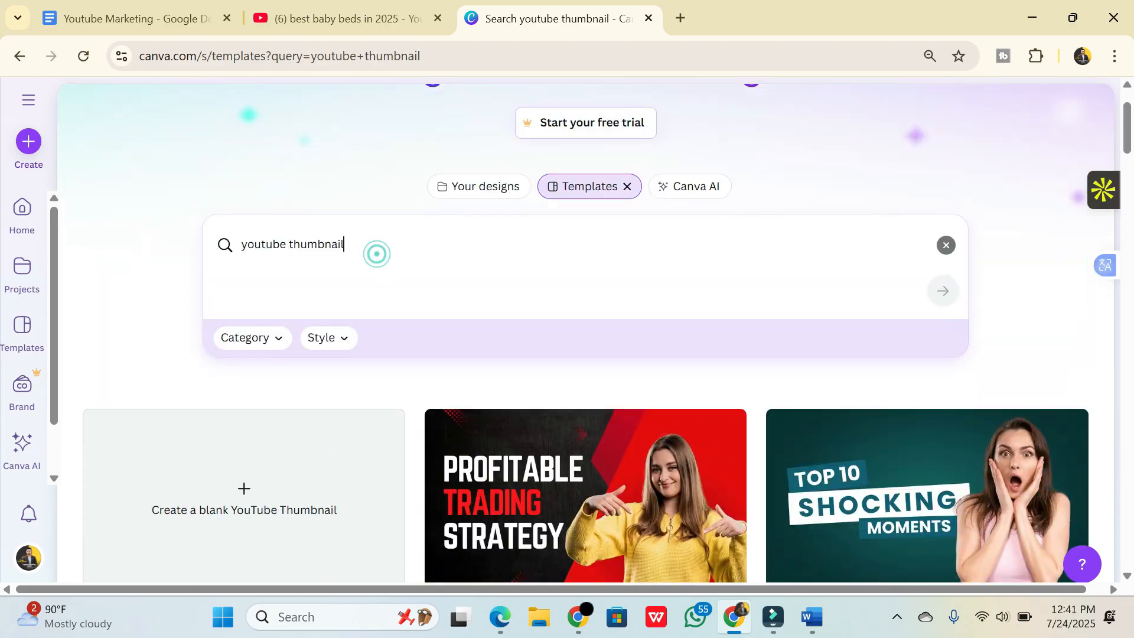
pyautogui.click(377, 254)
pyautogui.write('be thumbnail baby')
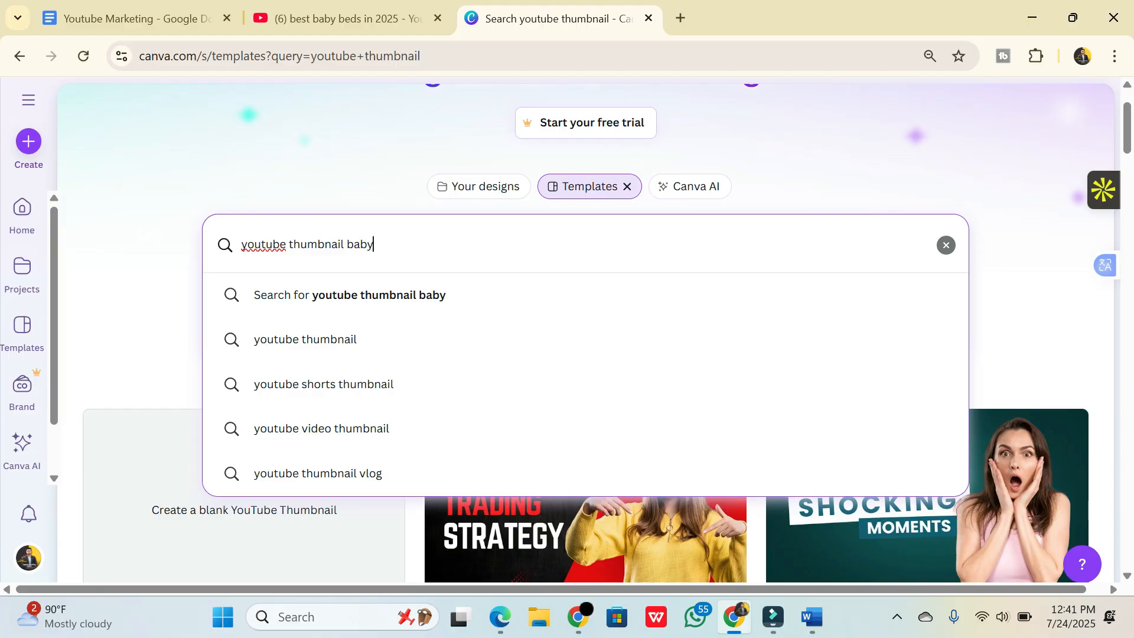
pyautogui.click(369, 282)
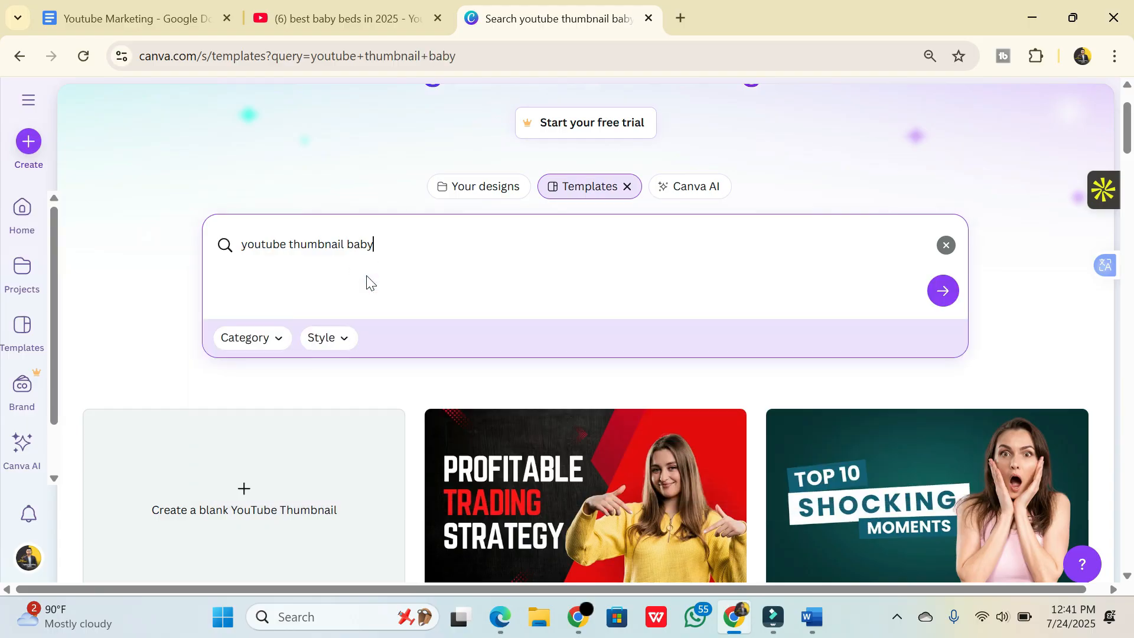
# - Browse the baby thumbnail results and open the "How to establish routine... with the newborn" template
pyautogui.scroll(-8, 271, 431)
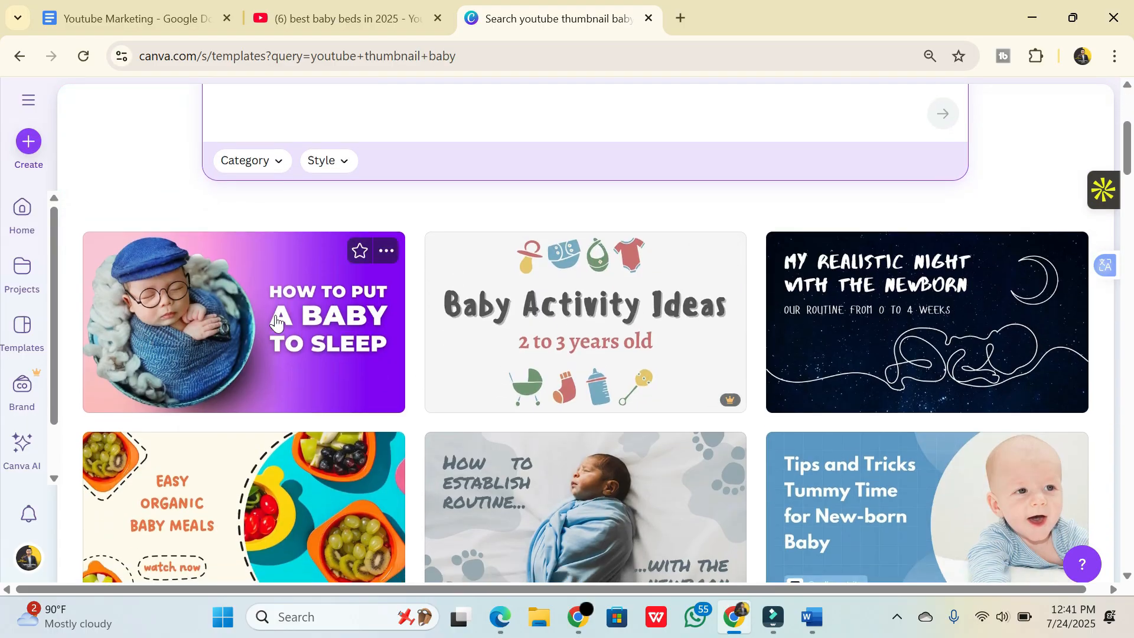
pyautogui.scroll(-12, 215, 297)
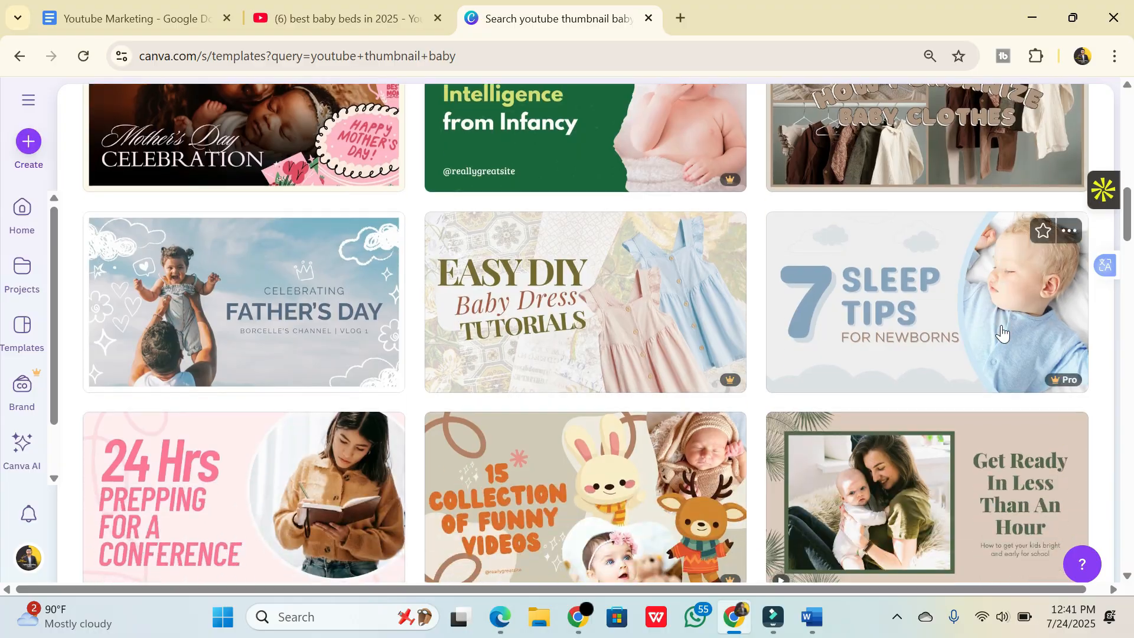
pyautogui.scroll(-12, 677, 352)
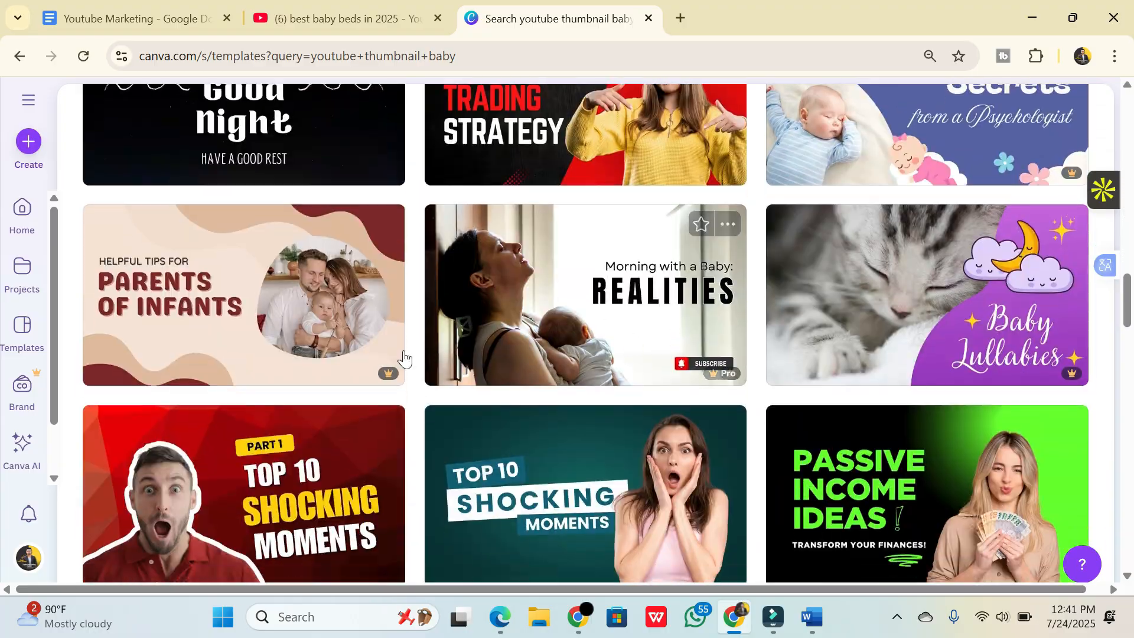
pyautogui.scroll(15, 404, 363)
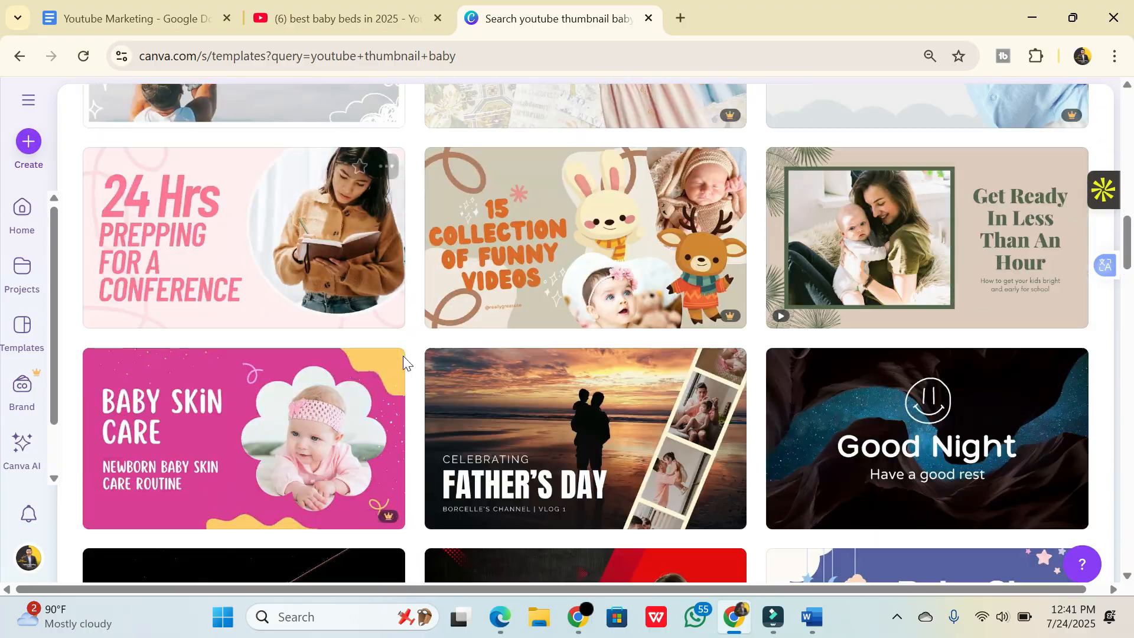
pyautogui.scroll(6, 403, 364)
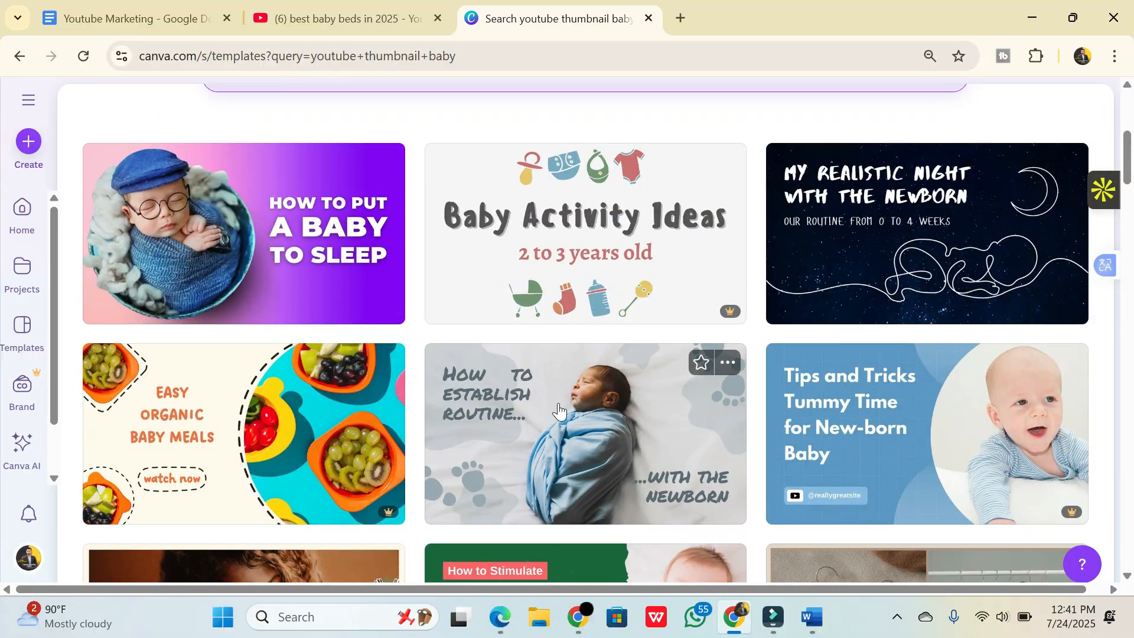
pyautogui.scroll(2, 247, 354)
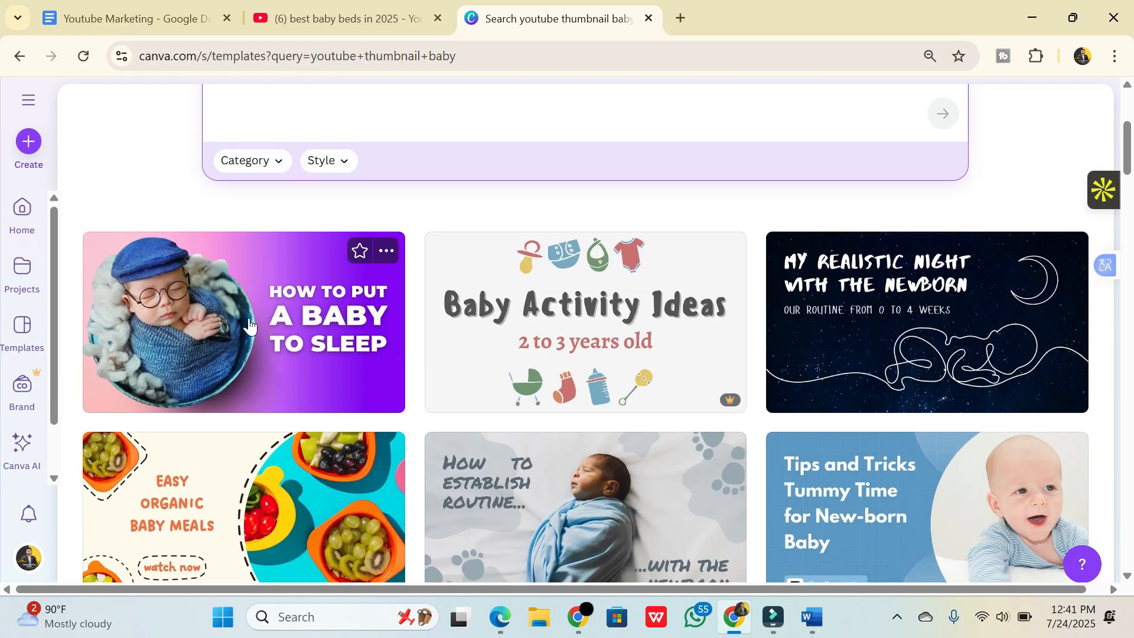
pyautogui.scroll(-2, 631, 447)
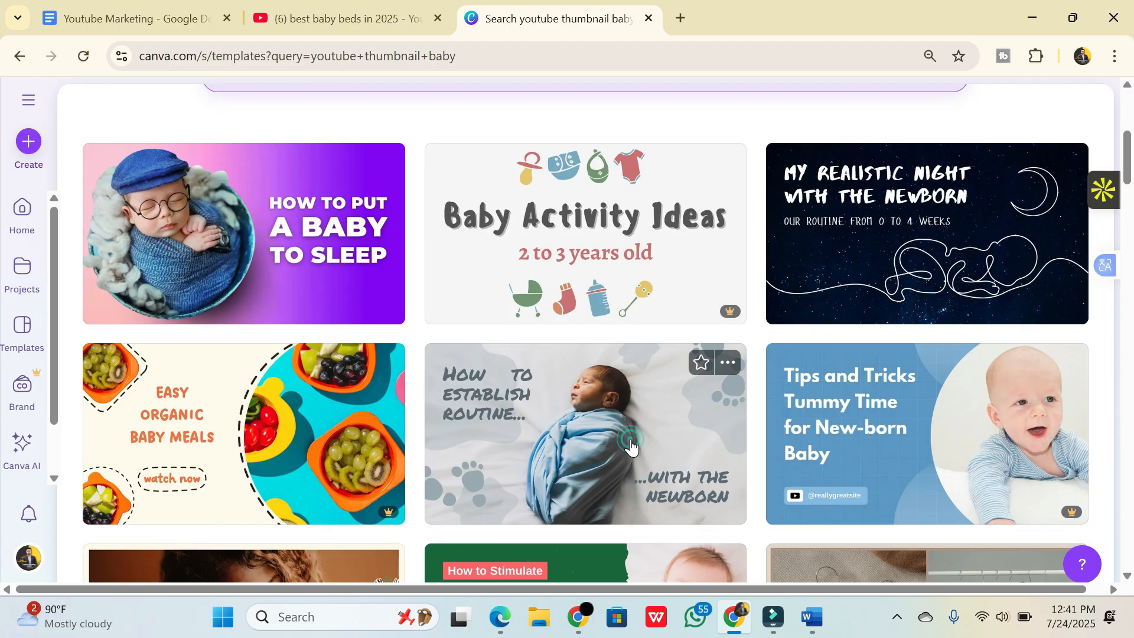
pyautogui.click(631, 447)
# - Look through the similar templates, then start customizing the Grey and Blue Simple Moms Collection YouTube Thumbnail
pyautogui.scroll(-3, 324, 444)
pyautogui.scroll(-1, 323, 444)
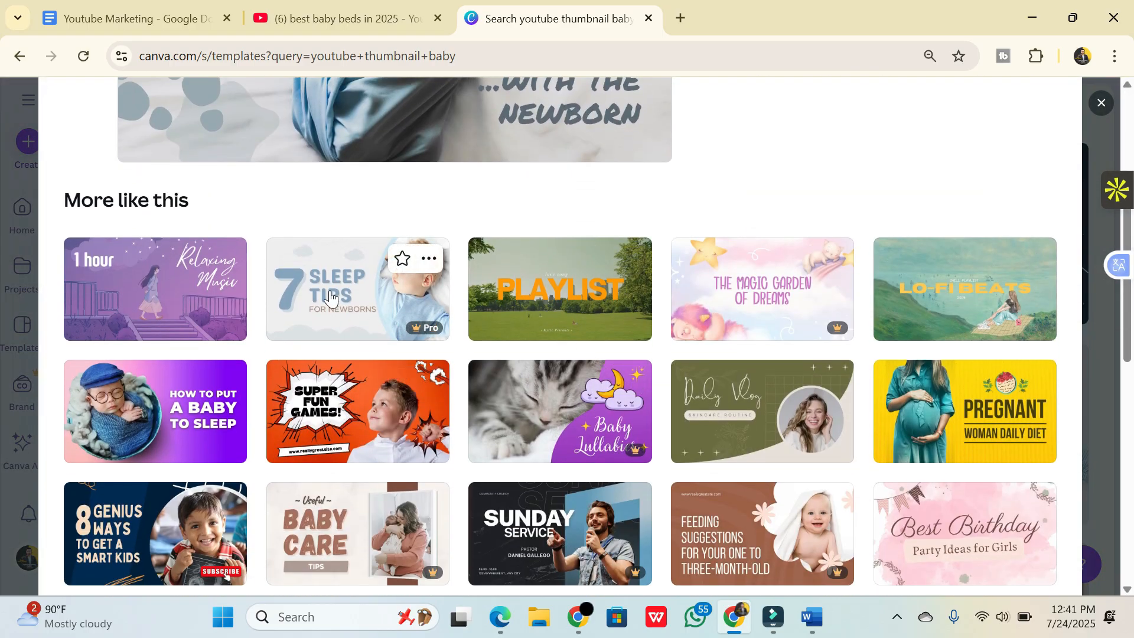
pyautogui.scroll(-4, 333, 306)
pyautogui.scroll(-6, 398, 369)
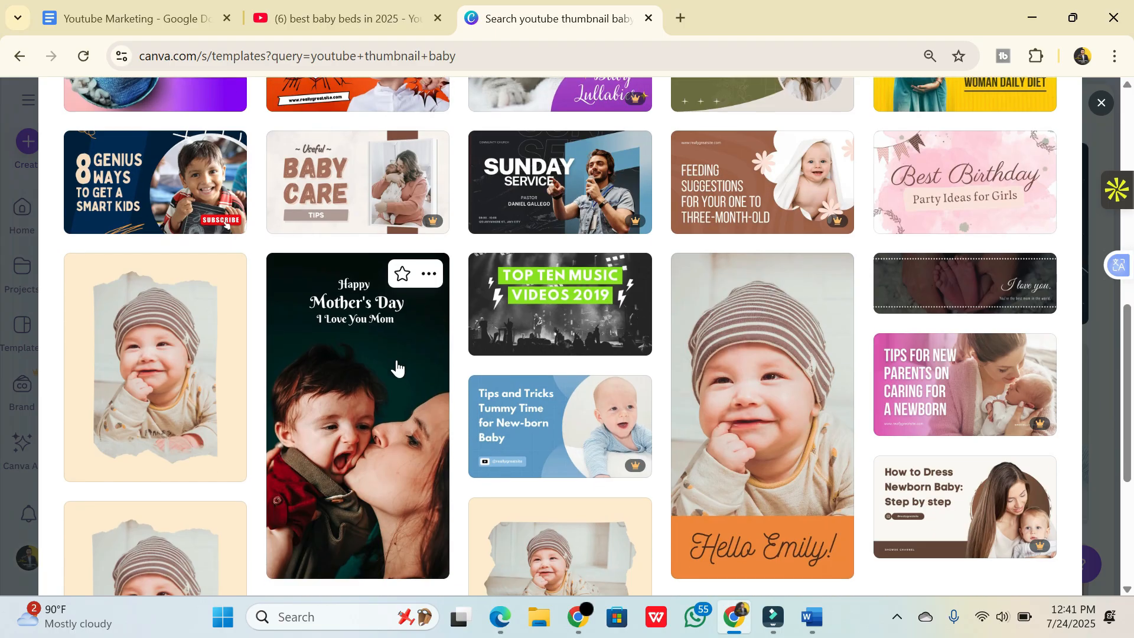
pyautogui.scroll(10, 493, 355)
pyautogui.scroll(3, 493, 355)
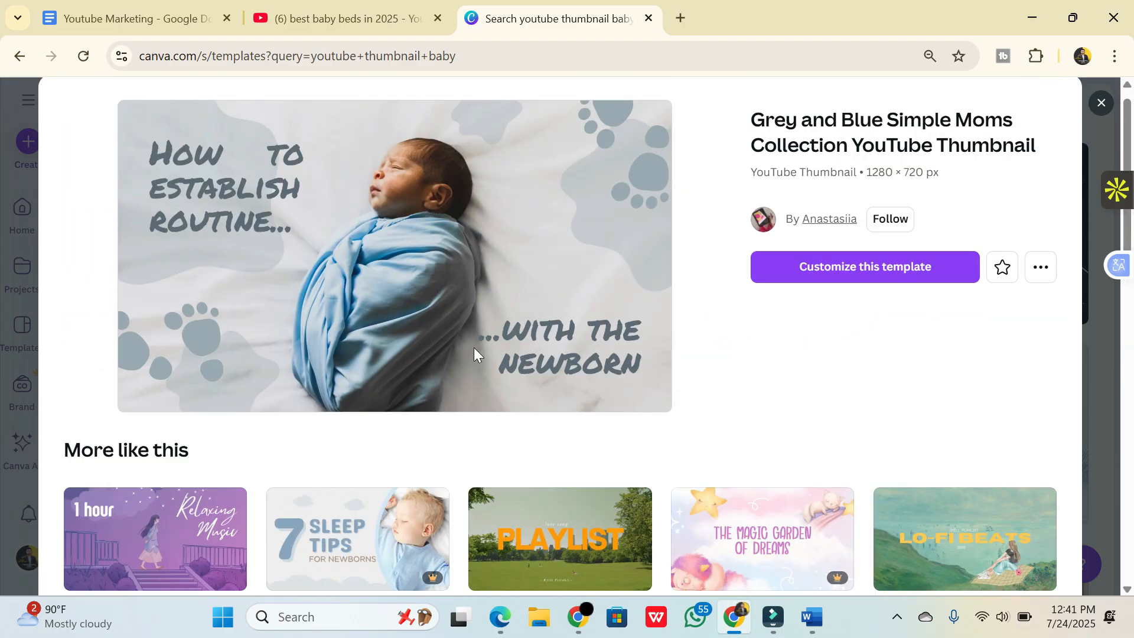
pyautogui.click(854, 274)
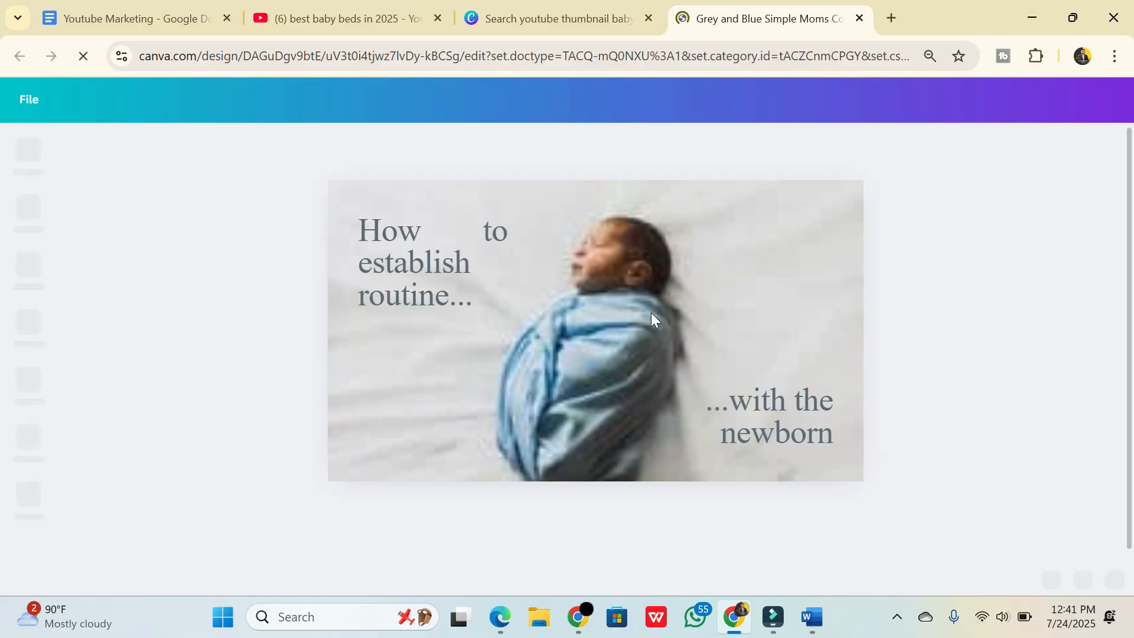
# - Replace the "How to establish routine..." heading with "TOP 5 BEST BABY BEDS" and widen its text box to fit two lines
pyautogui.doubleClick(404, 263)
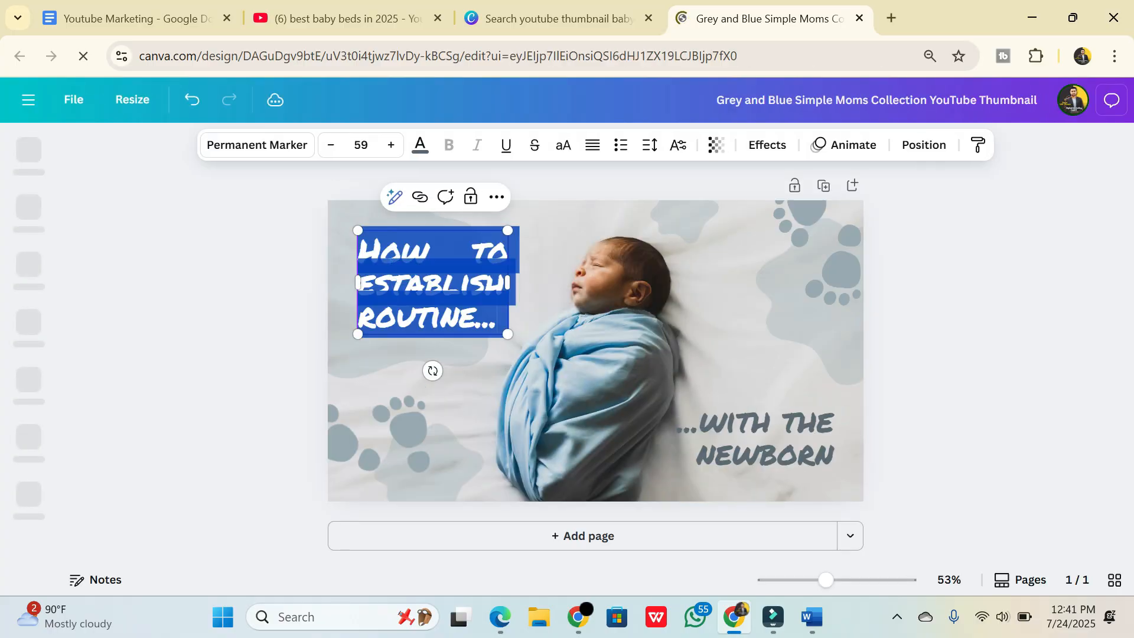
pyautogui.write('TOP ')
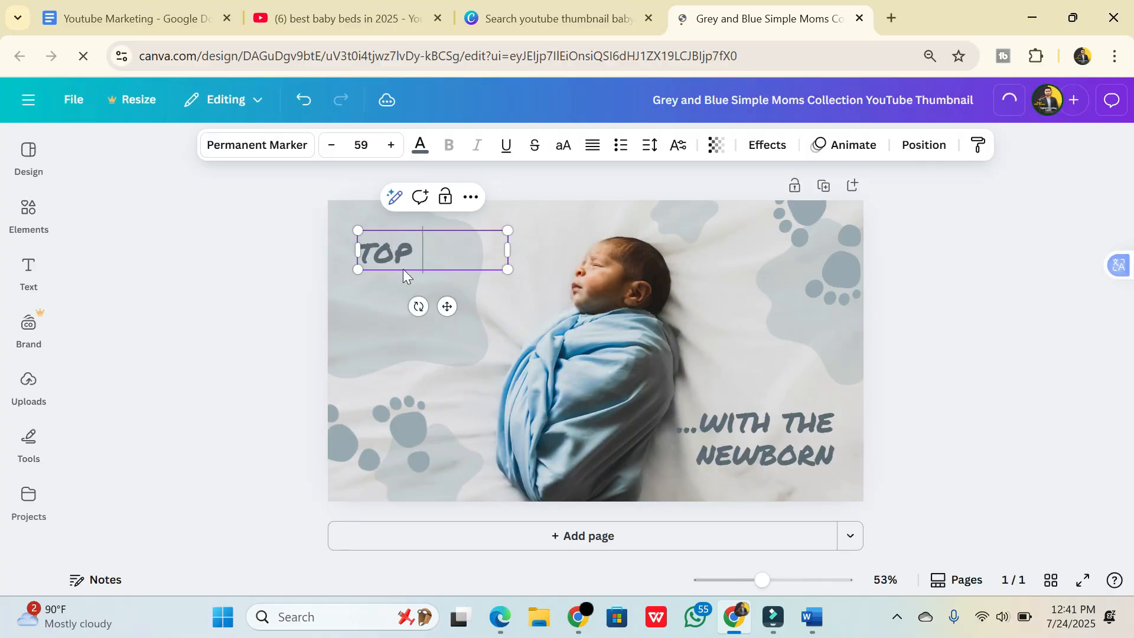
pyautogui.write('S BEST')
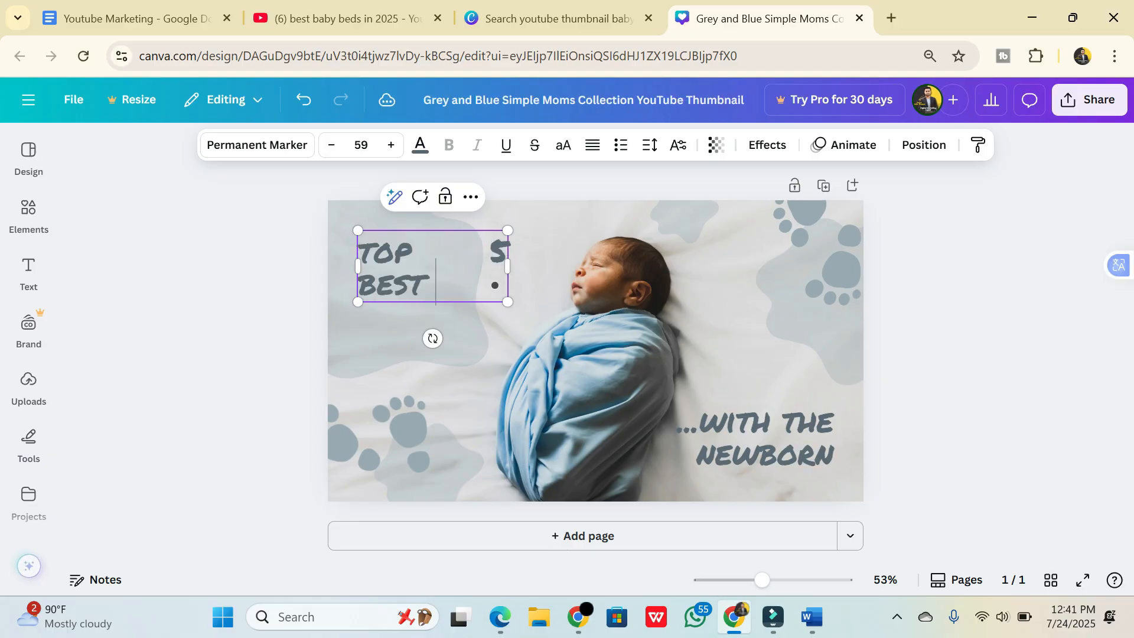
pyautogui.moveTo(509, 266); pyautogui.dragTo(529, 273)
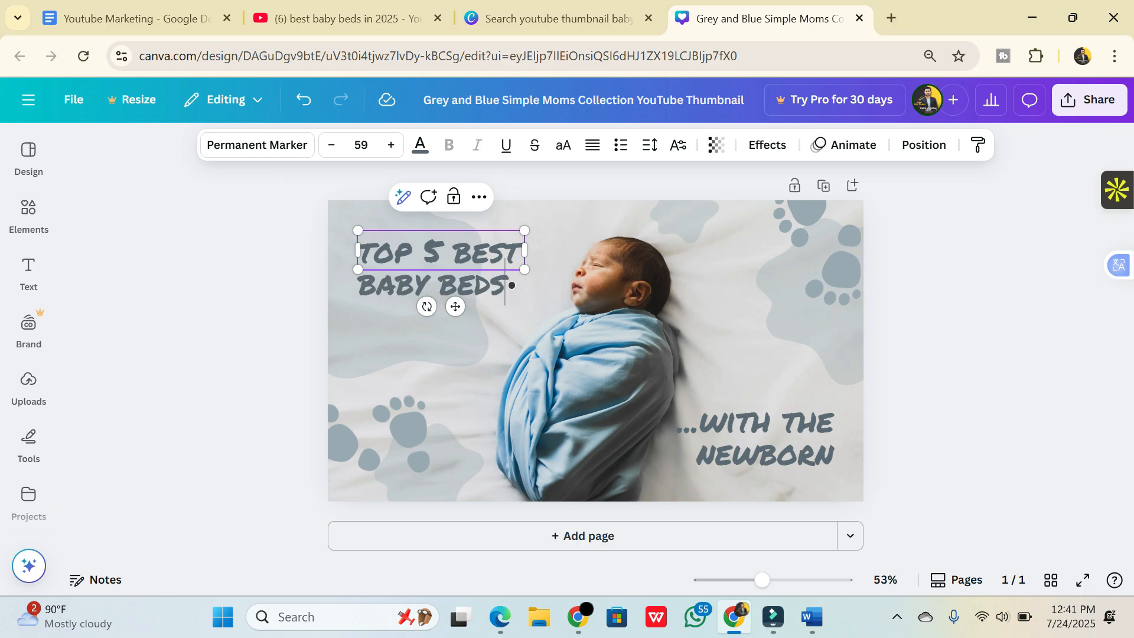
# - Enlarge the baby beds heading to font size 72.6 and move it slightly lower on the thumbnail
pyautogui.moveTo(524, 269); pyautogui.dragTo(563, 279)
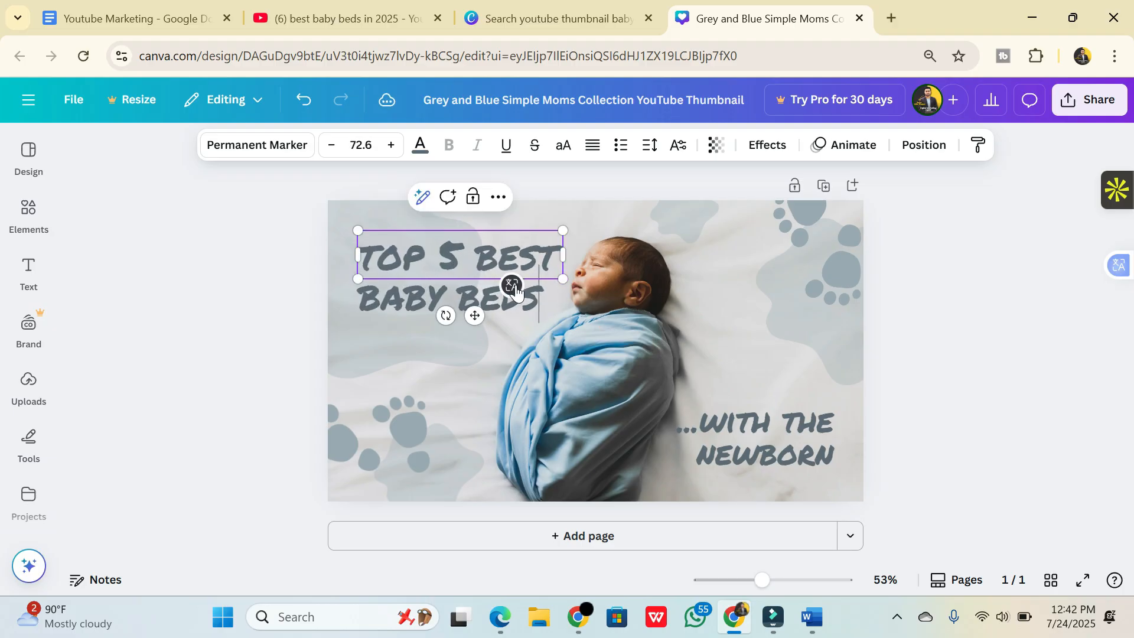
pyautogui.click(729, 306)
pyautogui.moveTo(480, 281)
pyautogui.mouseDown()
pyautogui.moveTo(468, 295)
pyautogui.moveTo(477, 301)
pyautogui.mouseUp()
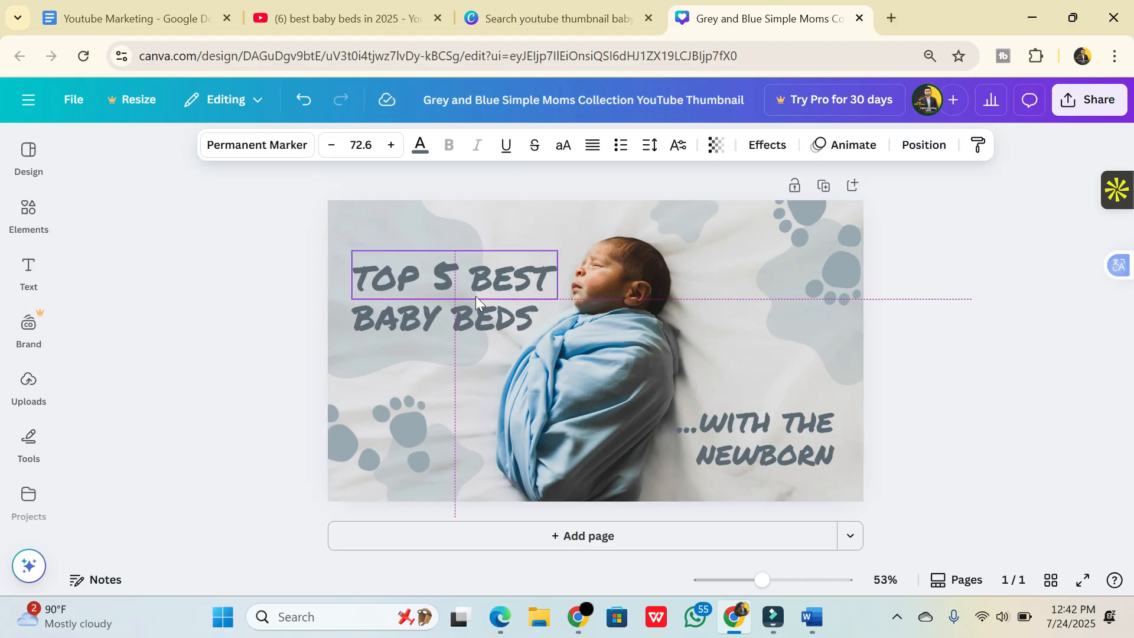
# - Change the heading's text color to the dark gray from the photo colors
pyautogui.click(420, 145)
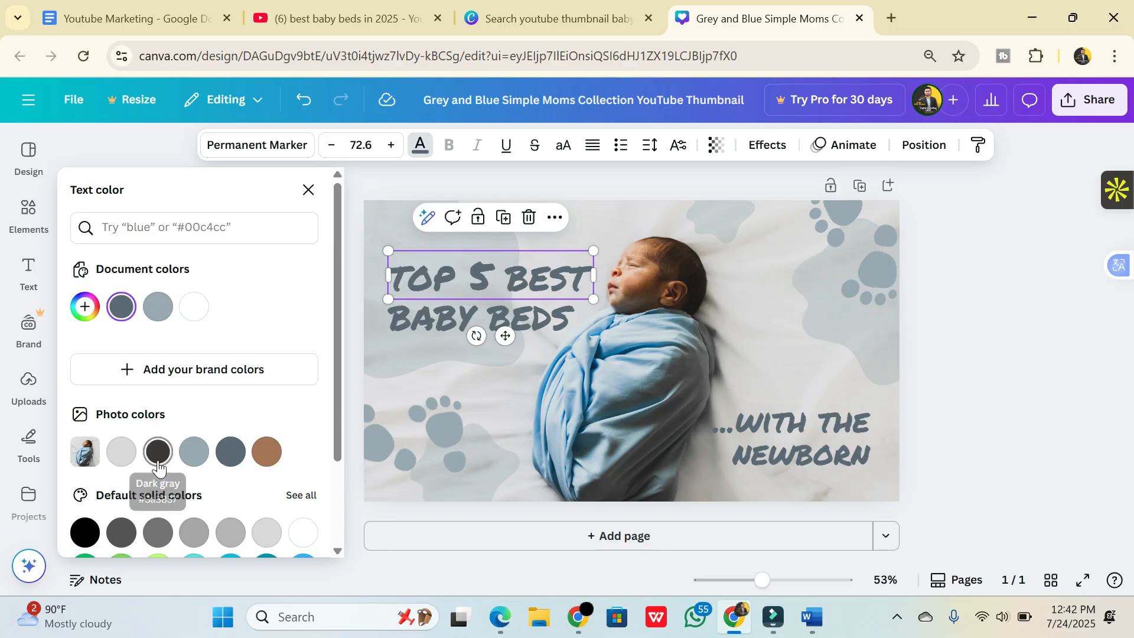
pyautogui.click(158, 464)
pyautogui.click(826, 323)
# - Replace the "...with the newborn" text with "BEST IN 2025"
pyautogui.click(735, 430)
pyautogui.doubleClick(757, 431)
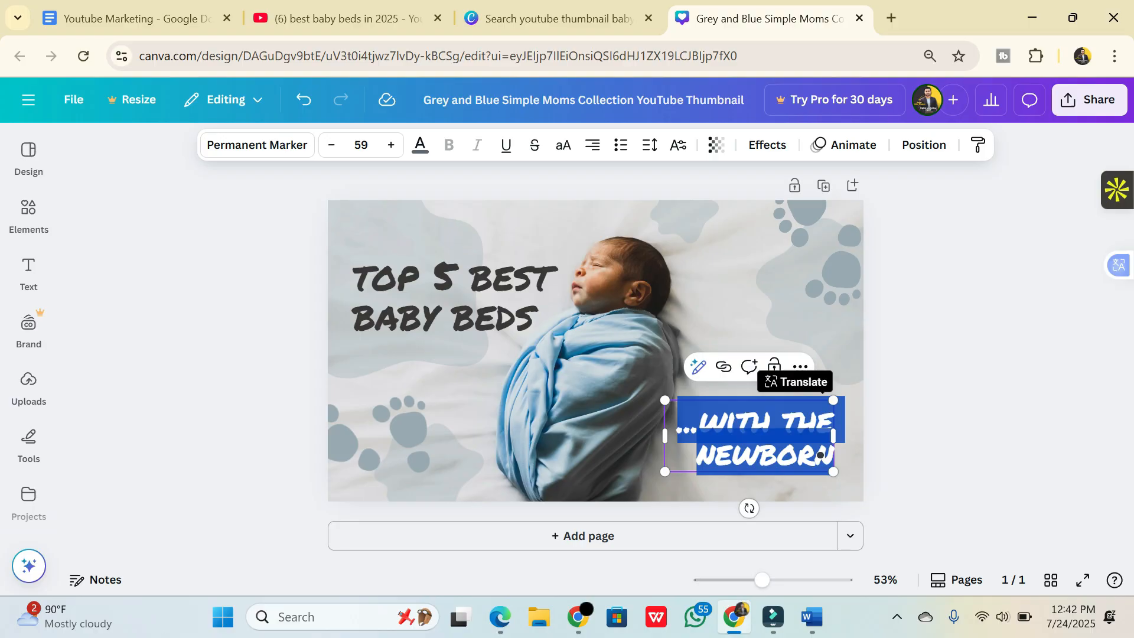
pyautogui.write('BEST IN 2025')
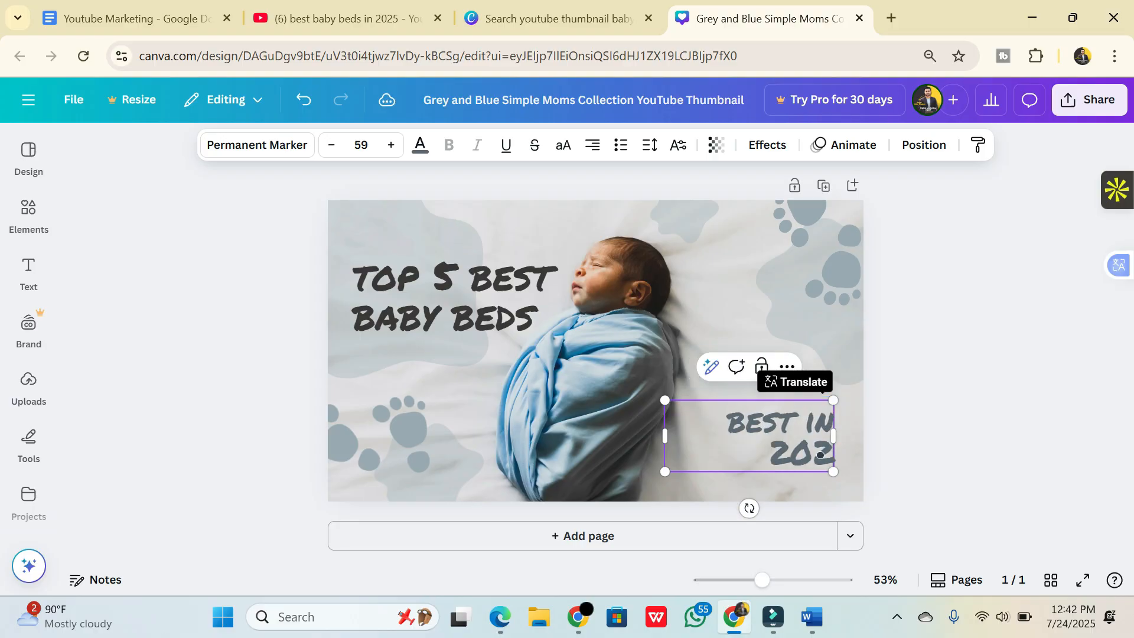
# - Left-align the "BEST IN 2025" text, then shift its box toward the thumbnail's right edge and narrow it around the words
pyautogui.click(591, 145)
pyautogui.click(591, 145)
pyautogui.click(982, 349)
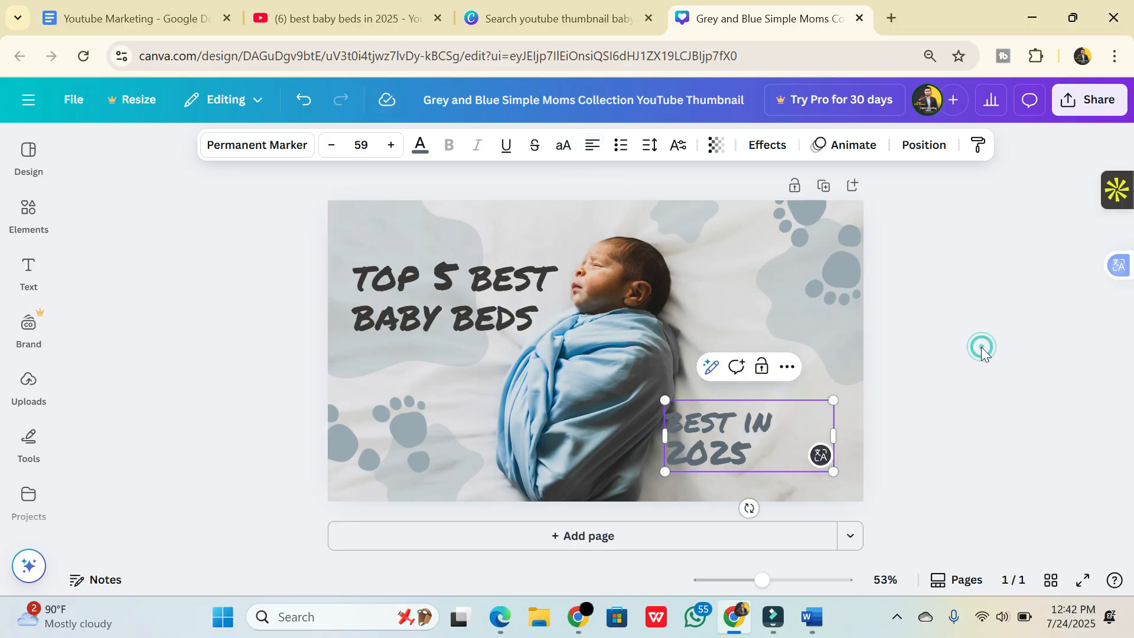
pyautogui.moveTo(673, 431); pyautogui.dragTo(710, 423)
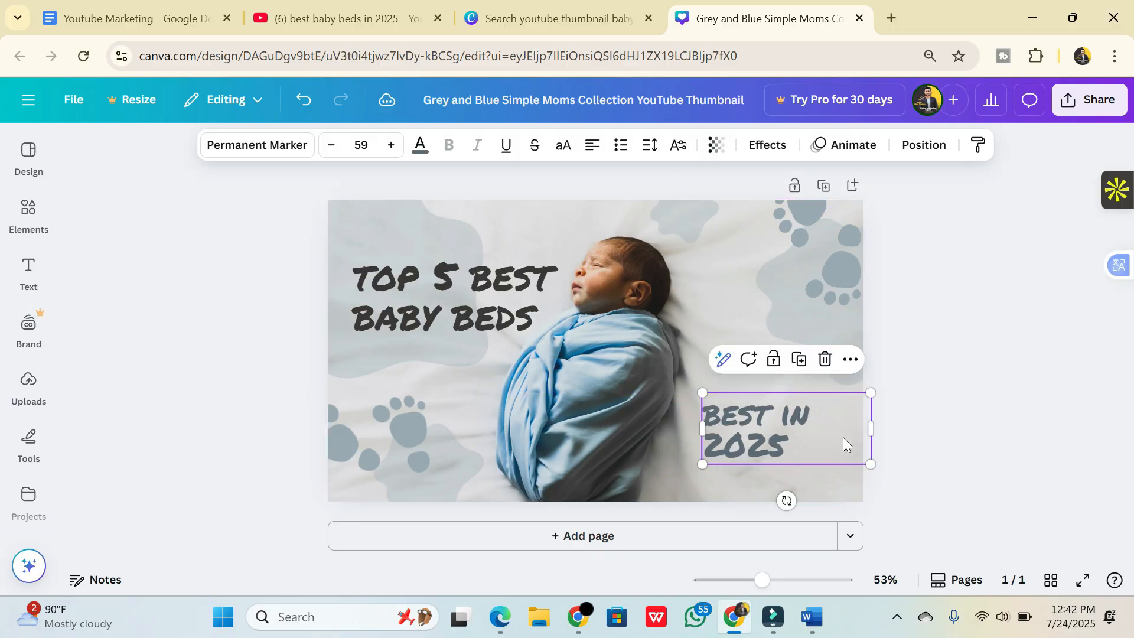
pyautogui.moveTo(874, 430); pyautogui.dragTo(825, 428)
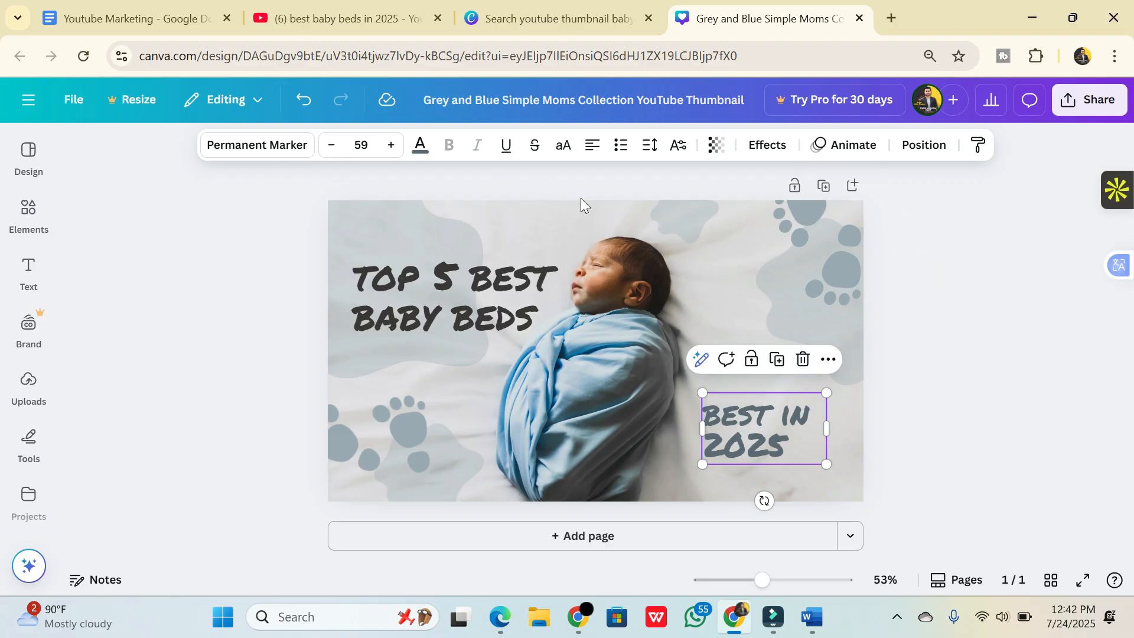
pyautogui.click(18, 162)
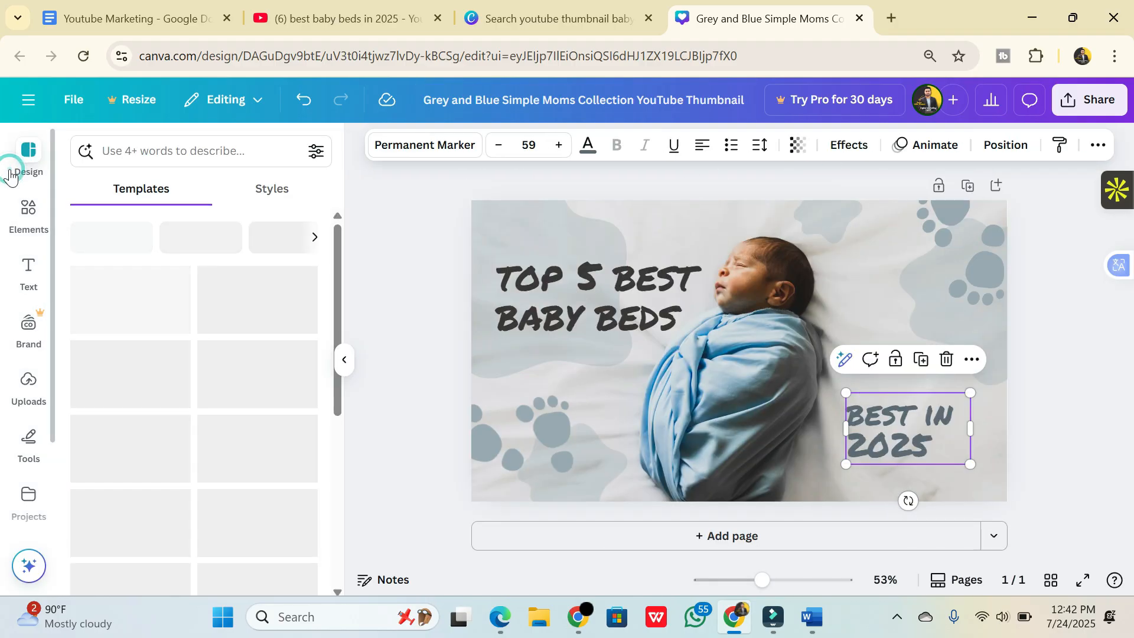
pyautogui.scroll(-6, 199, 354)
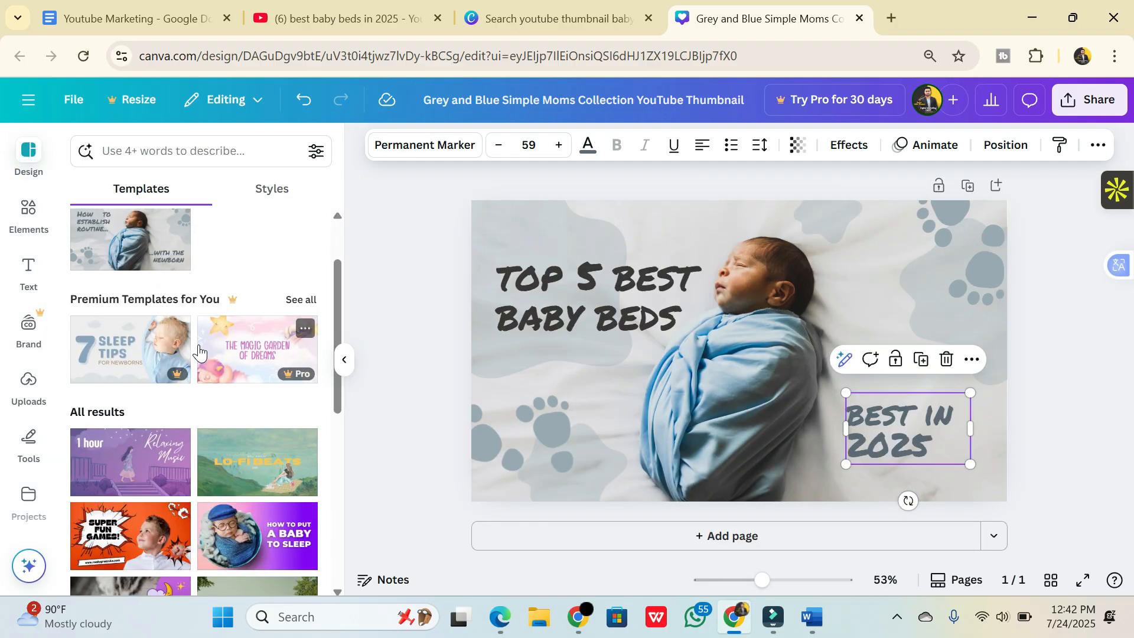
pyautogui.scroll(-3, 199, 367)
# - Search the design elements for "baby beds" and browse the matching graphics
pyautogui.click(29, 214)
pyautogui.click(157, 153)
pyautogui.write('baby beds')
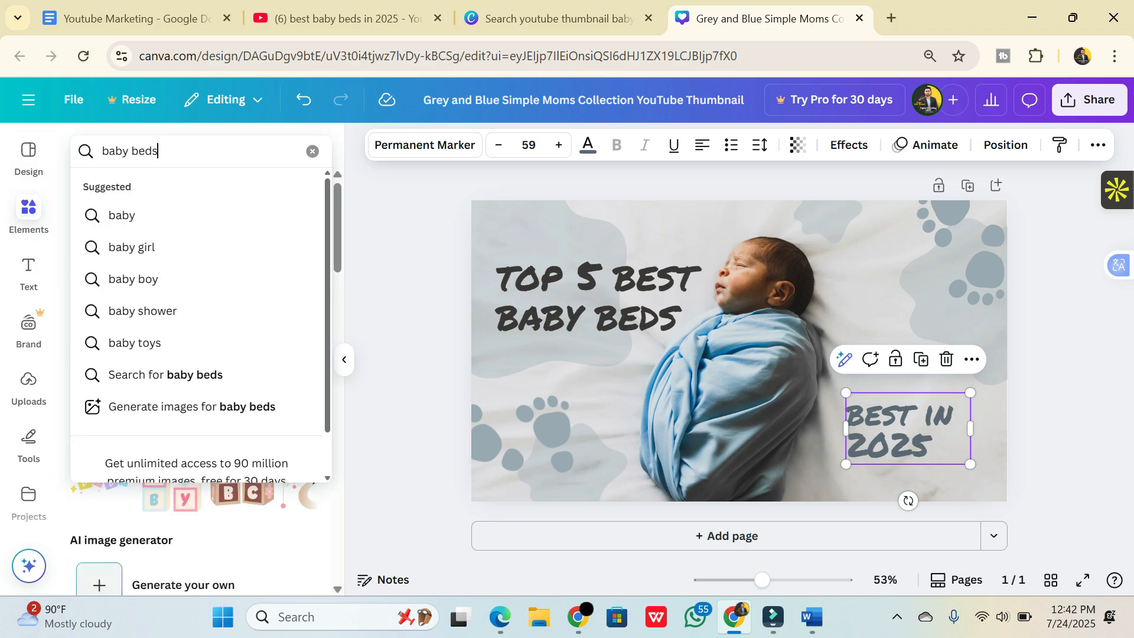
pyautogui.press('Return')
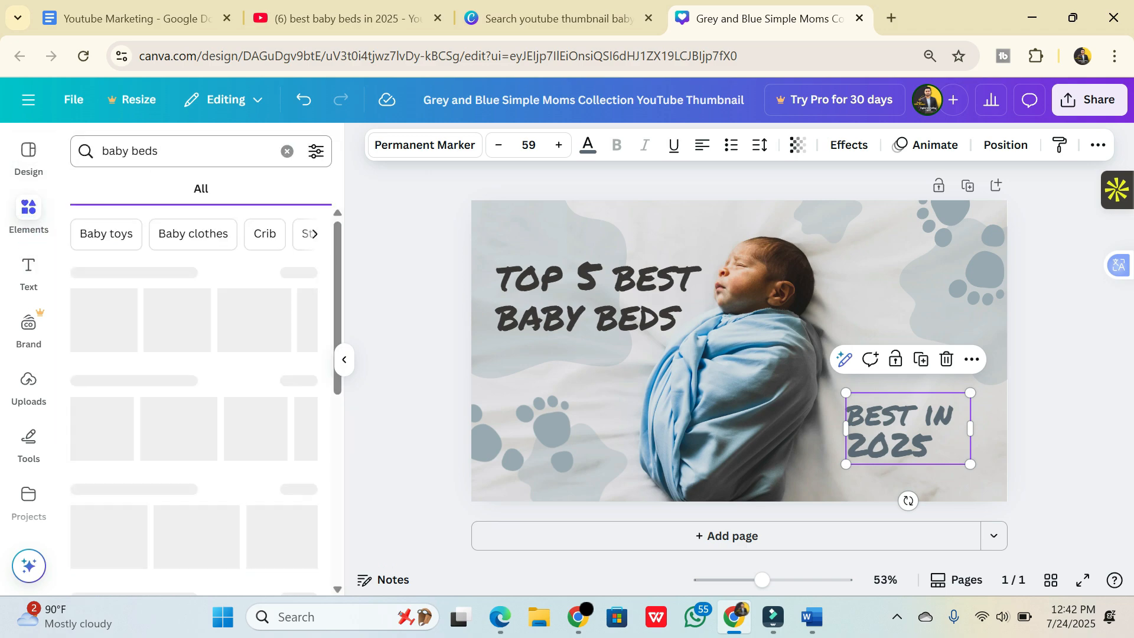
pyautogui.scroll(-2, 232, 360)
pyautogui.scroll(2, 233, 342)
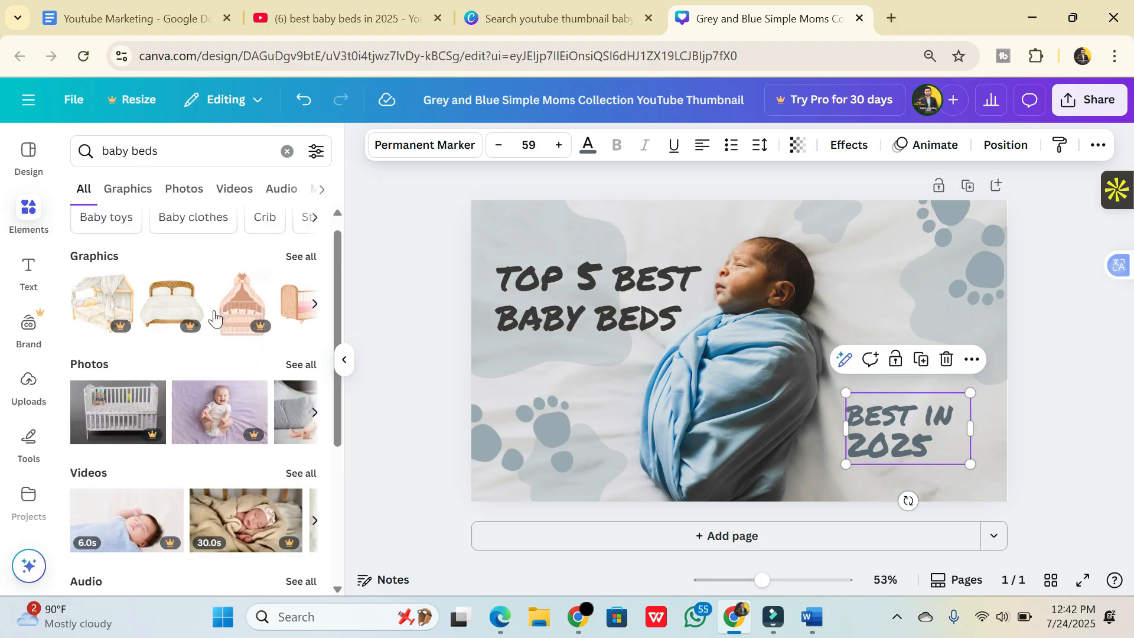
pyautogui.click(118, 190)
pyautogui.scroll(-1, 209, 421)
pyautogui.scroll(-2, 210, 420)
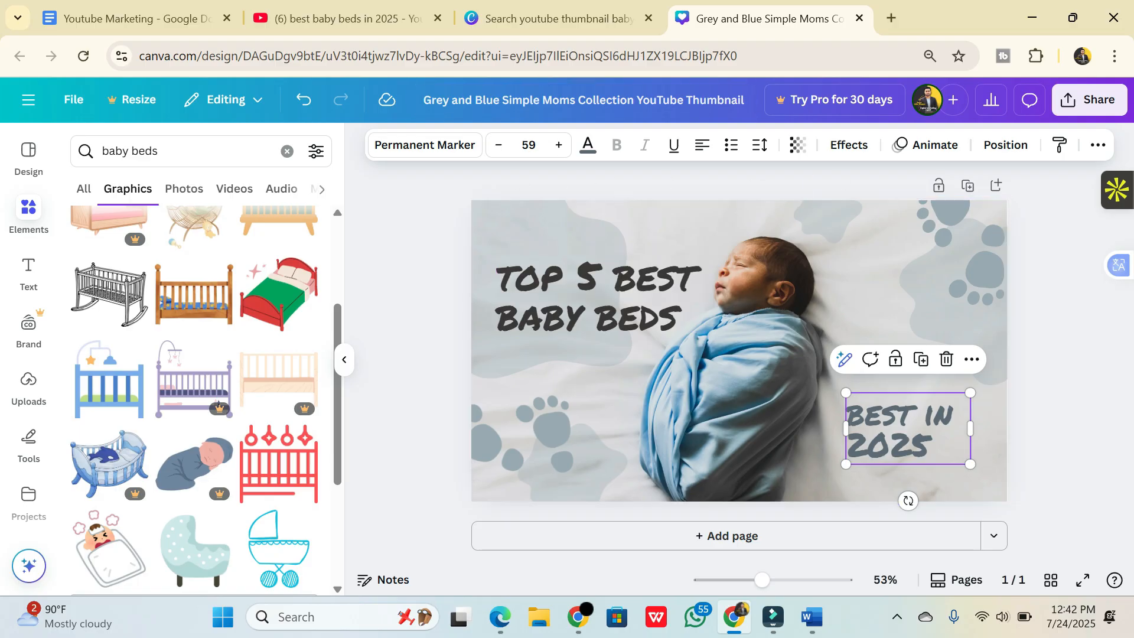
pyautogui.click(1084, 100)
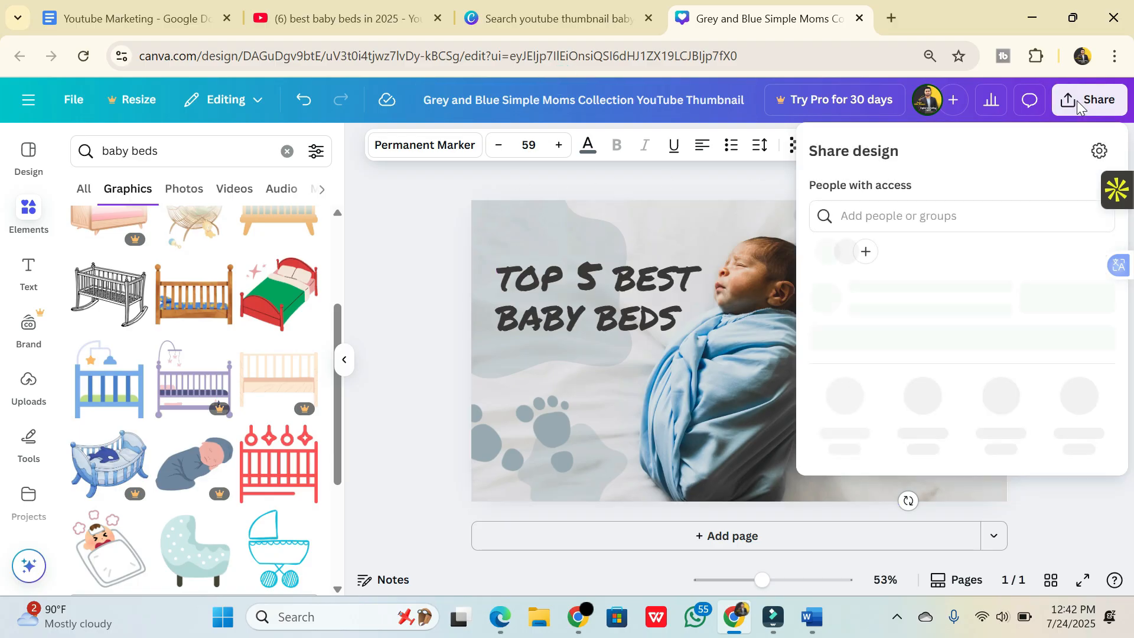
pyautogui.click(843, 430)
pyautogui.click(946, 215)
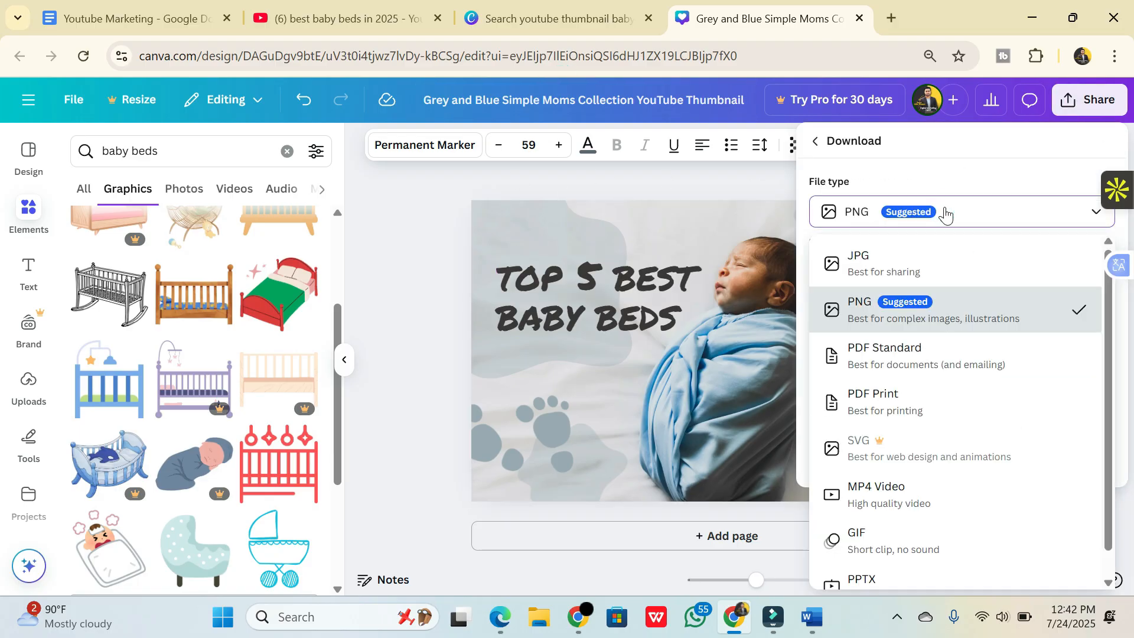
pyautogui.click(936, 256)
pyautogui.click(1004, 334)
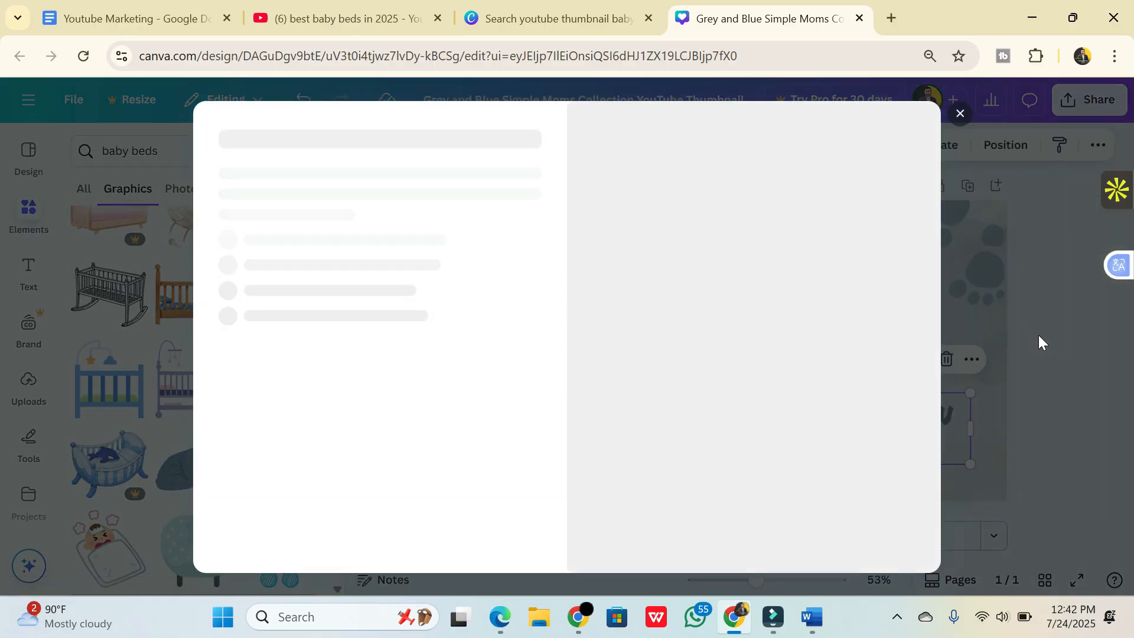
pyautogui.click(1033, 342)
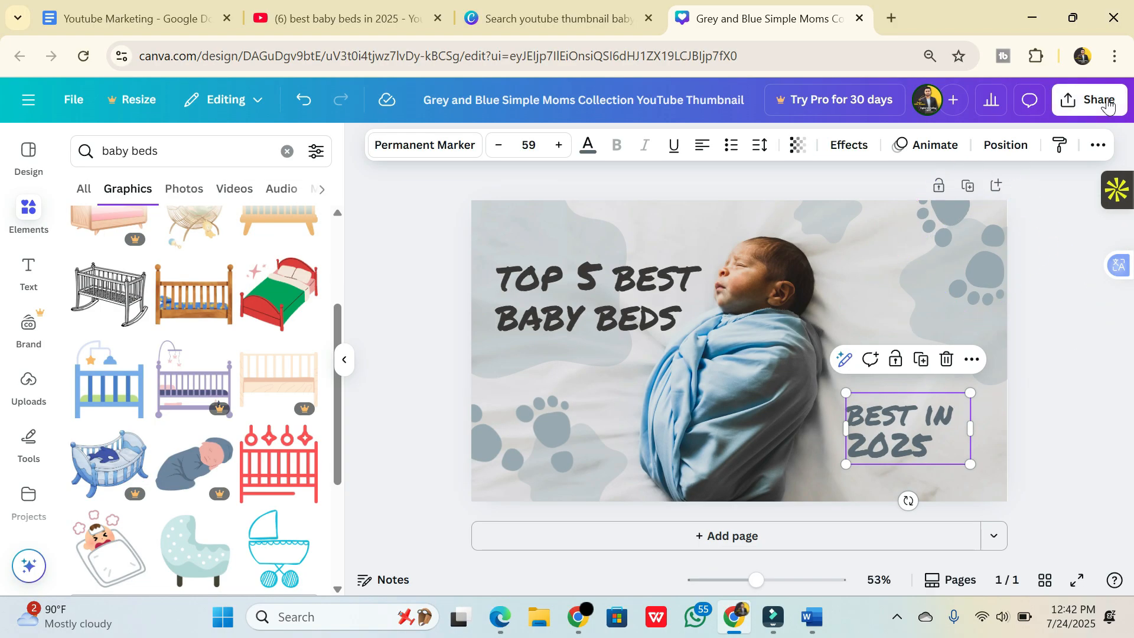
# - Download the finished thumbnail design as a JPG file
pyautogui.click(1089, 100)
pyautogui.click(843, 430)
pyautogui.click(915, 212)
pyautogui.click(961, 249)
pyautogui.click(919, 472)
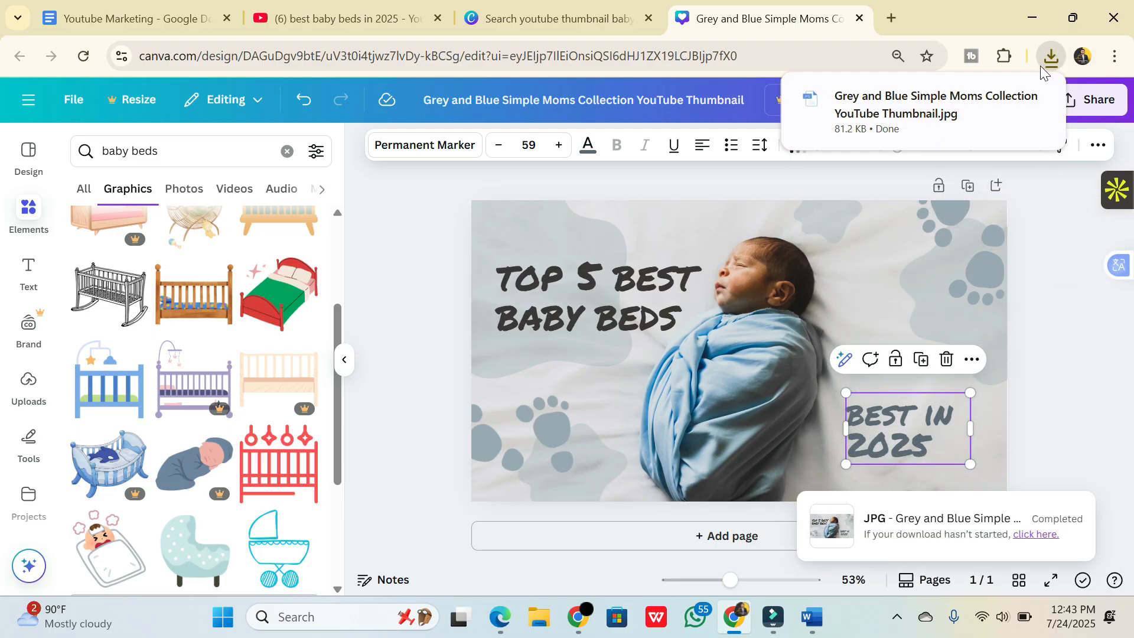
# - Show the downloaded thumbnail in its folder and cut it together with the "Top 5 Best Baby Cribs" video
pyautogui.click(1012, 99)
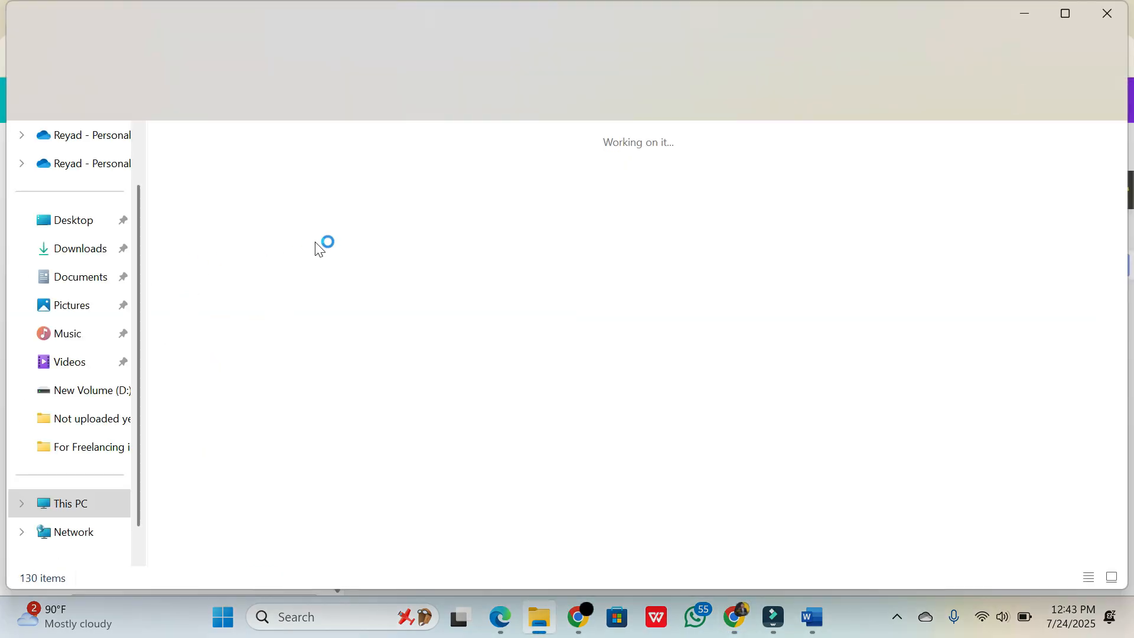
pyautogui.press('Right')
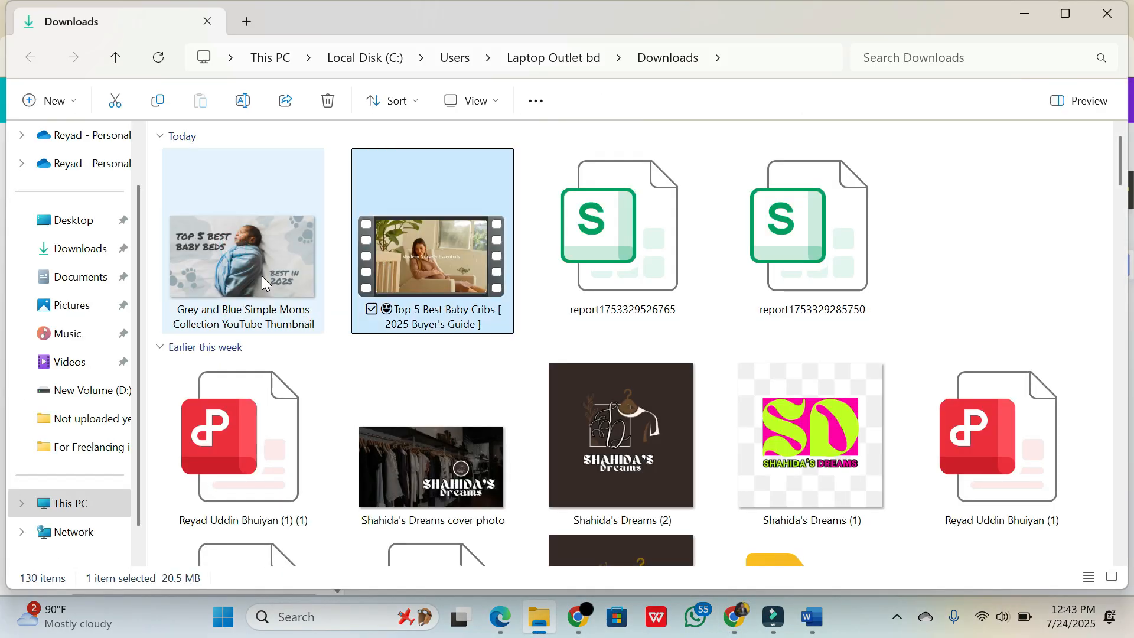
pyautogui.moveTo(158, 271); pyautogui.dragTo(392, 276)
pyautogui.hotkey('ctrl', 'x')
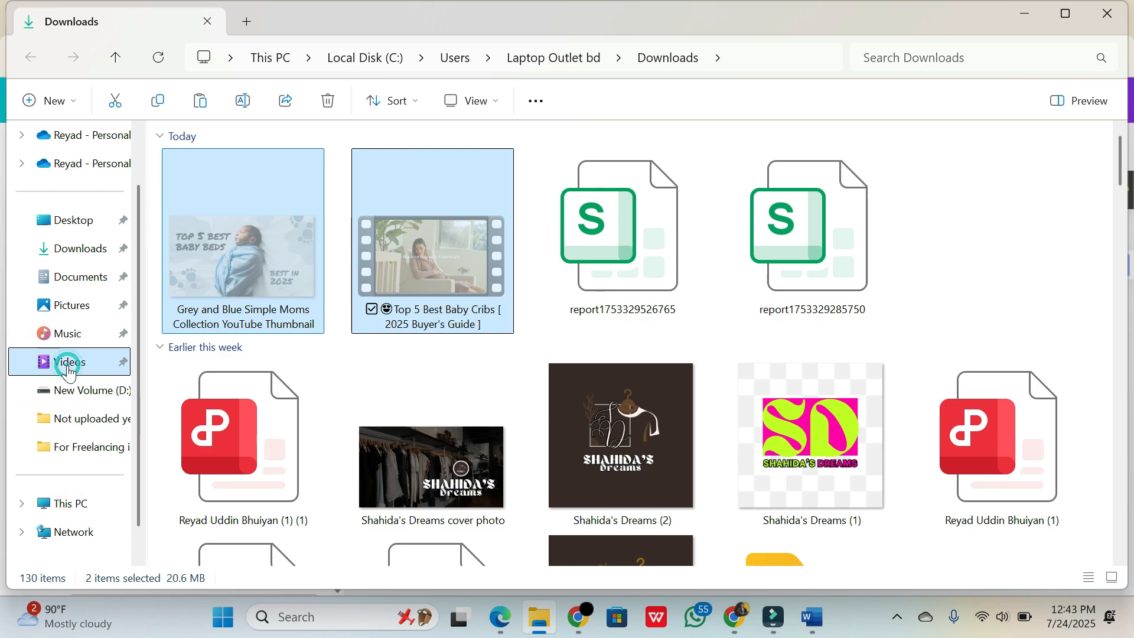
# - Create a folder named "Youutbe video for course" inside the Videos folder and open it
pyautogui.click(79, 370)
pyautogui.rightClick(343, 381)
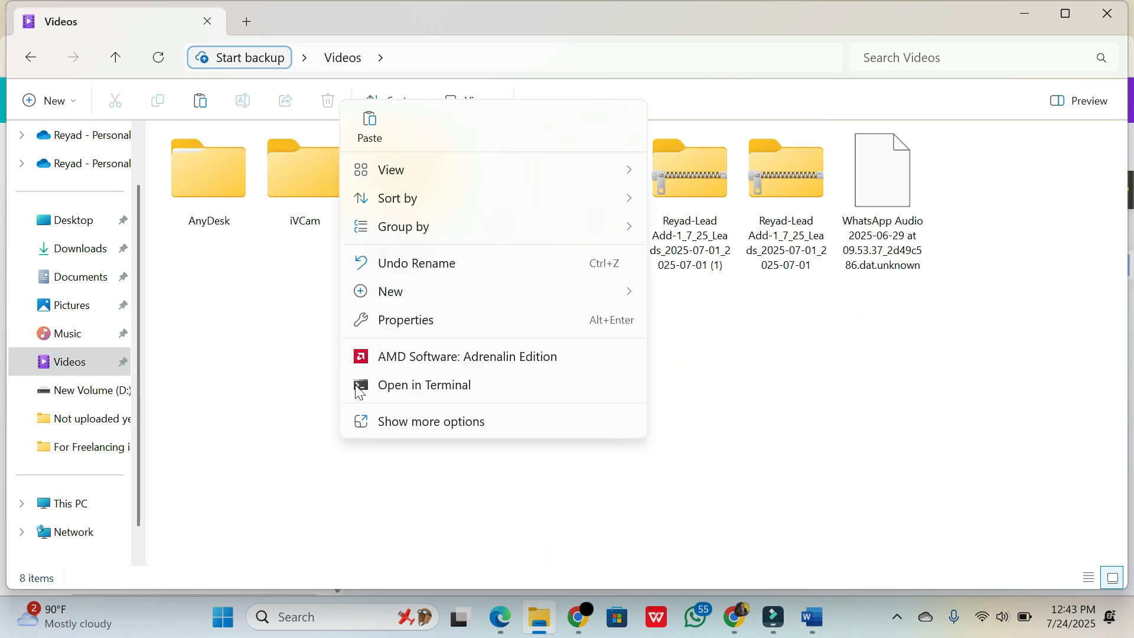
pyautogui.moveTo(500, 289)
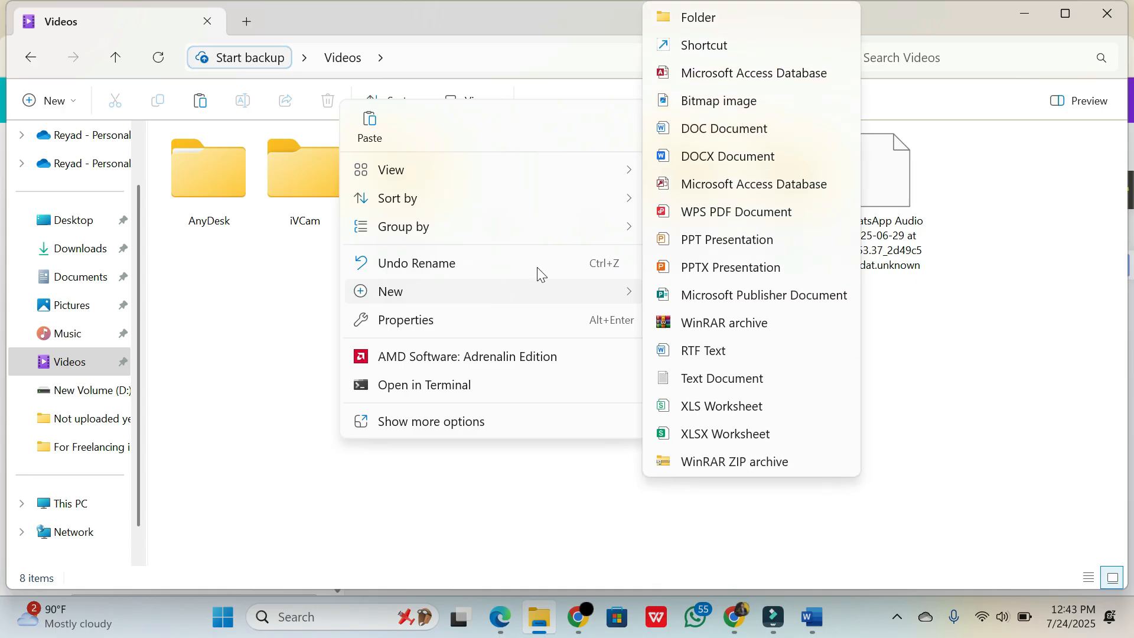
pyautogui.click(701, 21)
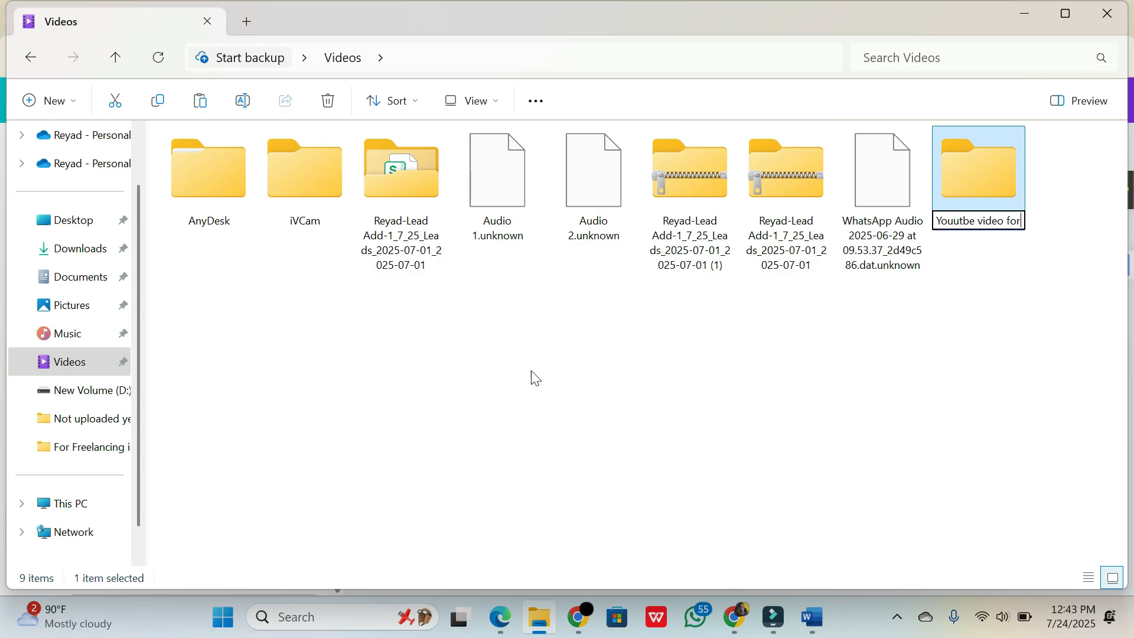
pyautogui.press('Return')
pyautogui.press('Return')
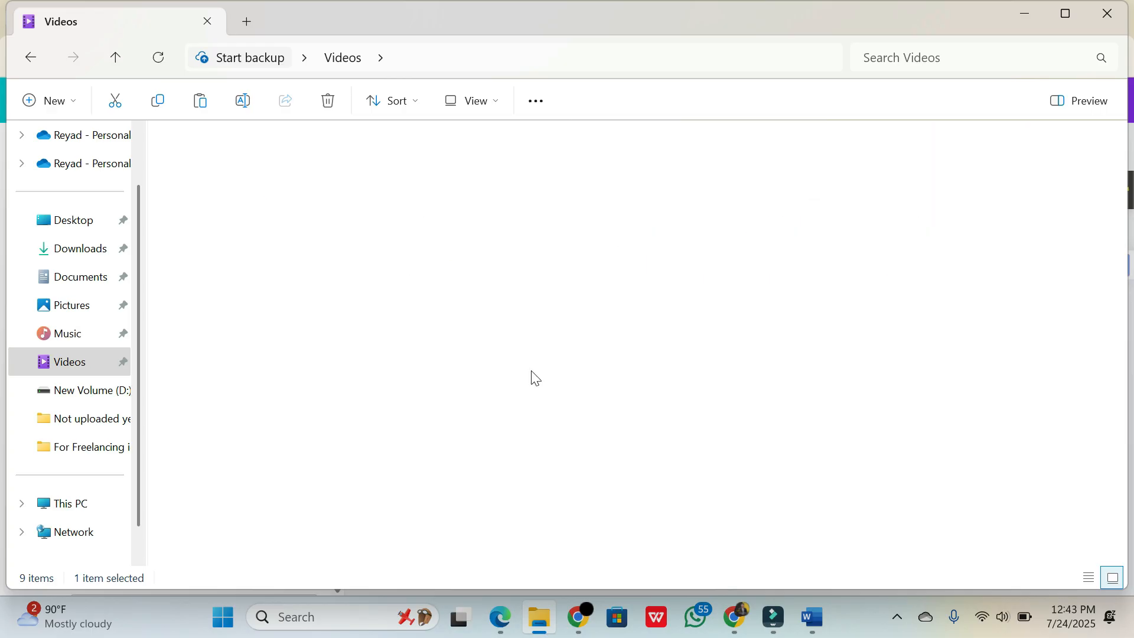
# - Paste the cut video and thumbnail into the new folder, enlarge the file icons and minimize the window
pyautogui.hotkey('ctrl', 'v')
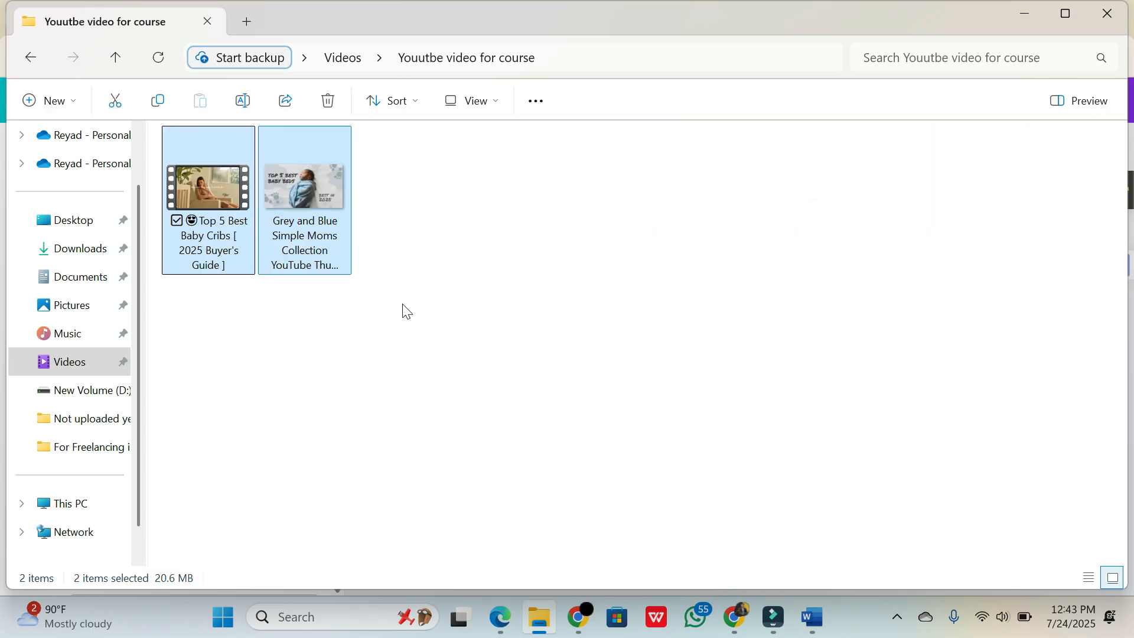
pyautogui.scroll(6, 393, 310)
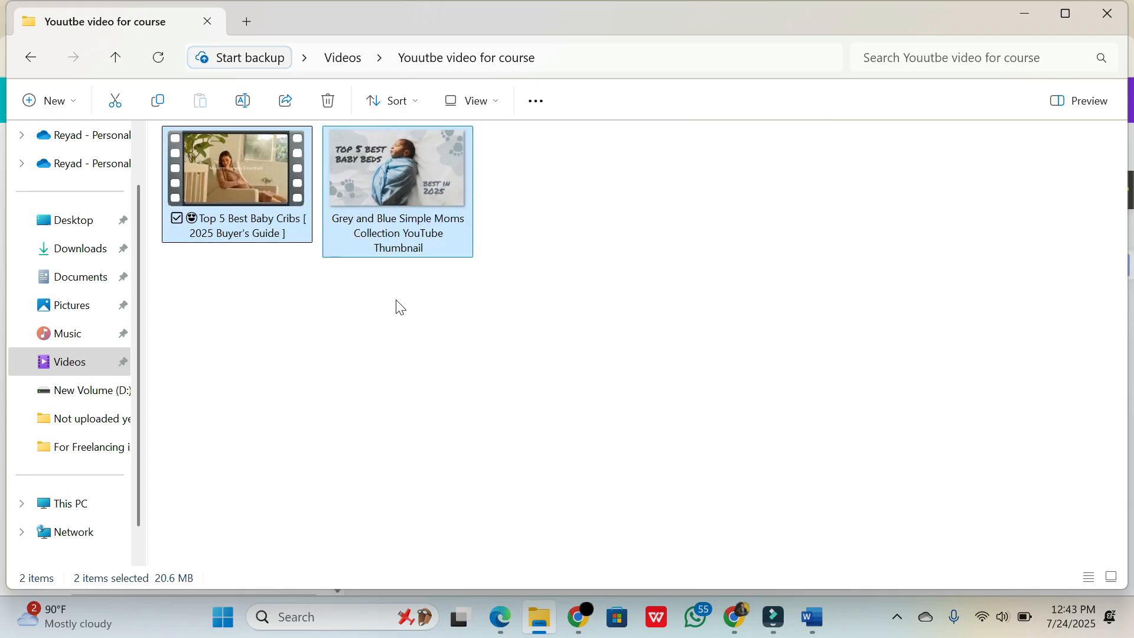
pyautogui.click(555, 208)
pyautogui.click(282, 189)
pyautogui.click(377, 190)
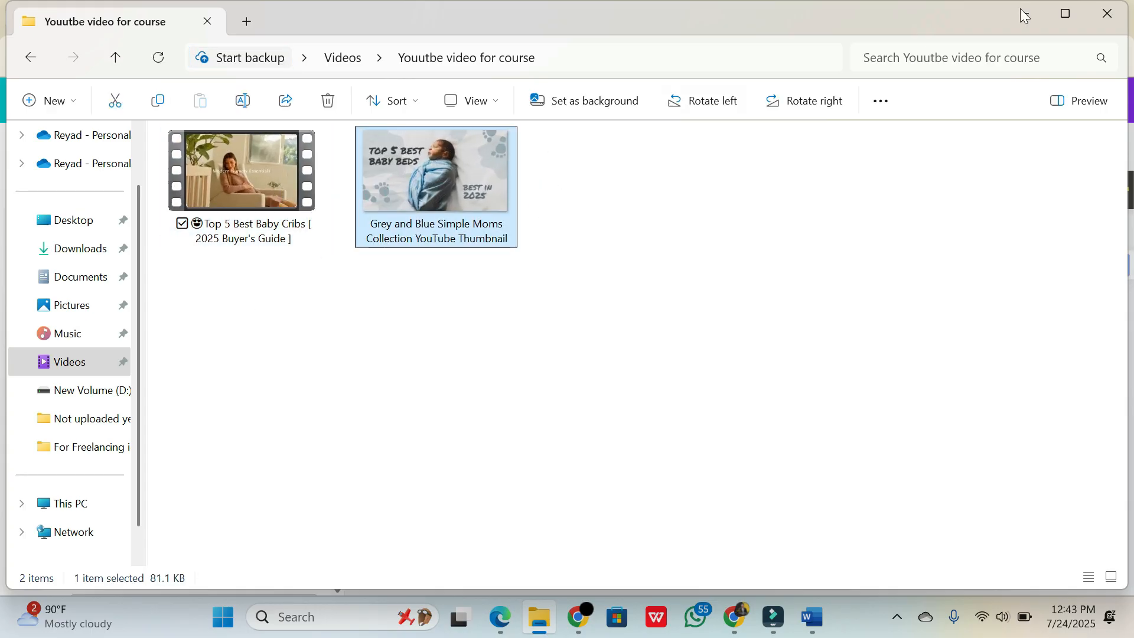
pyautogui.click(1013, 22)
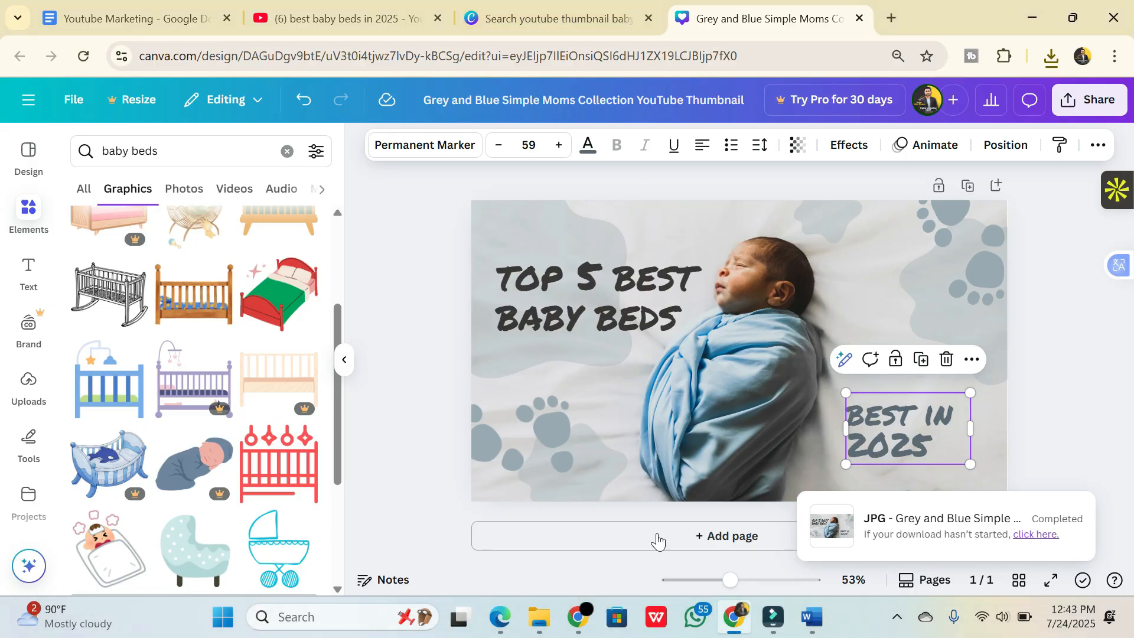
pyautogui.click(810, 618)
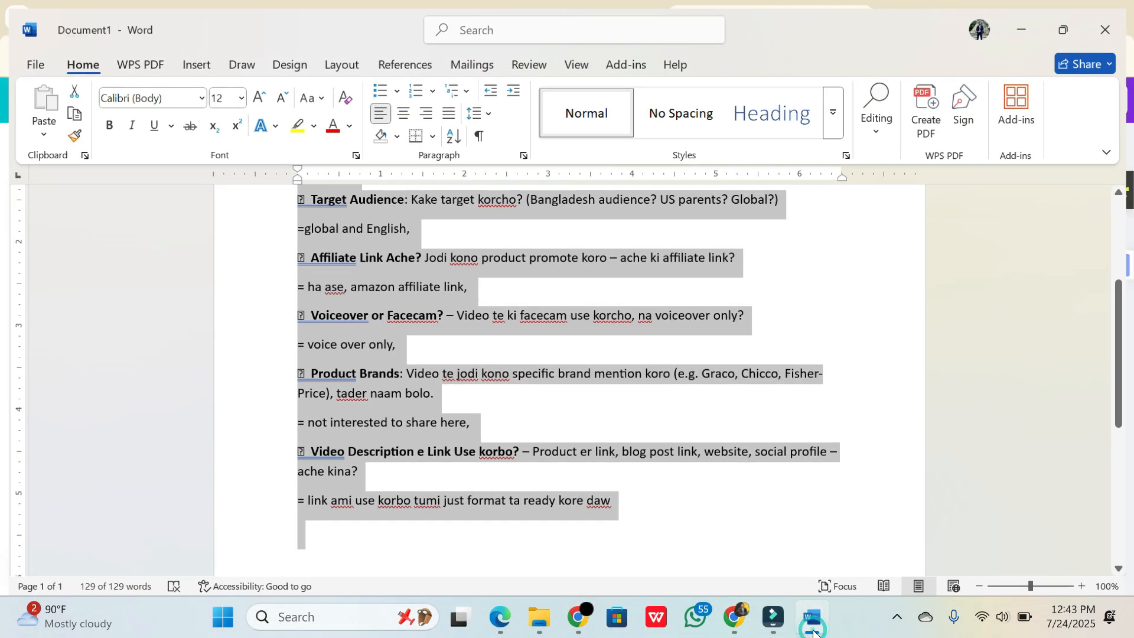
pyautogui.click(810, 618)
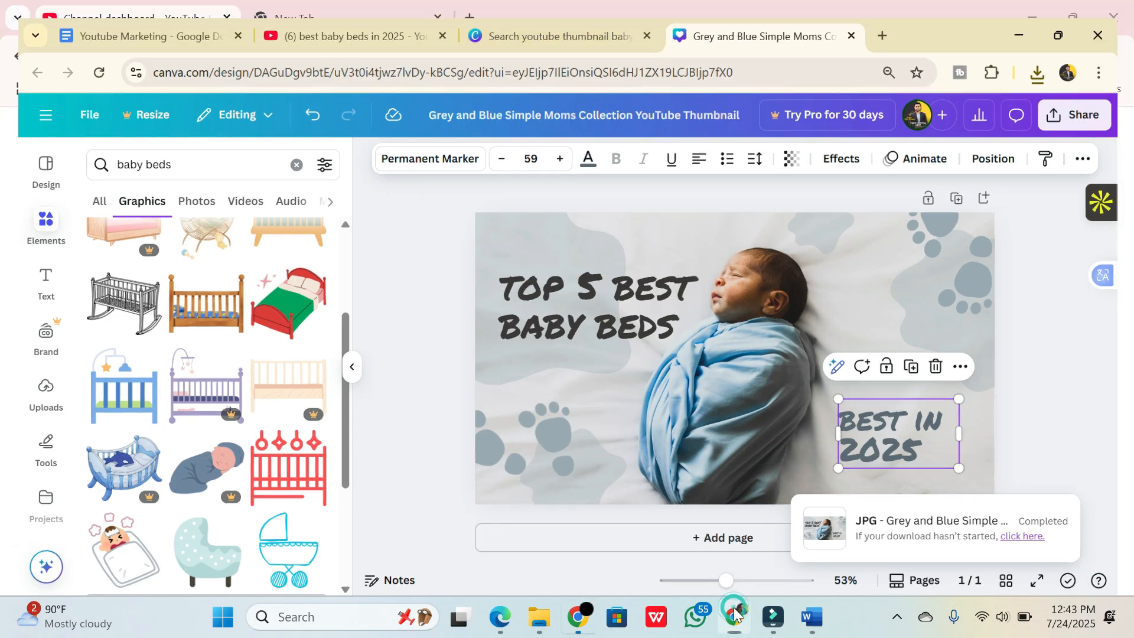
pyautogui.click(579, 617)
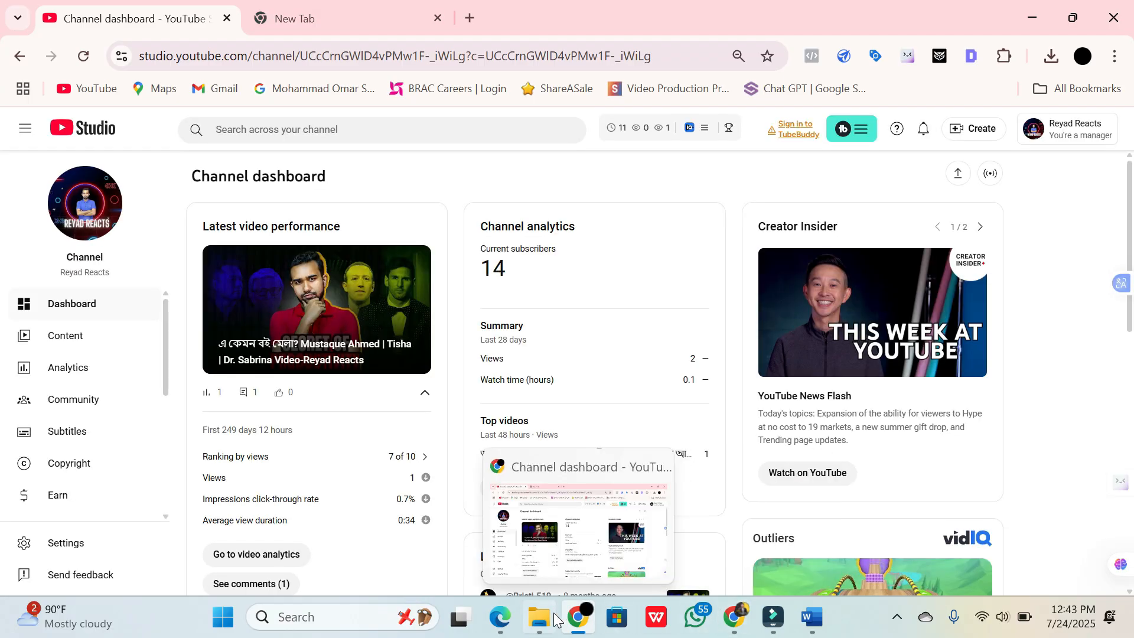
pyautogui.click(269, 18)
pyautogui.click(578, 617)
pyautogui.click(578, 616)
# - Switch to the Canva browser window and move the Youtube Marketing document's tab directly before the thumbnail design's tab
pyautogui.click(735, 616)
pyautogui.click(513, 18)
pyautogui.moveTo(114, 19); pyautogui.dragTo(536, 18)
# - Delete titles 1, 3 and 4 from the document's list of optimized titles, keeping the second one
pyautogui.scroll(3, 626, 389)
pyautogui.scroll(-6, 626, 390)
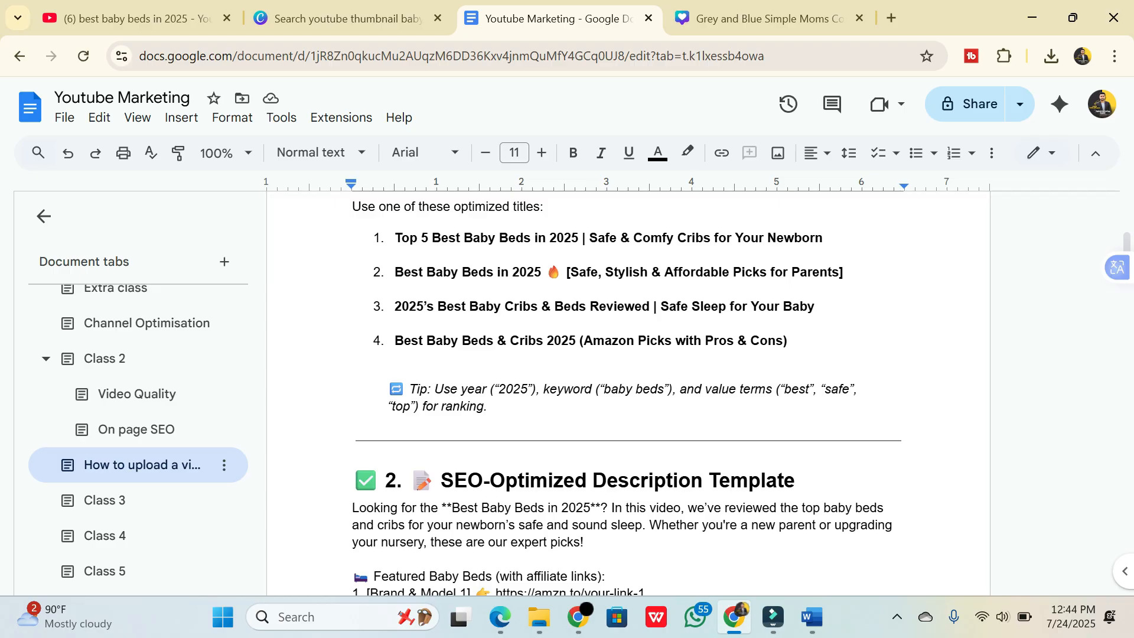
pyautogui.click(393, 238)
pyautogui.hotkey('shift', 'End')
pyautogui.press('BackSpace')
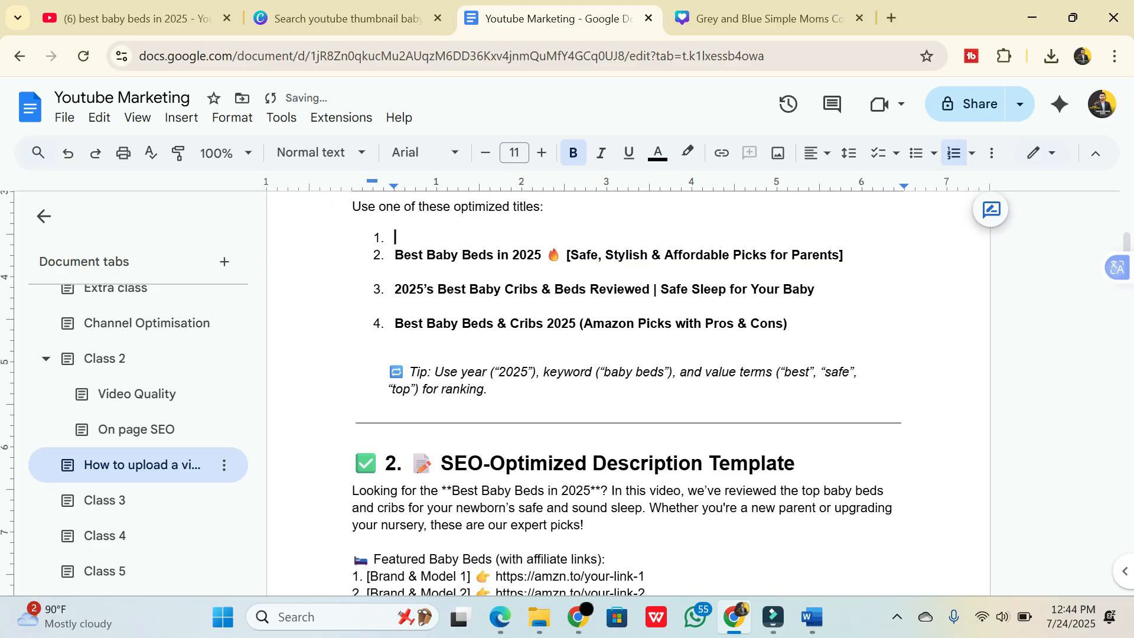
pyautogui.moveTo(798, 322); pyautogui.dragTo(394, 281)
pyautogui.press('BackSpace')
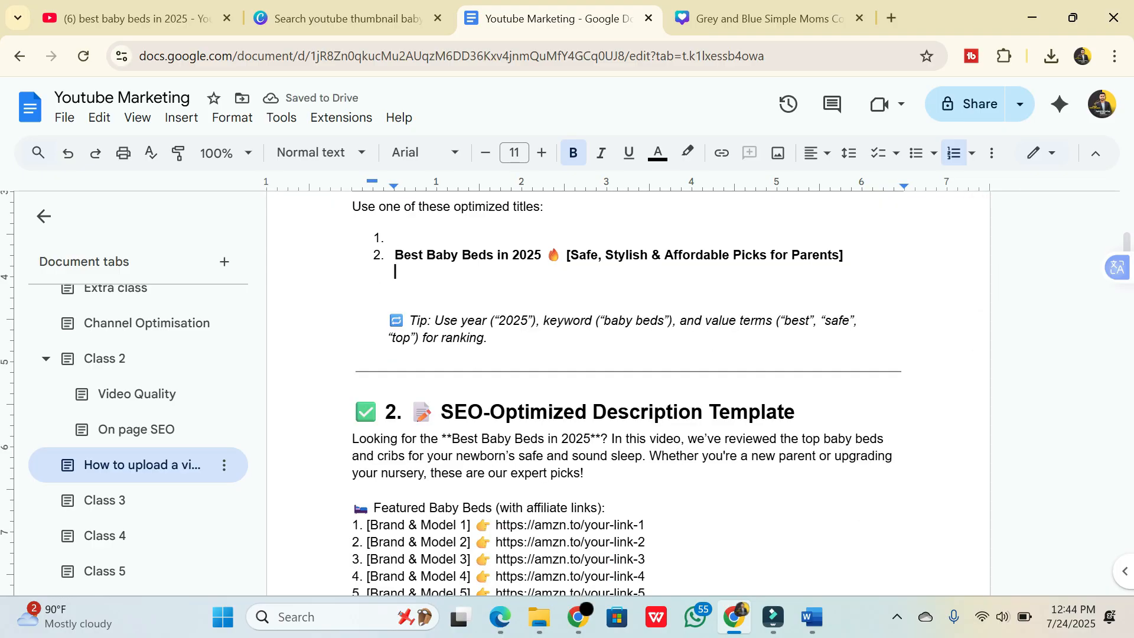
# - Copy "Best Baby Beds in 2025 🔥 [Safe, Stylish & Affordable Picks for Parents]" into the file name field of the cribs video's properties
pyautogui.moveTo(394, 254); pyautogui.dragTo(843, 254)
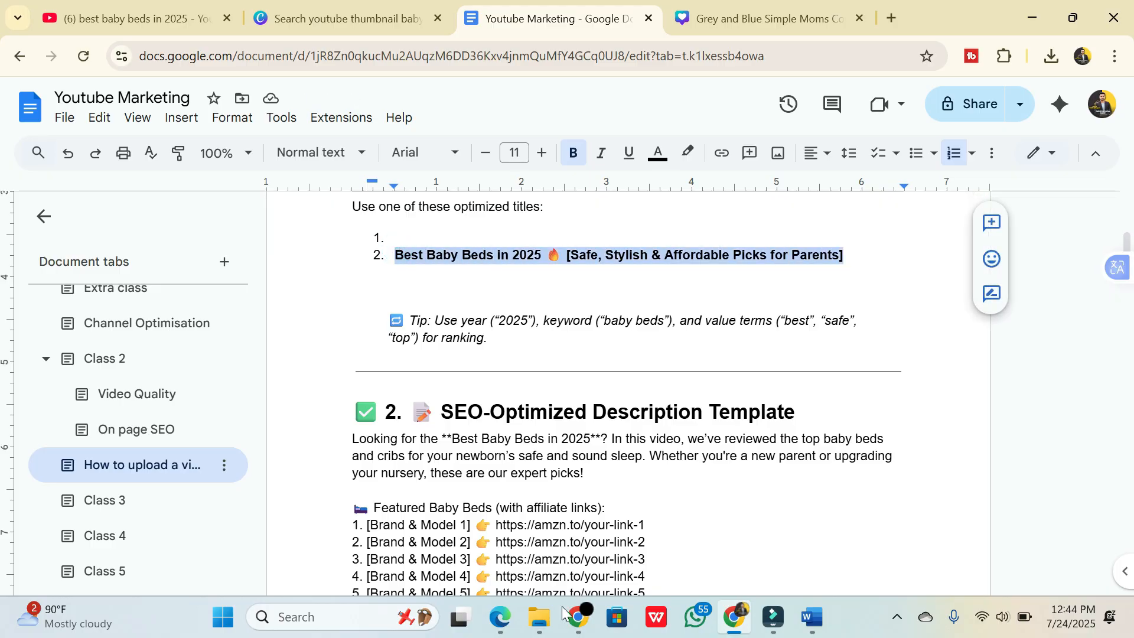
pyautogui.click(539, 616)
pyautogui.click(445, 448)
pyautogui.click(264, 231)
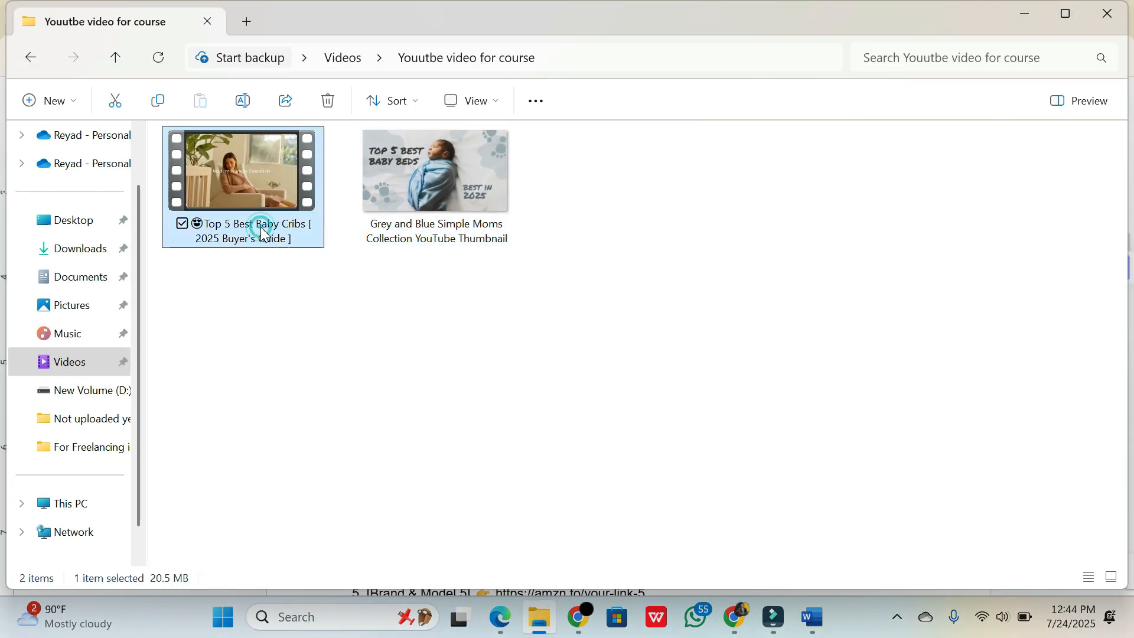
pyautogui.rightClick(257, 207)
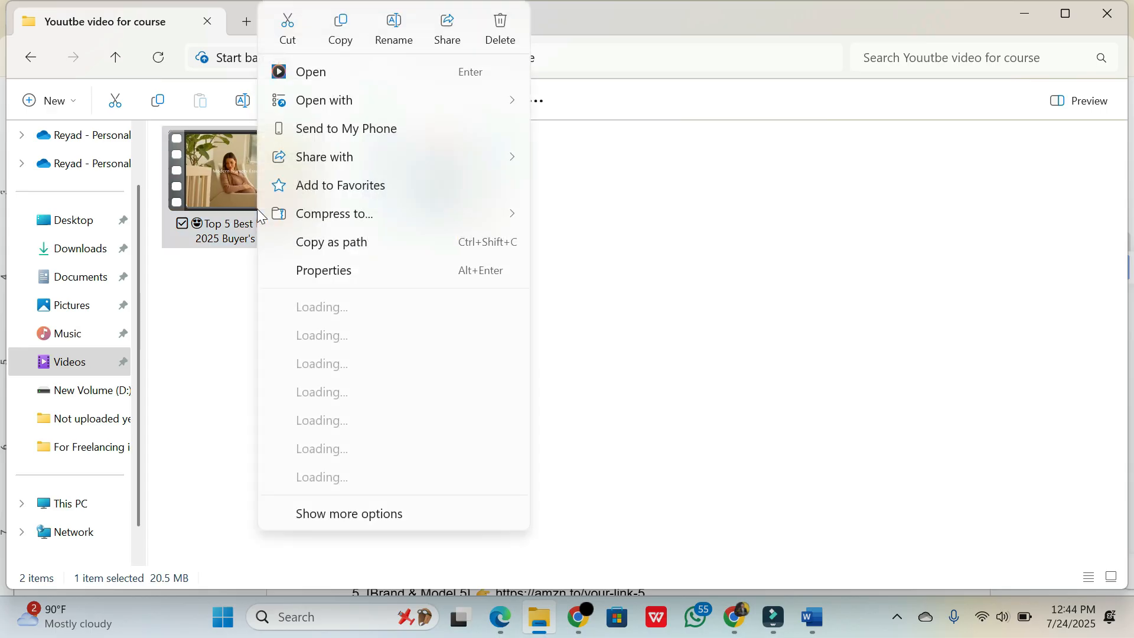
pyautogui.click(323, 272)
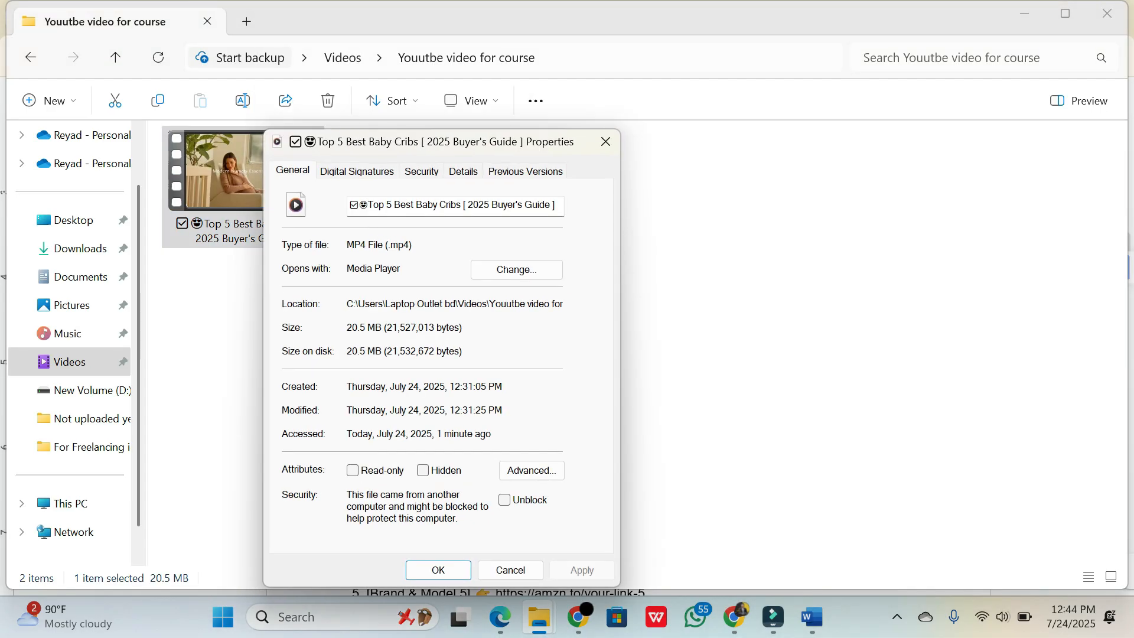
pyautogui.hotkey('ctrl', 'v')
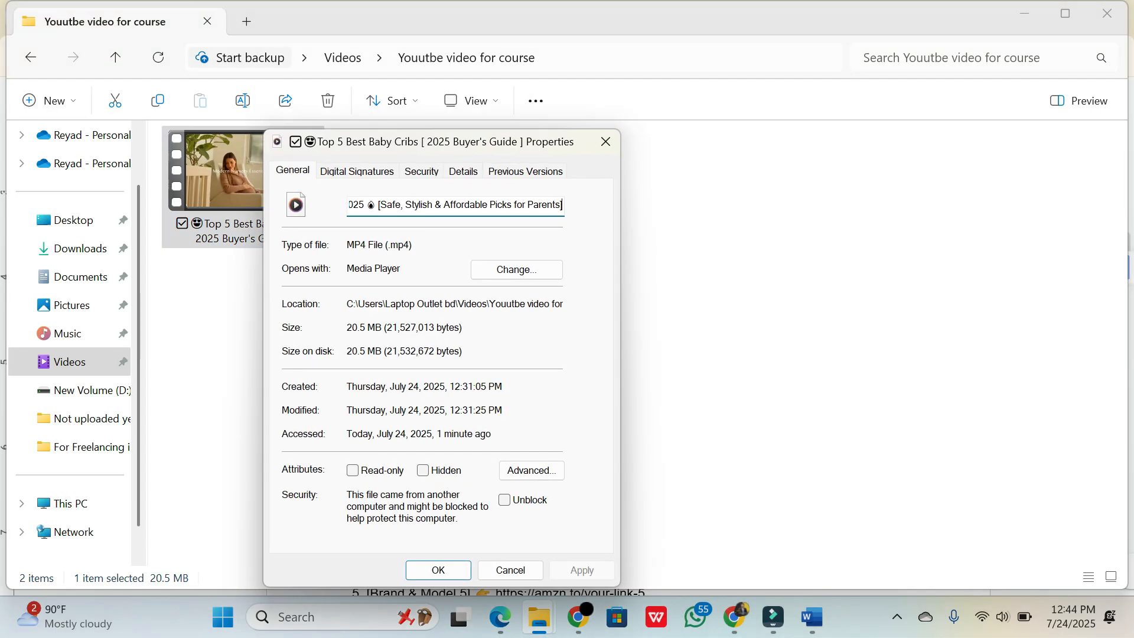
# - Set the video's title and subtitle to "Best Baby Beds in 2025 🔥 [Safe, Stylish & Affordable Picks for Parents]" and rate it five stars
pyautogui.click(421, 171)
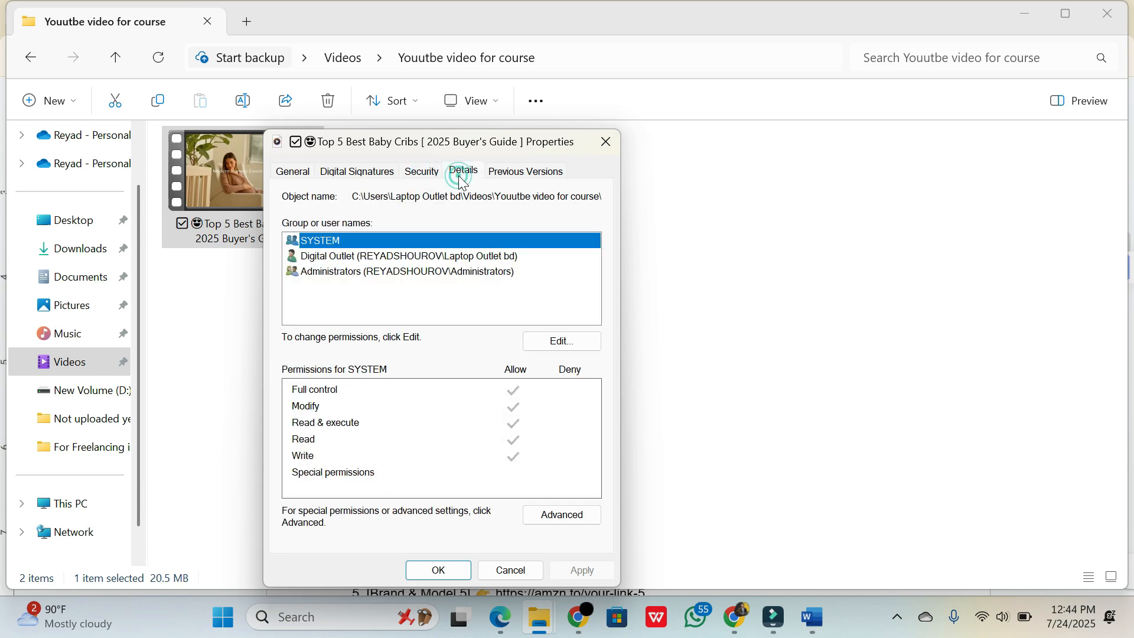
pyautogui.click(457, 171)
pyautogui.click(456, 233)
pyautogui.hotkey('ctrl', 'v')
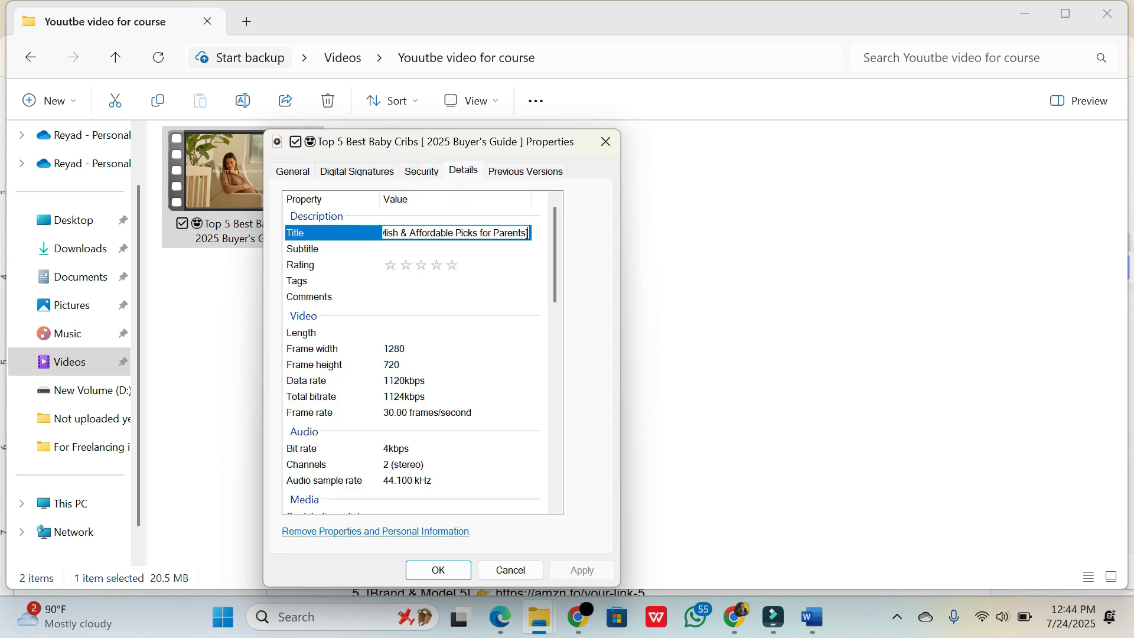
pyautogui.click(447, 248)
pyautogui.write('Best Baby Beds in 2025 🔥 [Safe, Stylish & Affordable Picks for Parents]')
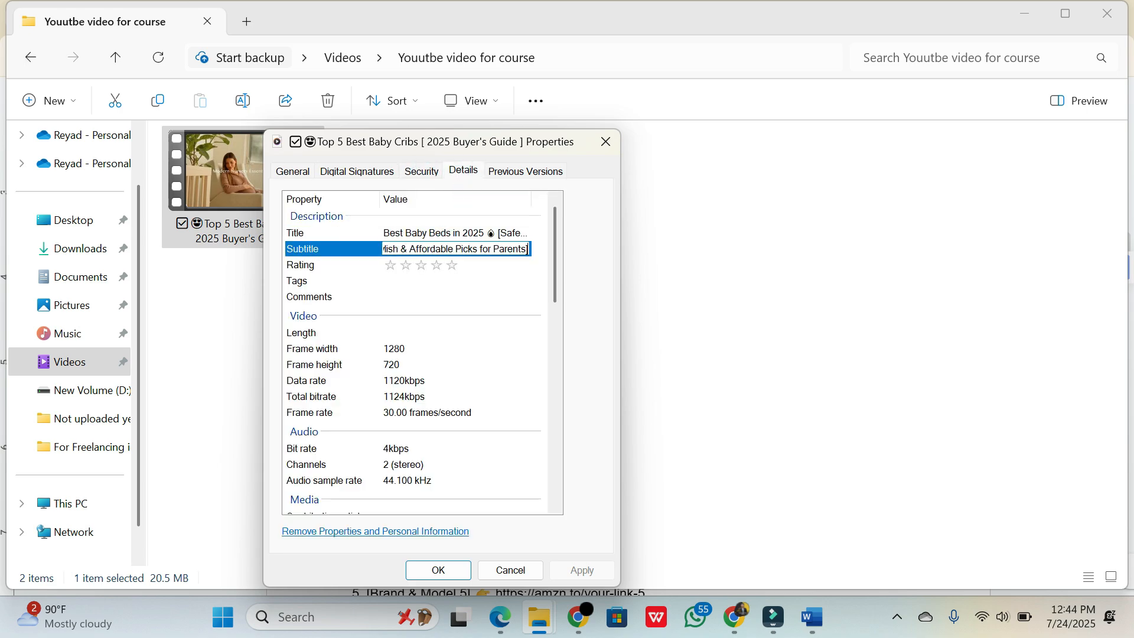
pyautogui.click(453, 267)
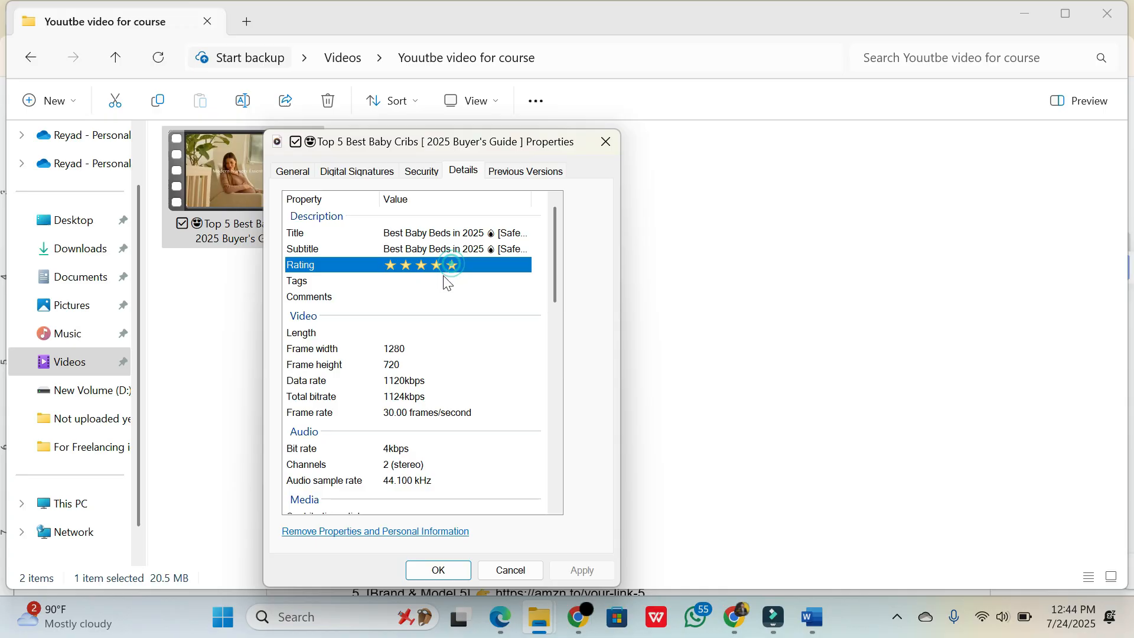
# - Copy the full keyword list from the document's Tags section into the video's Tags property
pyautogui.click(589, 609)
pyautogui.click(737, 617)
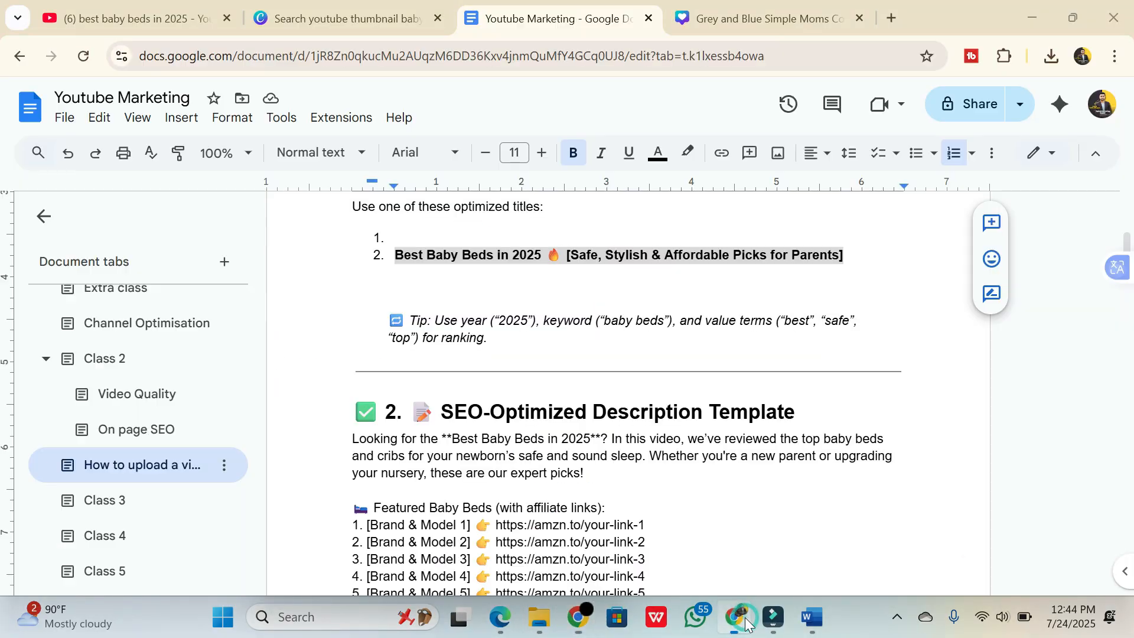
pyautogui.scroll(-6, 628, 390)
pyautogui.scroll(-6, 628, 390)
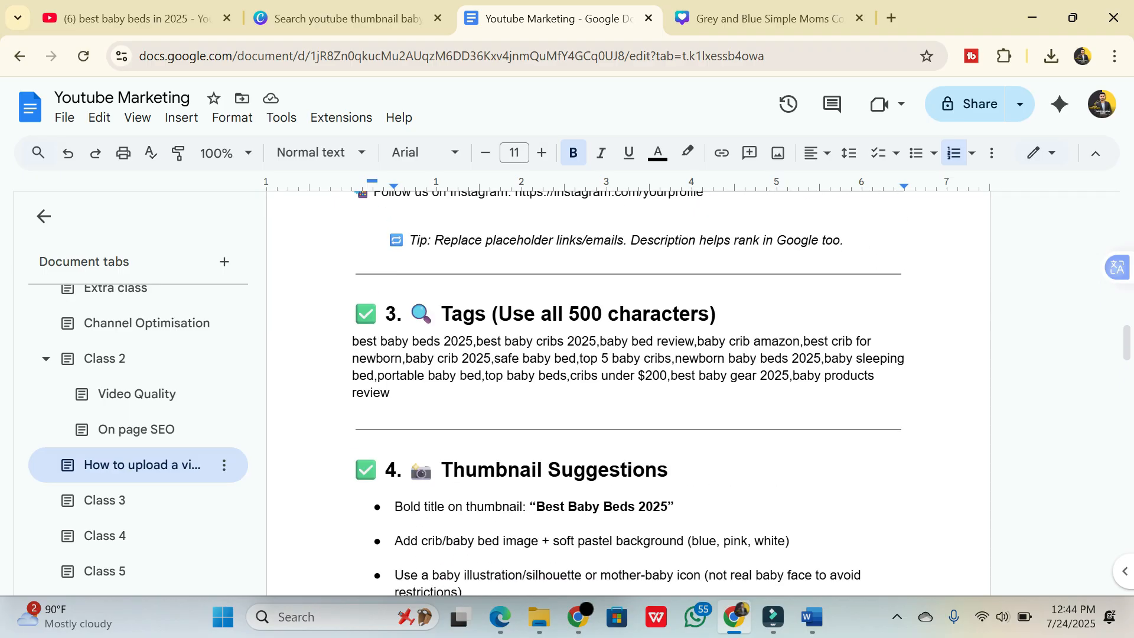
pyautogui.tripleClick(344, 344)
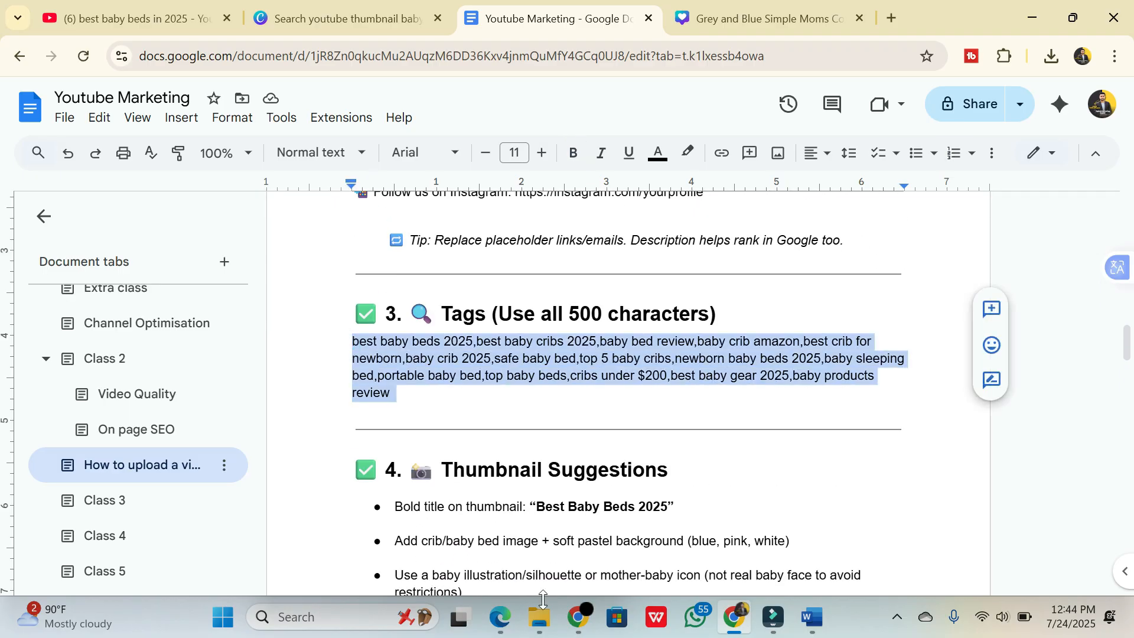
pyautogui.moveTo(543, 599)
pyautogui.click(565, 555)
pyautogui.click(419, 280)
pyautogui.hotkey('ctrl', 'v')
pyautogui.press('Return')
# - Fill the video's Comments property with the copied keyword list and save the properties, retrying the interrupted action
pyautogui.click(420, 297)
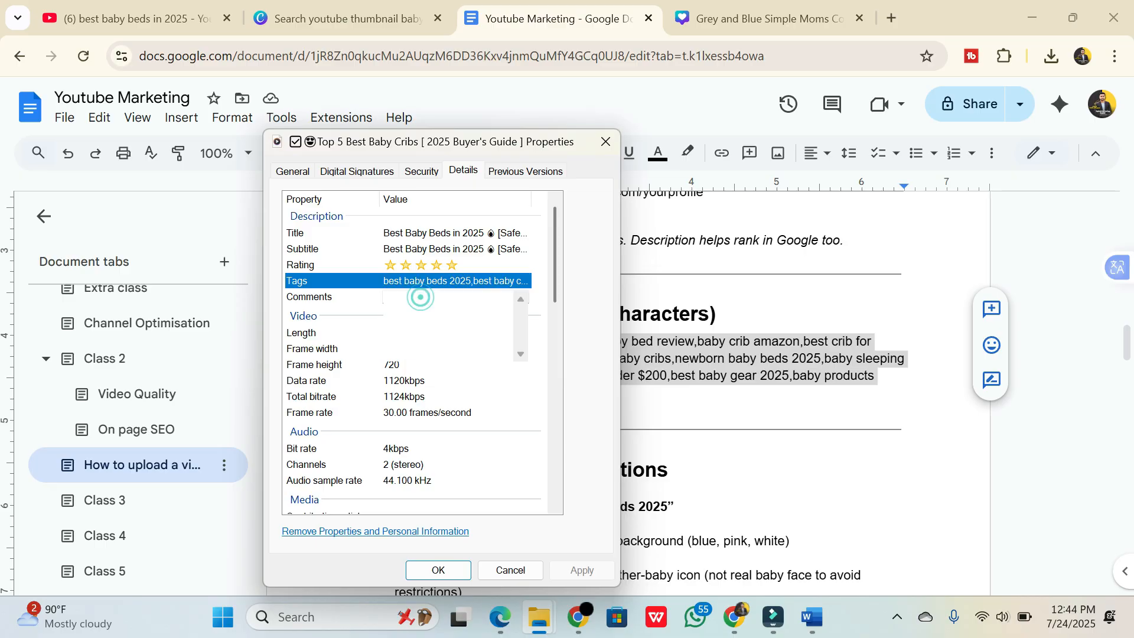
pyautogui.hotkey('ctrl', 'v')
pyautogui.press('Return')
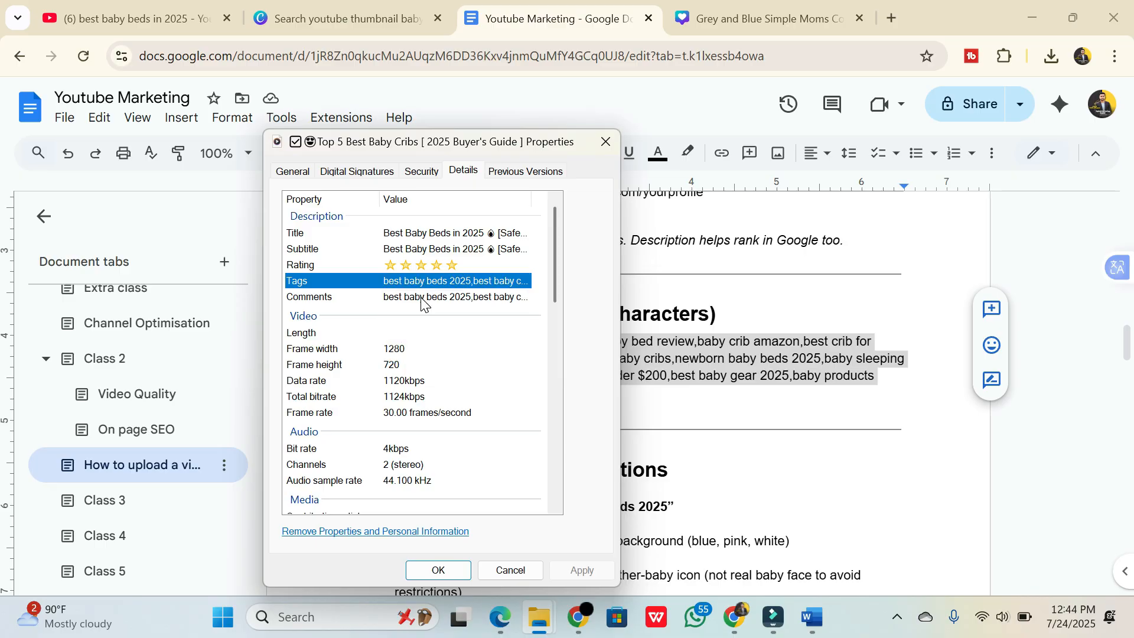
pyautogui.click(438, 571)
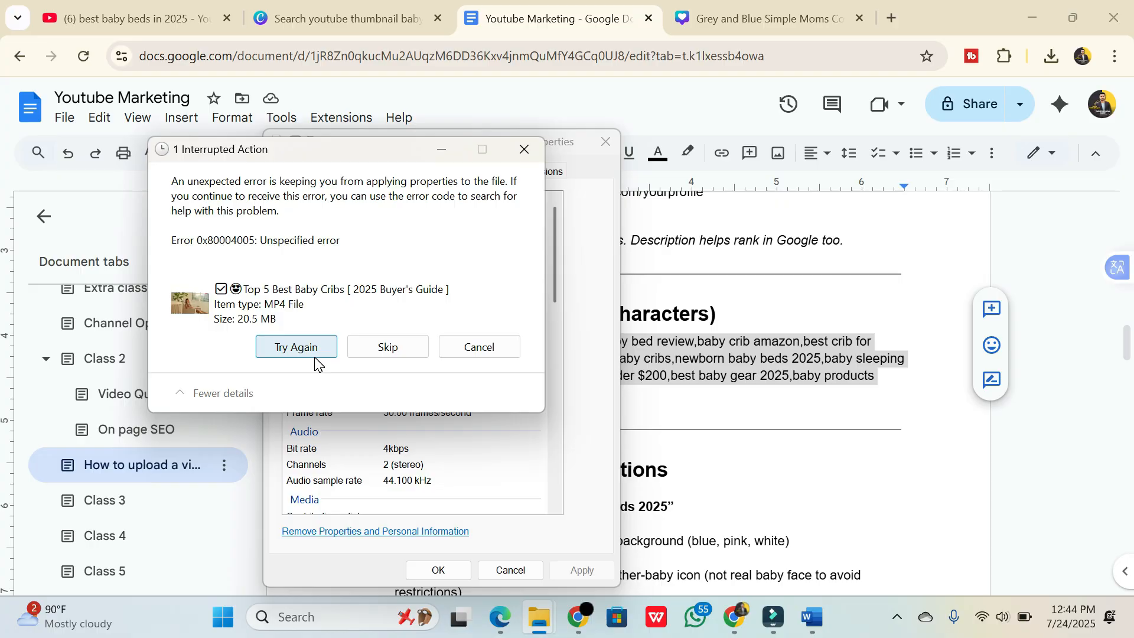
pyautogui.click(314, 361)
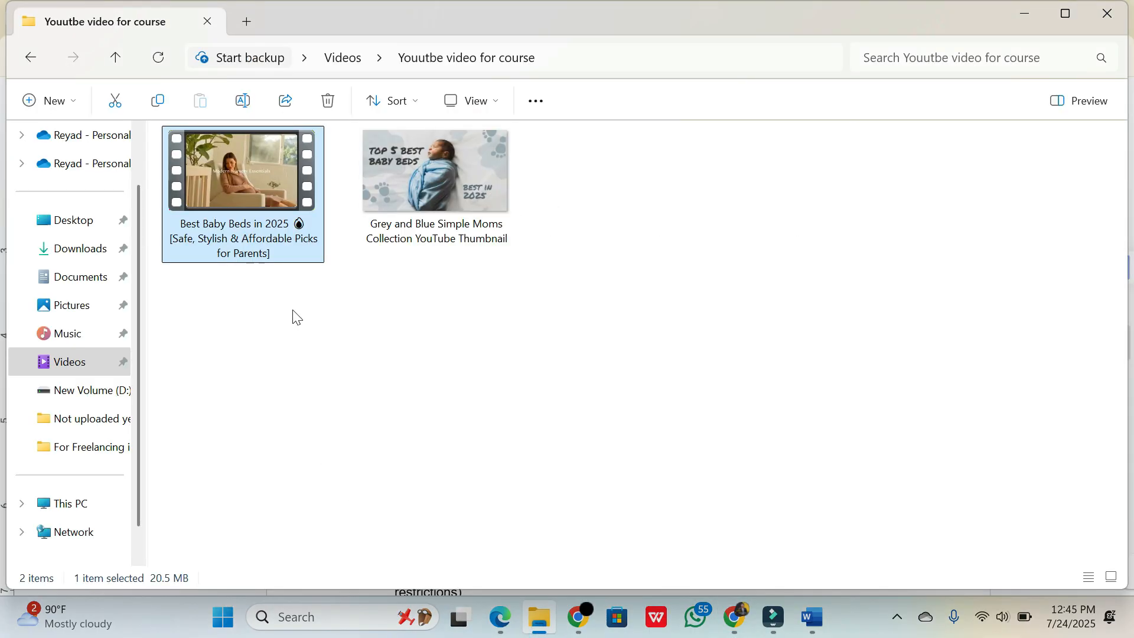
# - Fill the thumbnail image's Tags and Comments properties with the copied keyword list and rate it five stars
pyautogui.click(252, 276)
pyautogui.rightClick(371, 225)
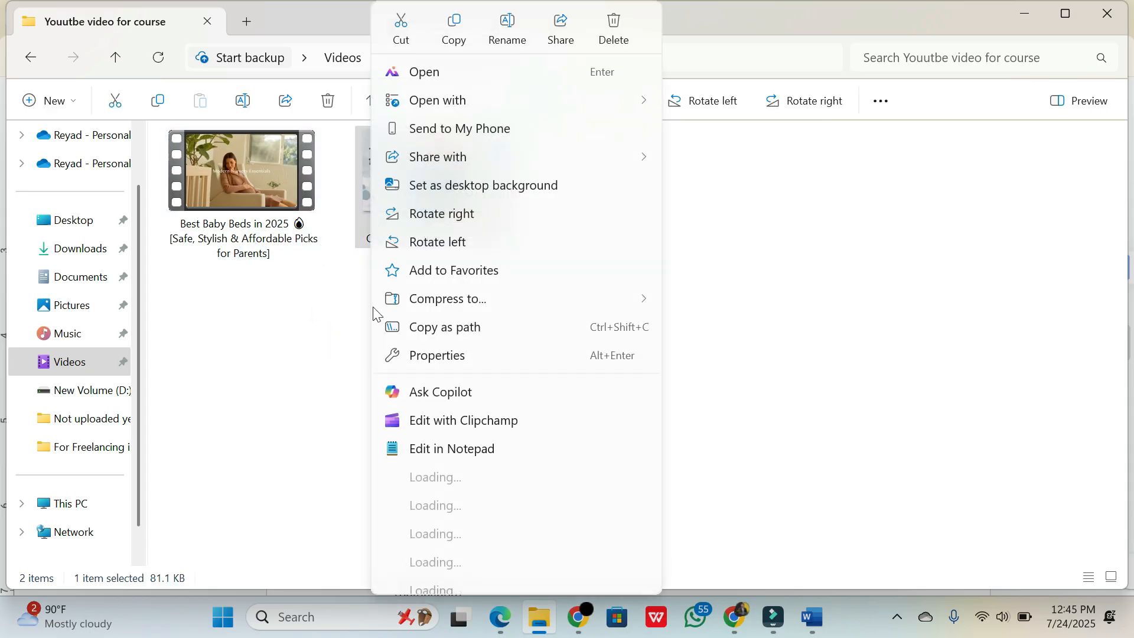
pyautogui.click(428, 356)
pyautogui.click(577, 170)
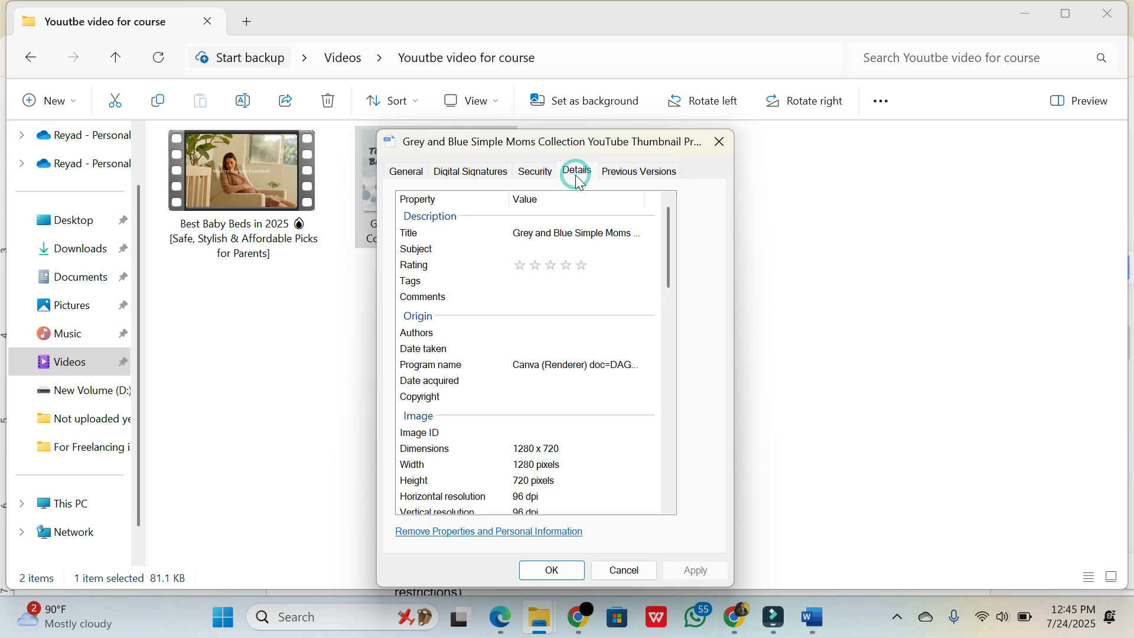
pyautogui.click(547, 281)
pyautogui.hotkey('ctrl', 'v')
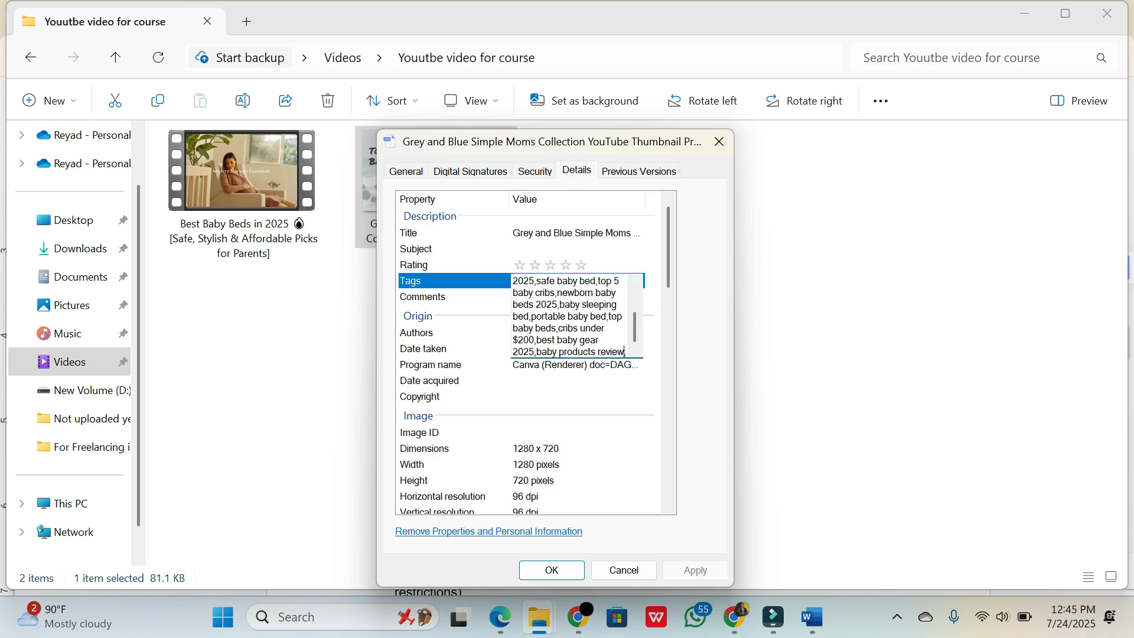
pyautogui.press('Return')
pyautogui.click(538, 294)
pyautogui.hotkey('ctrl', 'v')
pyautogui.press('Return')
pyautogui.click(583, 264)
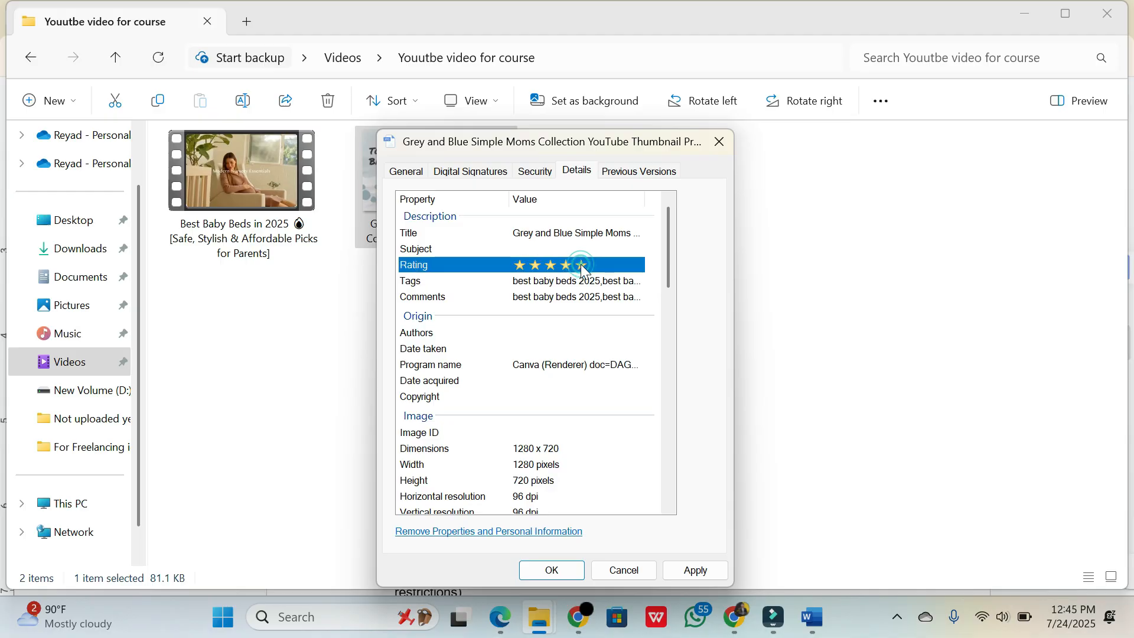
# - Copy "Best Baby Beds in 2025 🔥 [Safe, Stylish & Affordable Picks for Parents]" from the document into the thumbnail's Title and Subject properties and apply
pyautogui.click(721, 621)
pyautogui.scroll(10, 591, 354)
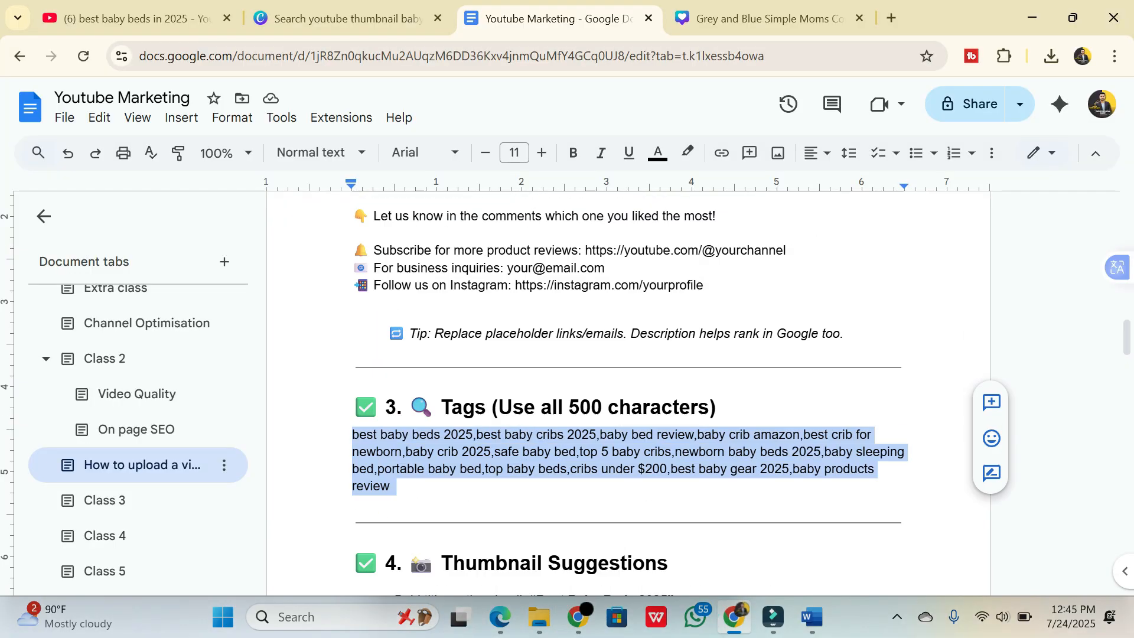
pyautogui.click(396, 345)
pyautogui.moveTo(396, 346); pyautogui.dragTo(850, 345)
pyautogui.hotkey('ctrl', 'c')
pyautogui.click(1028, 15)
pyautogui.click(527, 233)
pyautogui.hotkey('ctrl', 'v')
pyautogui.click(527, 248)
pyautogui.hotkey('ctrl', 'v')
pyautogui.click(692, 569)
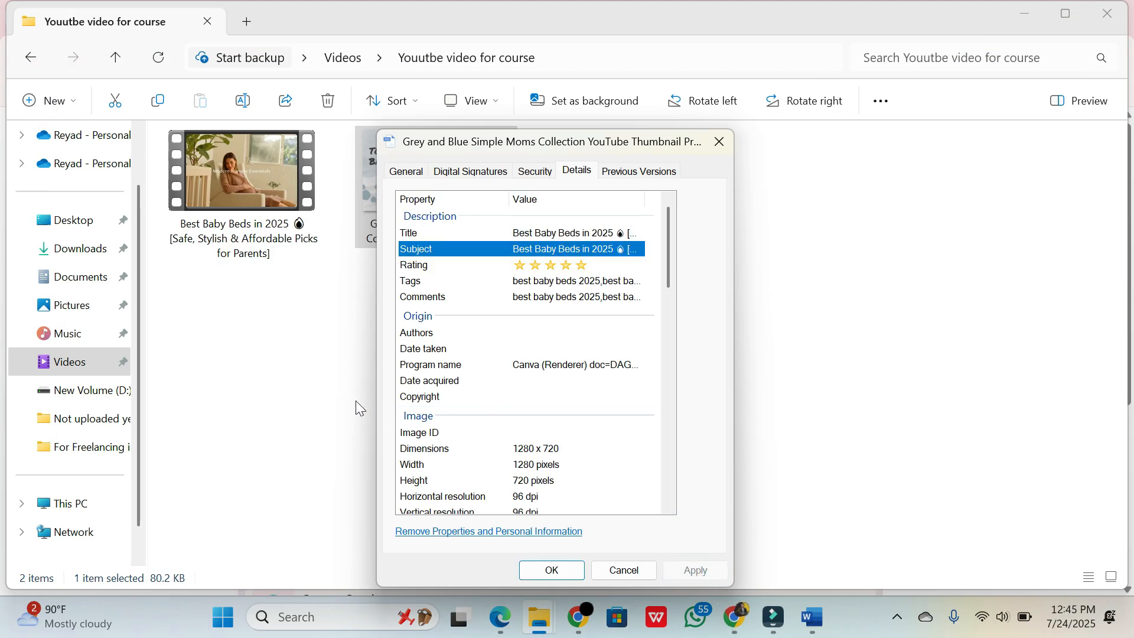
# - Rename the thumbnail file as "Best Baby Beds in 2025 🔥 [Safe, Stylish & Affordable Picks for Parents]"
pyautogui.click(397, 176)
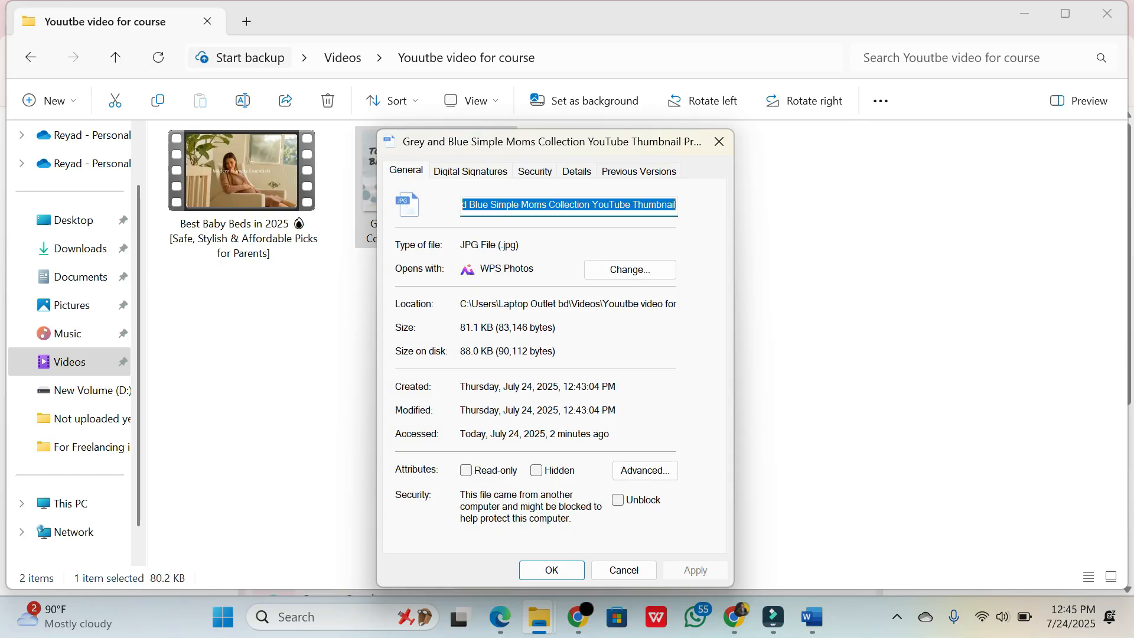
pyautogui.hotkey('ctrl', 'v')
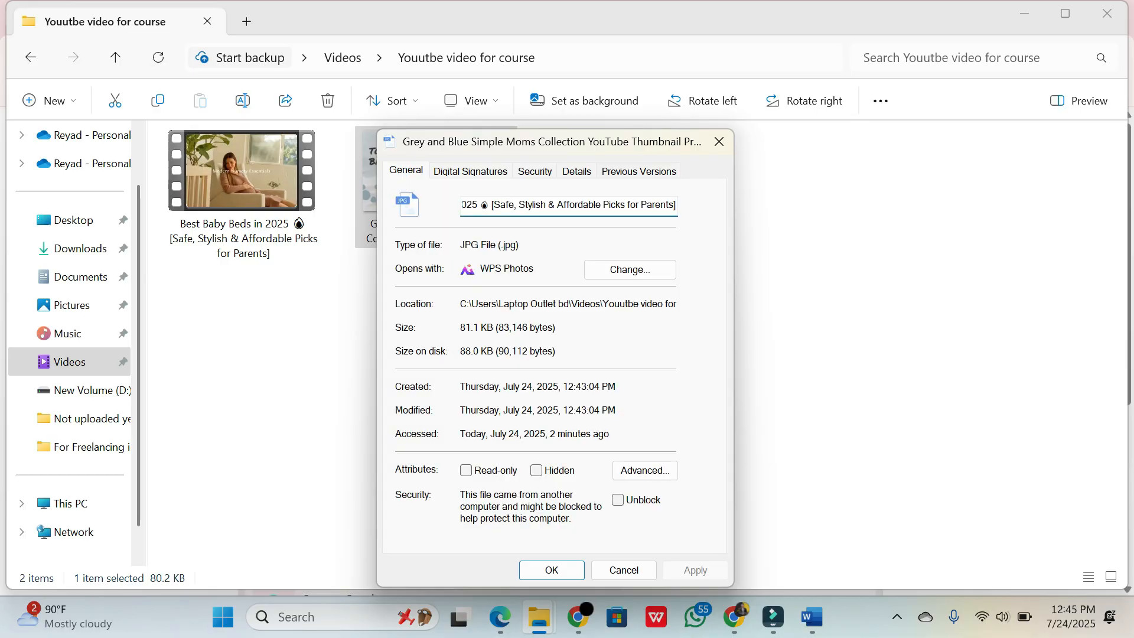
pyautogui.click(576, 572)
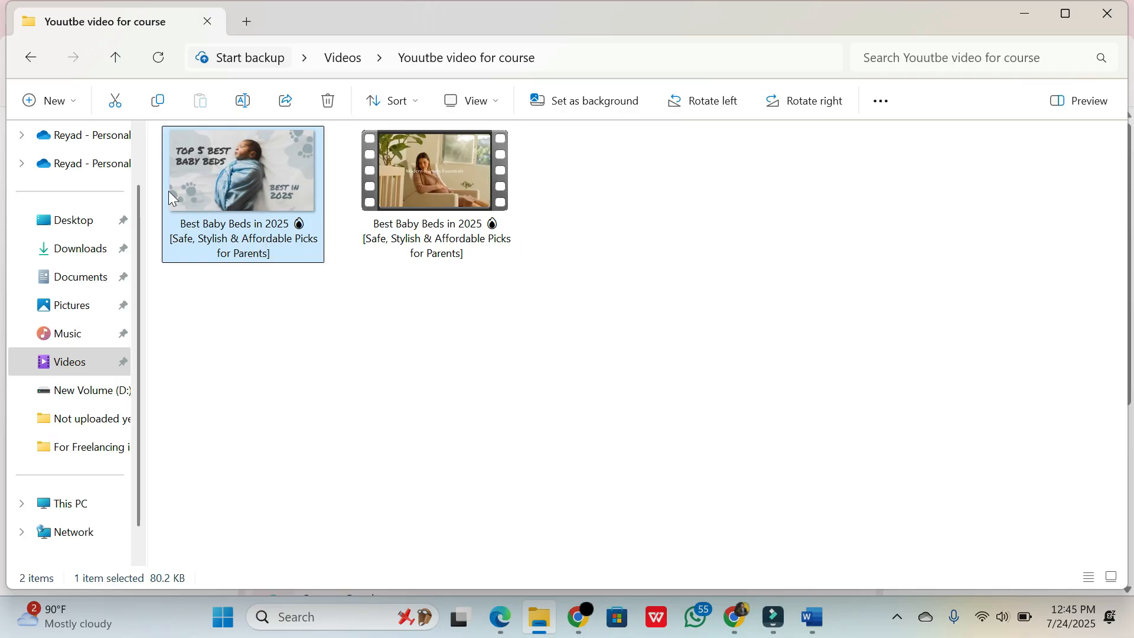
# - Switch to YouTube in the other Chrome window, start a video upload and dismiss the TubeBuddy pop-ups
pyautogui.click(578, 617)
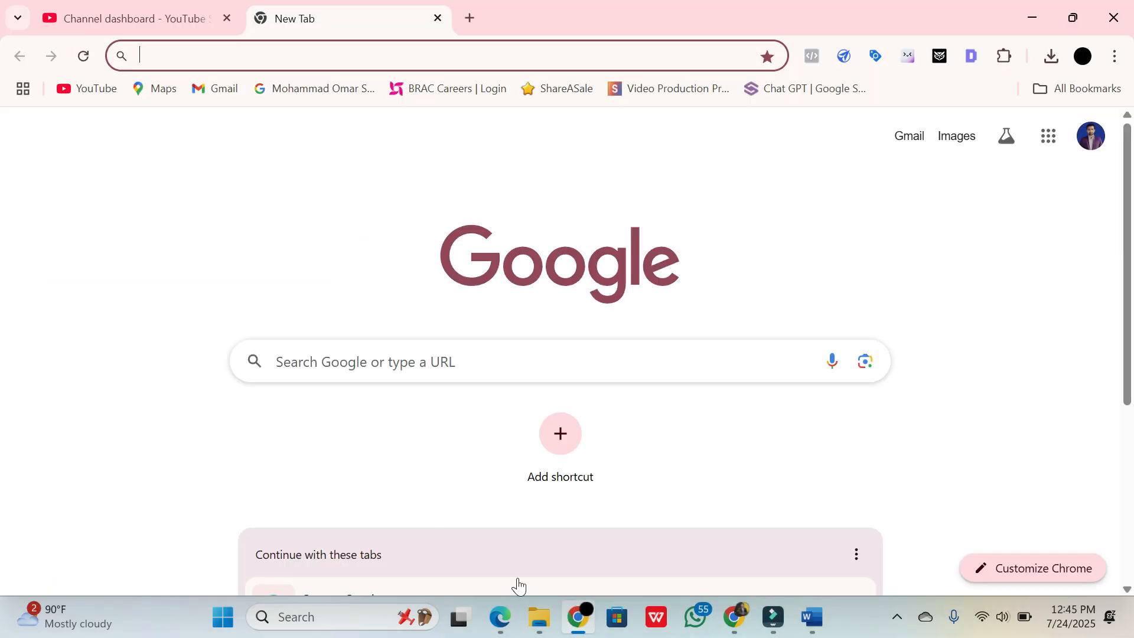
pyautogui.click(165, 5)
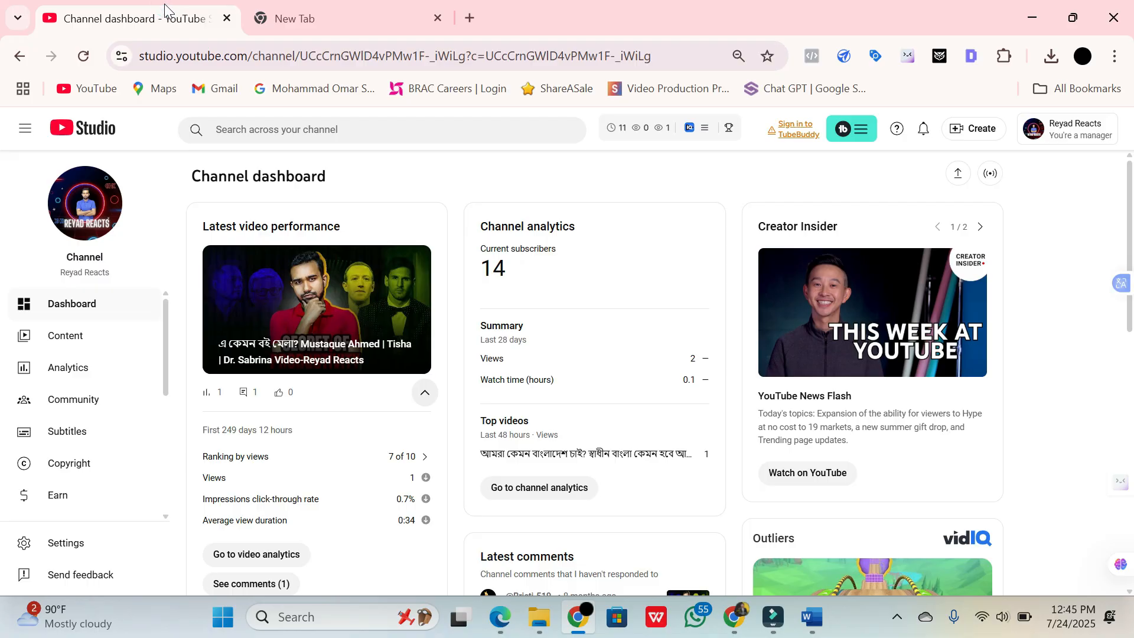
pyautogui.click(67, 85)
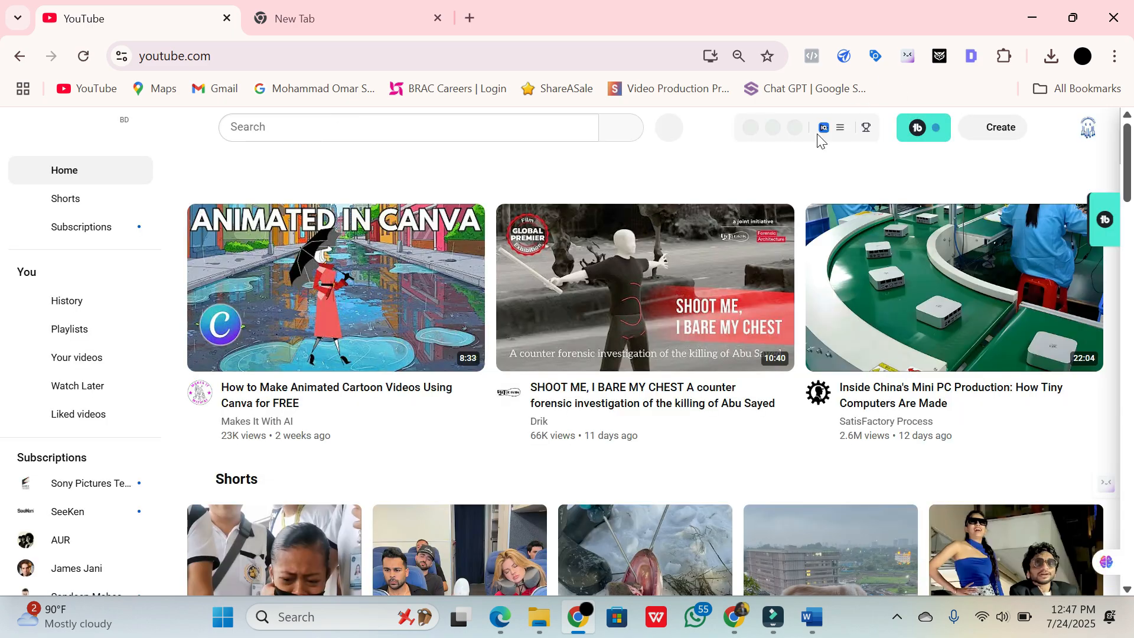
pyautogui.scroll(-8, 586, 384)
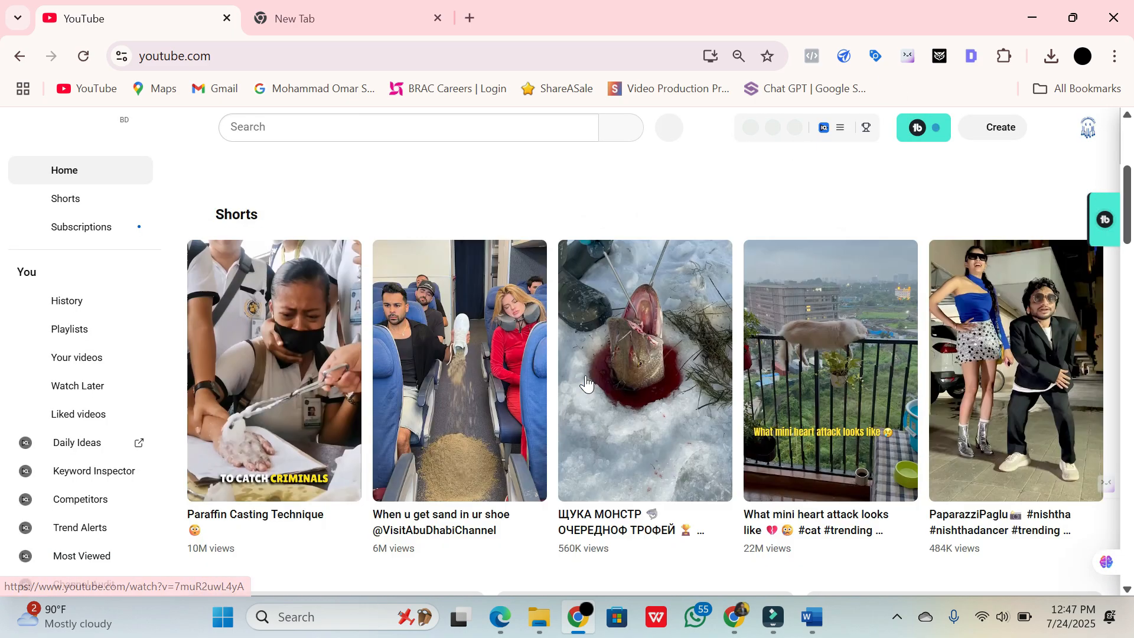
pyautogui.scroll(-9, 587, 384)
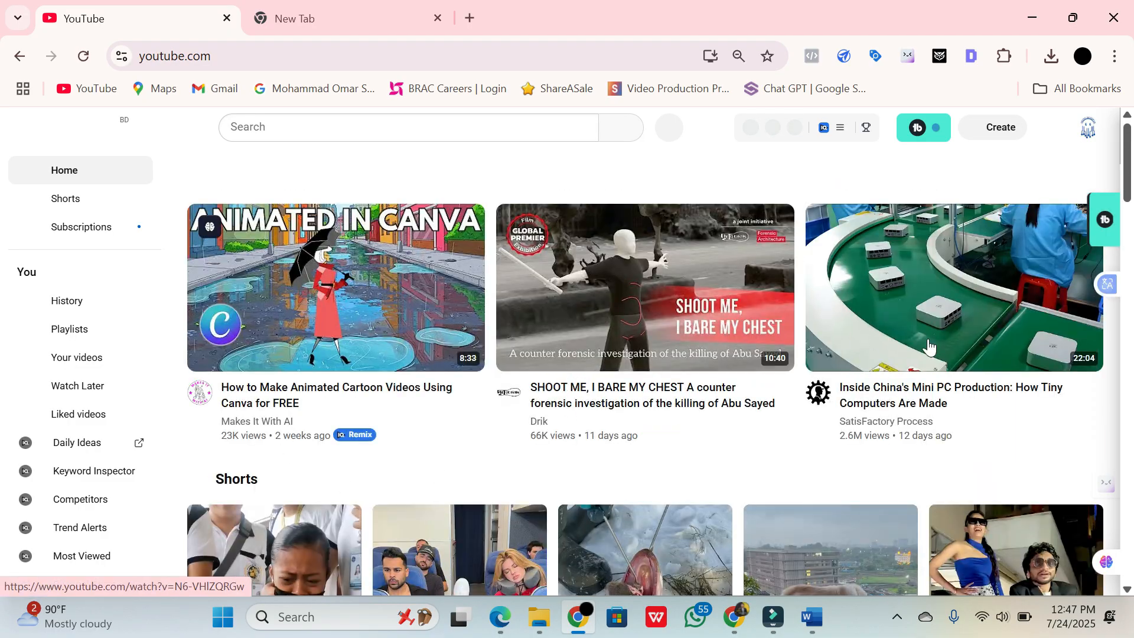
pyautogui.click(976, 135)
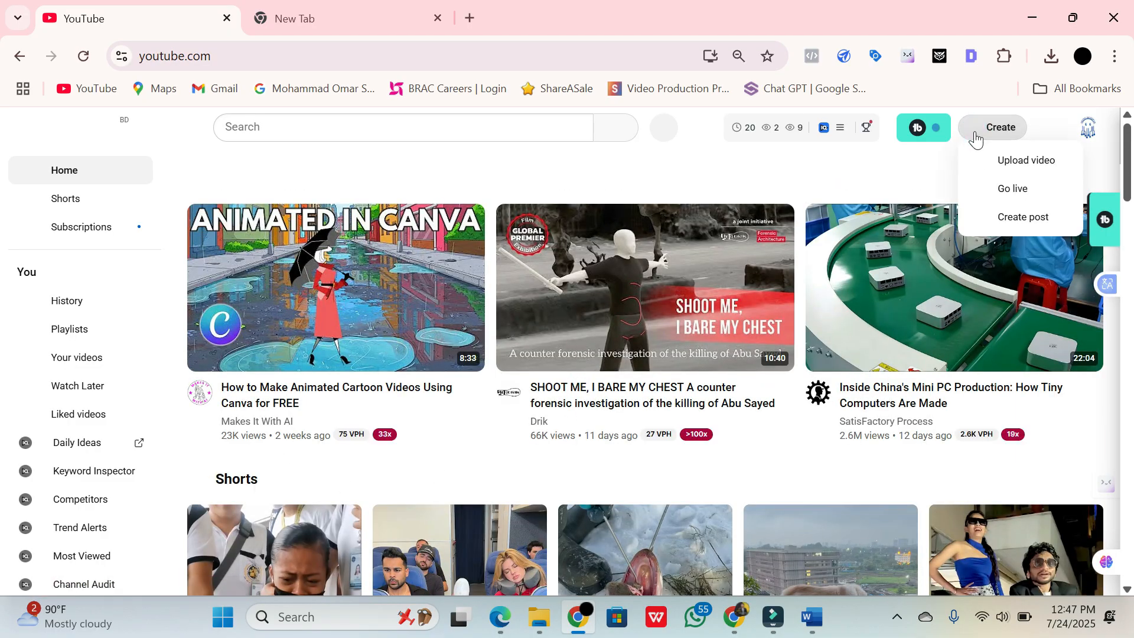
pyautogui.click(1012, 168)
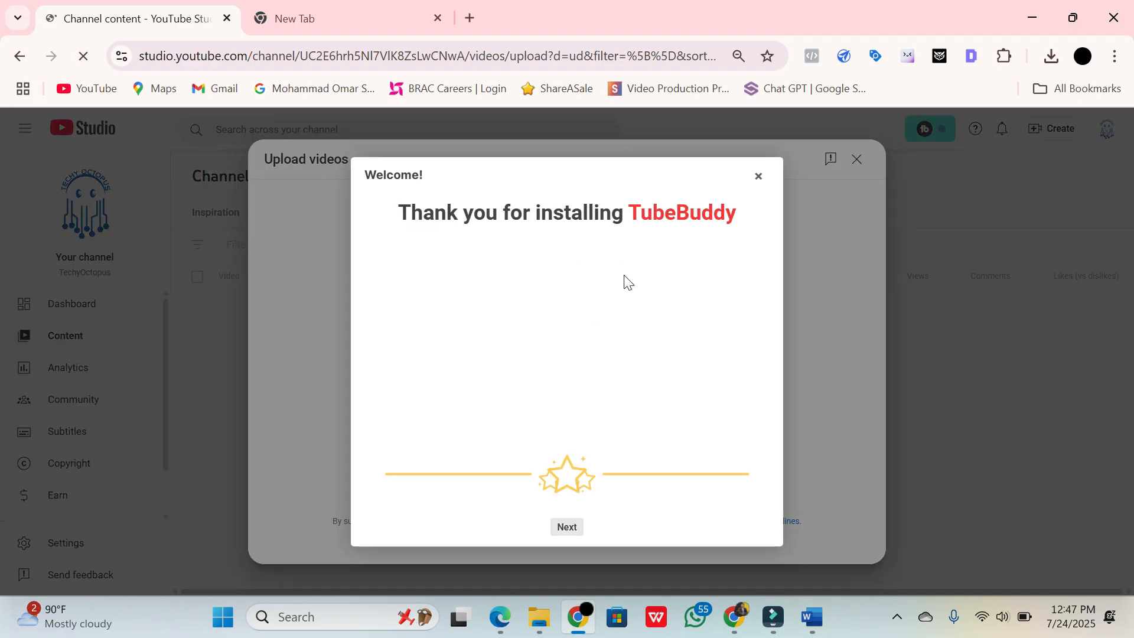
pyautogui.click(758, 176)
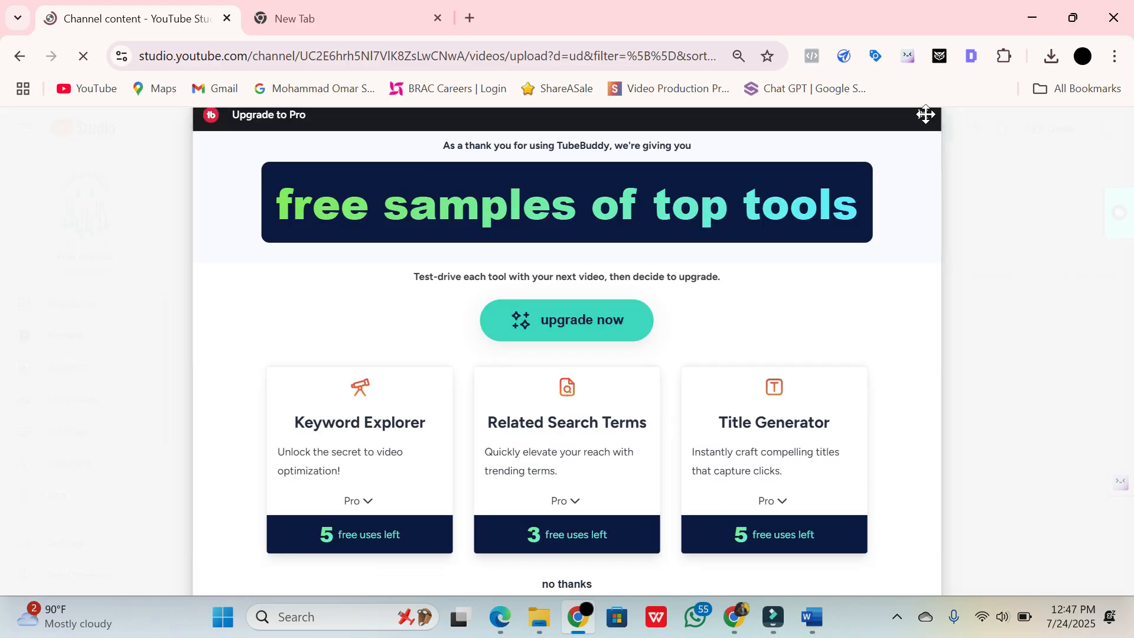
pyautogui.click(925, 114)
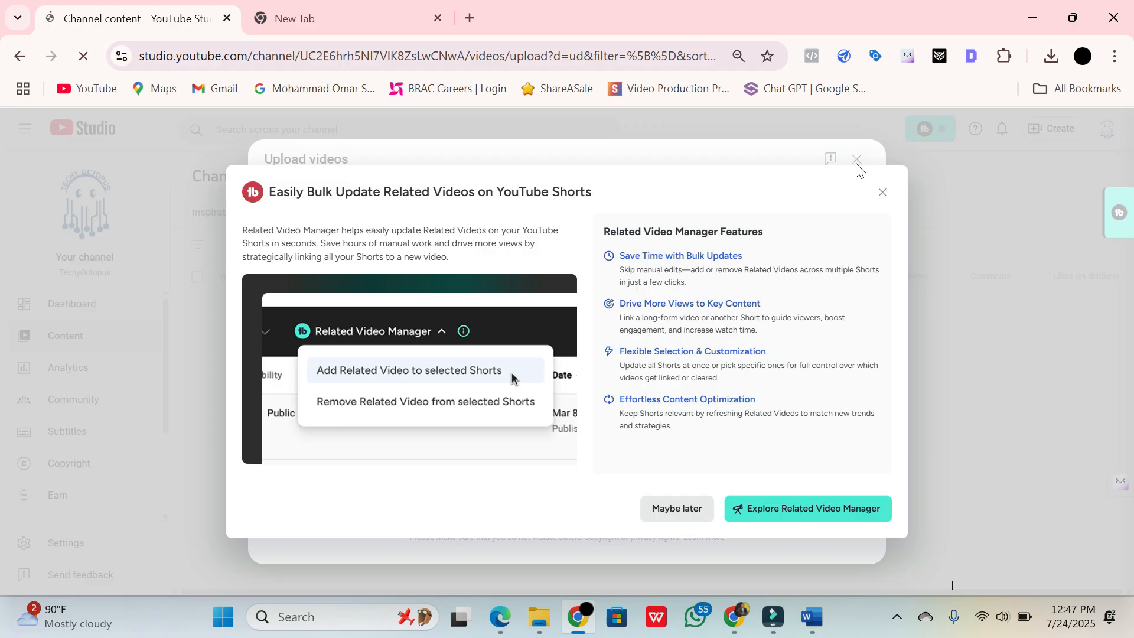
pyautogui.click(679, 509)
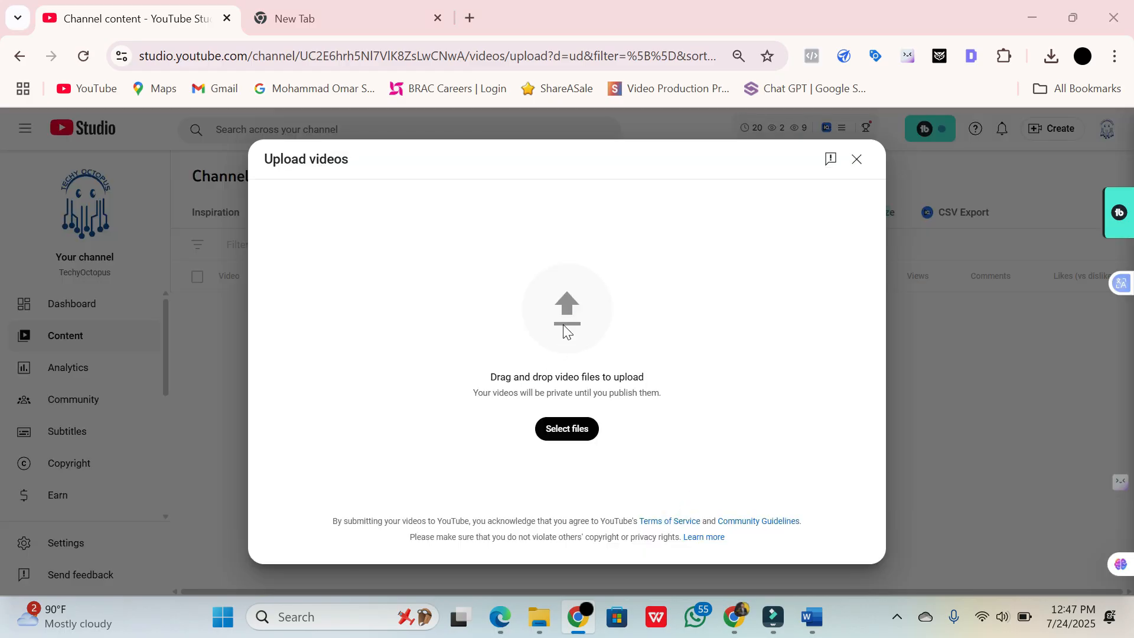
# - Choose the "Best Baby Beds in 2025" video from the "Youutbe video for course" folder in Videos for upload
pyautogui.click(562, 316)
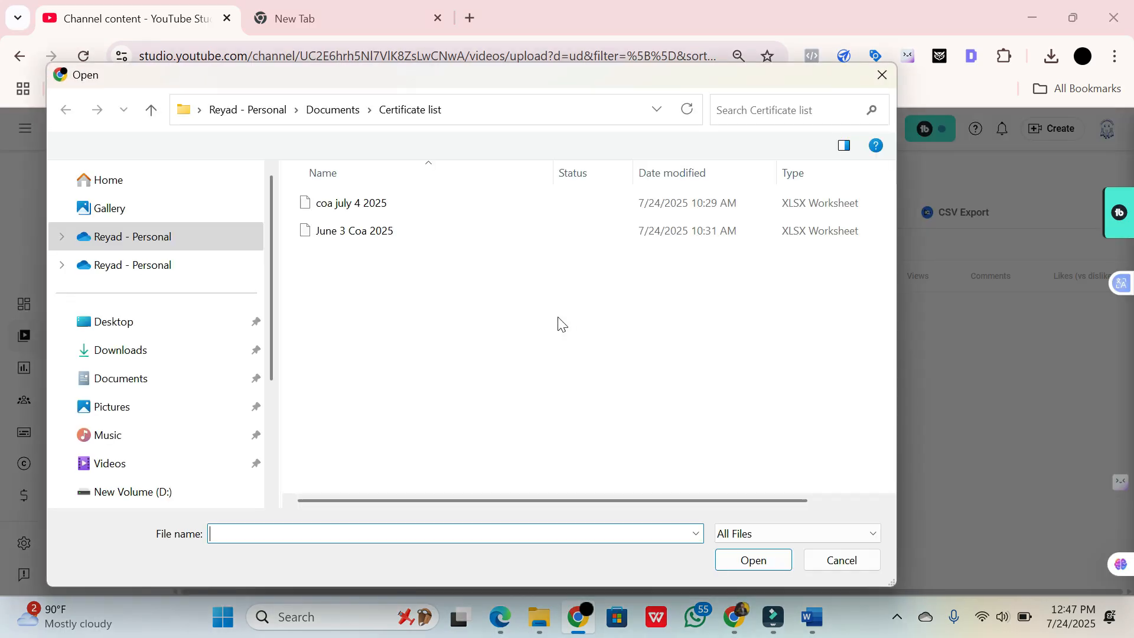
pyautogui.click(121, 354)
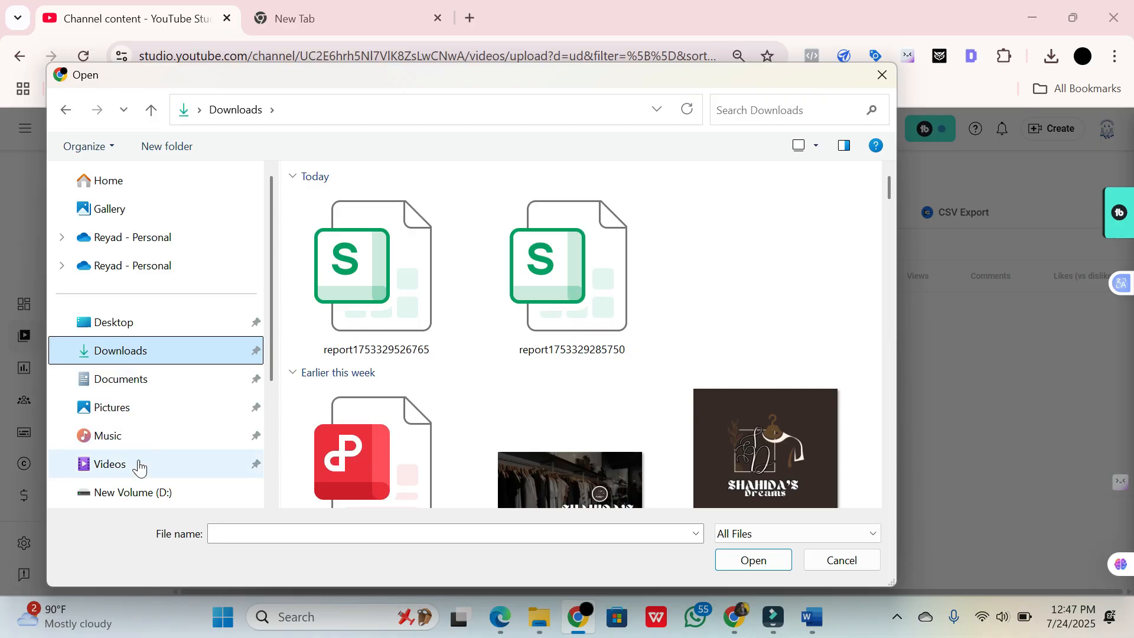
pyautogui.click(112, 464)
pyautogui.doubleClick(627, 258)
pyautogui.doubleClick(435, 260)
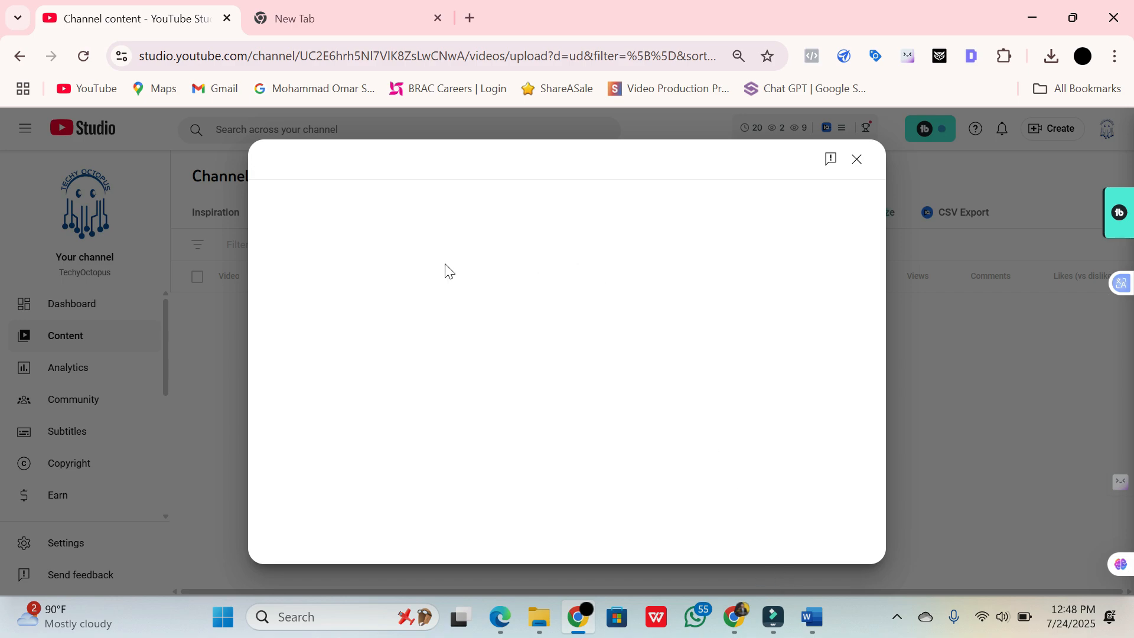
# - Review the prefilled title, title suggestions and default description in the upload details
pyautogui.scroll(-7, 413, 407)
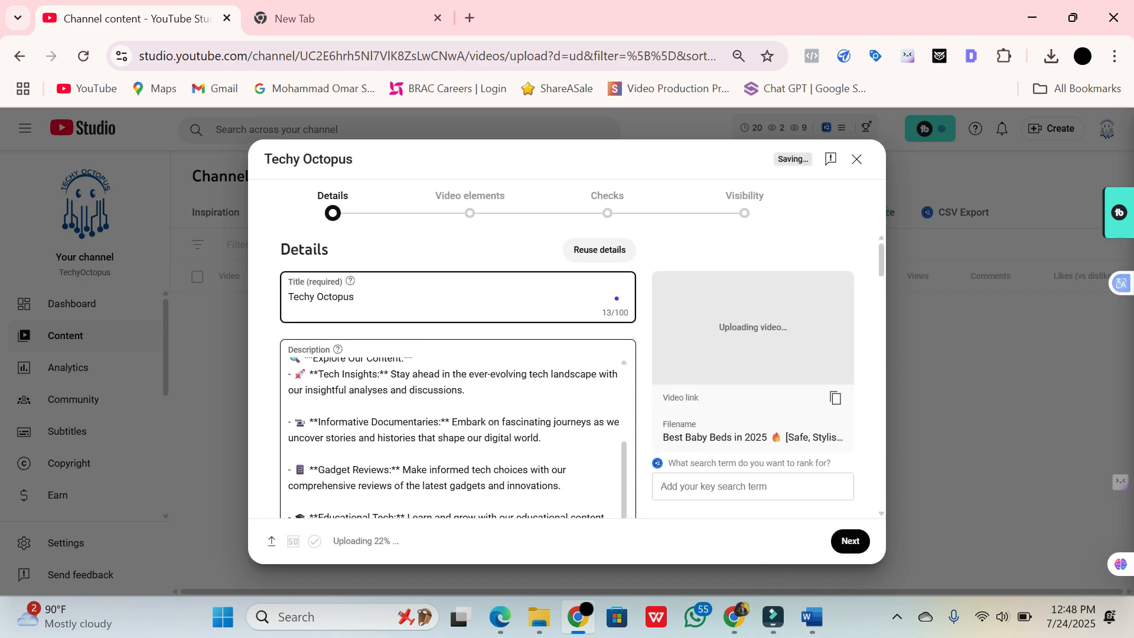
pyautogui.scroll(-10, 458, 378)
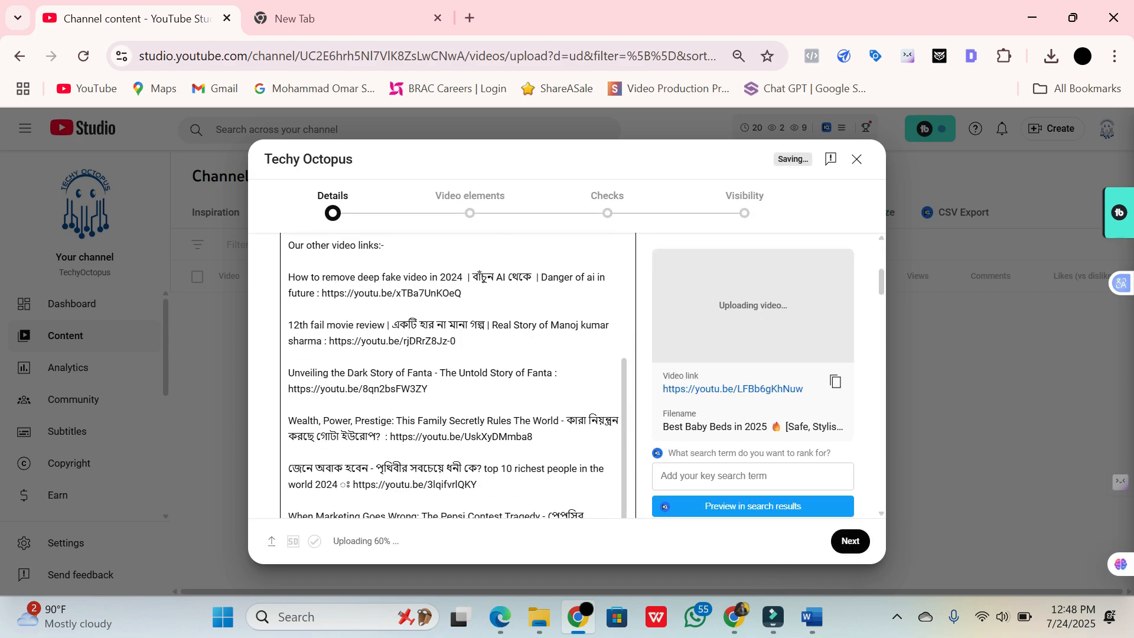
pyautogui.scroll(-4, 466, 400)
pyautogui.scroll(10, 467, 399)
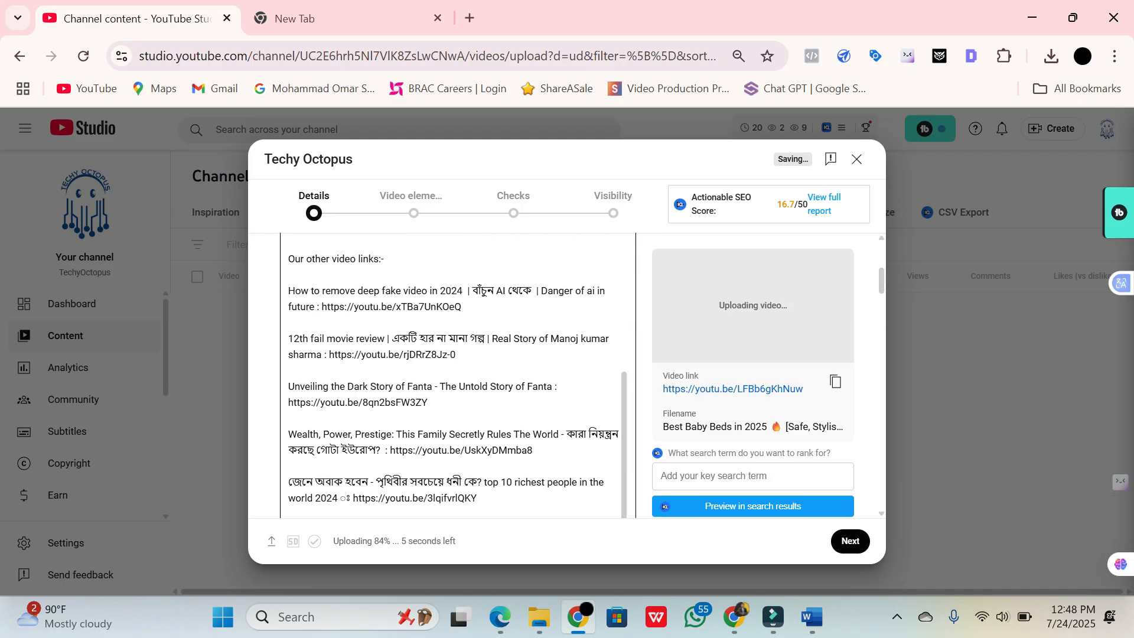
pyautogui.scroll(5, 381, 352)
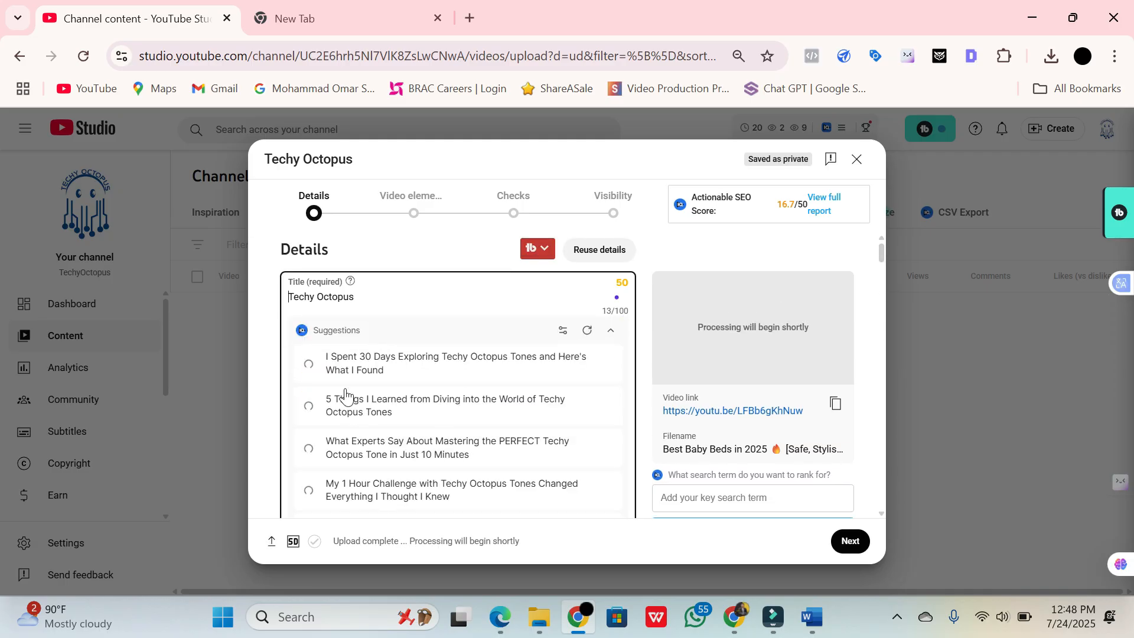
pyautogui.scroll(-10, 538, 361)
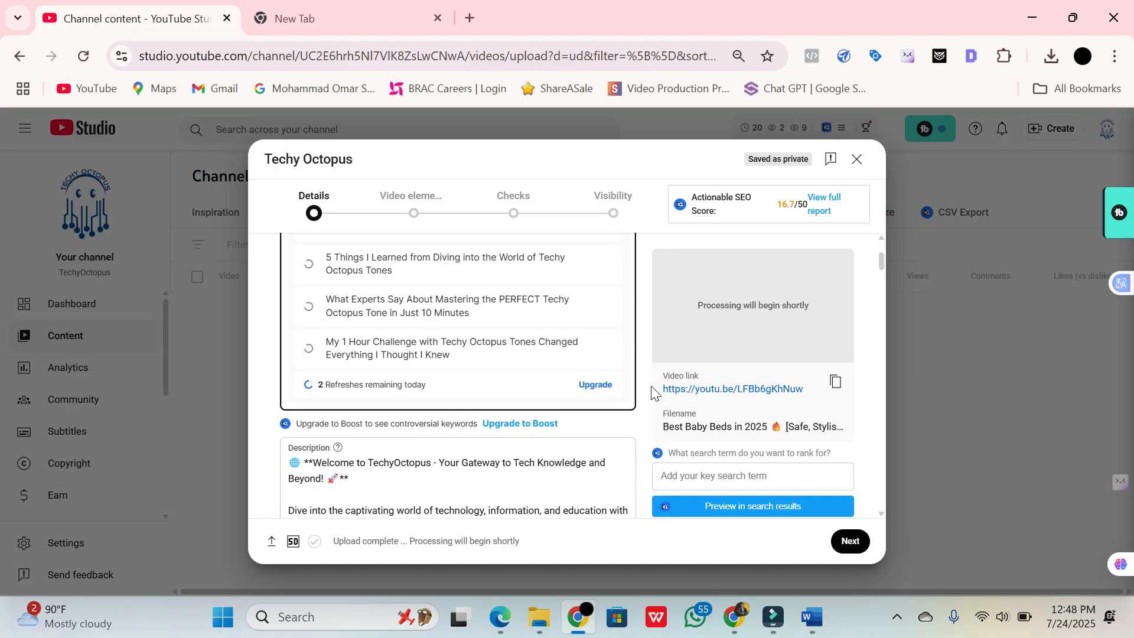
pyautogui.scroll(-10, 543, 419)
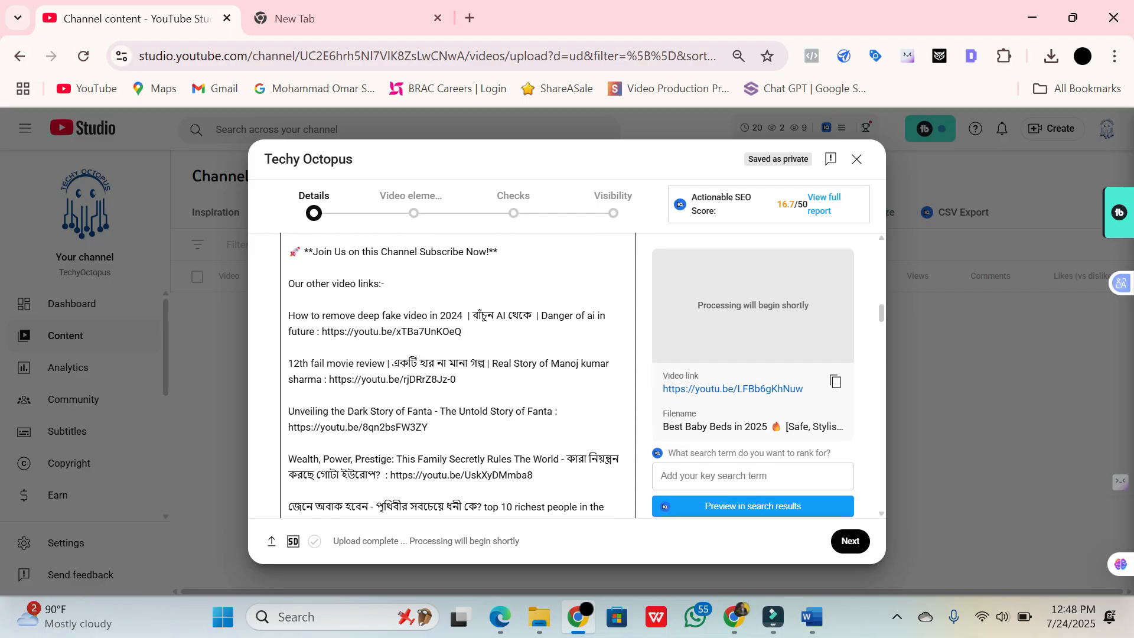
pyautogui.scroll(20, 543, 419)
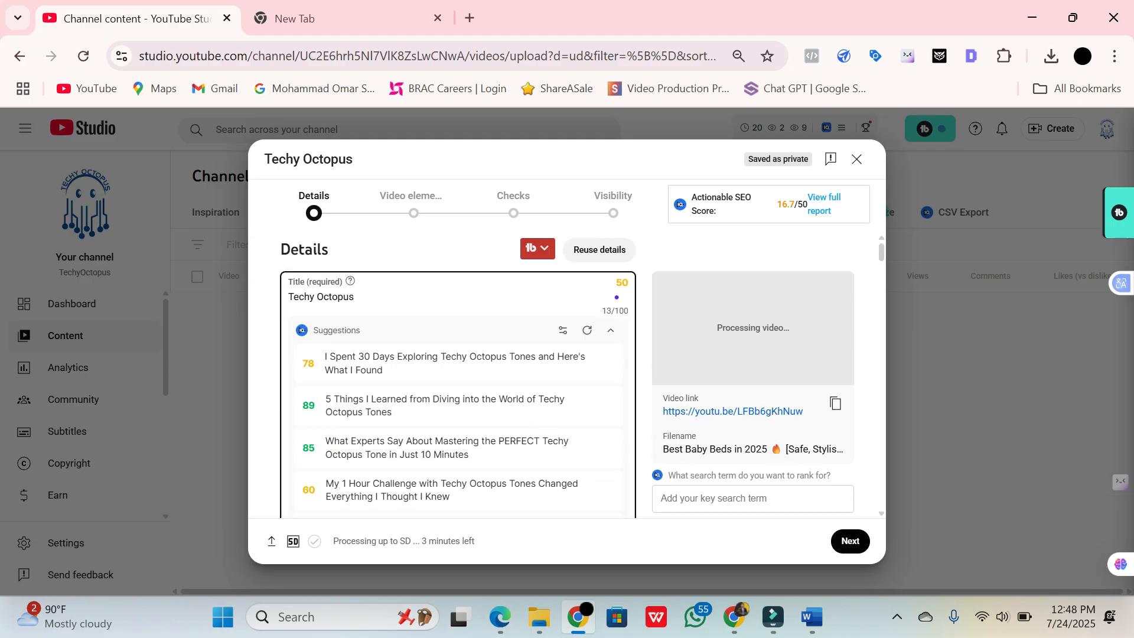
# - Copy the optimized title from the Google Docs document and replace the video title in YouTube Studio with it
pyautogui.click(735, 616)
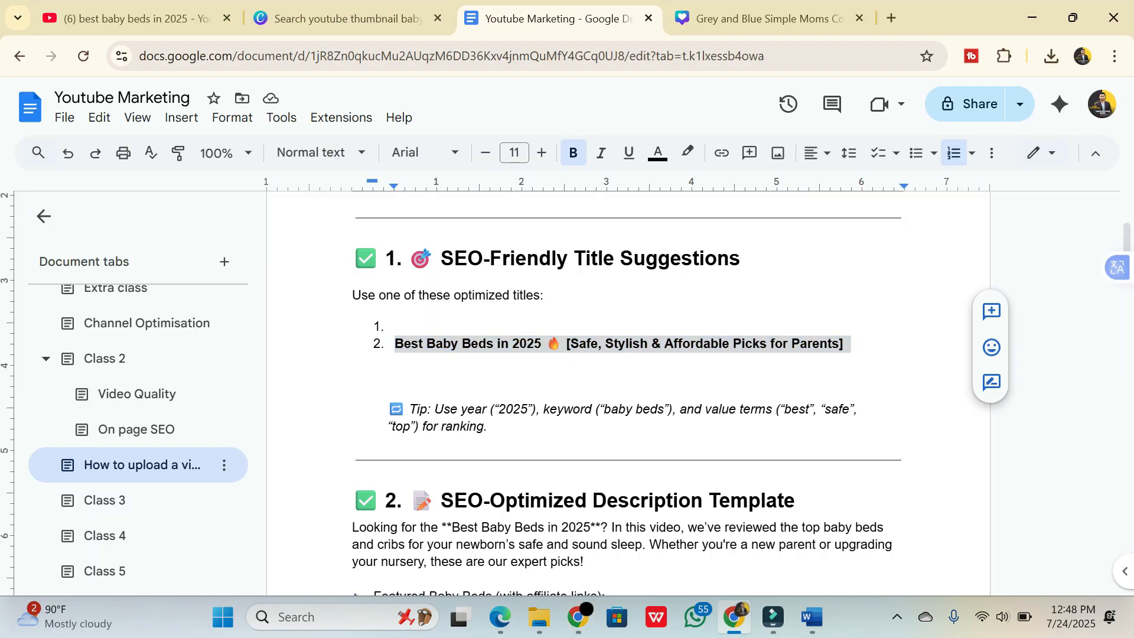
pyautogui.rightClick(478, 349)
pyautogui.click(552, 199)
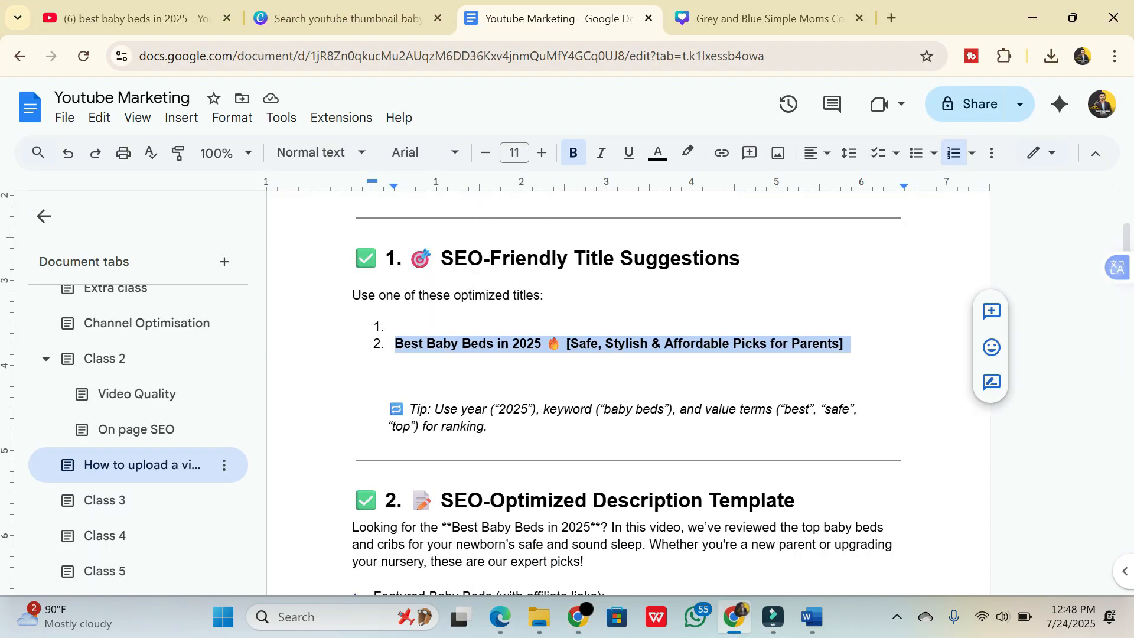
pyautogui.click(594, 607)
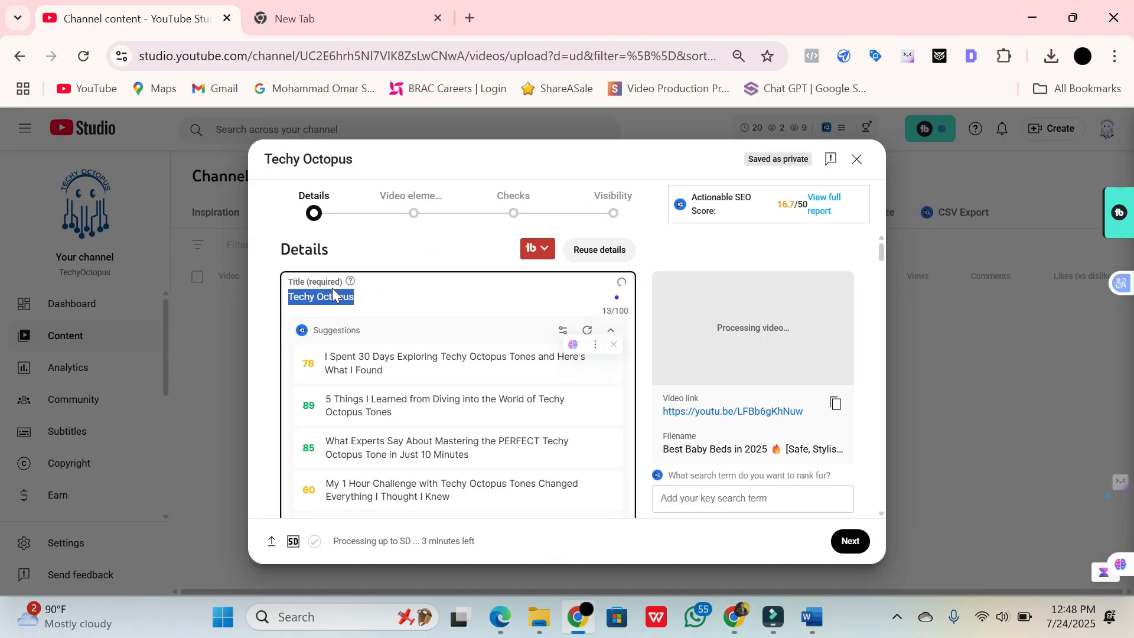
pyautogui.write('Best Baby Beds in 2025 🔥 [Safe, Stylish & Affordable Picks for Parents]')
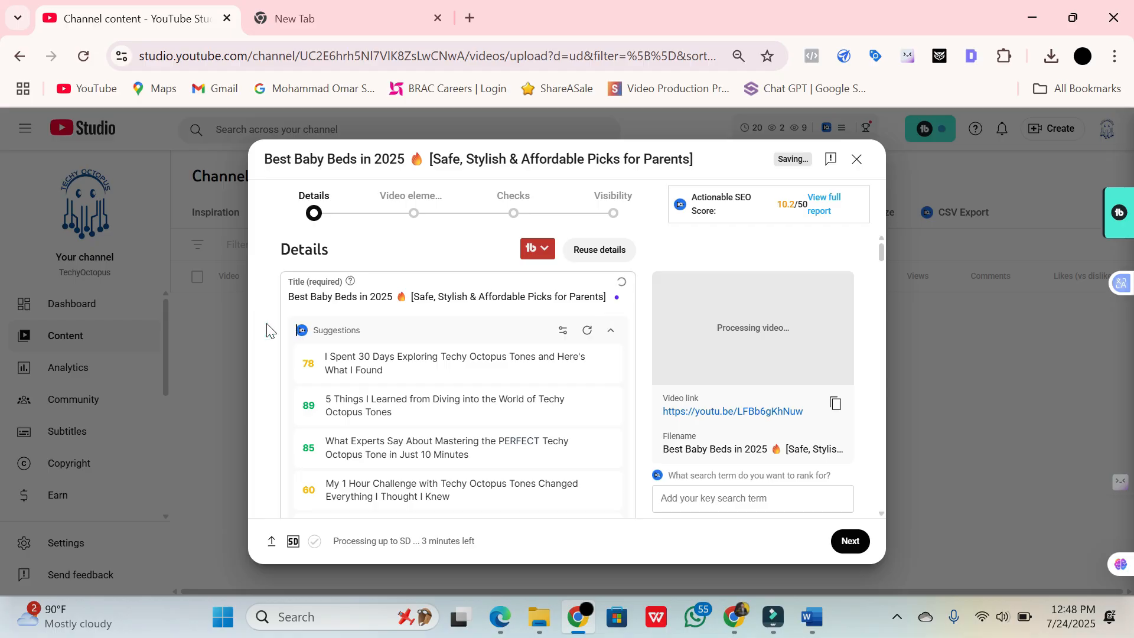
# - Insert "Best Baby Beds in 2025 🔥 [Safe, Stylish & Affordable Picks for Parents]" above the default description text, with blank lines between
pyautogui.scroll(-6, 269, 329)
pyautogui.scroll(3, 308, 293)
pyautogui.click(292, 426)
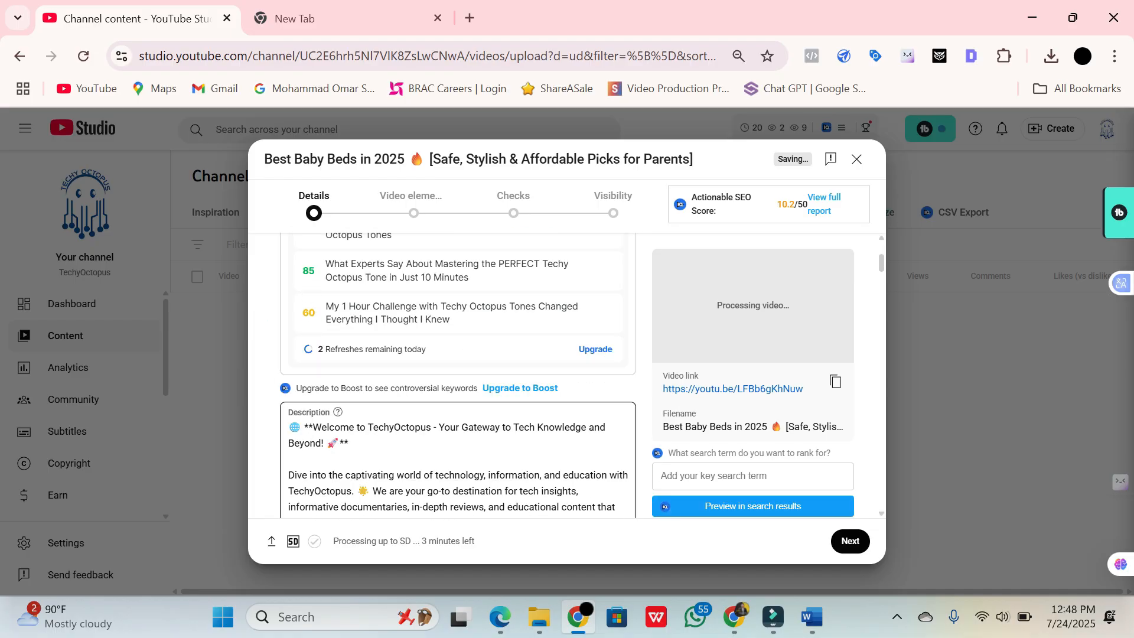
pyautogui.press('Return')
pyautogui.press('Return')
pyautogui.press('Return')
pyautogui.click(292, 426)
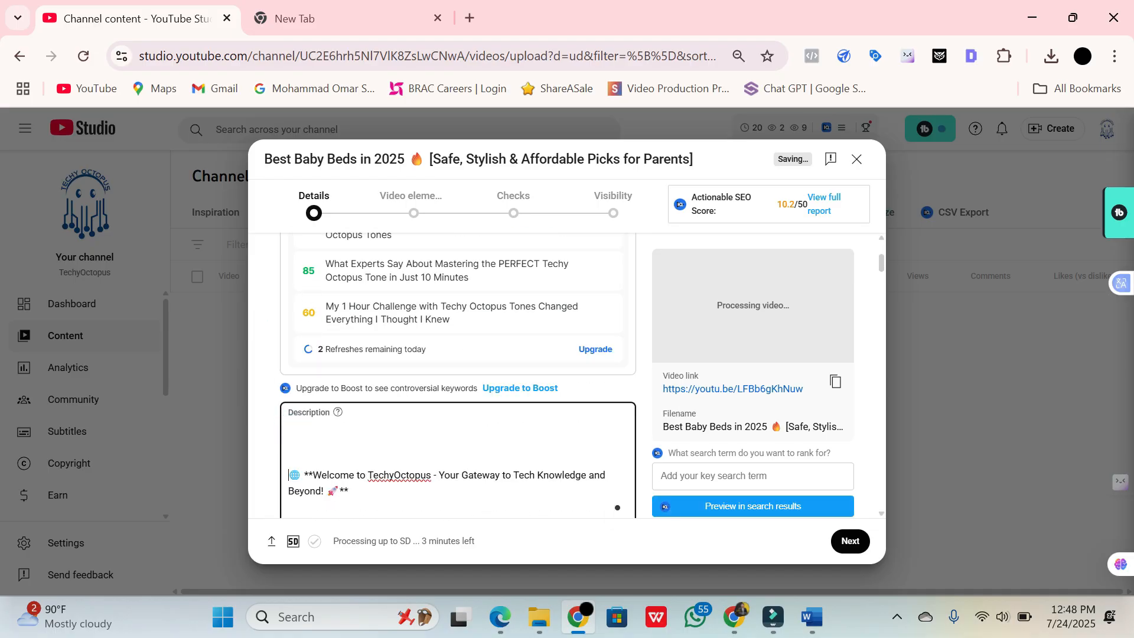
pyautogui.write('Best Baby Beds in 2025 🔥 [Safe, Stylish & Affordable Picks for Parents]')
pyautogui.press('Return')
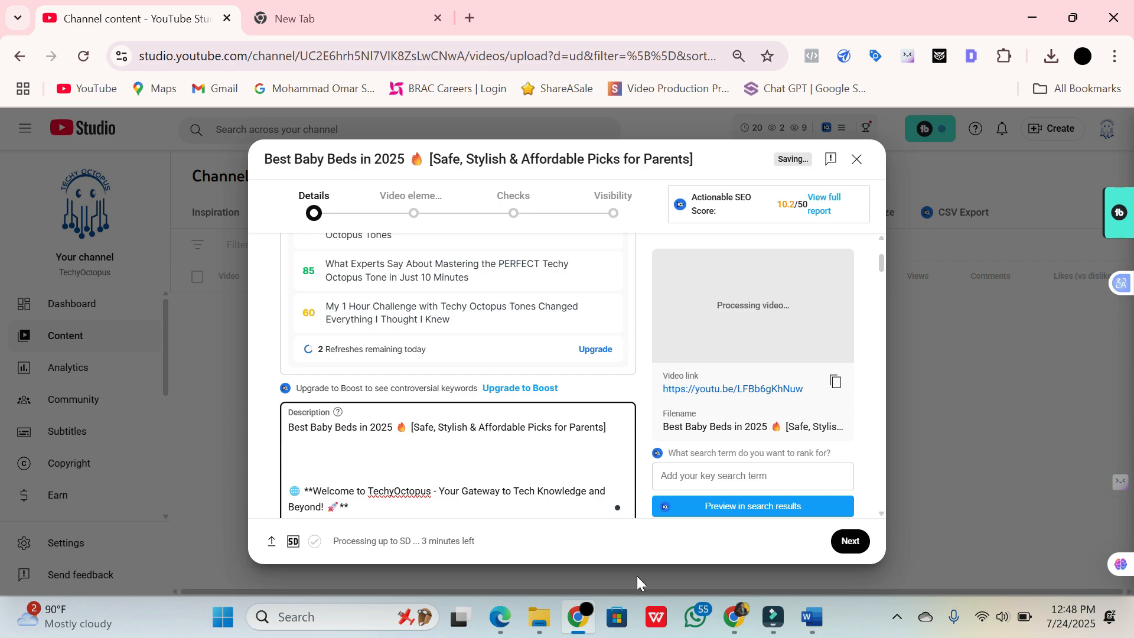
# - Copy the full SEO-optimized description template from the Google Docs document and paste it below the title line in the YouTube video description
pyautogui.click(730, 627)
pyautogui.scroll(-5, 626, 384)
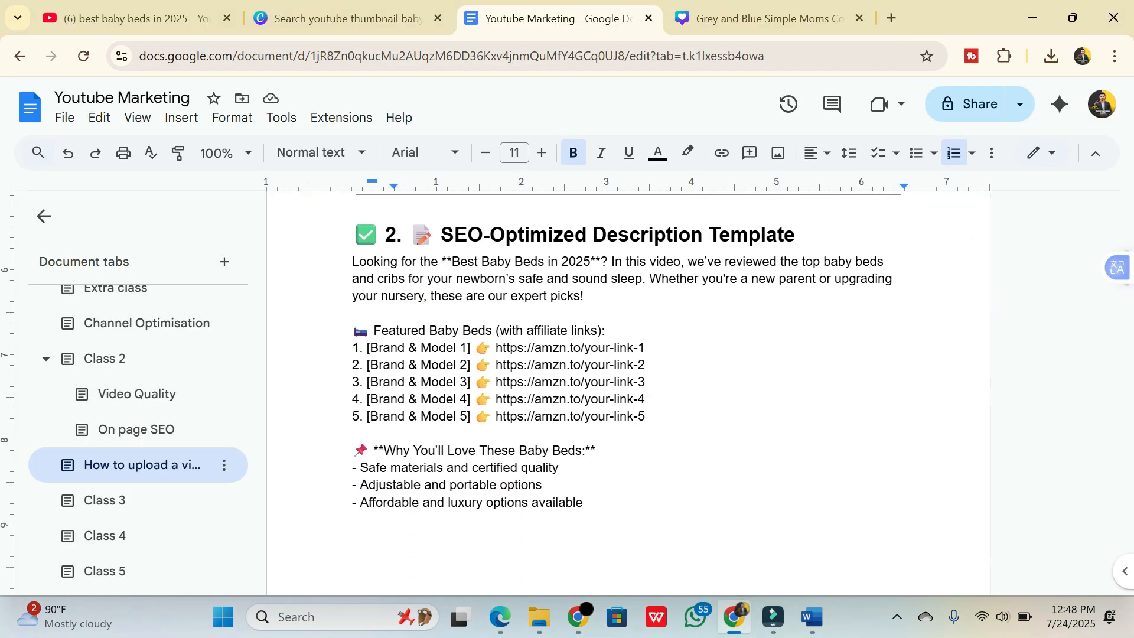
pyautogui.moveTo(329, 265); pyautogui.dragTo(384, 392)
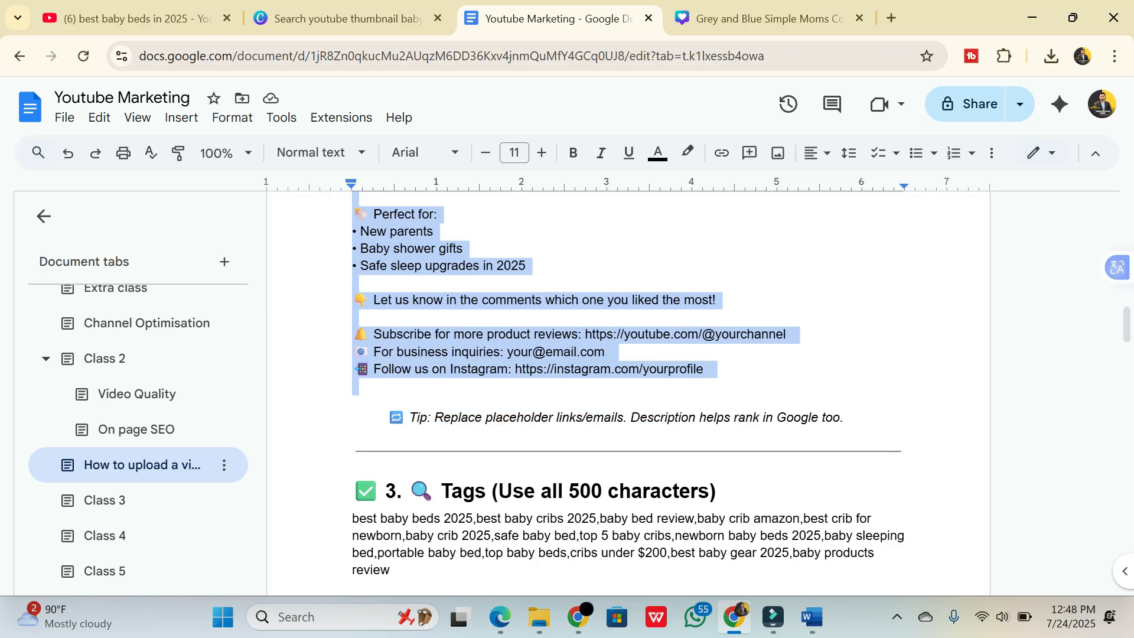
pyautogui.click(1031, 18)
pyautogui.click(413, 443)
pyautogui.scroll(-1, 413, 443)
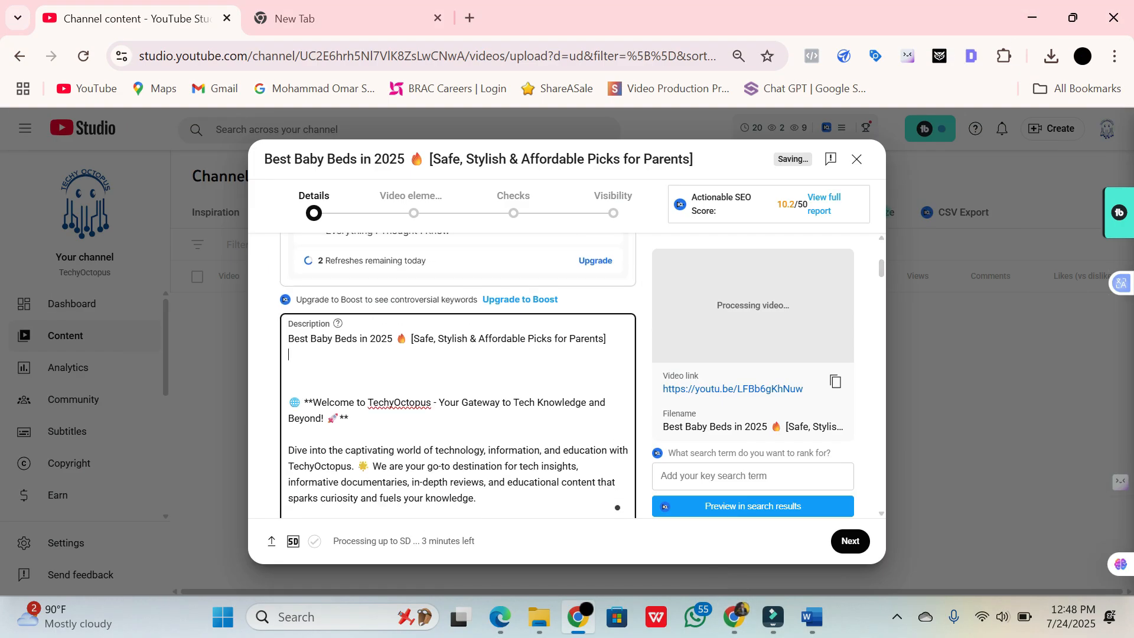
pyautogui.hotkey('ctrl', 'v')
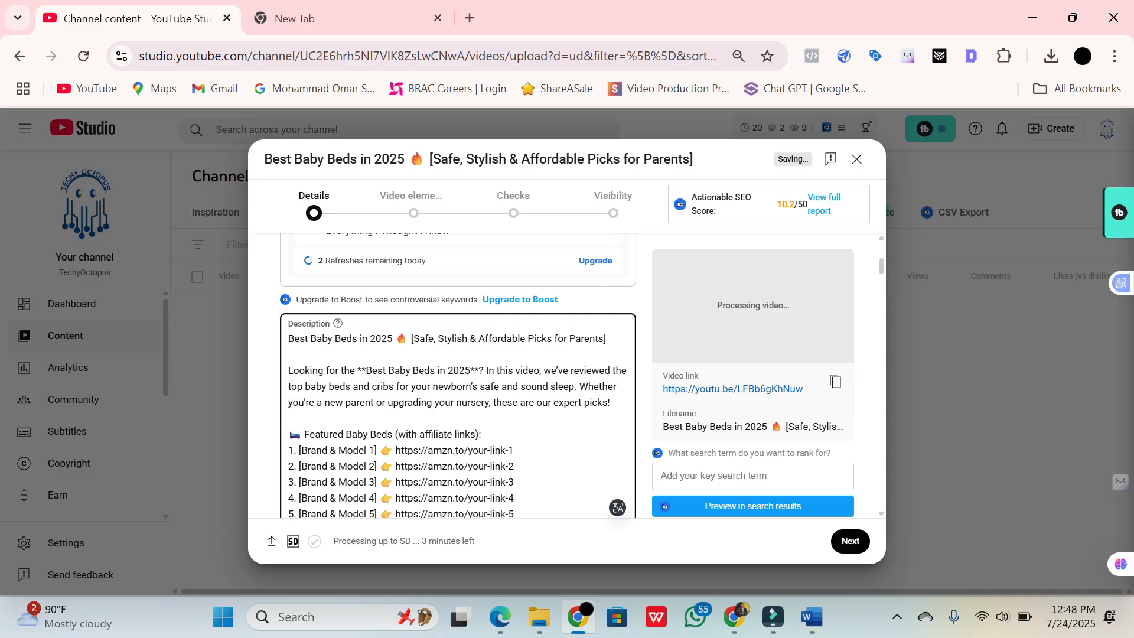
# - Delete the five placeholder brand and affiliate link lines under "Featured Baby Beds" in the description
pyautogui.scroll(-1, 457, 414)
pyautogui.moveTo(291, 363); pyautogui.dragTo(516, 427)
pyautogui.press('BackSpace')
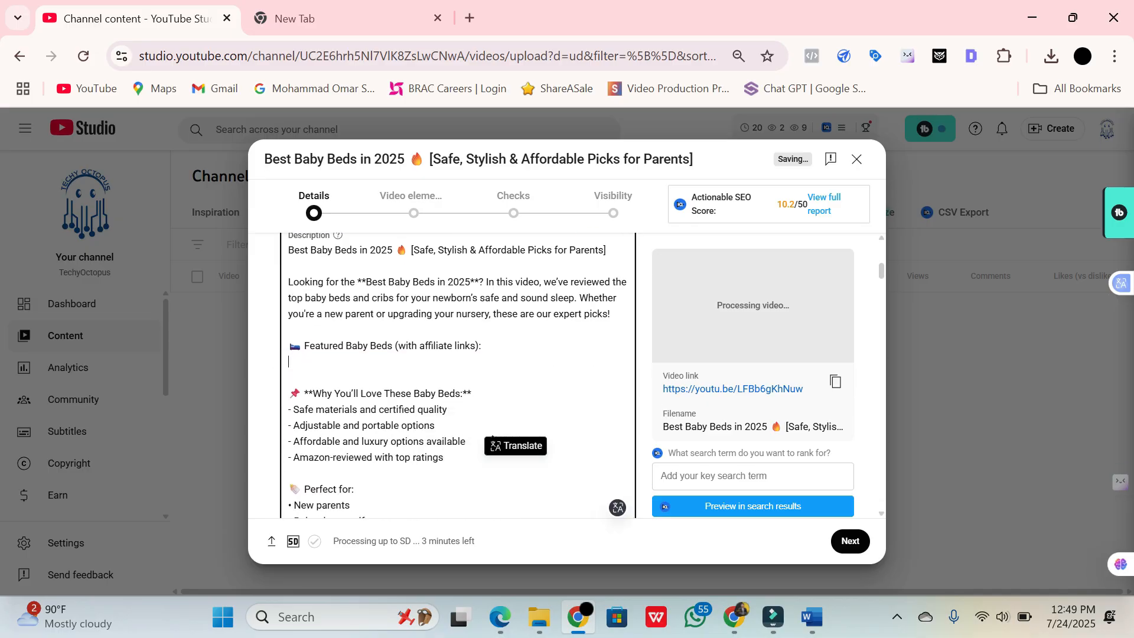
# - Delete the placeholder YouTube channel link after "Subscribe for more product reviews:" in the description
pyautogui.scroll(-5, 492, 438)
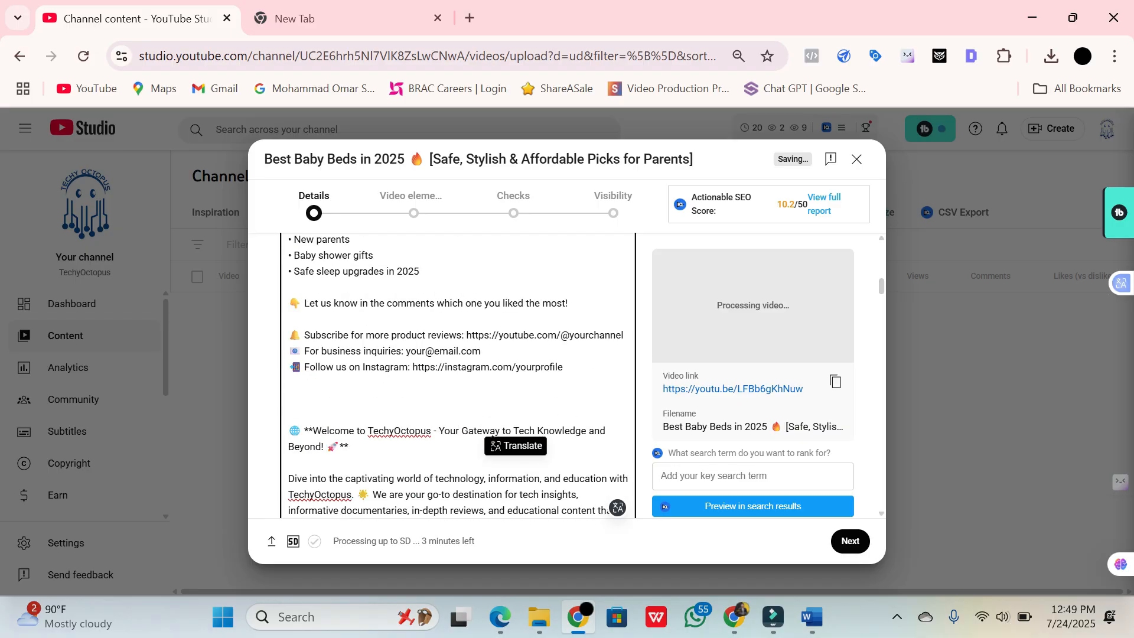
pyautogui.moveTo(626, 335); pyautogui.dragTo(594, 336)
pyautogui.hotkey('shift', 'Left')
pyautogui.hotkey('shift', 'Left')
pyautogui.hotkey('shift', 'Left')
pyautogui.hotkey('shift', 'Left')
pyautogui.hotkey('shift', 'Left')
pyautogui.hotkey('shift', 'Left')
pyautogui.hotkey('shift', 'Left')
pyautogui.hotkey('shift', 'Left')
pyautogui.hotkey('shift', 'Left')
pyautogui.hotkey('shift', 'Left')
pyautogui.hotkey('shift', 'Left')
pyautogui.hotkey('shift', 'Left')
pyautogui.hotkey('shift', 'Left')
pyautogui.hotkey('shift', 'Left')
pyautogui.hotkey('shift', 'Left')
pyautogui.hotkey('shift', 'Left')
pyautogui.hotkey('shift', 'Left')
pyautogui.hotkey('shift', 'Left')
pyautogui.hotkey('shift', 'Left')
pyautogui.hotkey('shift', 'Left')
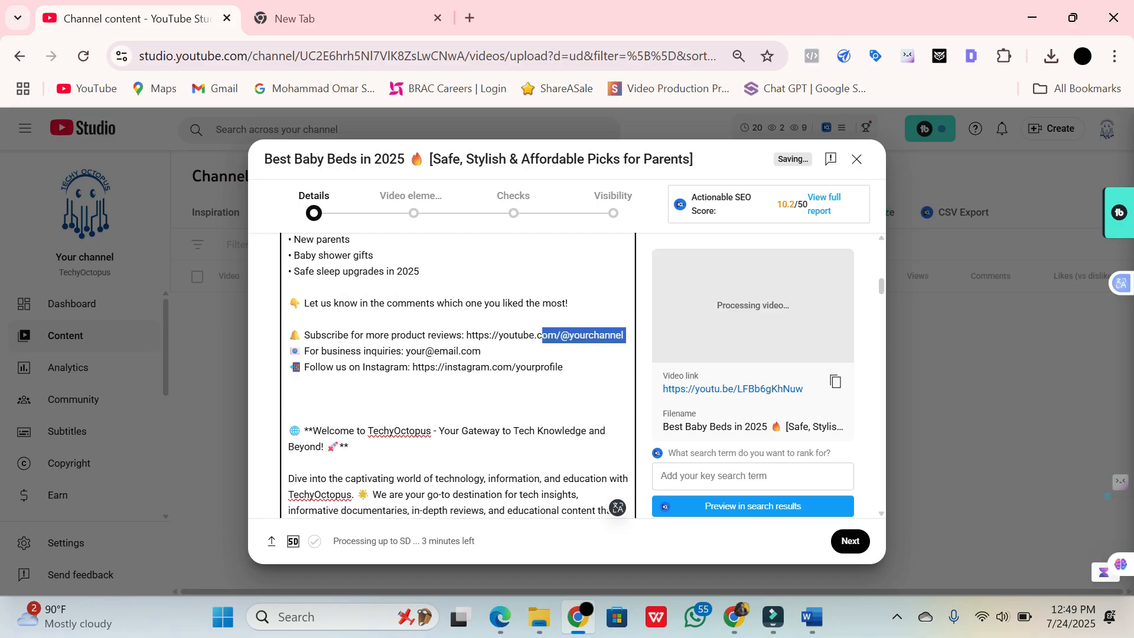
pyautogui.press('BackSpace')
# - Delete the placeholder e-mail address after "For business inquiries:" in the description
pyautogui.press('Down')
pyautogui.press('End')
pyautogui.hotkey('shift', 'Left')
pyautogui.hotkey('shift', 'Left')
pyautogui.hotkey('shift', 'Left')
pyautogui.hotkey('shift', 'Left')
pyautogui.hotkey('shift', 'Left')
pyautogui.hotkey('shift', 'Left')
pyautogui.hotkey('shift', 'Left')
pyautogui.hotkey('shift', 'Left')
pyautogui.hotkey('shift', 'Left')
pyautogui.hotkey('shift', 'Left')
pyautogui.hotkey('shift', 'Left')
pyautogui.hotkey('shift', 'Left')
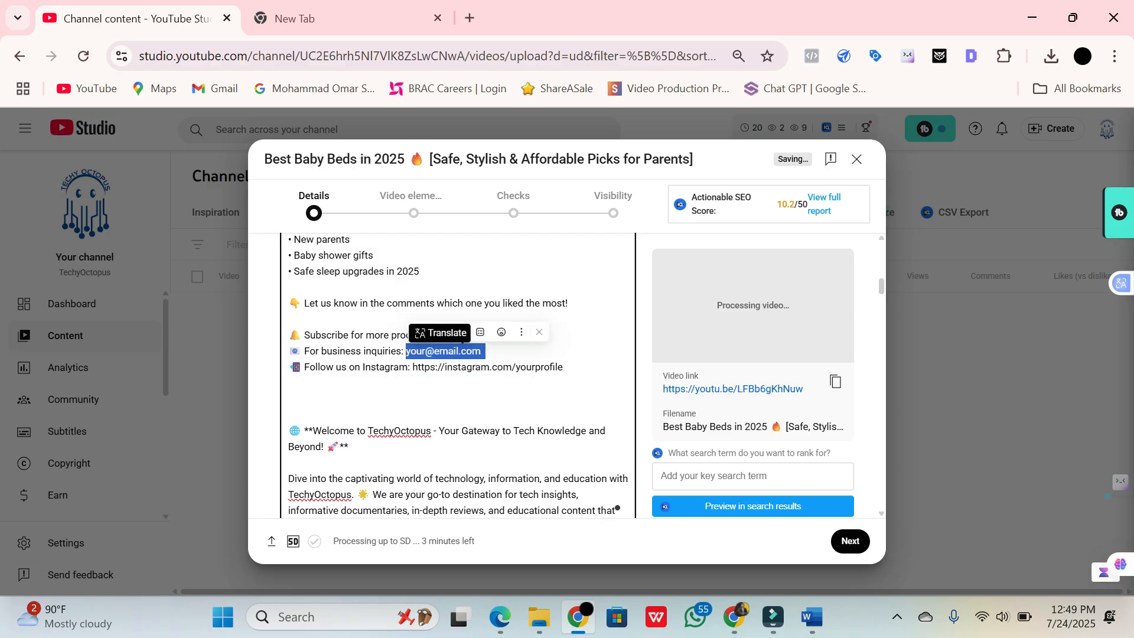
pyautogui.press('BackSpace')
# - Delete the placeholder profile link after "Follow us on Instagram:" in the description
pyautogui.press('Down')
pyautogui.press('End')
pyautogui.hotkey('shift', 'Left')
pyautogui.hotkey('shift', 'Left')
pyautogui.hotkey('shift', 'Left')
pyautogui.hotkey('shift', 'Left')
pyautogui.hotkey('shift', 'Left')
pyautogui.hotkey('shift', 'Left')
pyautogui.hotkey('shift', 'Left')
pyautogui.hotkey('shift', 'Left')
pyautogui.hotkey('shift', 'Left')
pyautogui.hotkey('shift', 'Left')
pyautogui.hotkey('shift', 'Left')
pyautogui.hotkey('shift', 'Left')
pyautogui.hotkey('shift', 'Left')
pyautogui.hotkey('shift', 'Left')
pyautogui.hotkey('shift', 'Left')
pyautogui.hotkey('shift', 'Left')
pyautogui.hotkey('shift', 'Left')
pyautogui.hotkey('shift', 'Left')
pyautogui.hotkey('shift', 'Left')
pyautogui.hotkey('shift', 'Left')
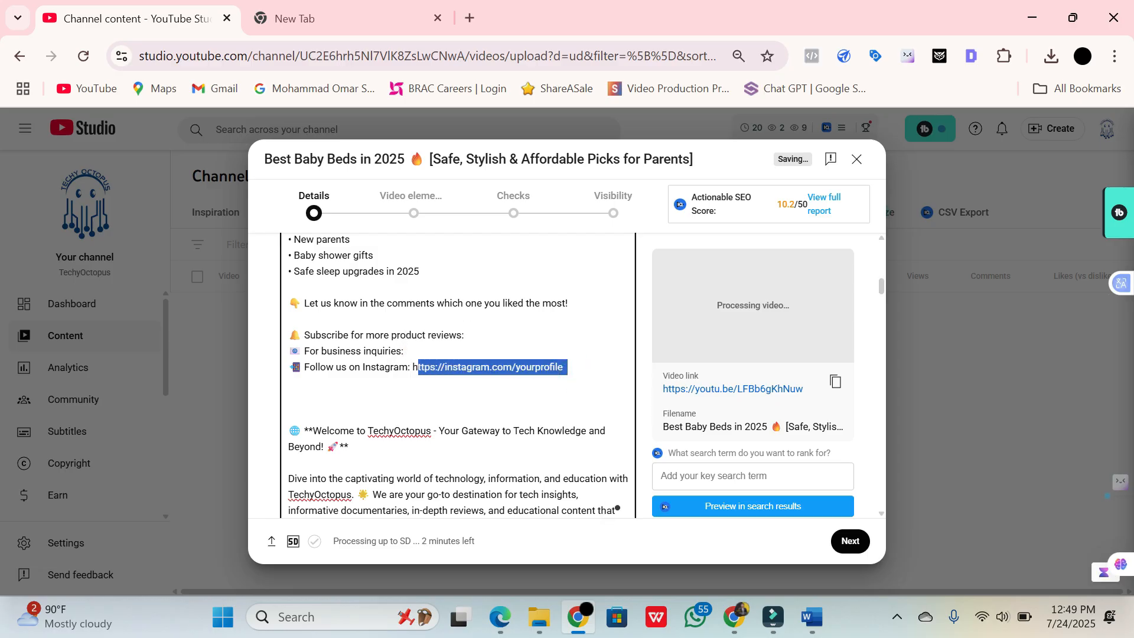
pyautogui.press('BackSpace')
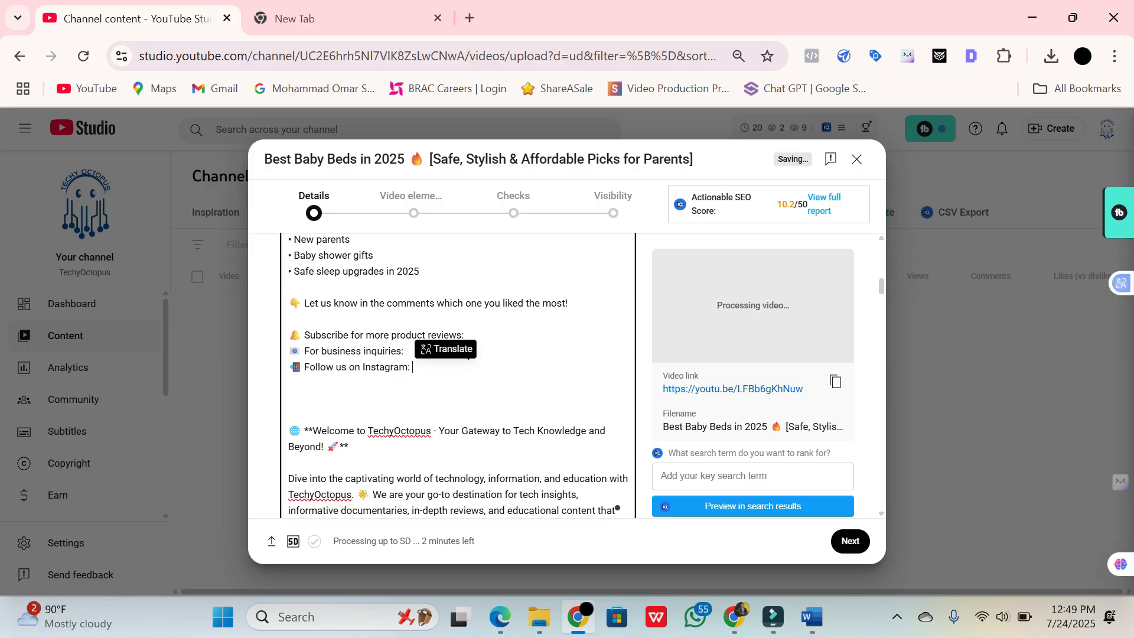
# - Upload the "Best Baby Beds in 2025" image from the "Youutbe video for course" folder as the video thumbnail
pyautogui.scroll(5, 617, 507)
pyautogui.scroll(-3, 458, 375)
pyautogui.scroll(-10, 626, 494)
pyautogui.scroll(-10, 617, 508)
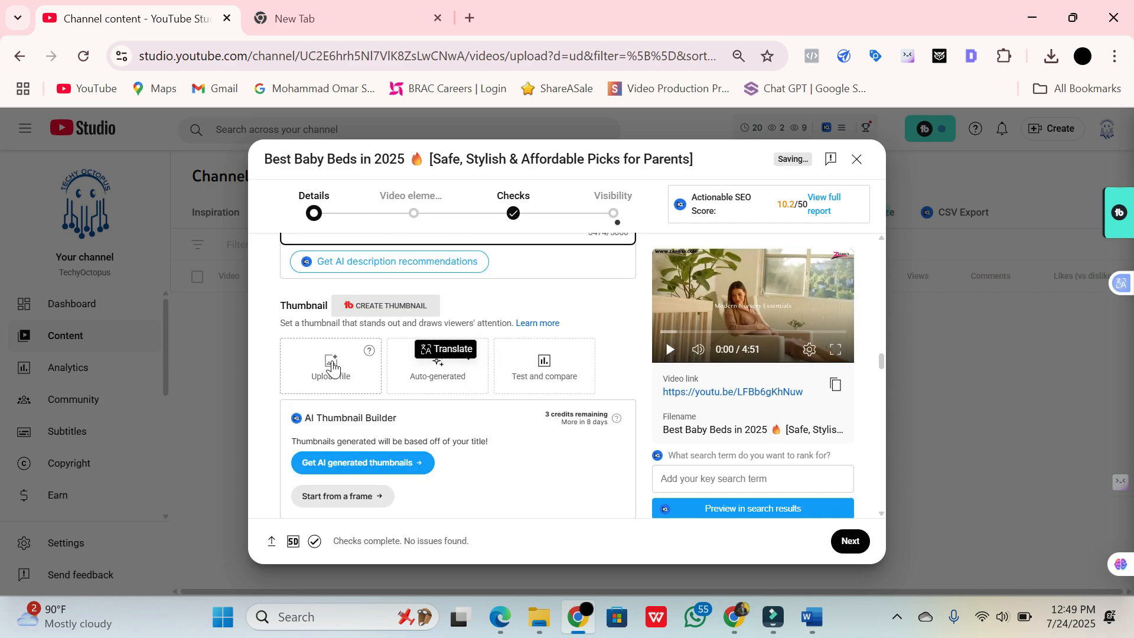
pyautogui.click(331, 363)
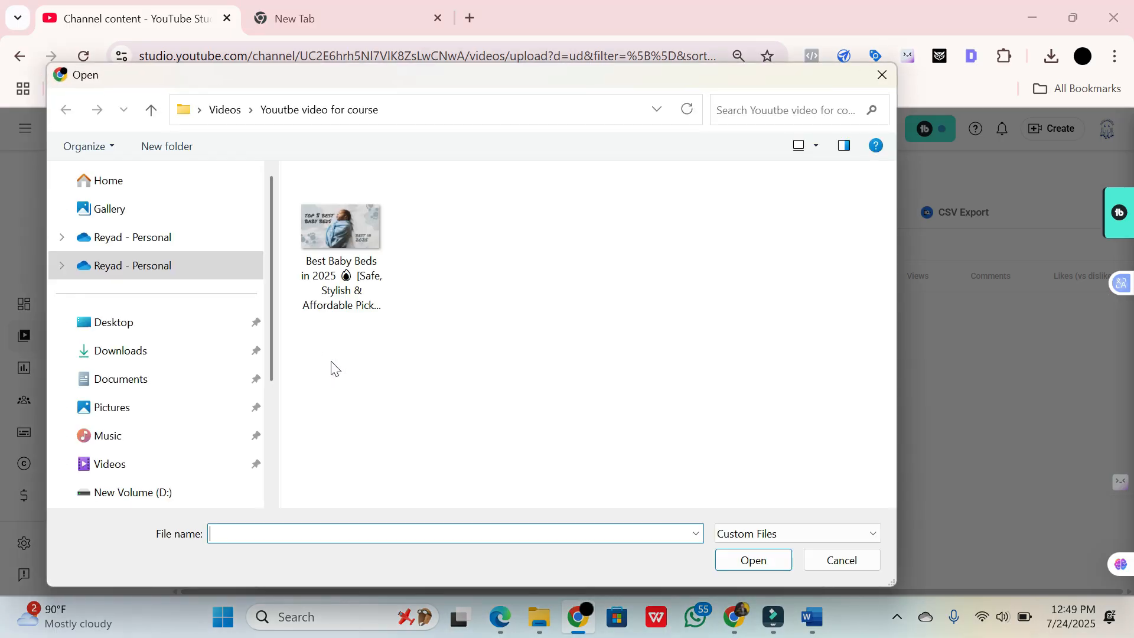
pyautogui.click(348, 233)
pyautogui.click(756, 561)
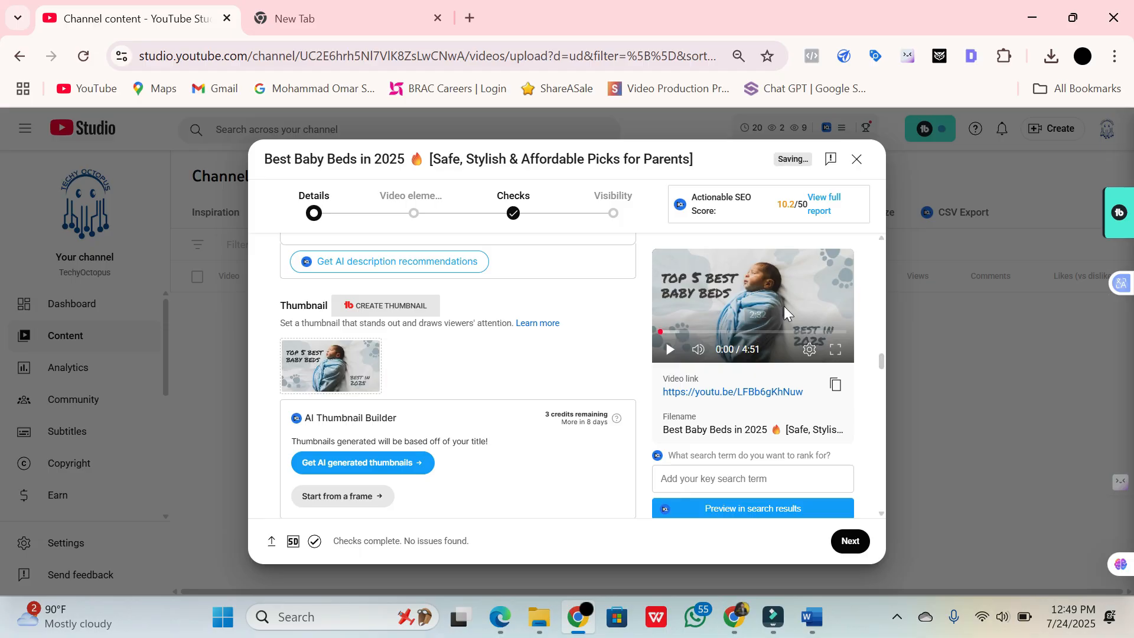
# - Start a new playlist for the video and title it "Baby beds in 2025"
pyautogui.scroll(-3, 719, 326)
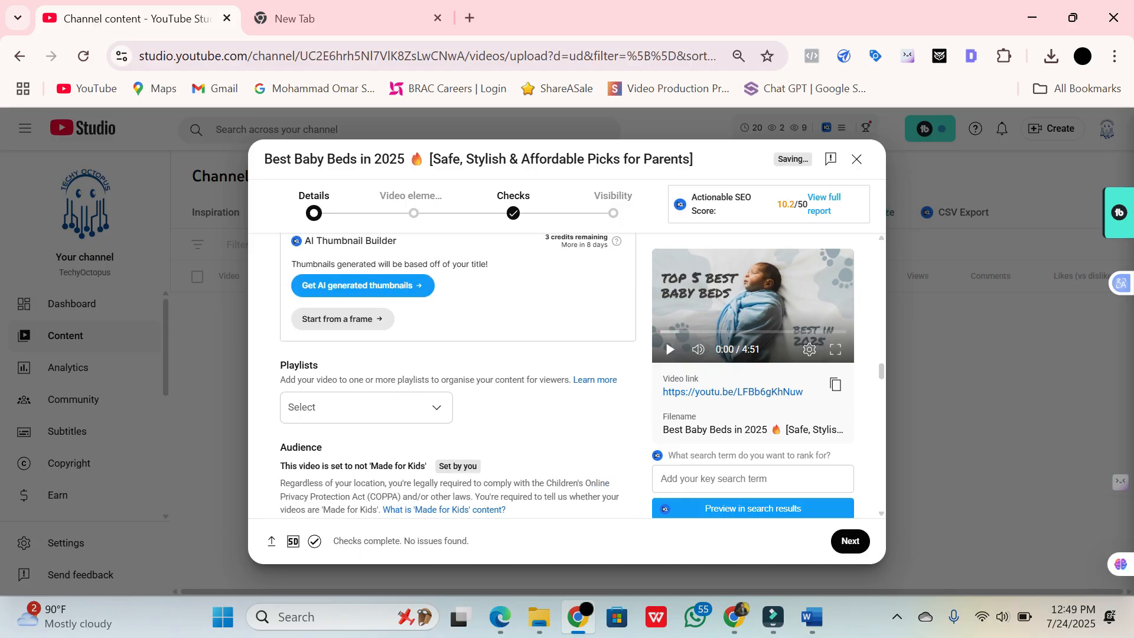
pyautogui.click(421, 416)
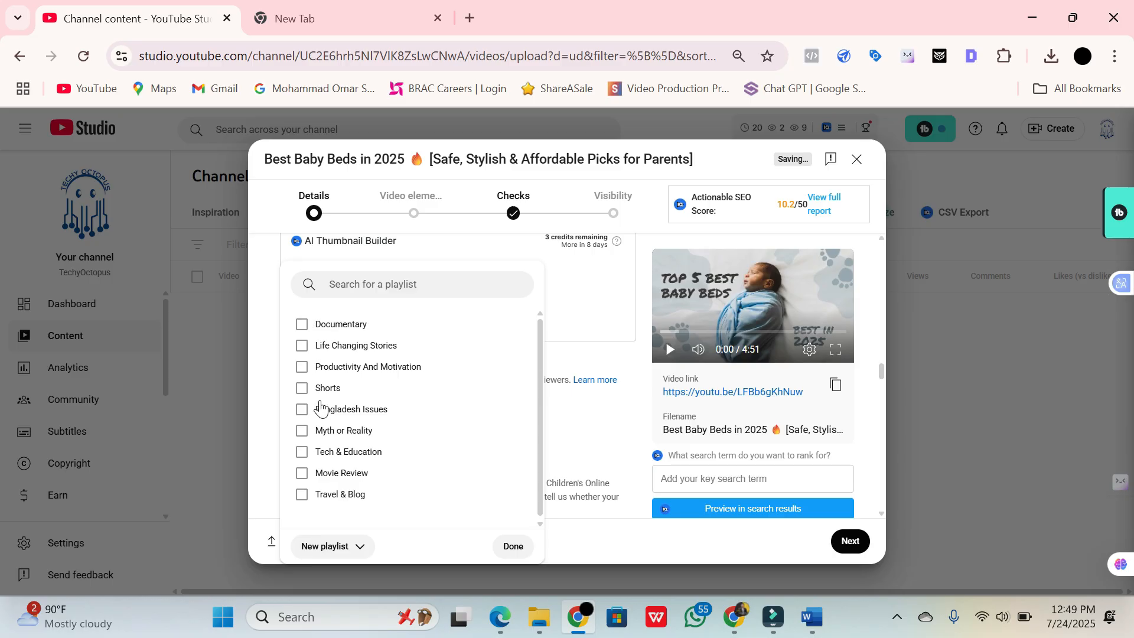
pyautogui.scroll(-1, 321, 396)
pyautogui.scroll(1, 328, 384)
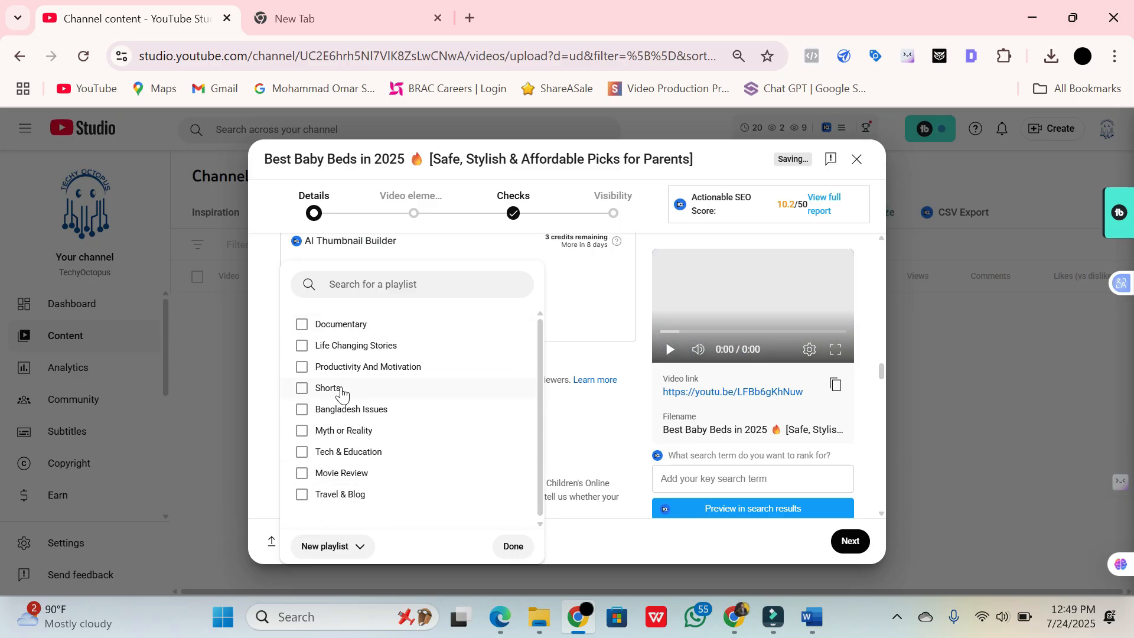
pyautogui.click(365, 555)
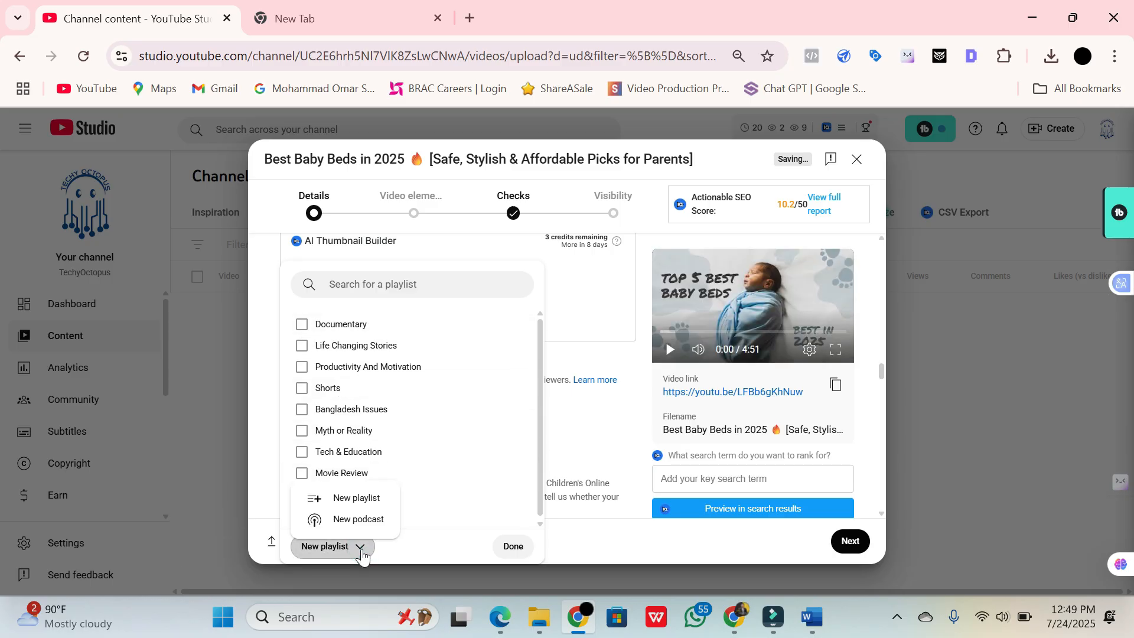
pyautogui.click(329, 498)
pyautogui.click(431, 255)
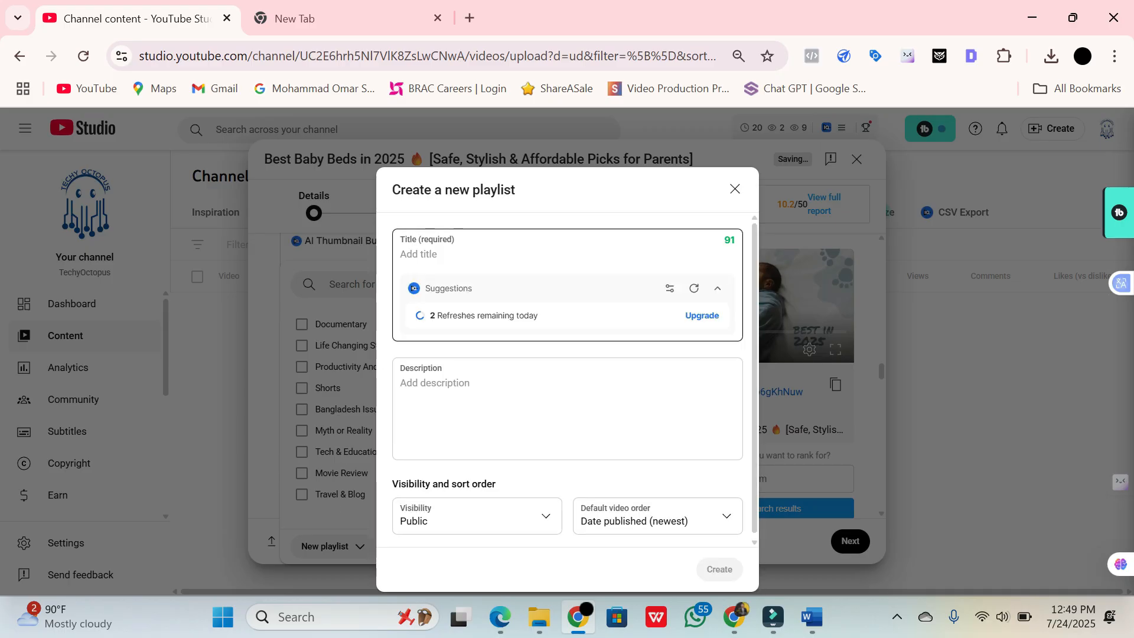
pyautogui.write('BB')
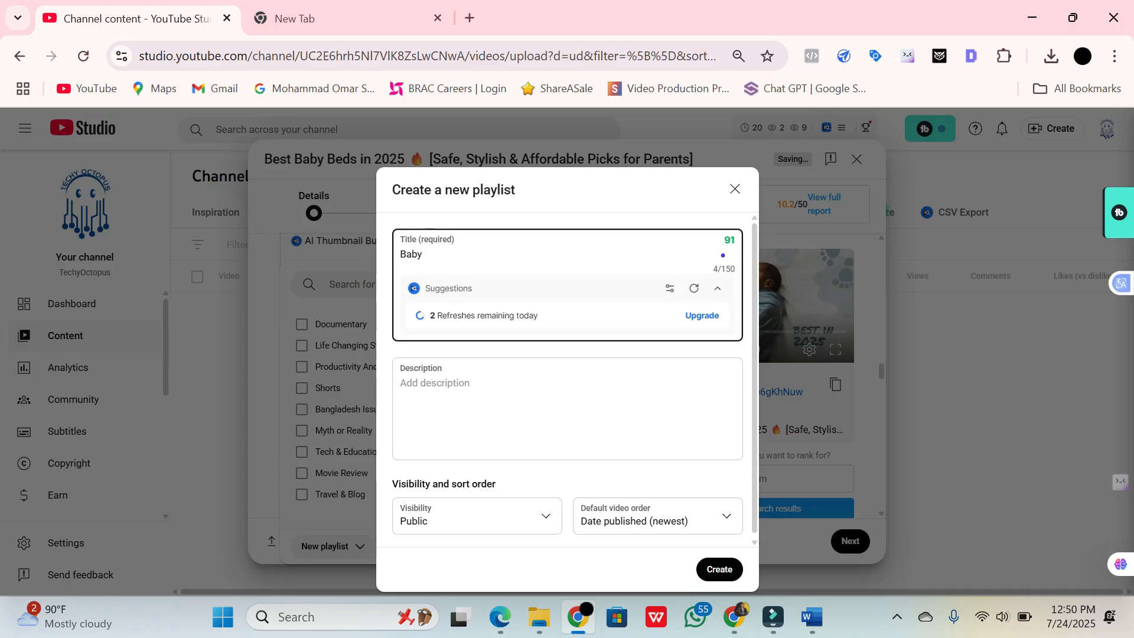
pyautogui.write('by beds in 2025')
# - Reuse the playlist title as its description, then create the public playlist and assign the video to it
pyautogui.hotkey('ctrl', 'a')
pyautogui.hotkey('ctrl', 'c')
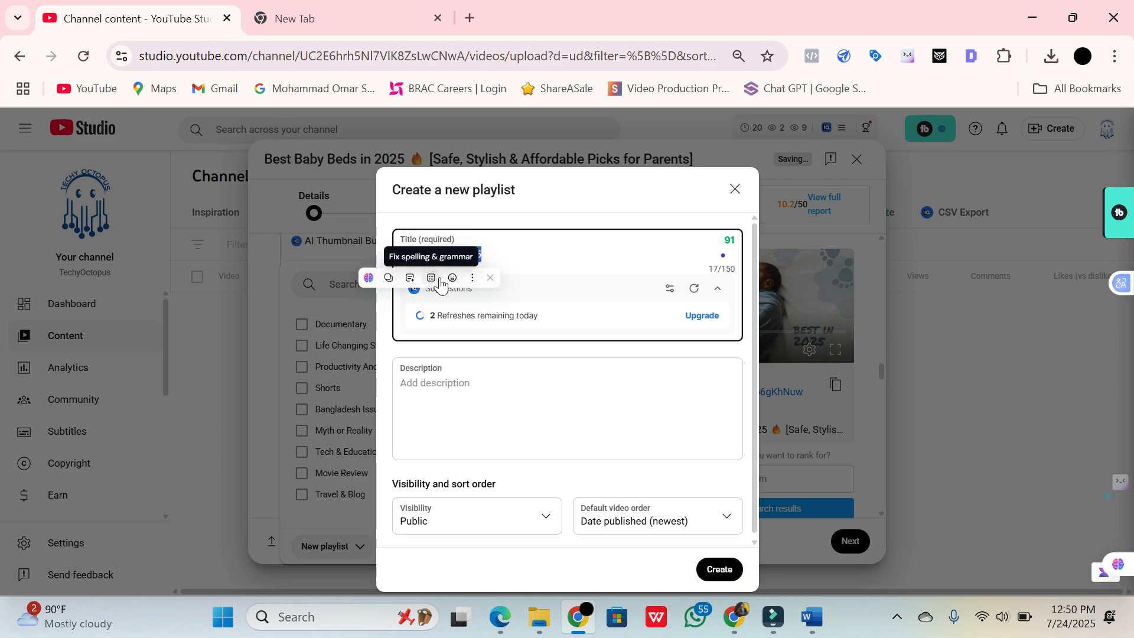
pyautogui.click(425, 387)
pyautogui.hotkey('ctrl', 'v')
pyautogui.click(721, 569)
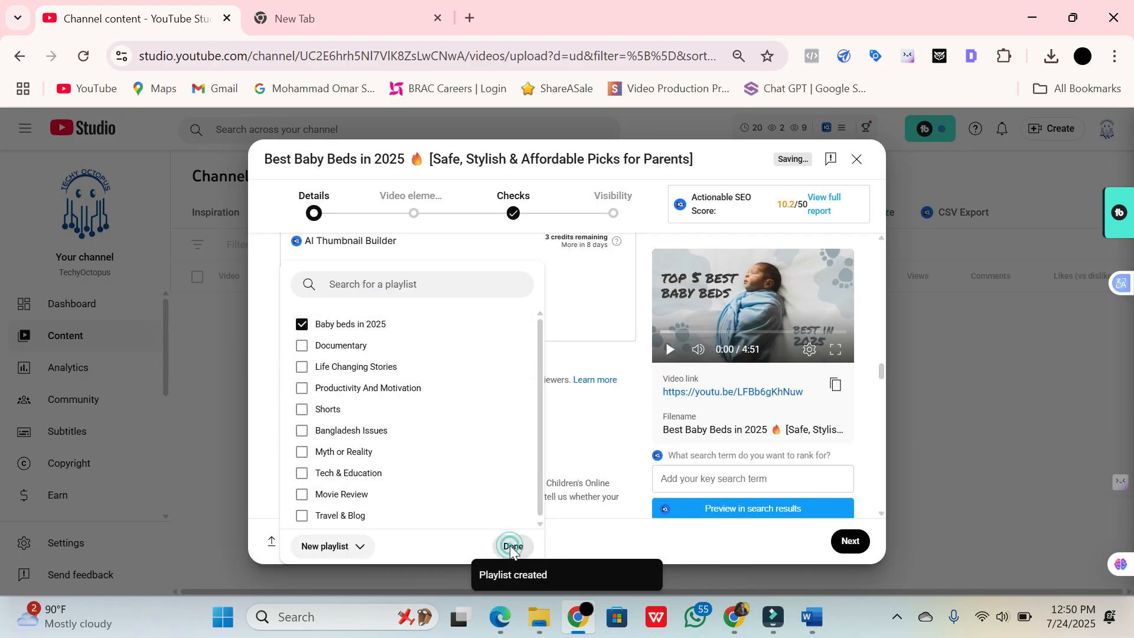
pyautogui.click(510, 544)
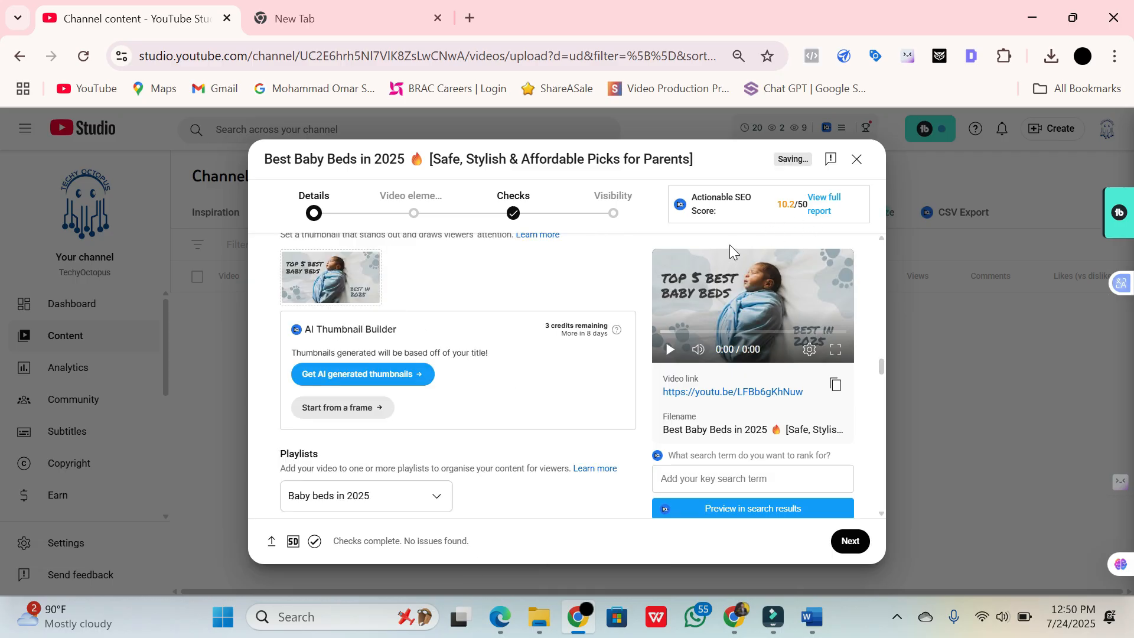
# - Answer No to the altered content question for the video
pyautogui.scroll(-3, 576, 422)
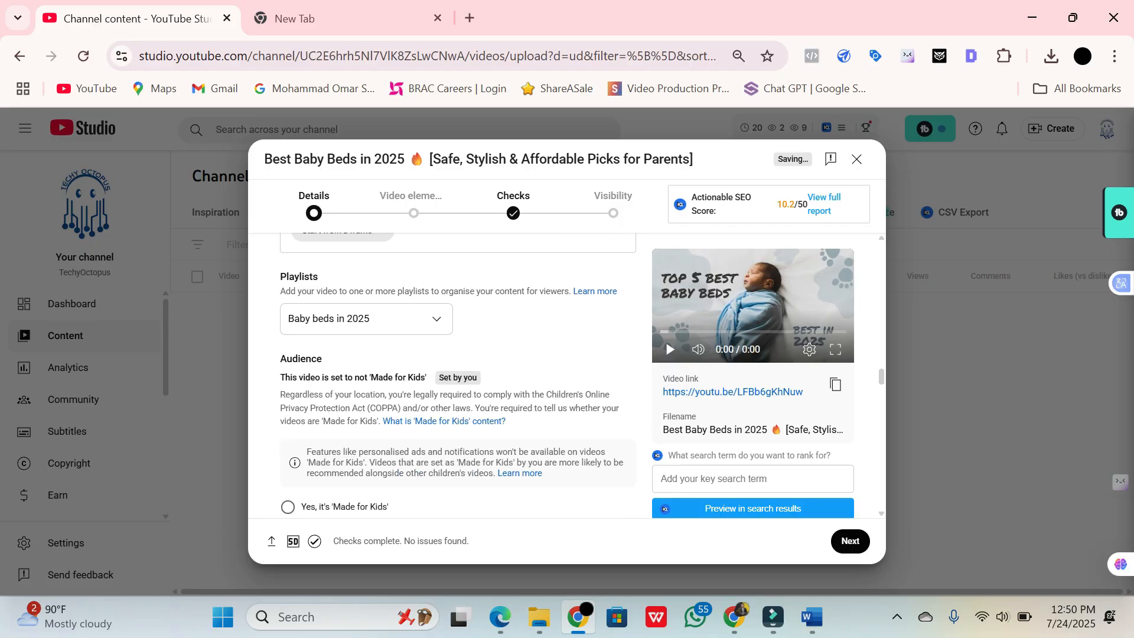
pyautogui.scroll(-7, 286, 437)
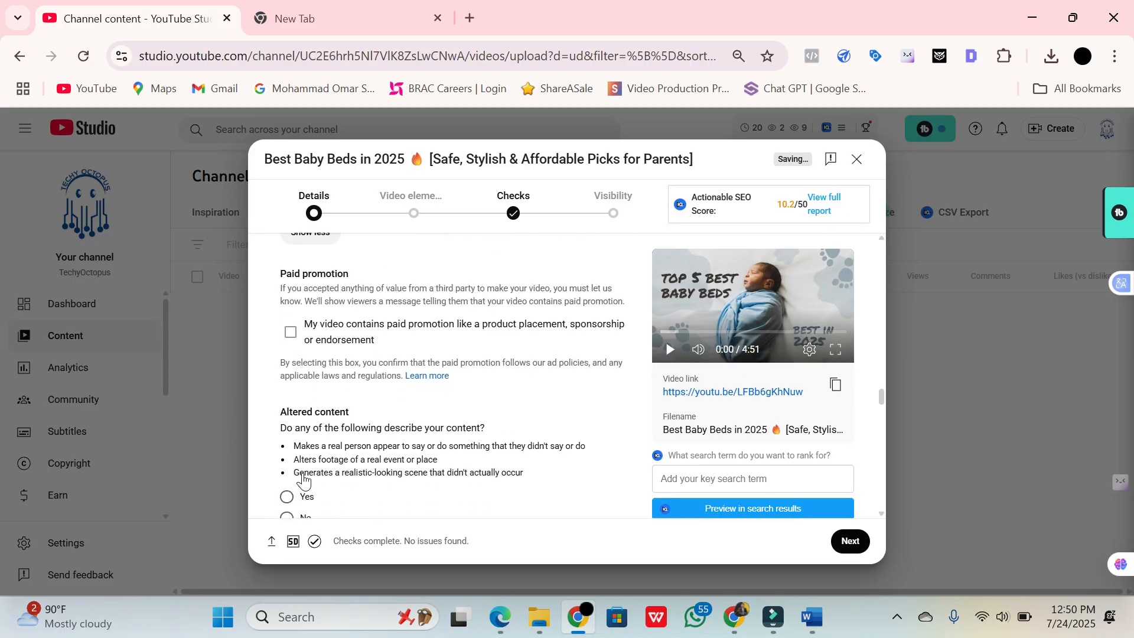
pyautogui.click(286, 436)
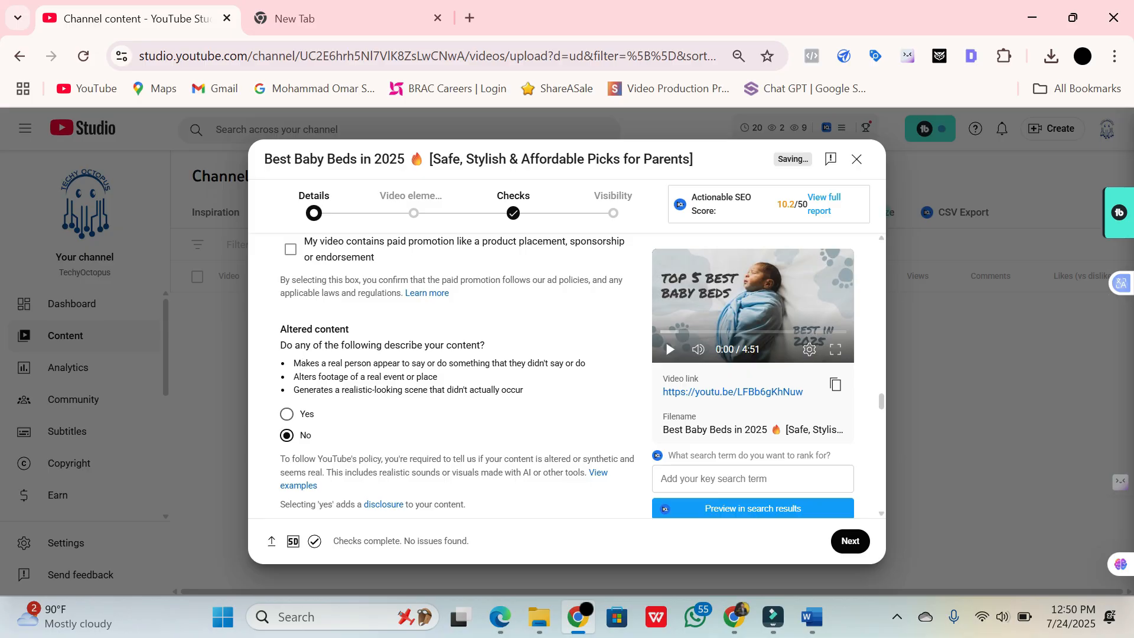
# - Copy the video title from the upload dialog's heading and add it to the video's tags
pyautogui.scroll(-9, 285, 455)
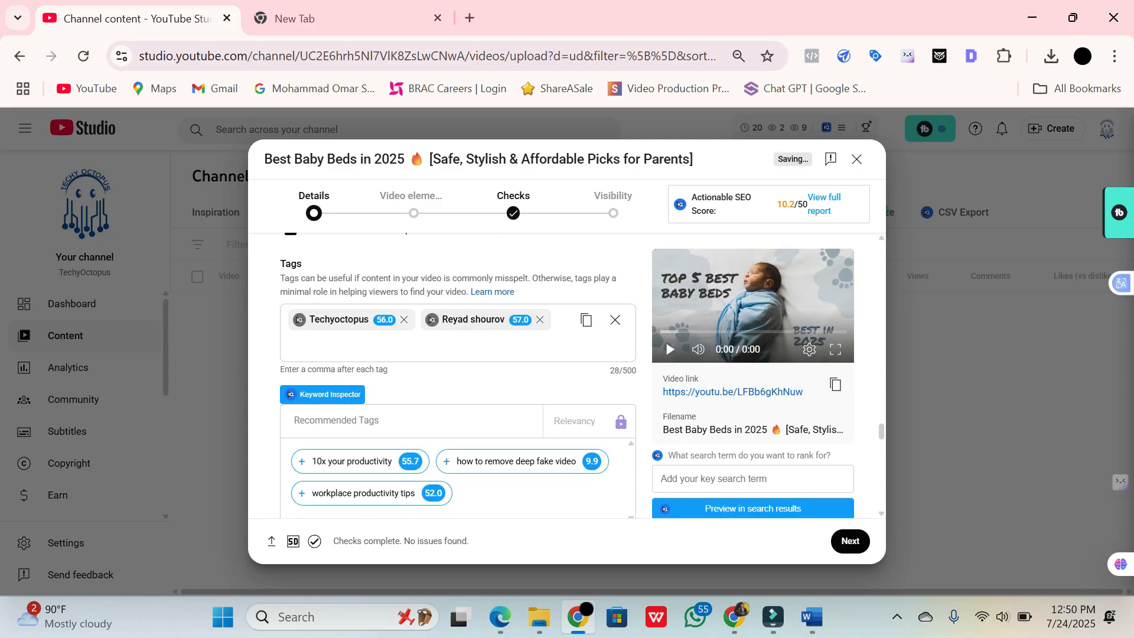
pyautogui.moveTo(691, 159); pyautogui.dragTo(255, 168)
pyautogui.hotkey('ctrl', 'c')
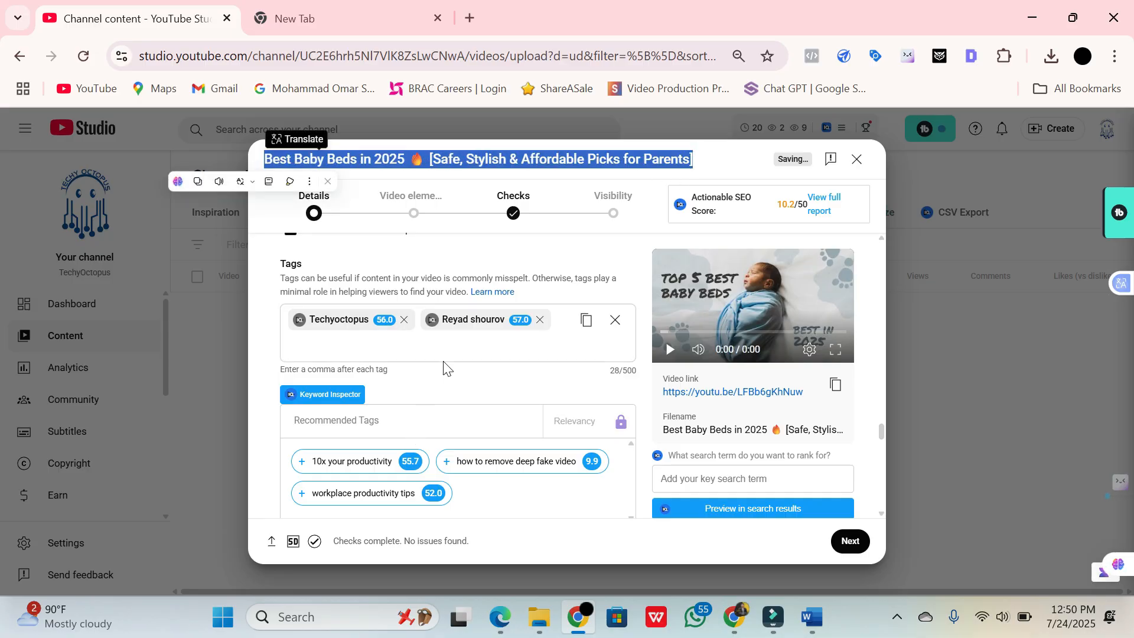
pyautogui.click(437, 346)
pyautogui.hotkey('ctrl', 'v')
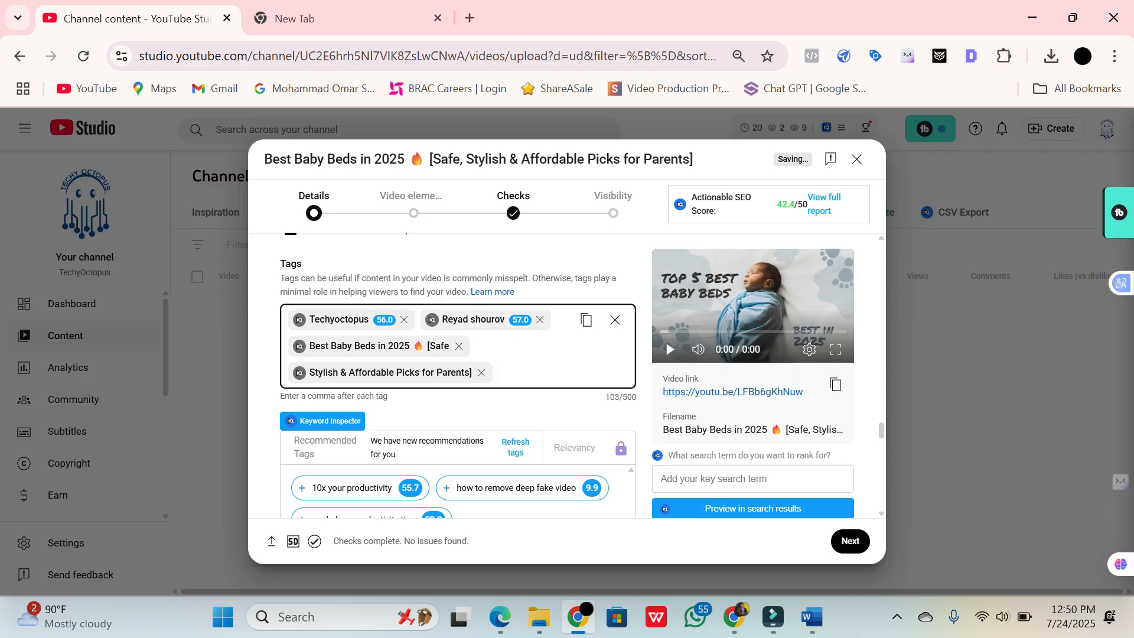
# - Copy "Best Baby Beds in 2025" from the dialog's heading and add it as a separate video tag
pyautogui.moveTo(405, 159); pyautogui.dragTo(261, 158)
pyautogui.hotkey('ctrl', 'c')
pyautogui.click(511, 367)
pyautogui.hotkey('ctrl', 'v')
pyautogui.press('Return')
# - Copy the full tag list from the Youtube Marketing document and add it to the video's tags
pyautogui.click(734, 616)
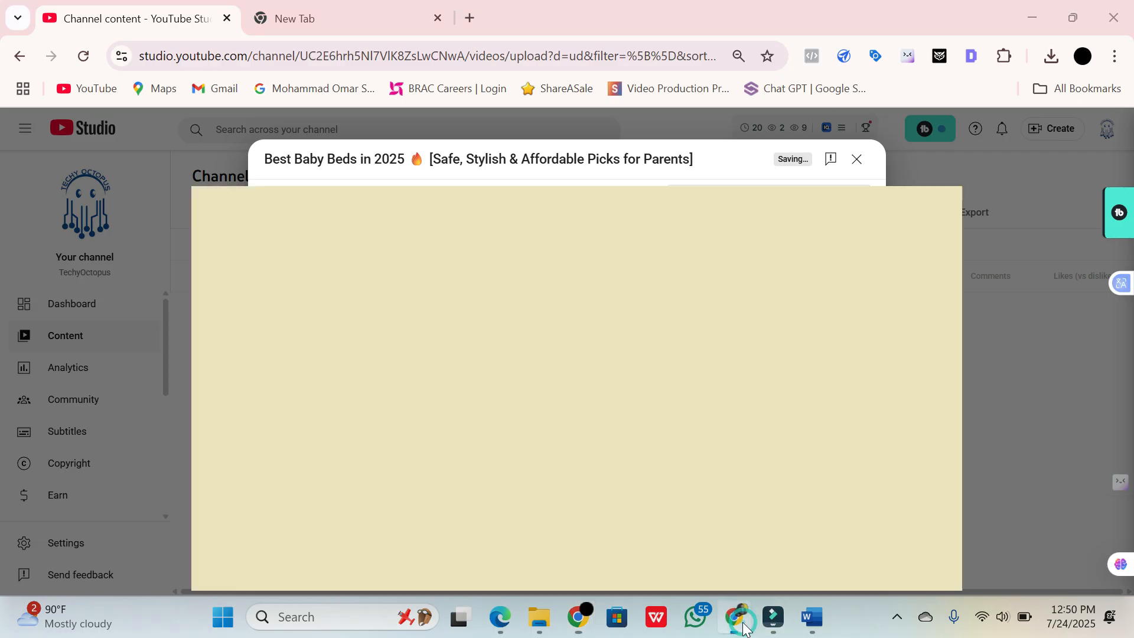
pyautogui.scroll(-5, 627, 384)
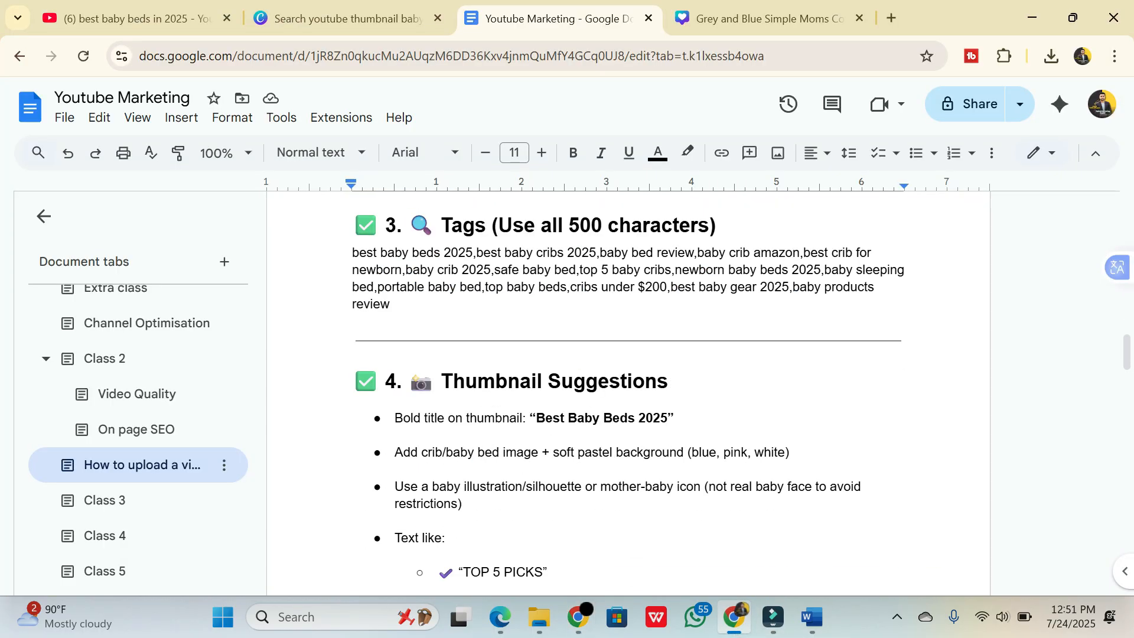
pyautogui.moveTo(351, 251); pyautogui.dragTo(357, 322)
pyautogui.hotkey('ctrl', 'c')
pyautogui.click(1032, 17)
pyautogui.hotkey('ctrl', 'v')
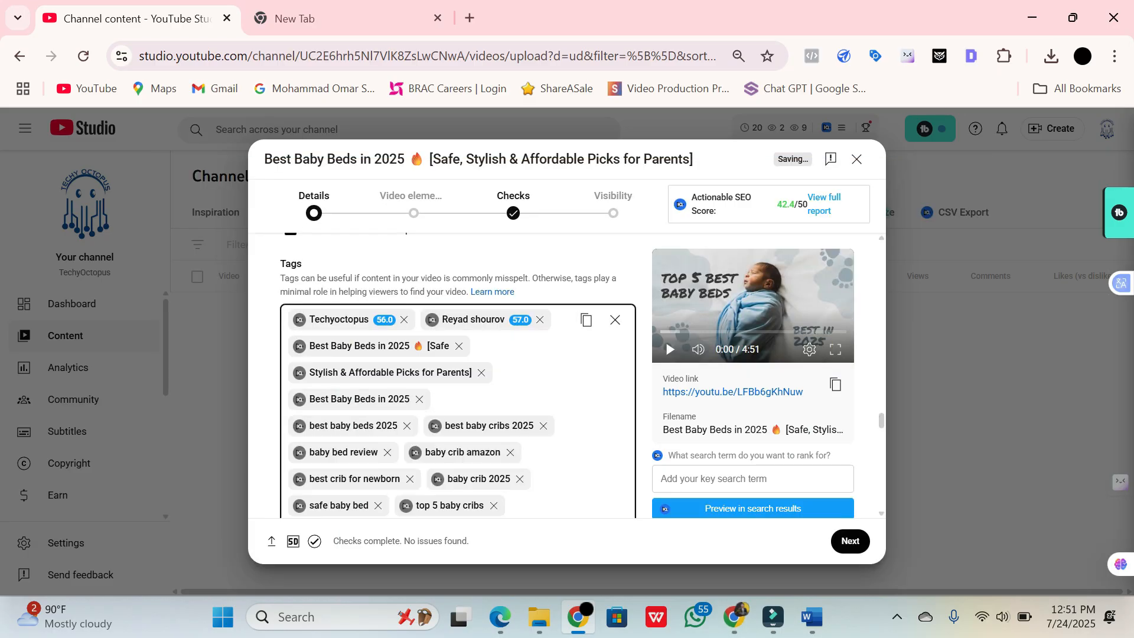
pyautogui.scroll(-3, 437, 423)
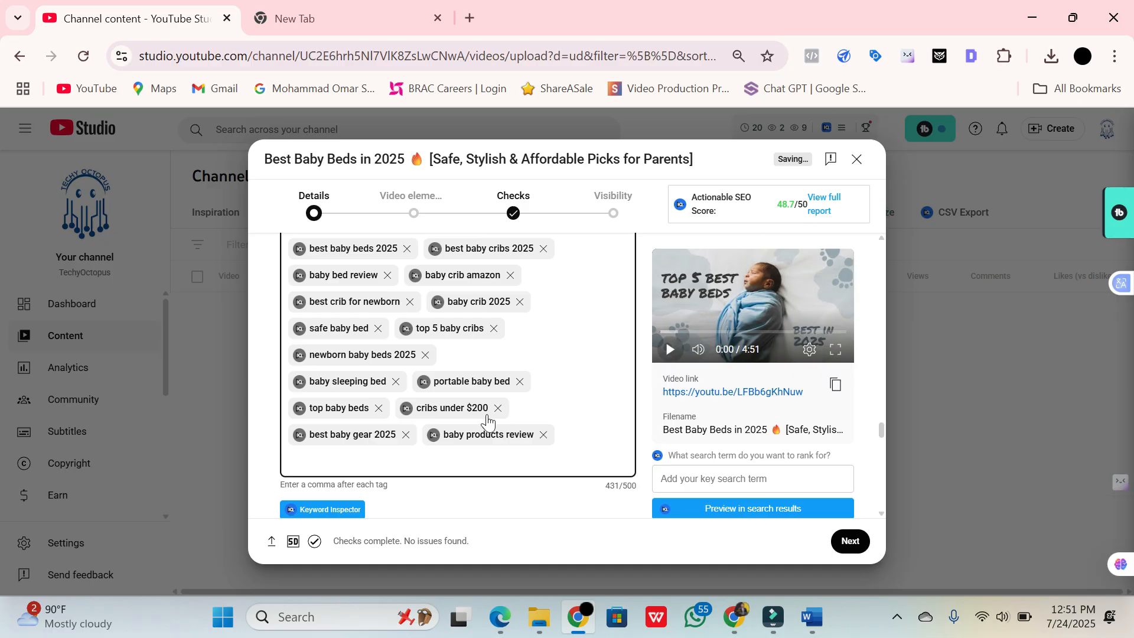
# - Copy the document's "Hashtags for Discovery" line, #BestBabyBeds2025 through #BabyCare, and append it after the existing hashtags in the video description
pyautogui.scroll(15, 488, 428)
pyautogui.scroll(1, 437, 454)
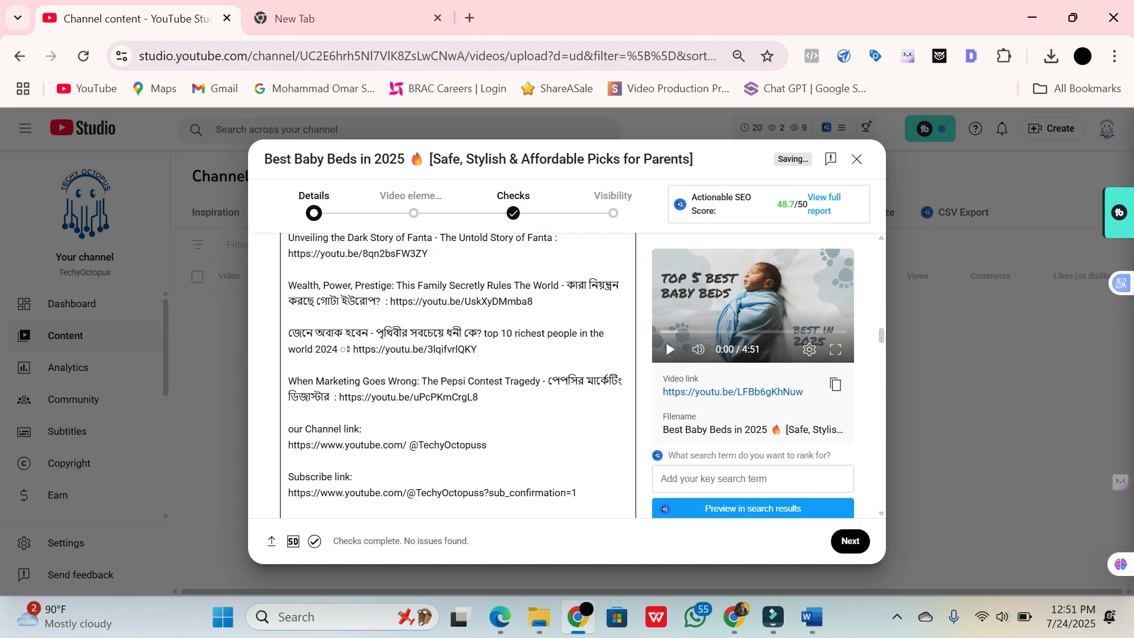
pyautogui.scroll(-2, 427, 466)
pyautogui.click(521, 396)
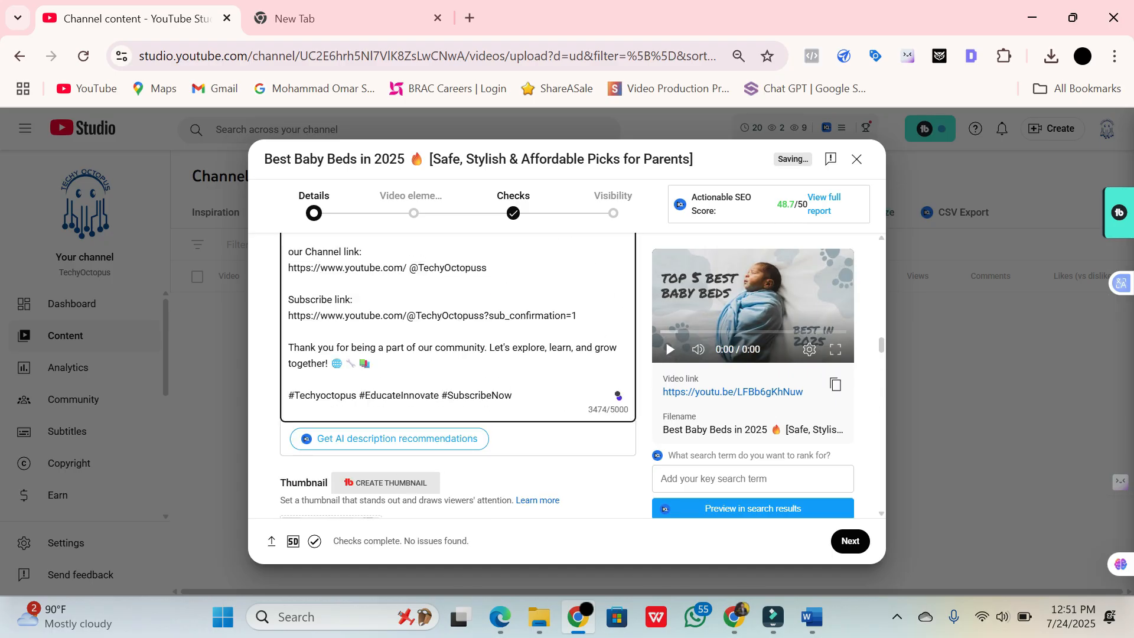
pyautogui.press('Return')
pyautogui.click(734, 617)
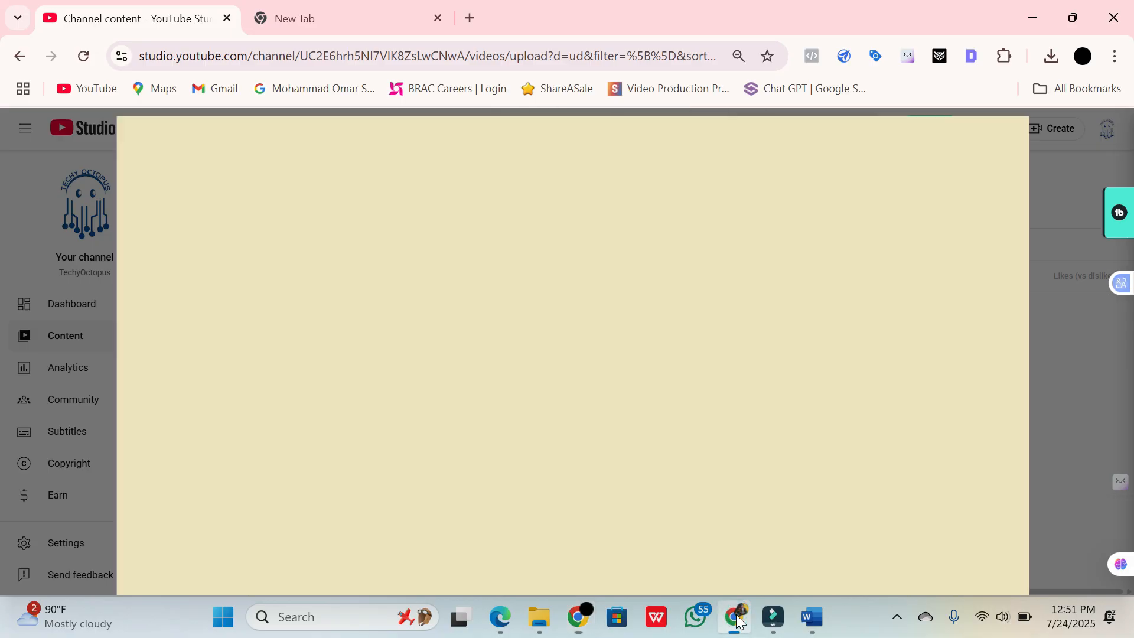
pyautogui.scroll(-10, 628, 390)
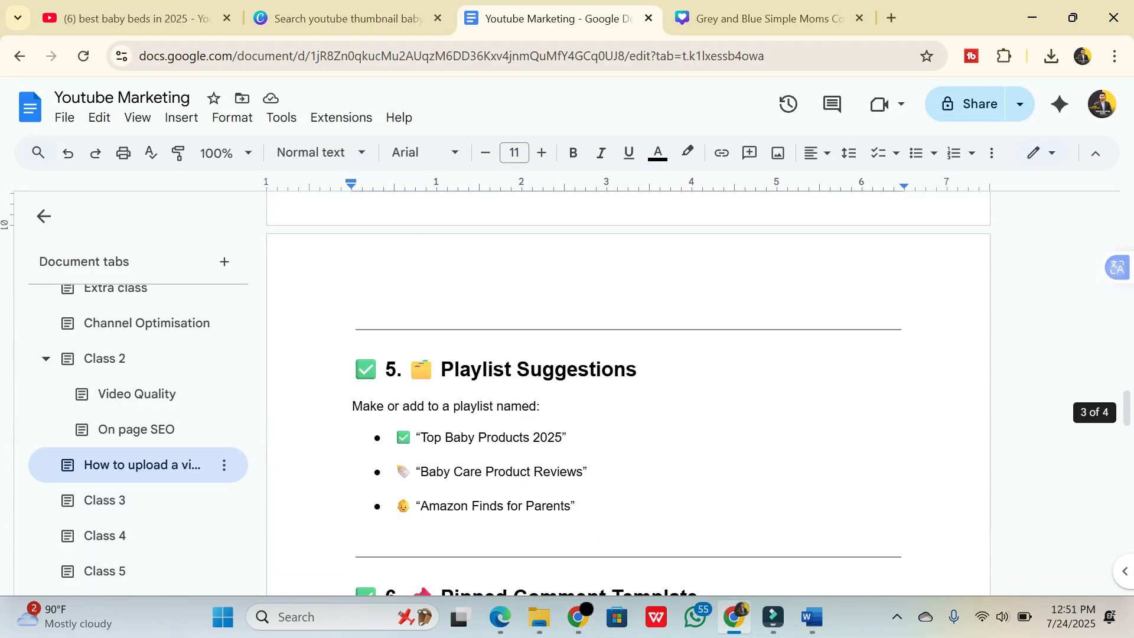
pyautogui.scroll(-10, 628, 389)
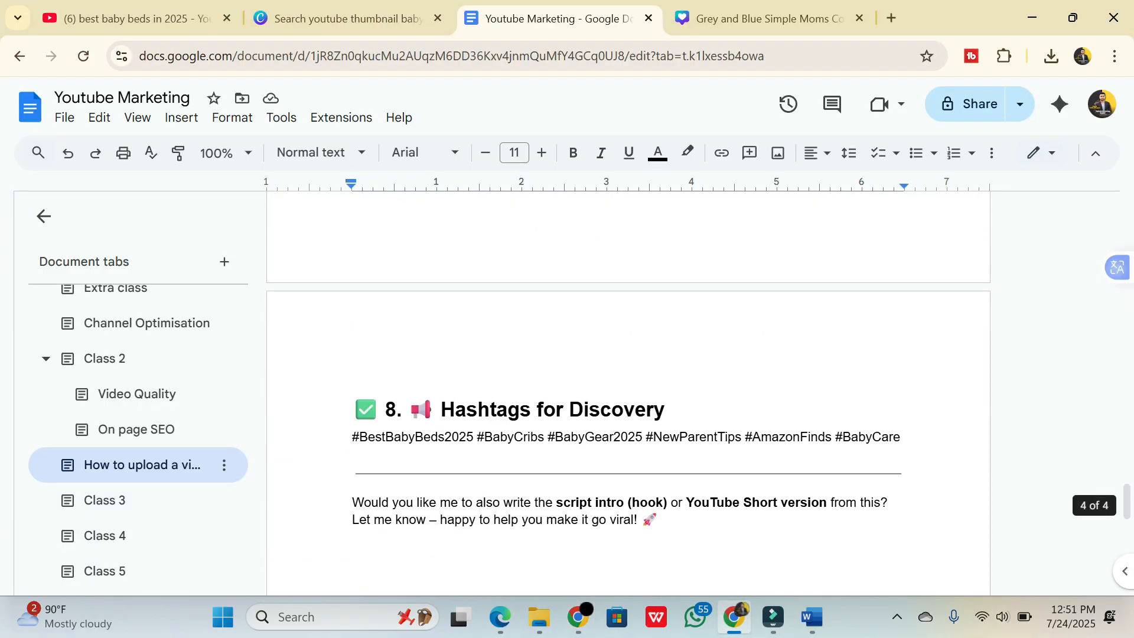
pyautogui.moveTo(352, 261); pyautogui.dragTo(901, 260)
pyautogui.hotkey('ctrl', 'c')
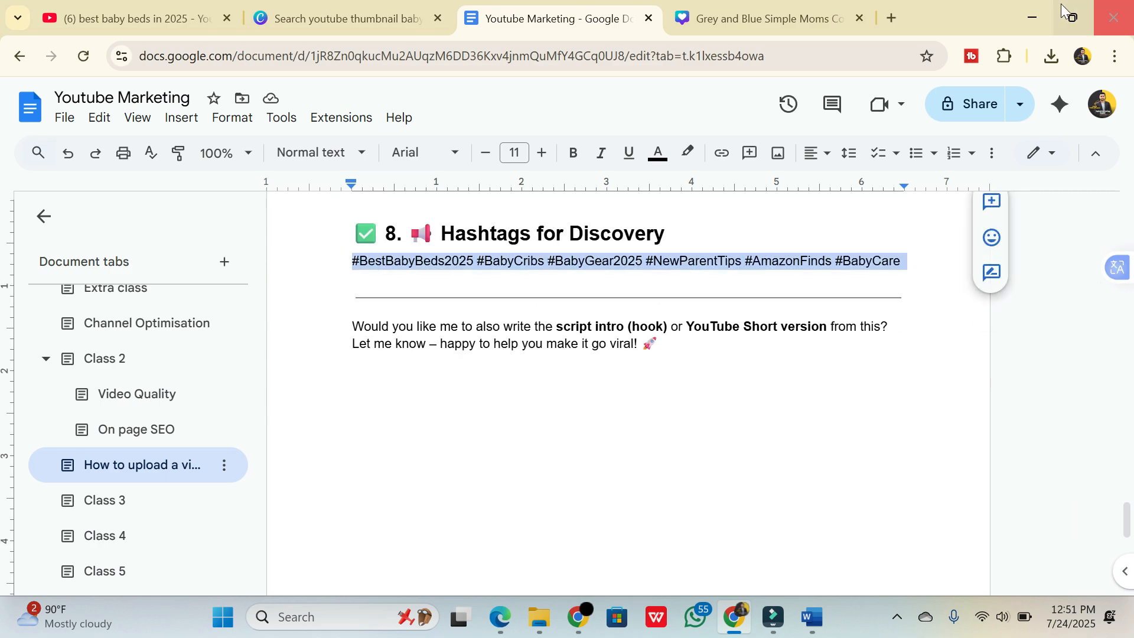
pyautogui.click(1032, 18)
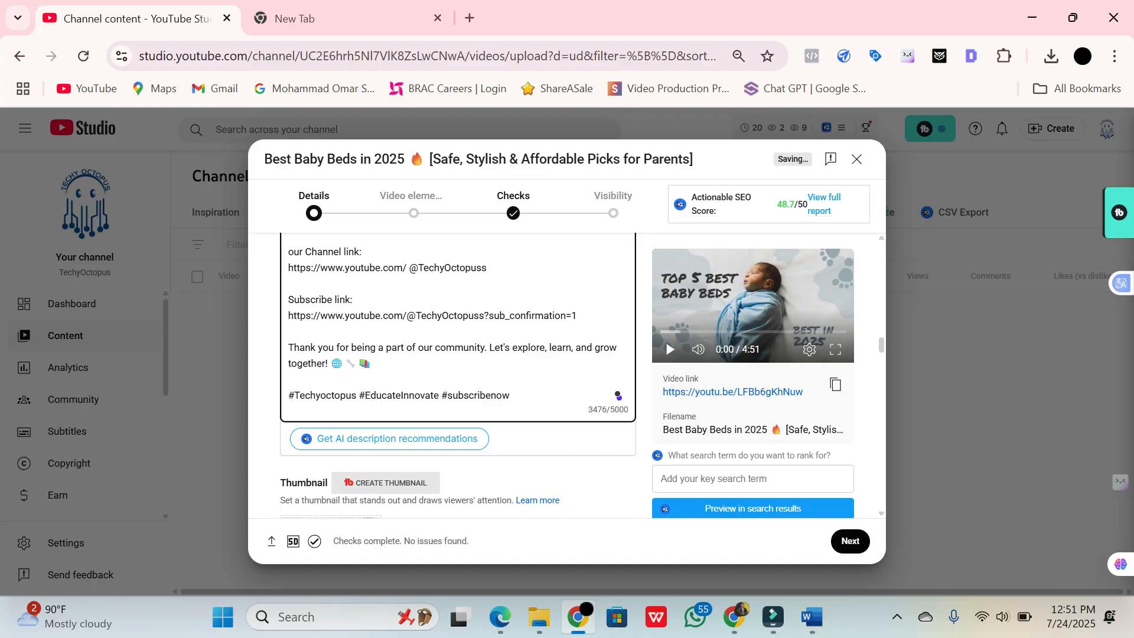
pyautogui.hotkey('ctrl', 'v')
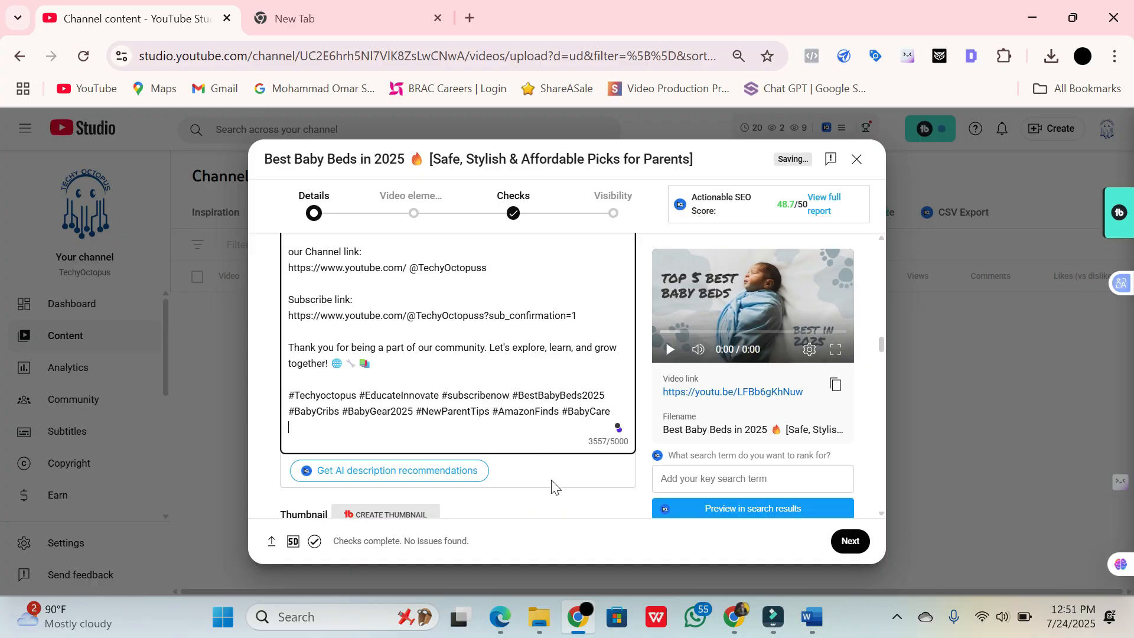
# - Copy the document's tag list again and insert it above the description's hashtags, introduced by "our tags:"
pyautogui.click(734, 617)
pyautogui.scroll(20, 628, 390)
pyautogui.scroll(15, 628, 389)
pyautogui.scroll(-12, 628, 390)
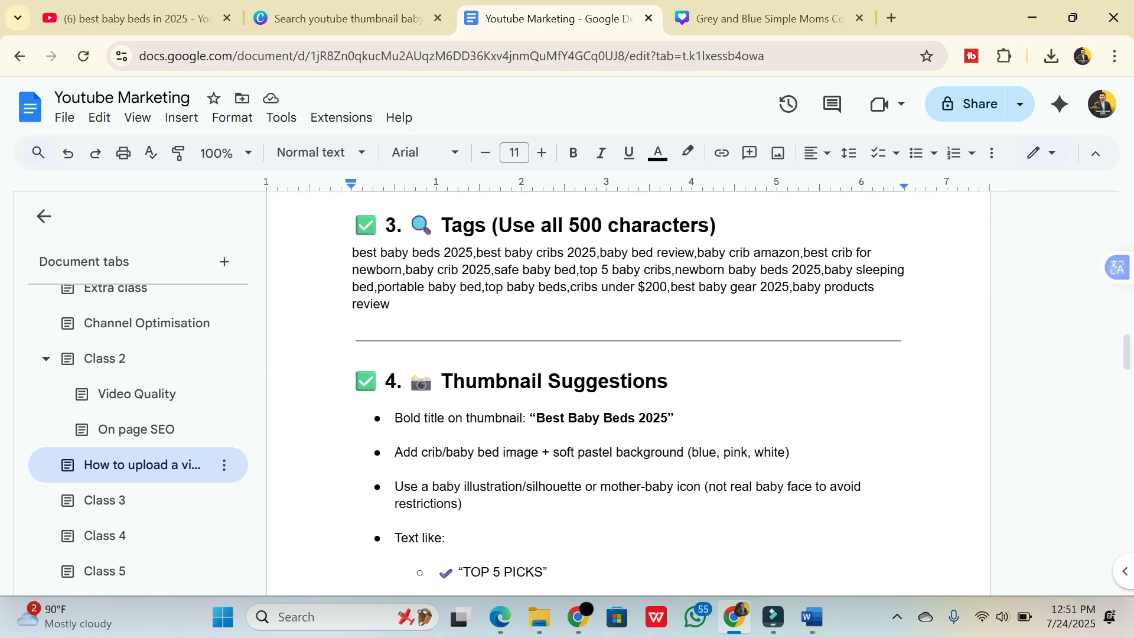
pyautogui.click(352, 227)
pyautogui.moveTo(352, 253); pyautogui.dragTo(399, 306)
pyautogui.hotkey('ctrl', 'c')
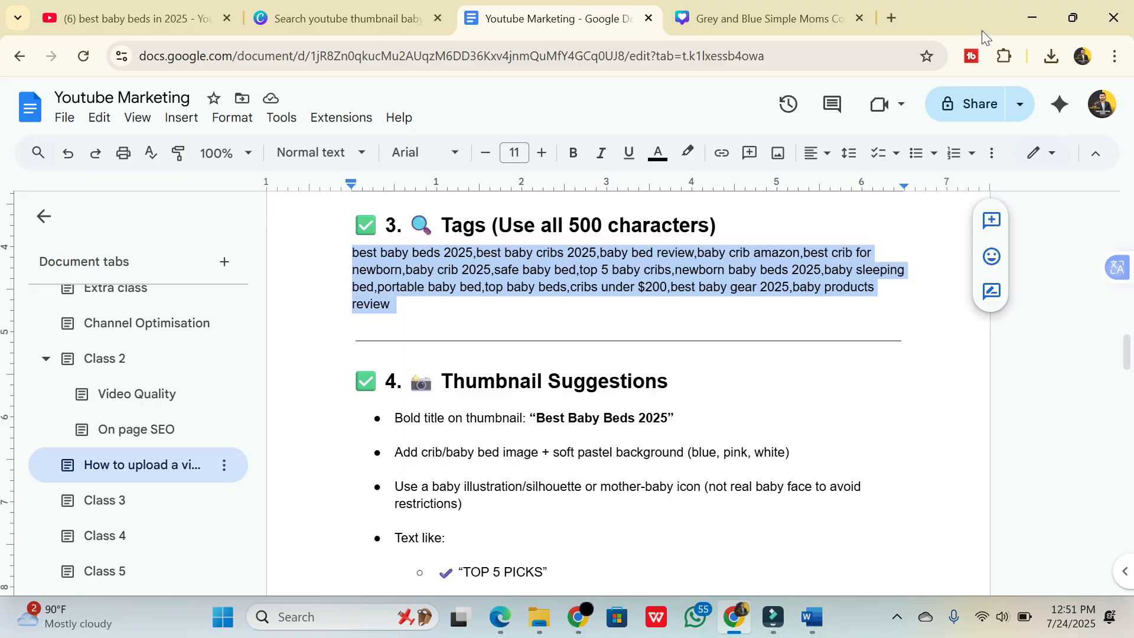
pyautogui.click(1032, 17)
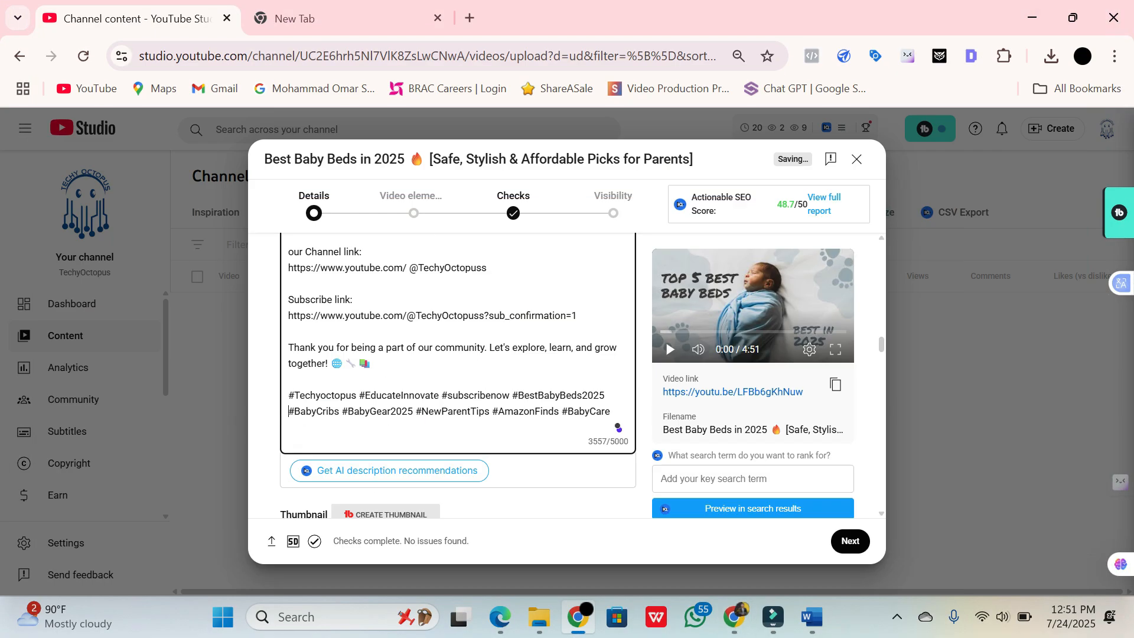
pyautogui.press('Return')
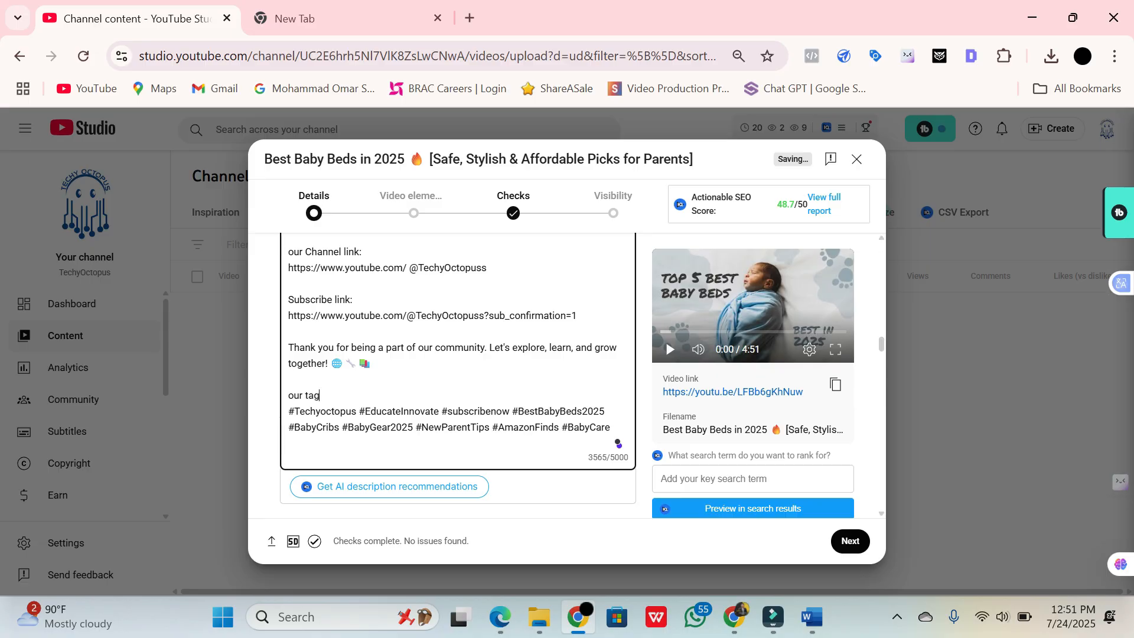
pyautogui.hotkey('ctrl', 'v')
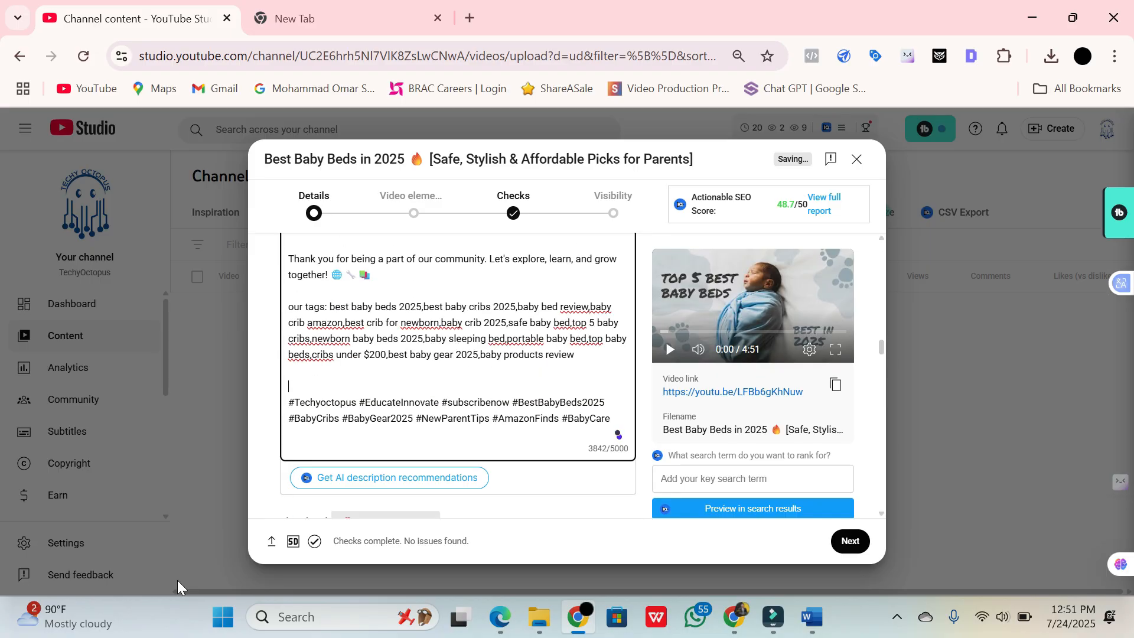
# - Delete the "our tags:" paragraph from the video description
pyautogui.scroll(-4, 501, 451)
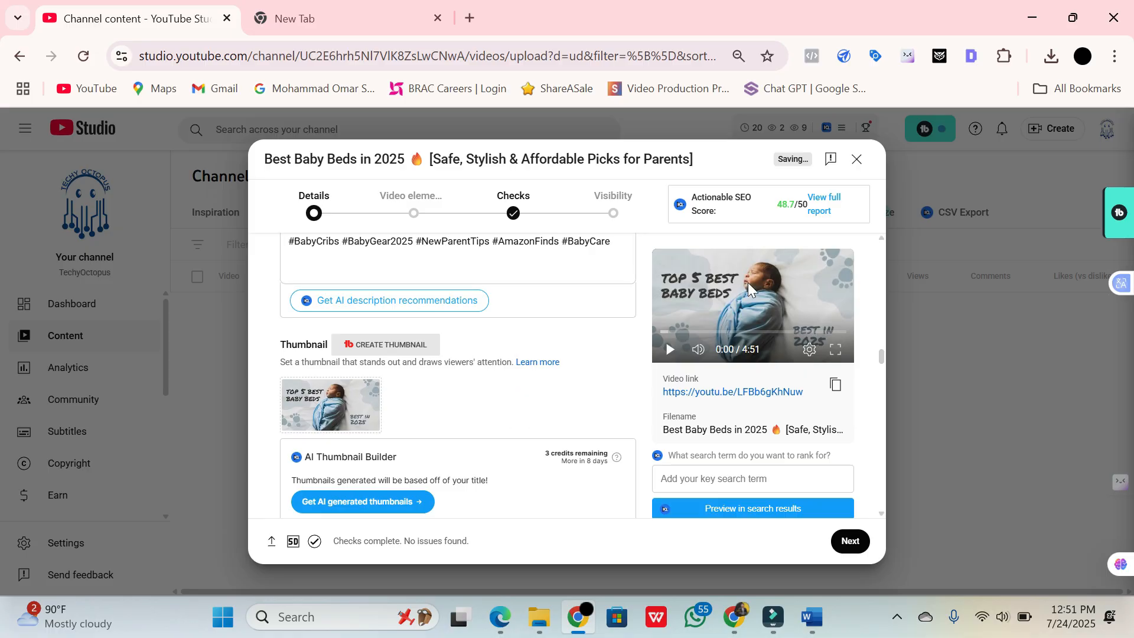
pyautogui.scroll(3, 548, 301)
pyautogui.moveTo(288, 306); pyautogui.dragTo(566, 354)
pyautogui.press('BackSpace')
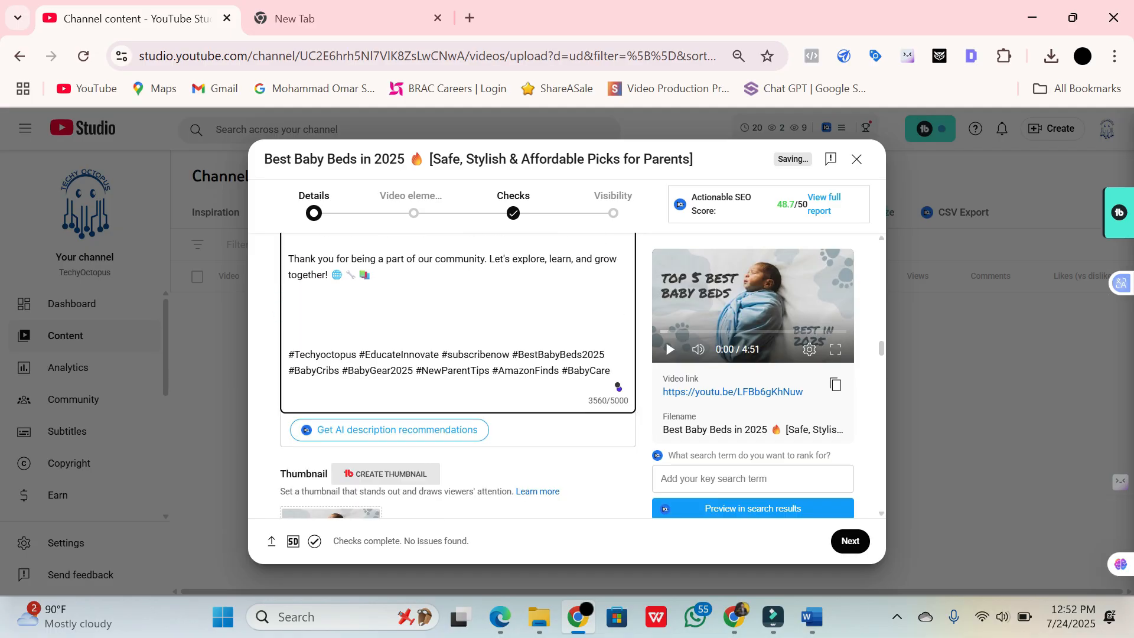
# - Refresh the recommended tags and add "best baby cribs review" to the video's tags
pyautogui.scroll(-15, 445, 384)
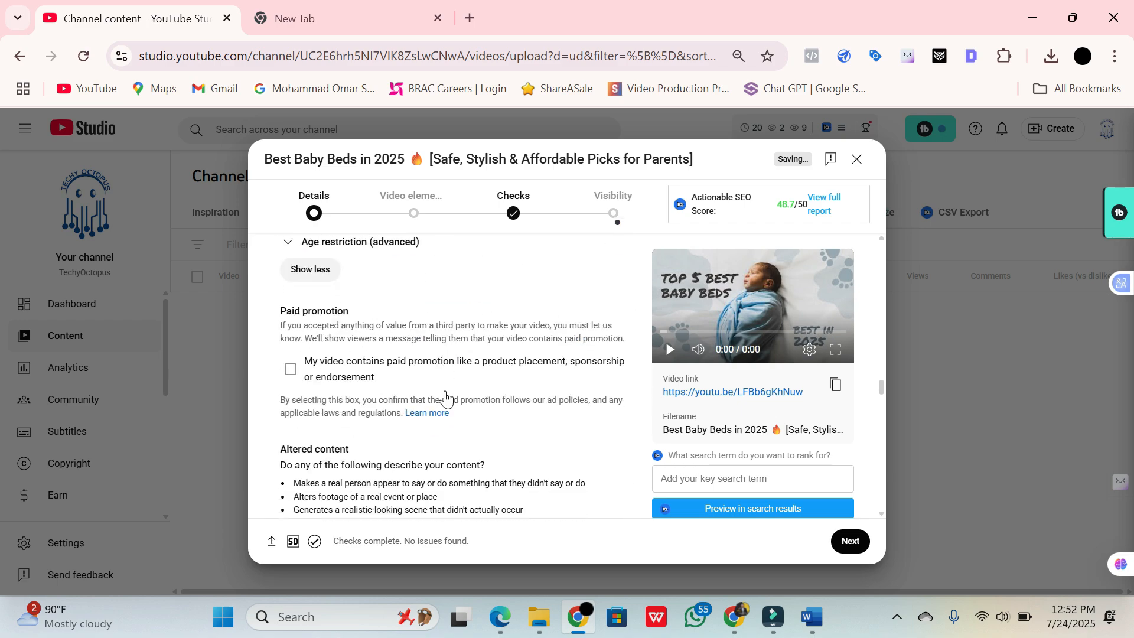
pyautogui.scroll(-4, 446, 398)
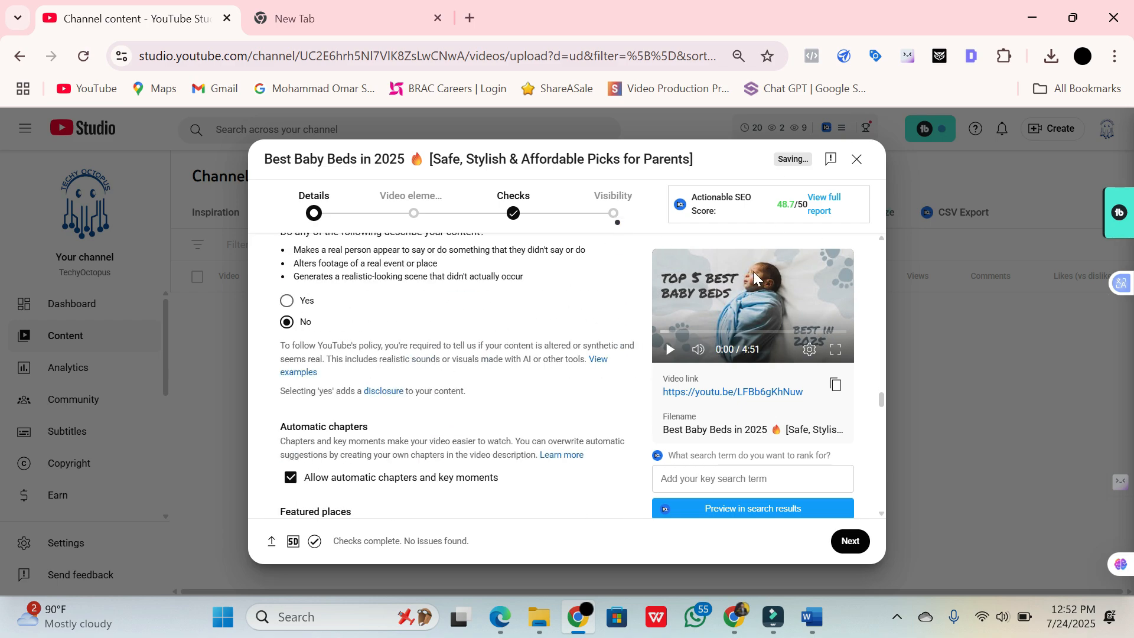
pyautogui.scroll(-12, 341, 396)
pyautogui.scroll(3, 348, 394)
pyautogui.scroll(-1, 582, 322)
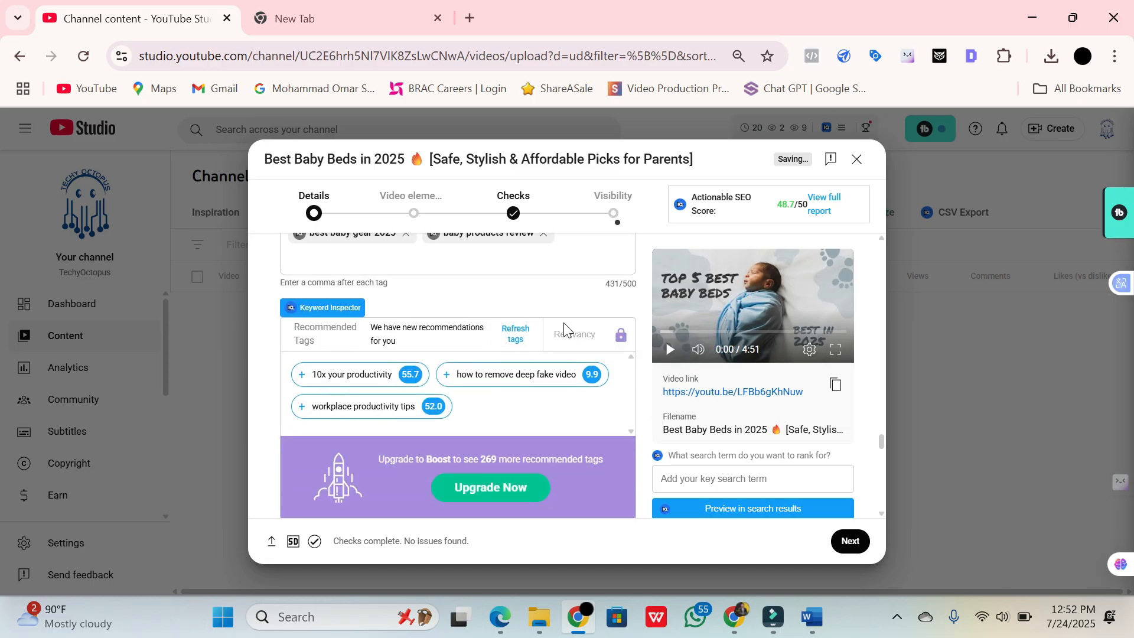
pyautogui.click(511, 342)
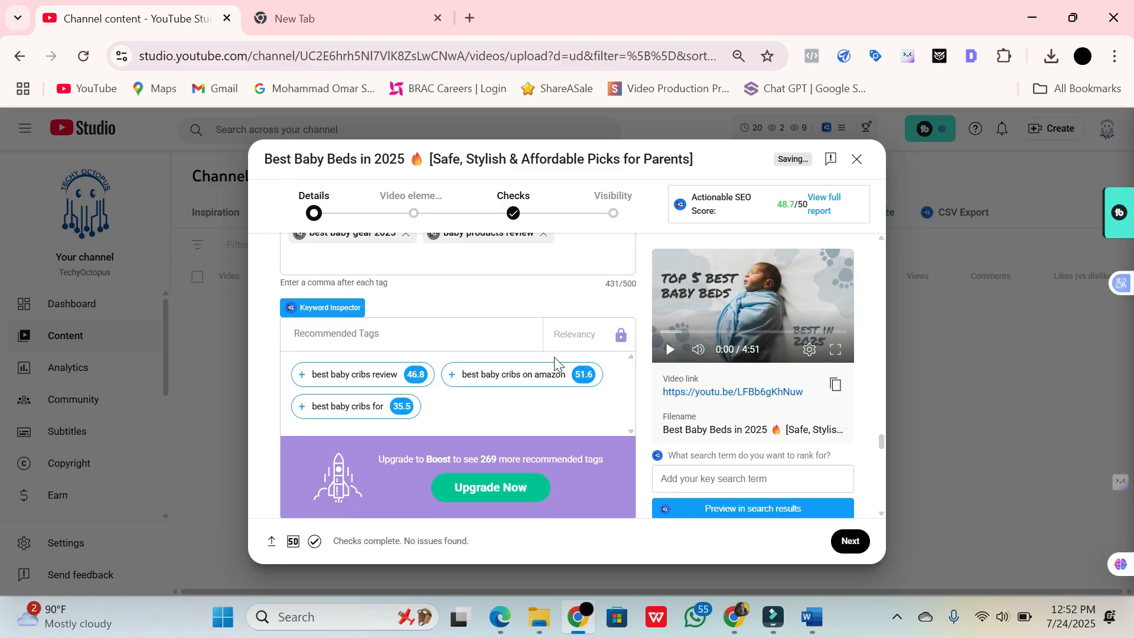
pyautogui.click(335, 381)
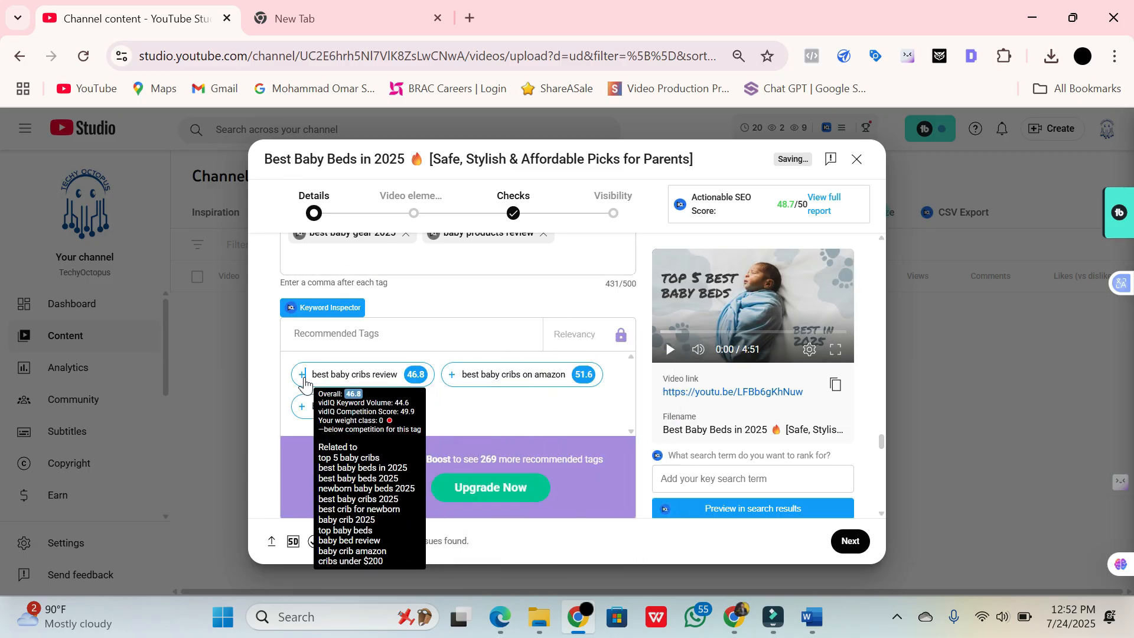
# - Add the recommended tags "best baby cribs on amazon" and "best baby cribs for", and remove "best baby cribs for" again
pyautogui.click(469, 375)
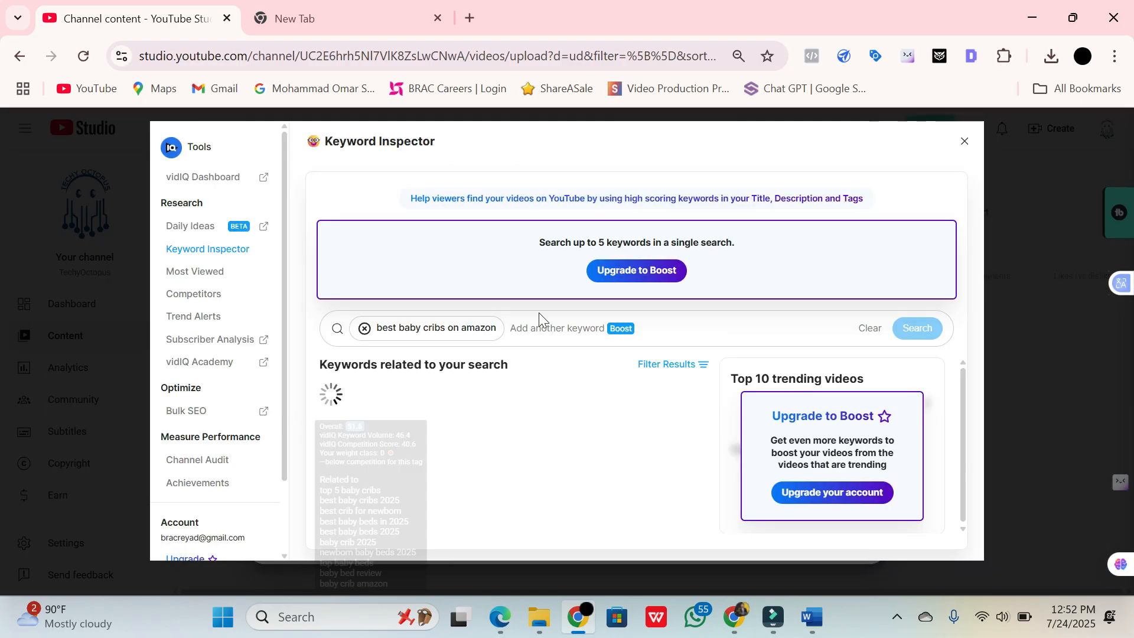
pyautogui.click(964, 142)
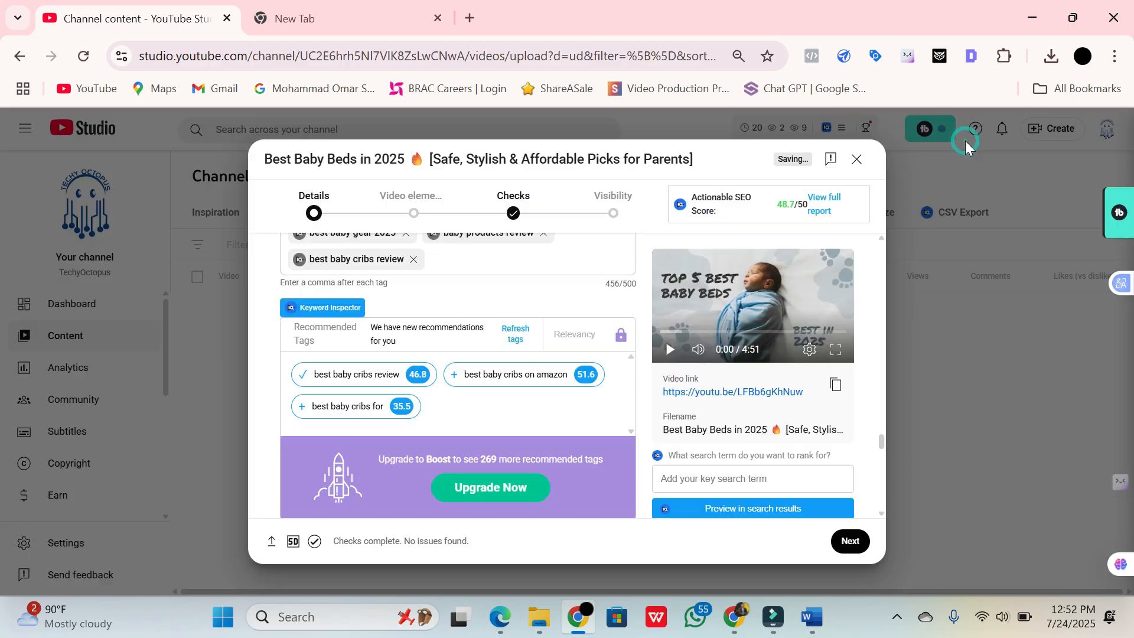
pyautogui.click(453, 374)
pyautogui.click(302, 432)
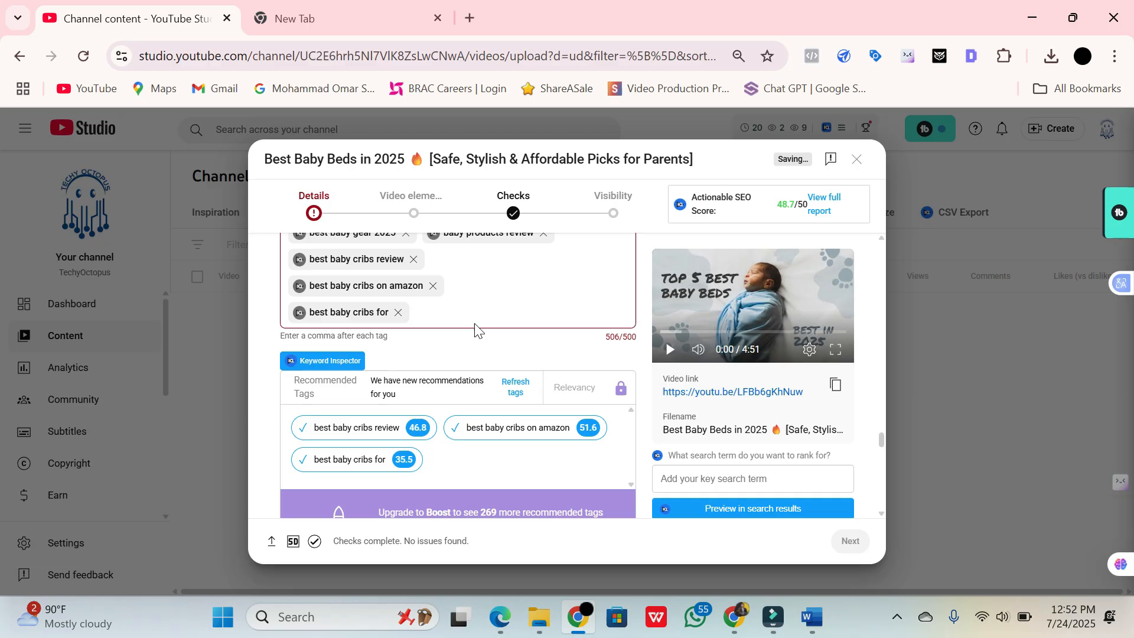
pyautogui.click(397, 312)
# - Search for "dhaka" as the video location and choose Dhaka
pyautogui.scroll(-9, 399, 336)
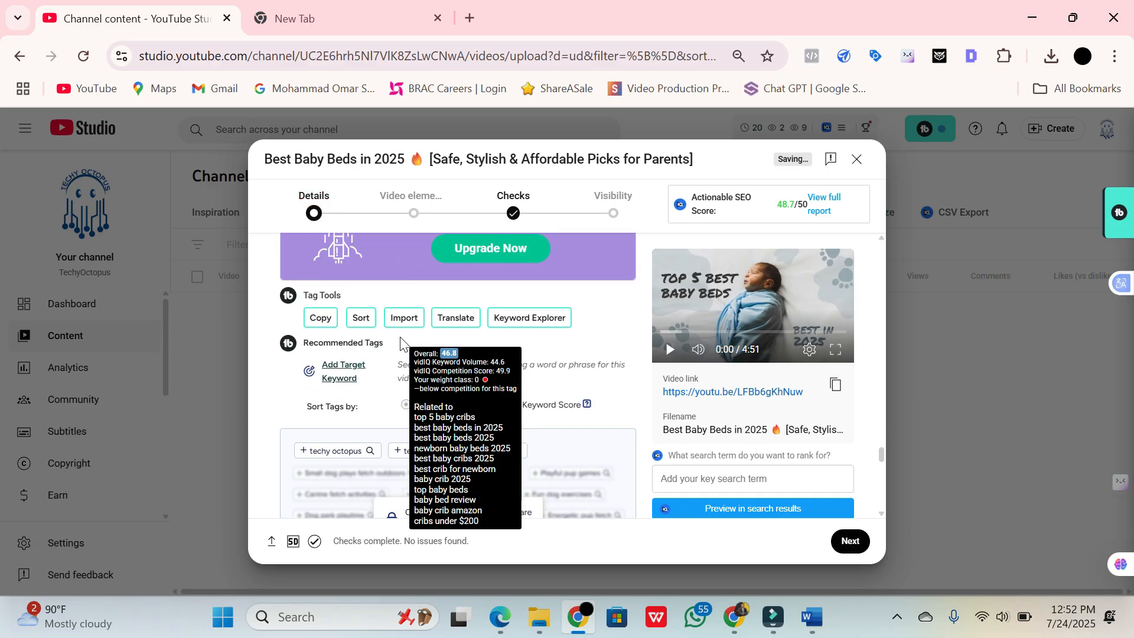
pyautogui.scroll(-5, 405, 399)
pyautogui.scroll(3, 378, 377)
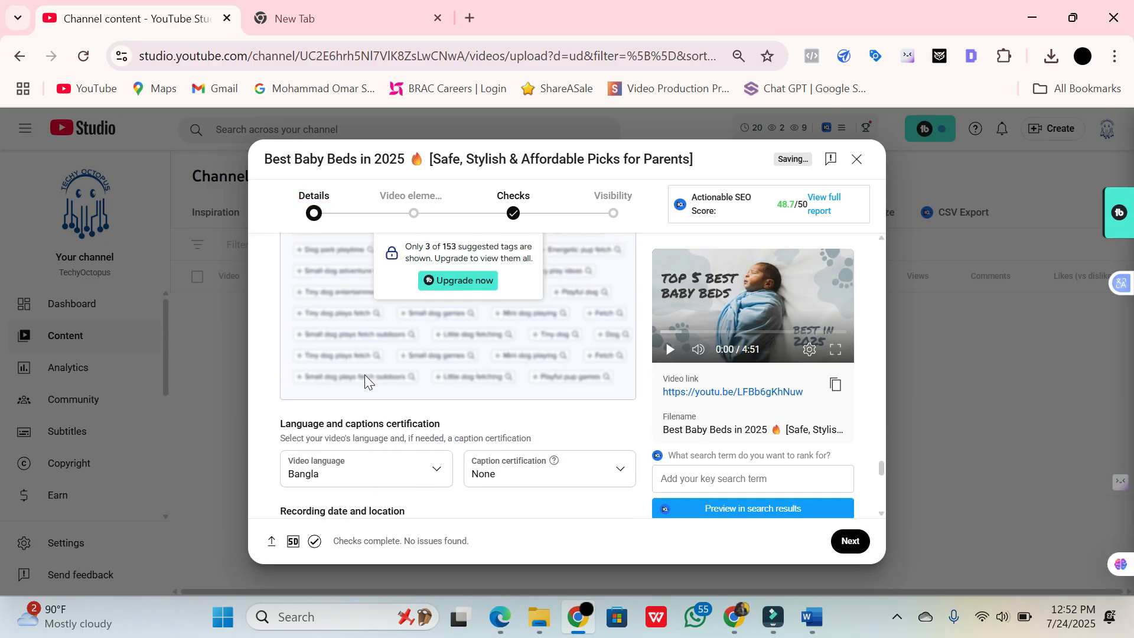
pyautogui.scroll(-2, 372, 374)
pyautogui.click(499, 473)
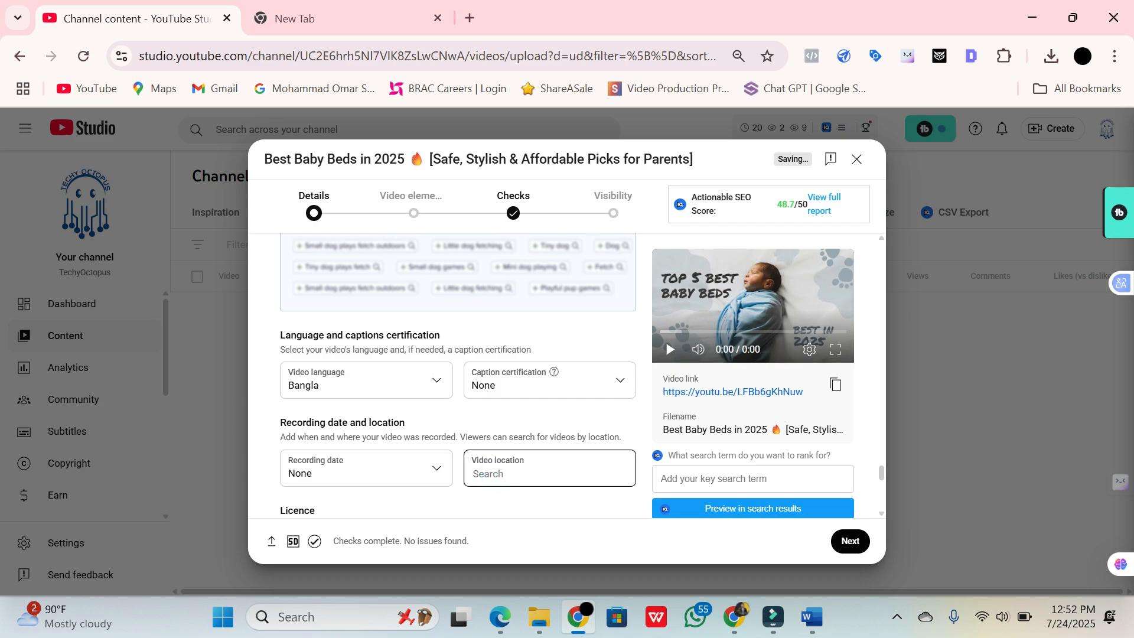
pyautogui.write('english')
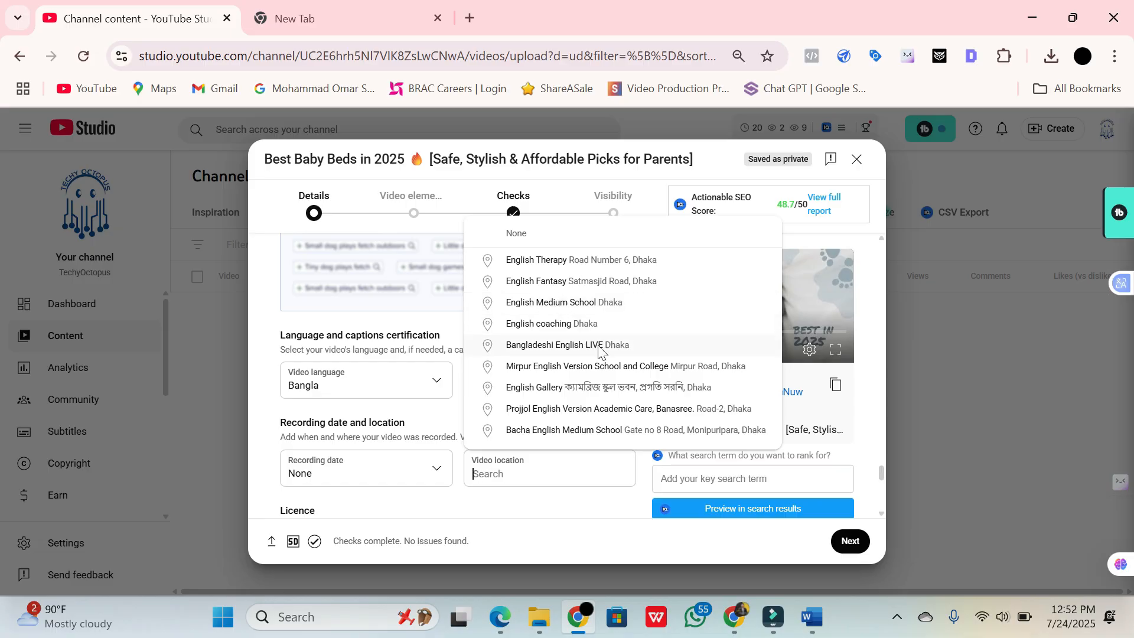
pyautogui.write('dhaka')
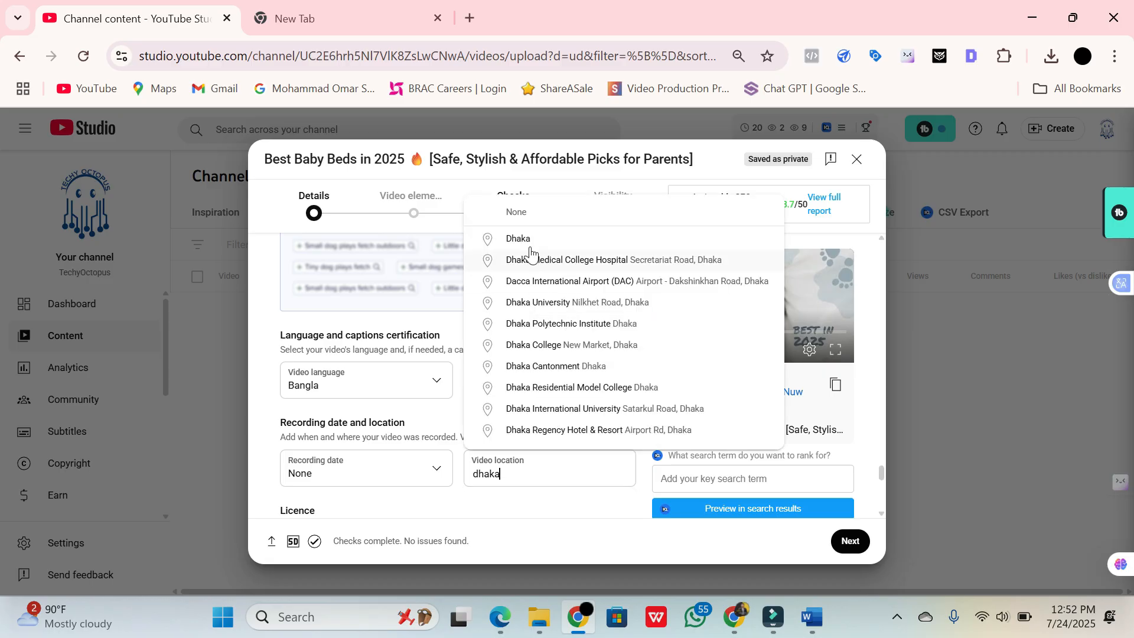
pyautogui.press('Down')
pyautogui.press('Return')
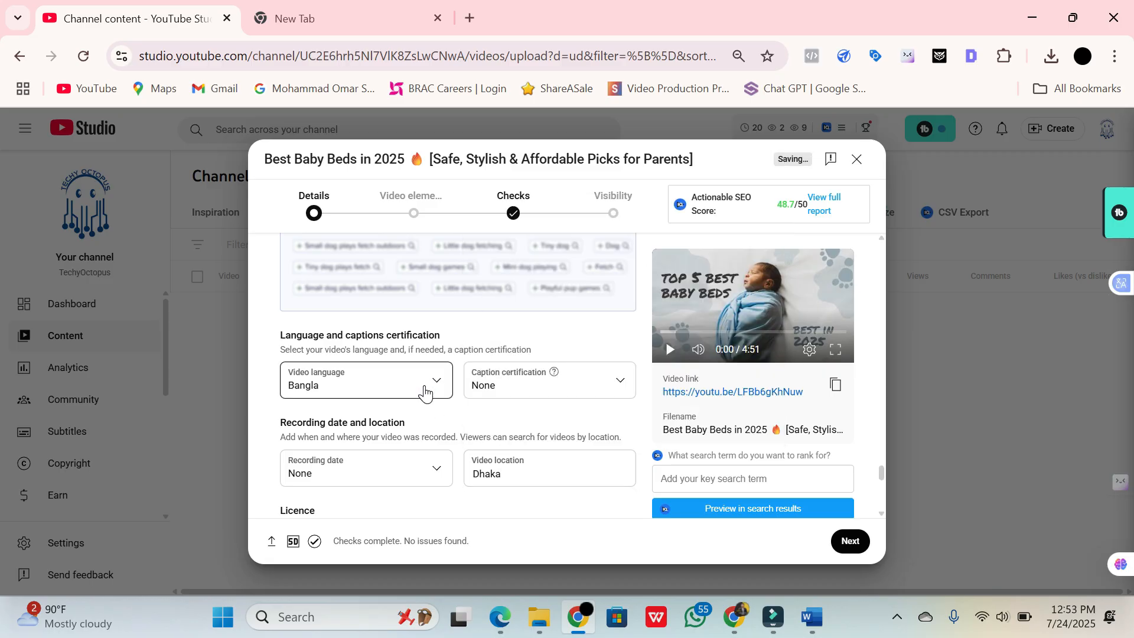
# - Set the video language to English
pyautogui.click(424, 393)
pyautogui.press('e')
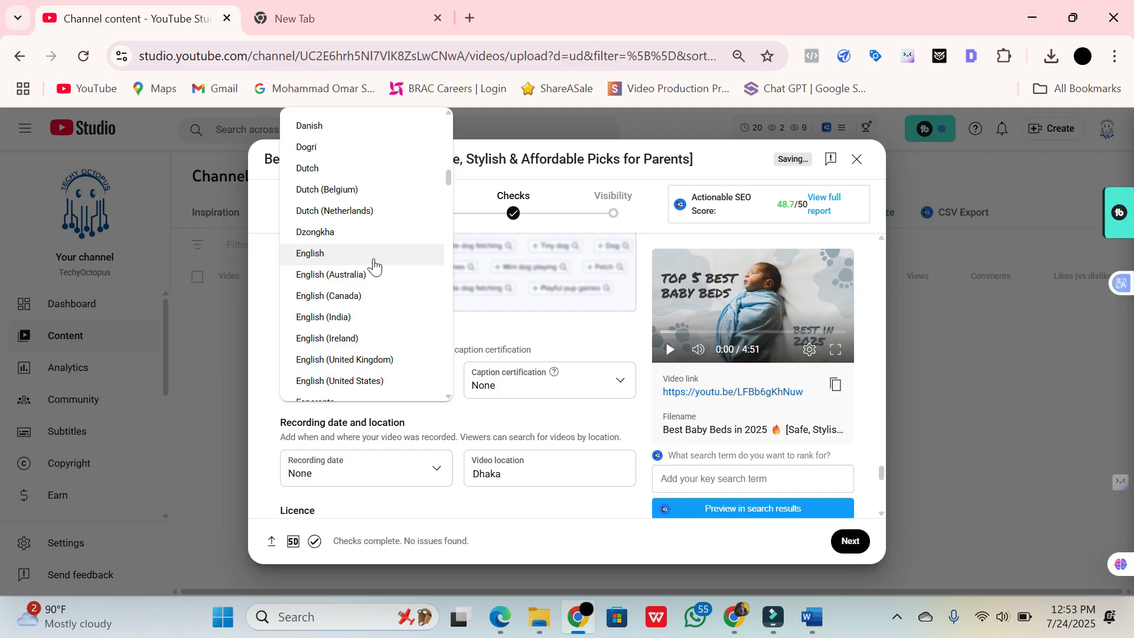
pyautogui.click(374, 267)
pyautogui.scroll(-10, 392, 384)
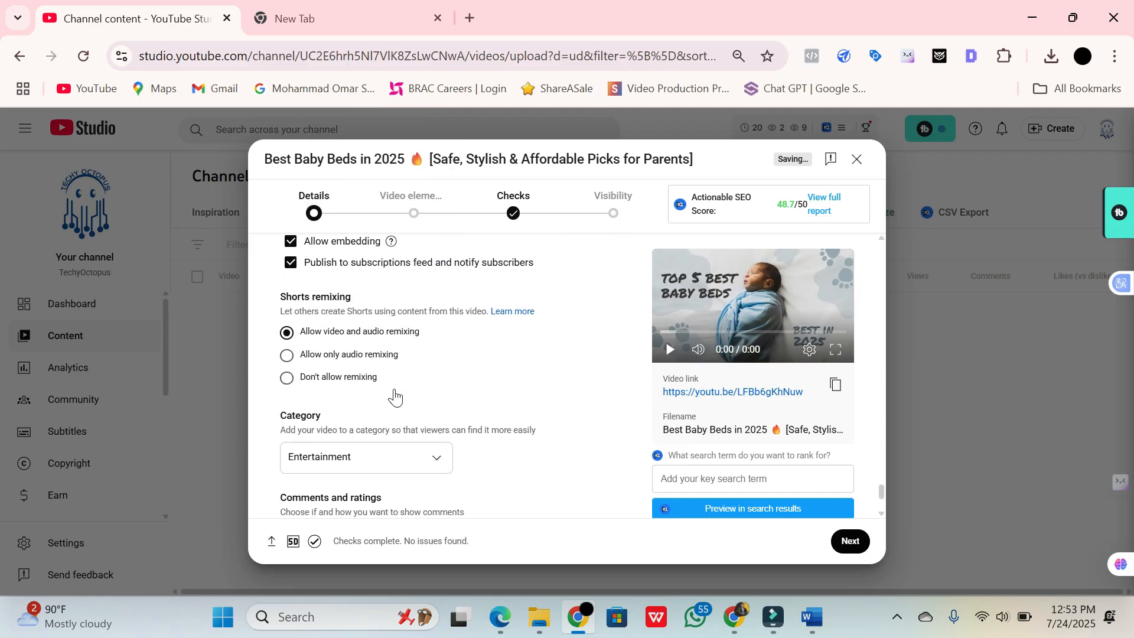
# - Set the video's category to Education and continue to the Video elements stage
pyautogui.scroll(2, 394, 400)
pyautogui.scroll(-2, 414, 408)
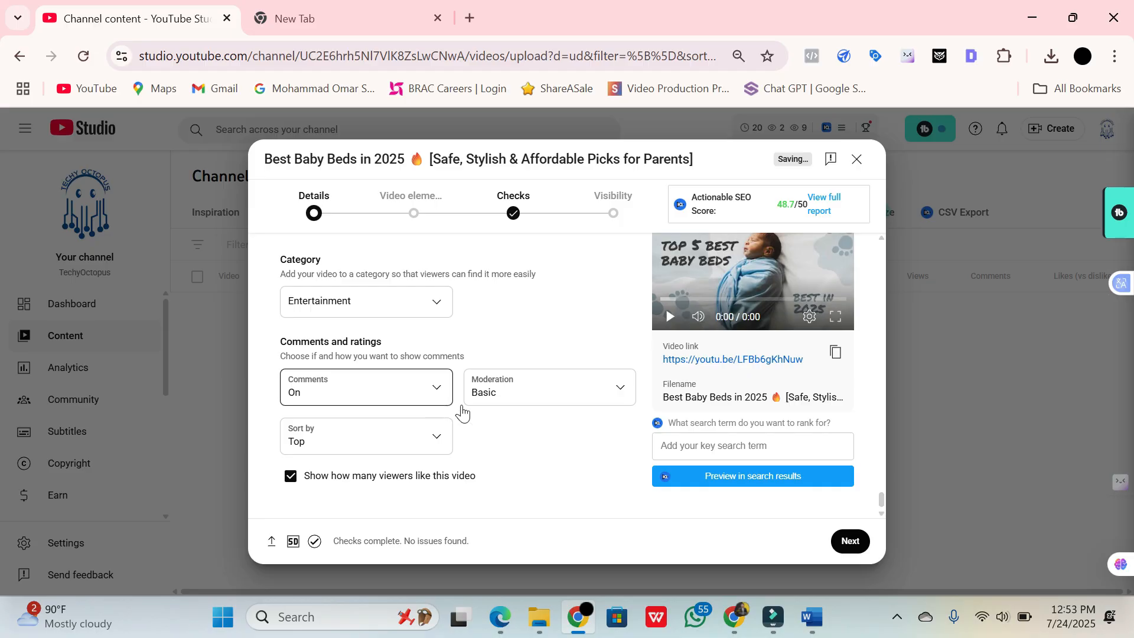
pyautogui.scroll(2, 377, 407)
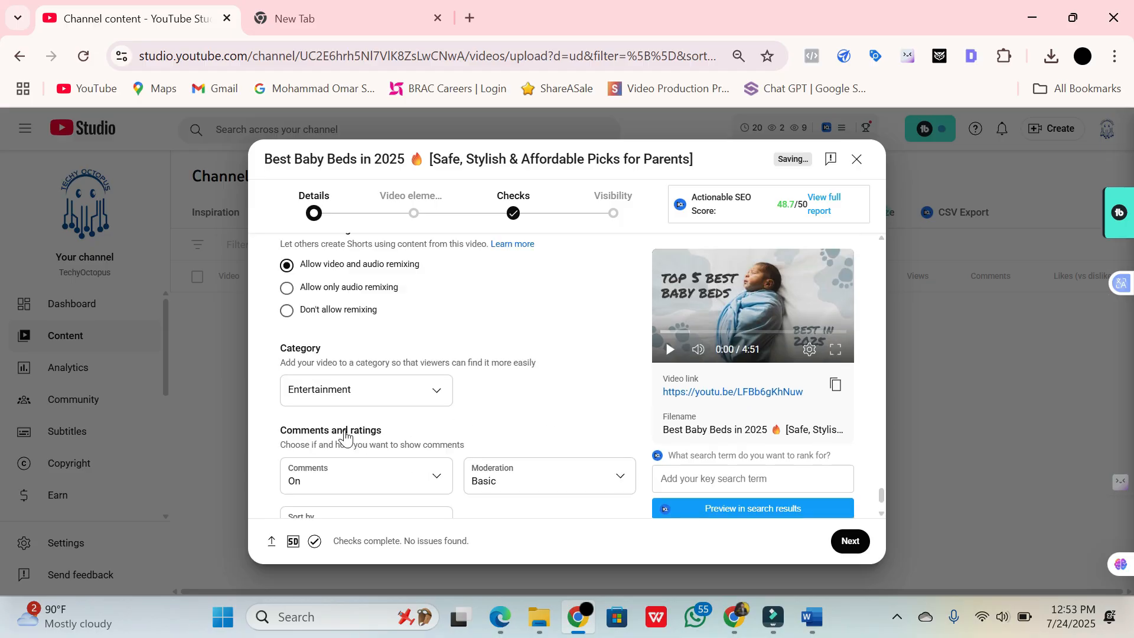
pyautogui.click(438, 390)
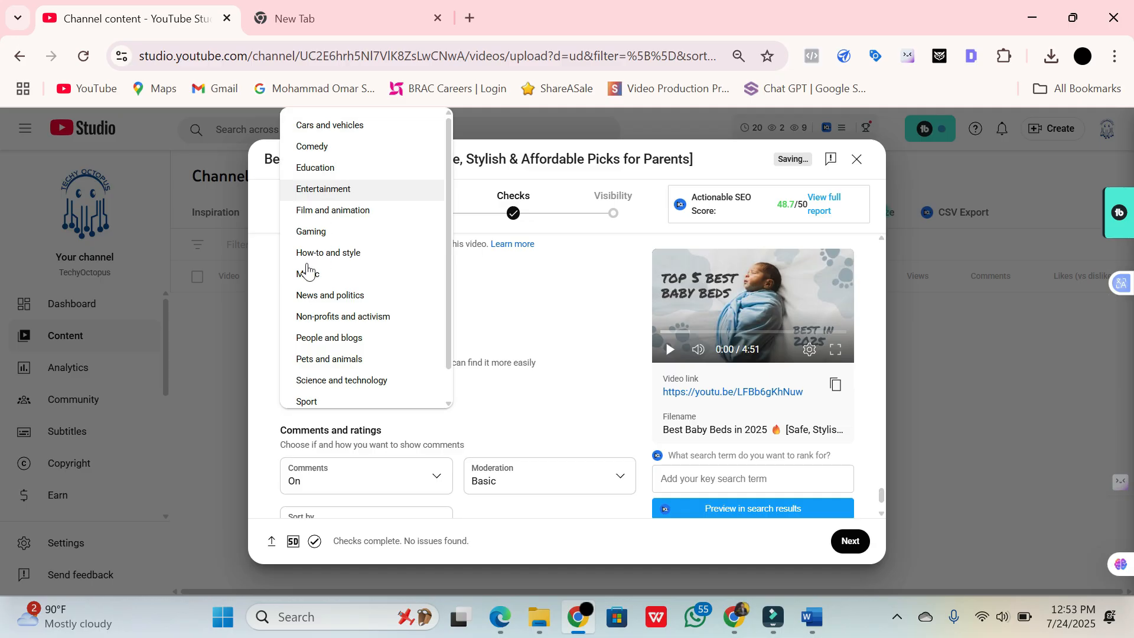
pyautogui.click(262, 398)
pyautogui.click(437, 390)
pyautogui.scroll(-1, 356, 284)
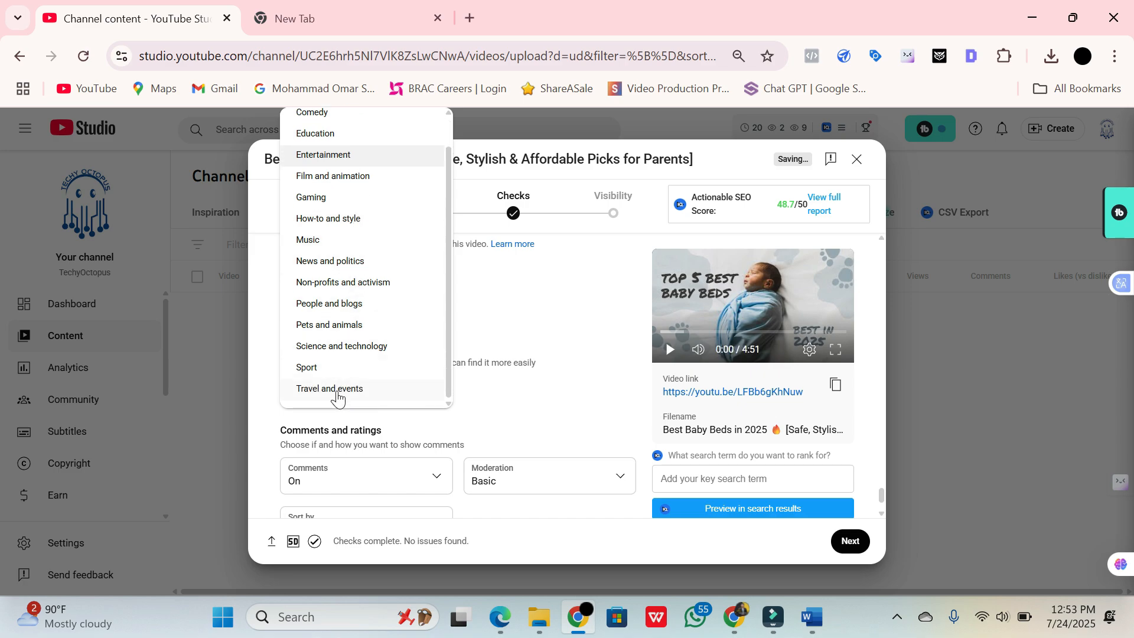
pyautogui.scroll(1, 329, 381)
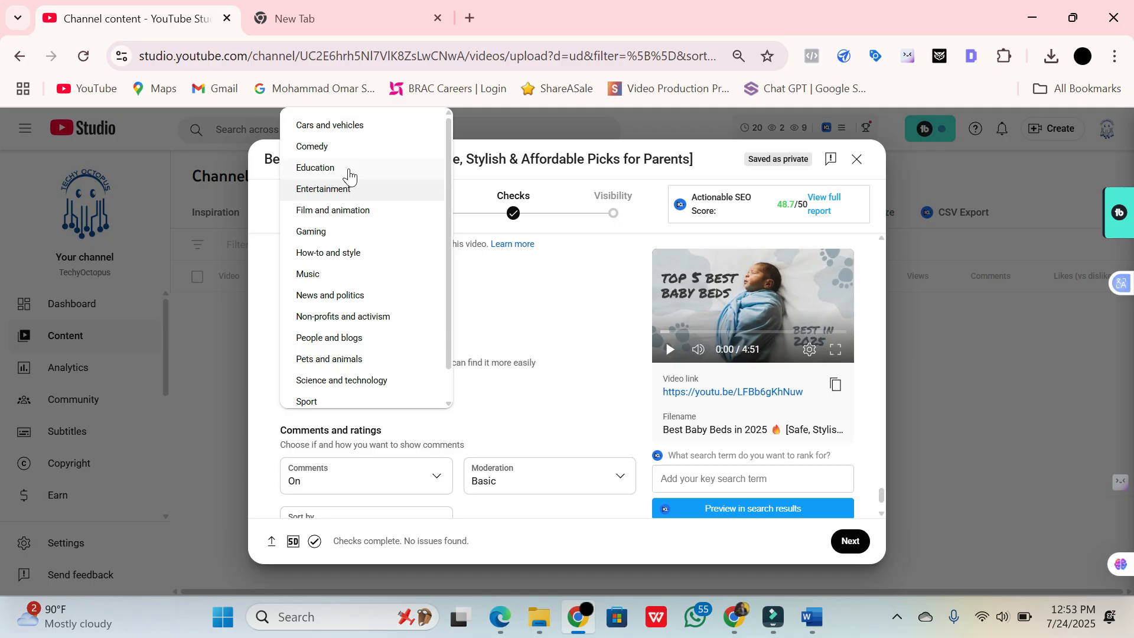
pyautogui.click(348, 170)
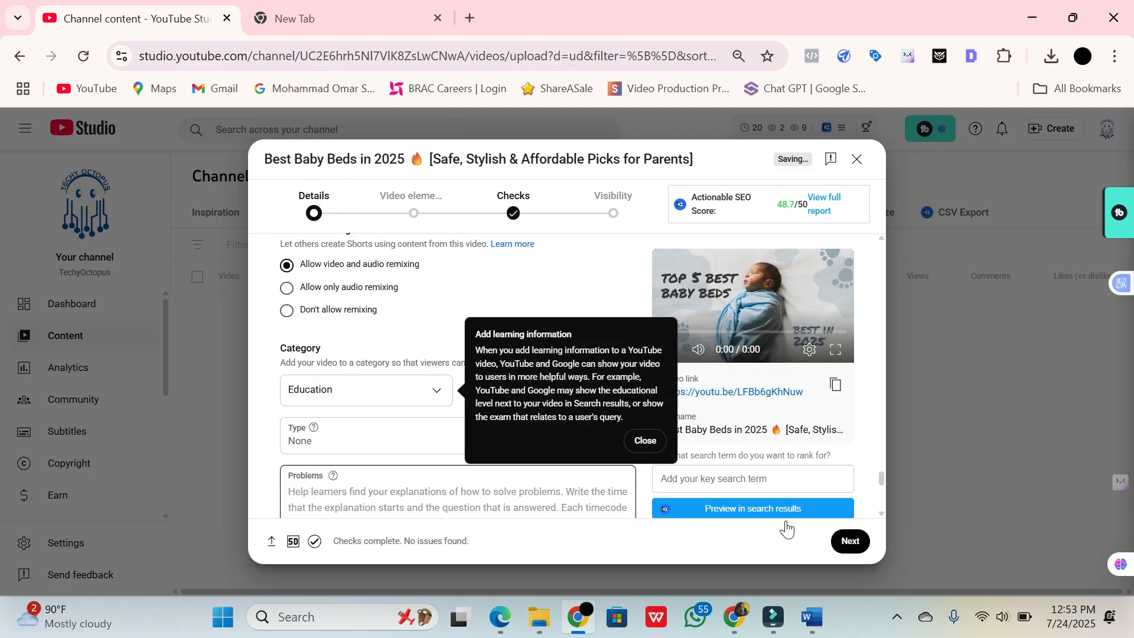
pyautogui.click(851, 541)
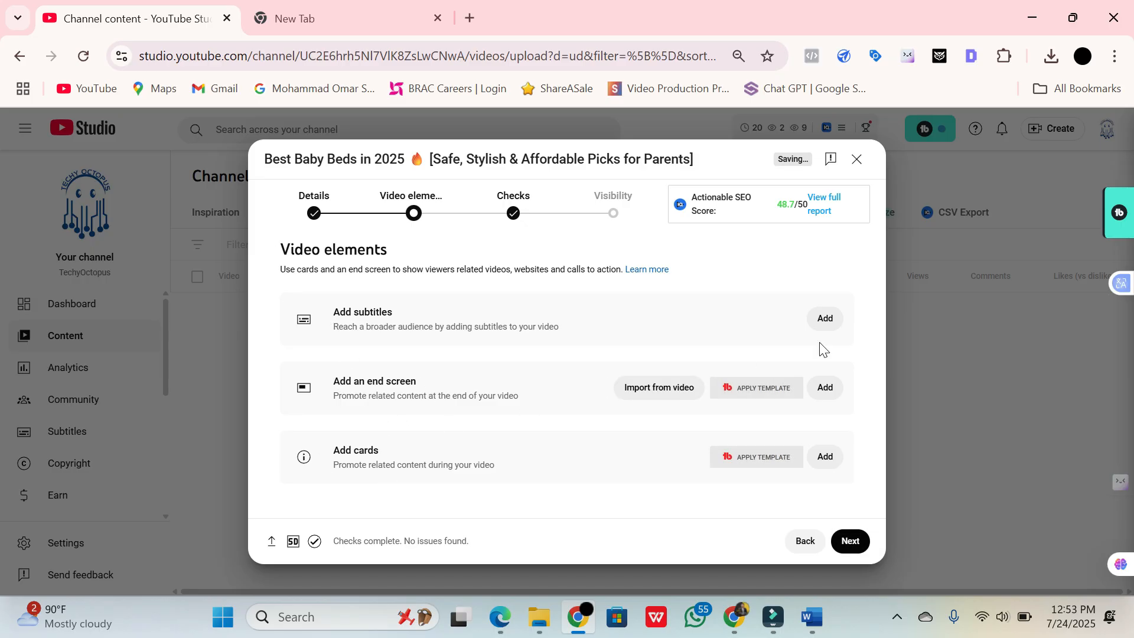
# - Start adding English subtitles from a file and cancel the choice of subtitle file type
pyautogui.click(825, 318)
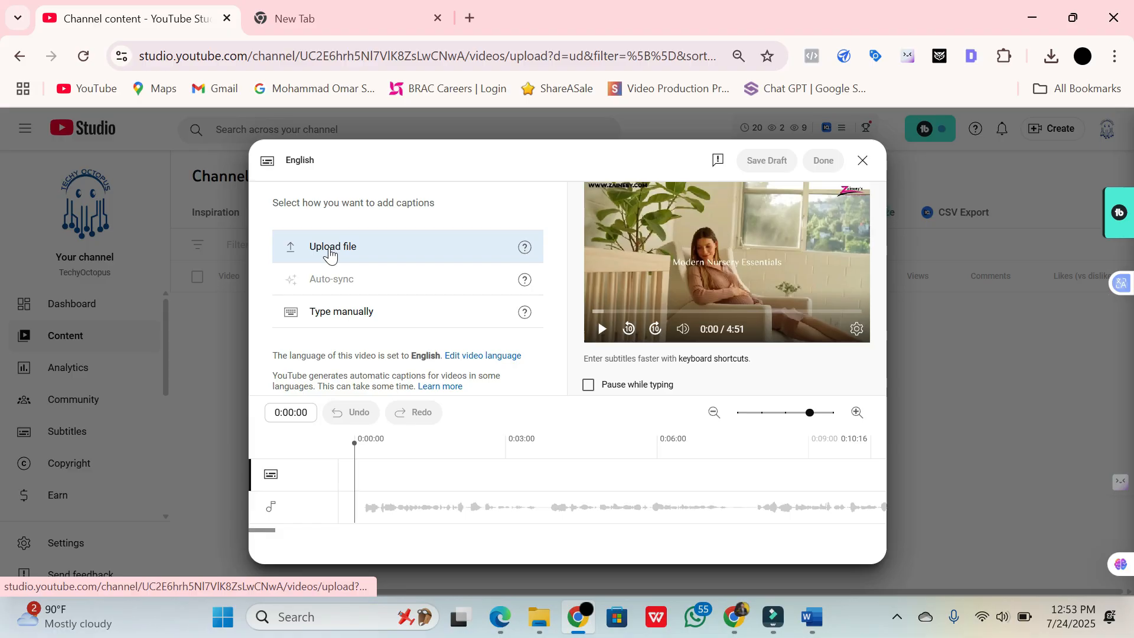
pyautogui.click(330, 249)
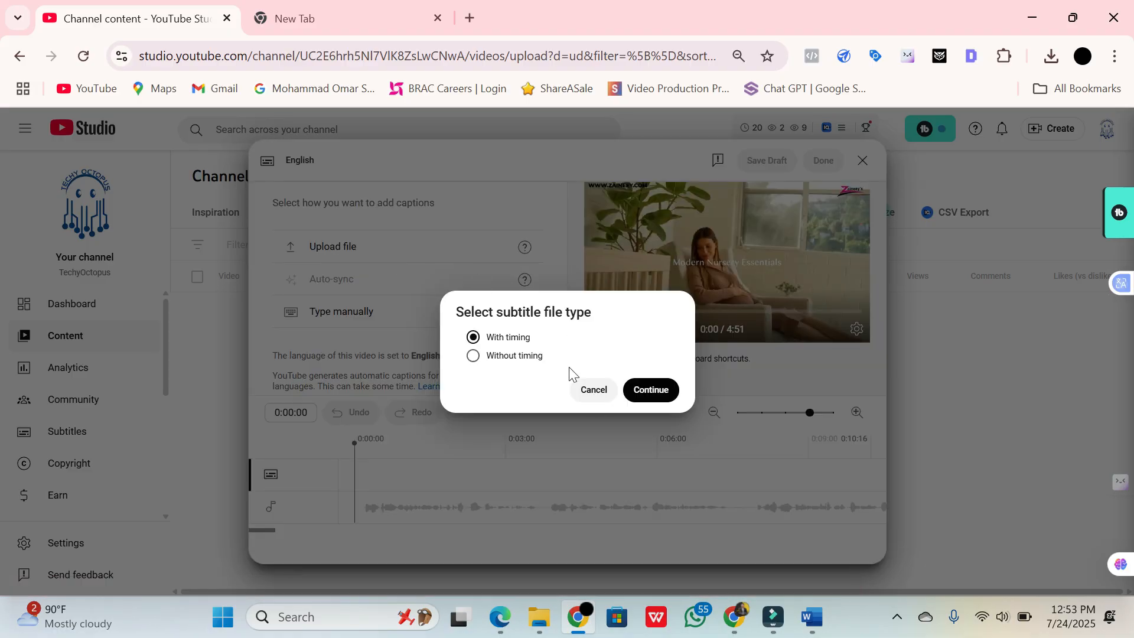
pyautogui.click(591, 388)
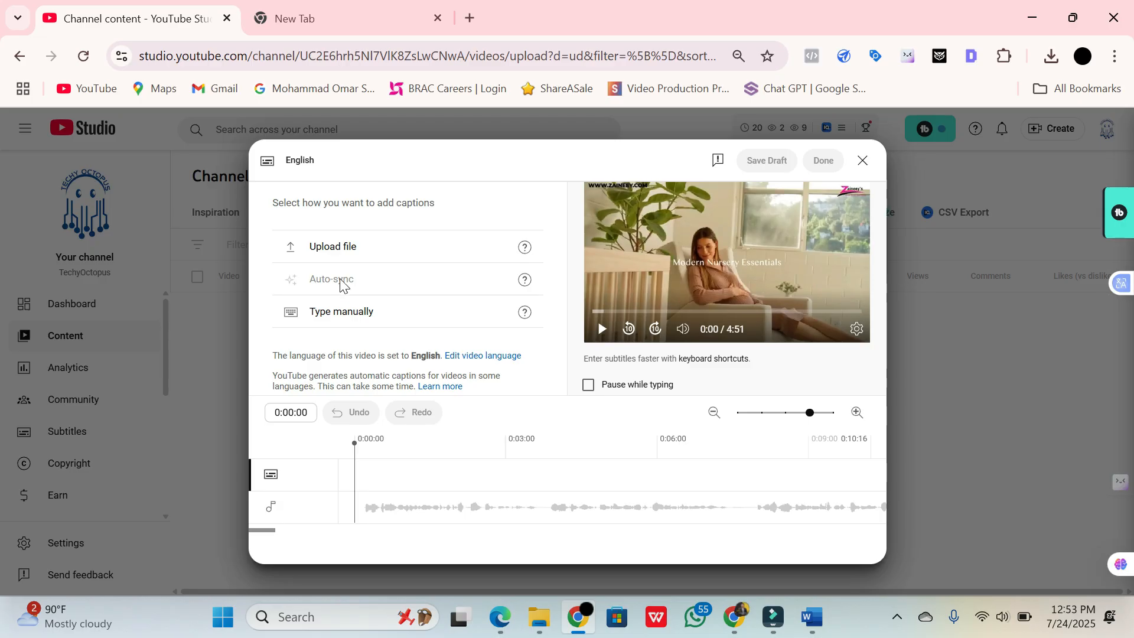
pyautogui.moveTo(530, 284)
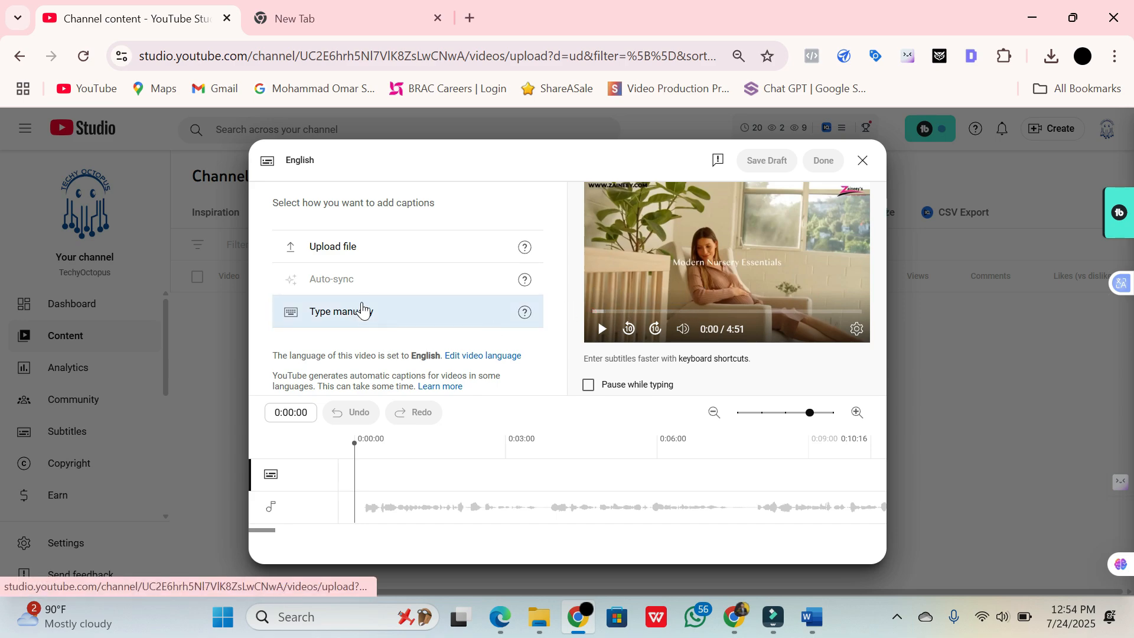
# - Try a manually entered first caption reading "hi there this is" followed by the speaker's name
pyautogui.click(357, 313)
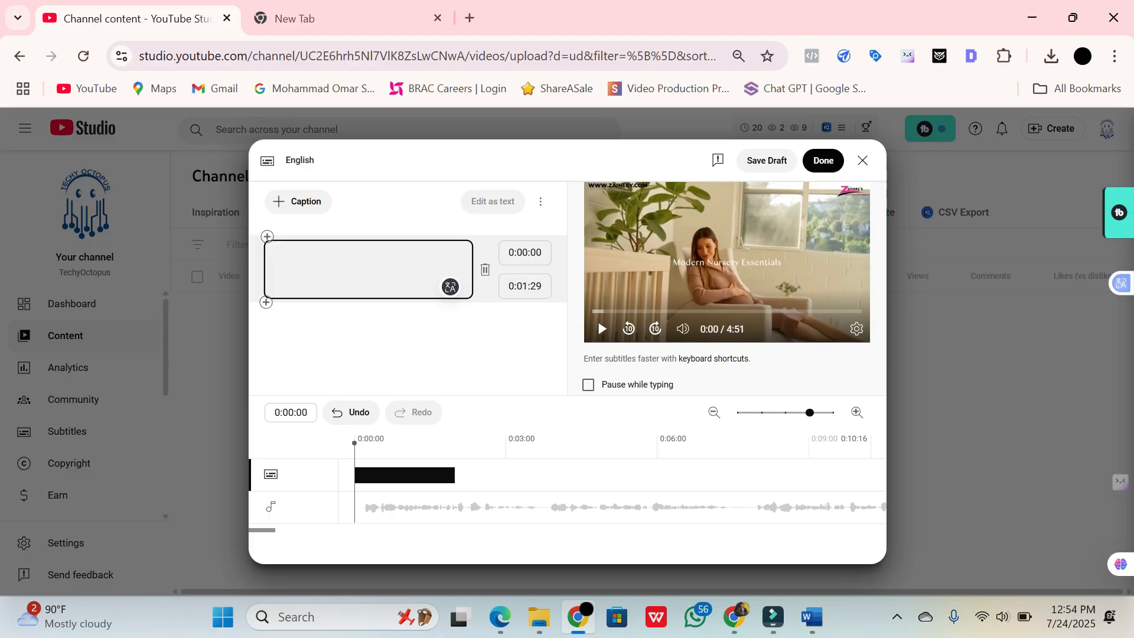
pyautogui.write('hi there')
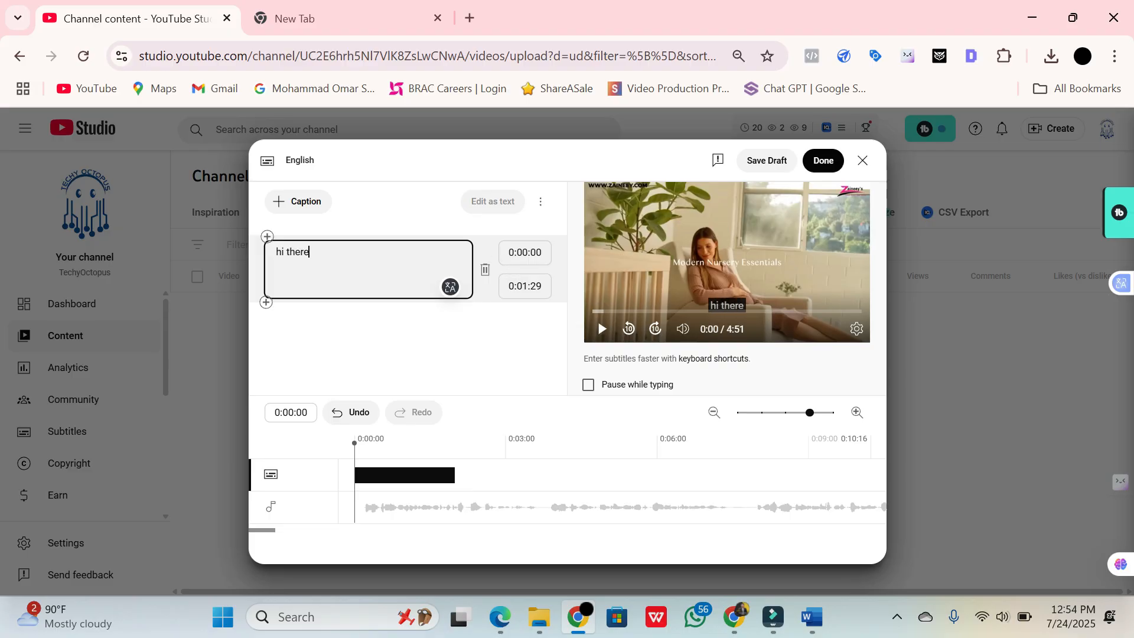
pyautogui.write(' this is reyad')
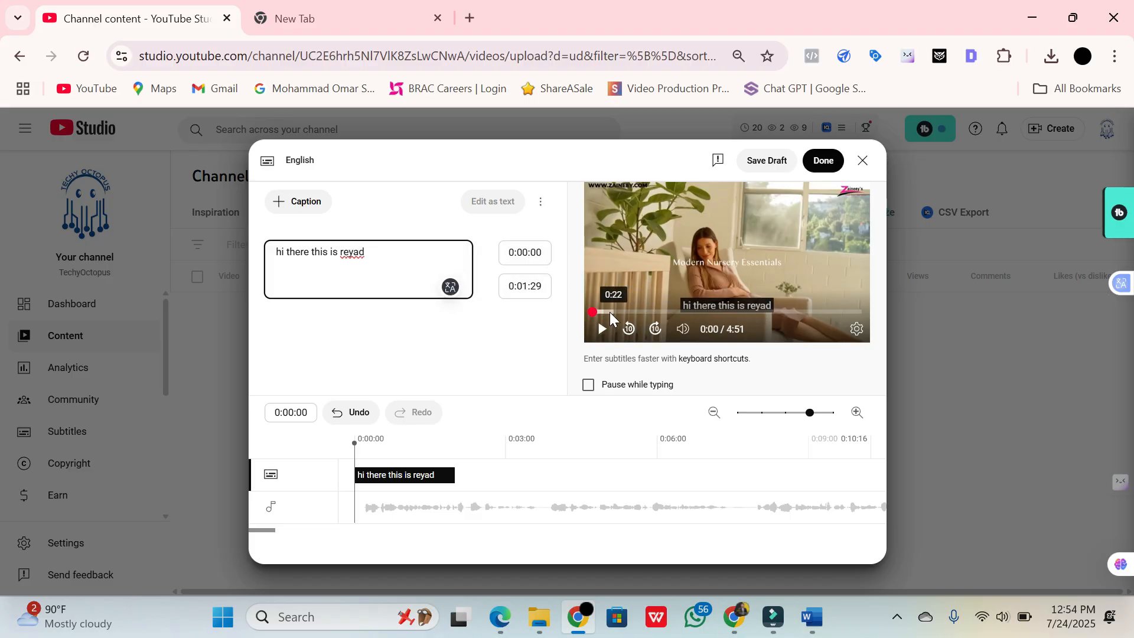
pyautogui.click(486, 311)
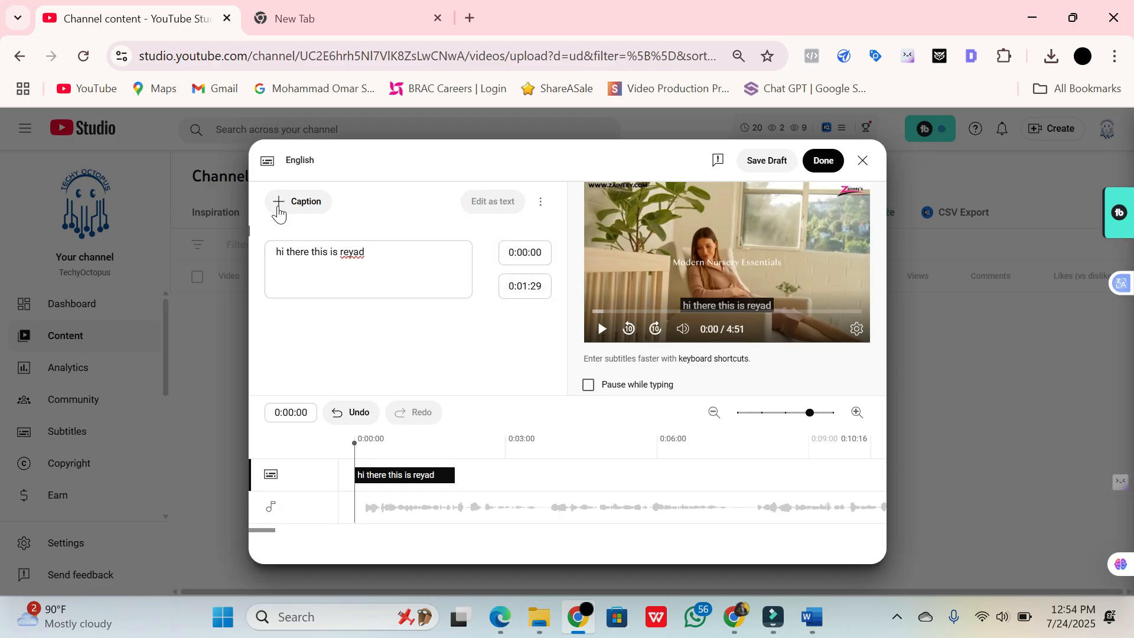
# - Add a second empty caption, delete both captions and close the subtitle editor, discarding the changes
pyautogui.click(278, 203)
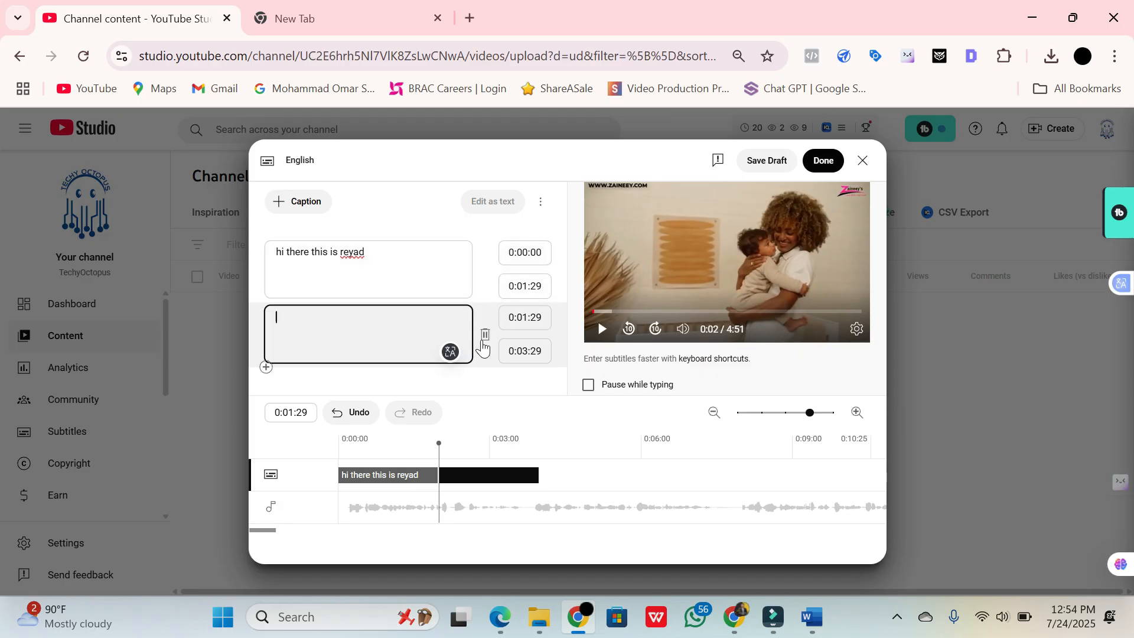
pyautogui.click(483, 334)
pyautogui.click(485, 269)
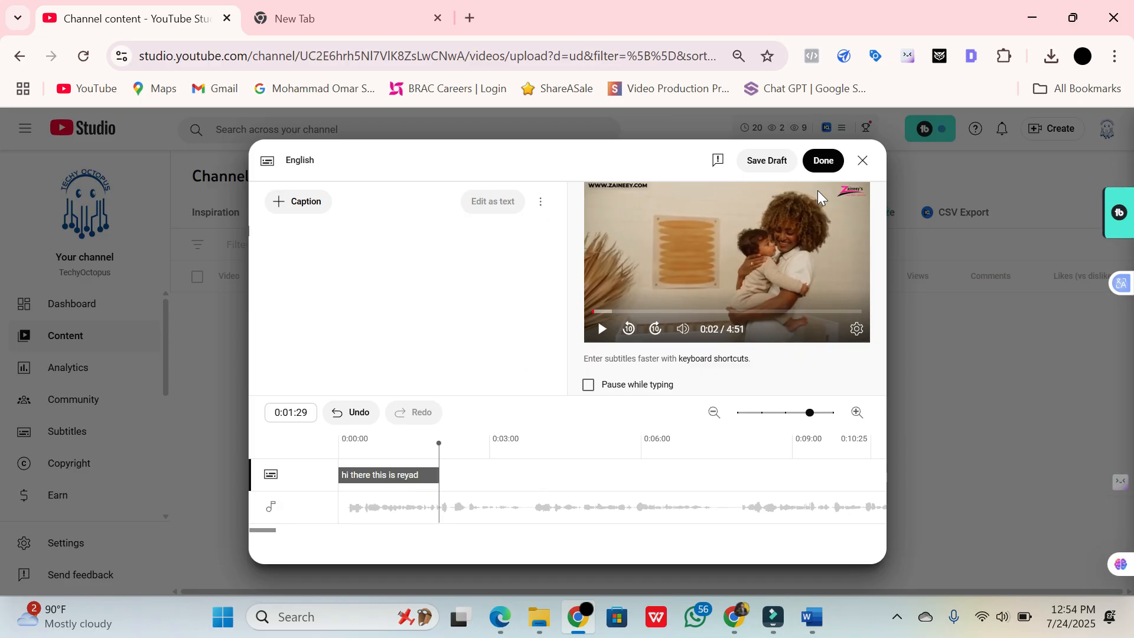
pyautogui.click(861, 161)
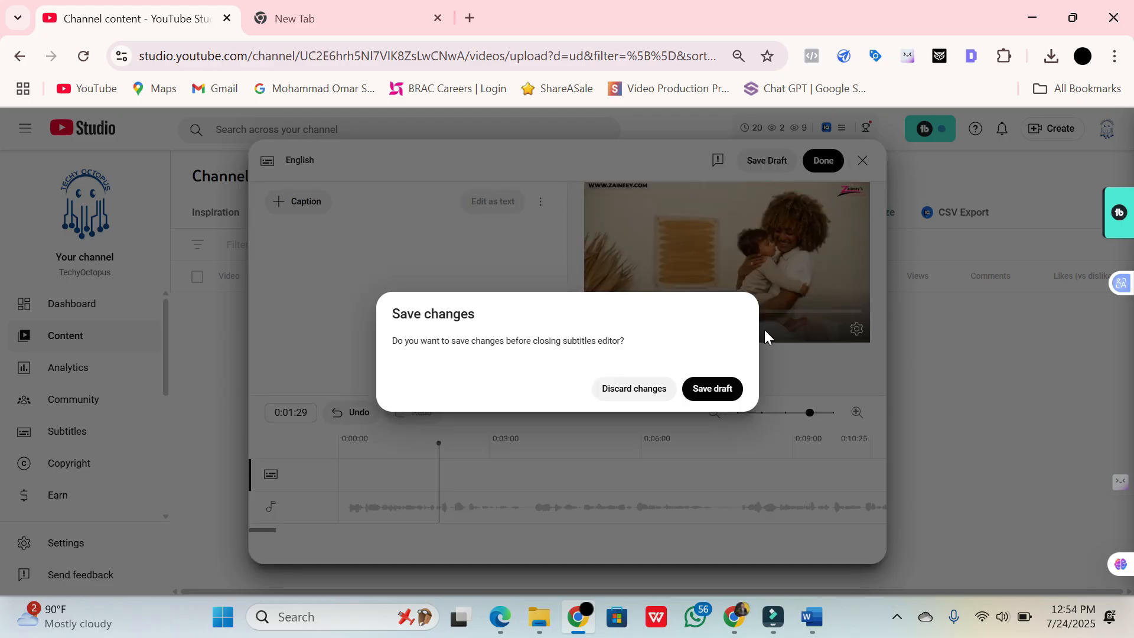
pyautogui.click(648, 391)
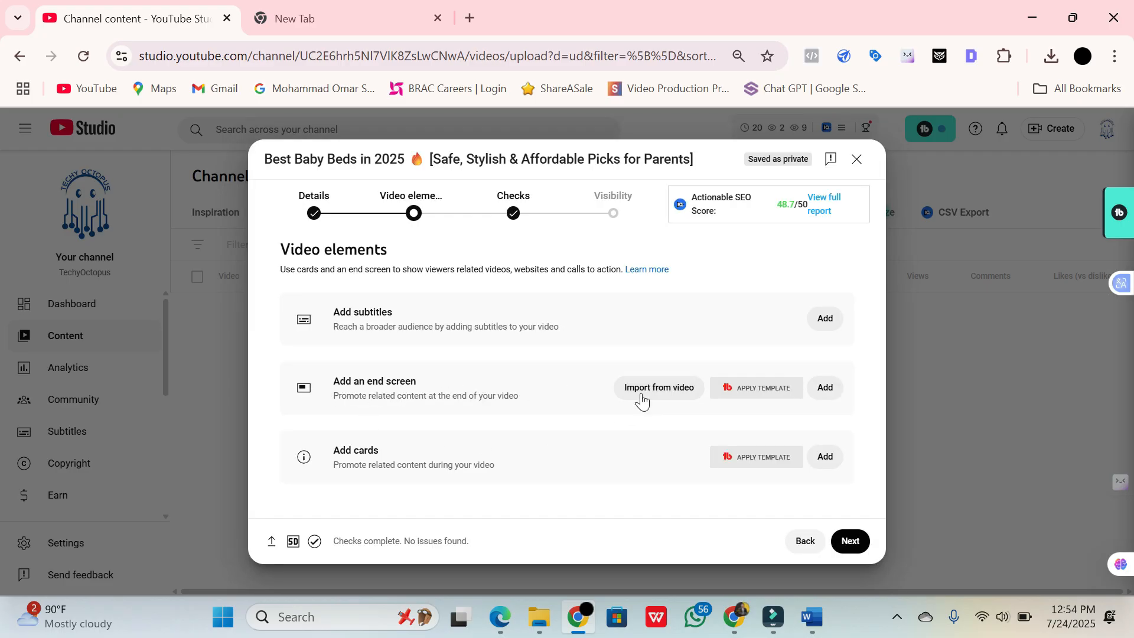
# - Import the end screen from the channel's video "উচ্চ শিক্ষা লাভ করেও কেন বেকার?"
pyautogui.click(673, 391)
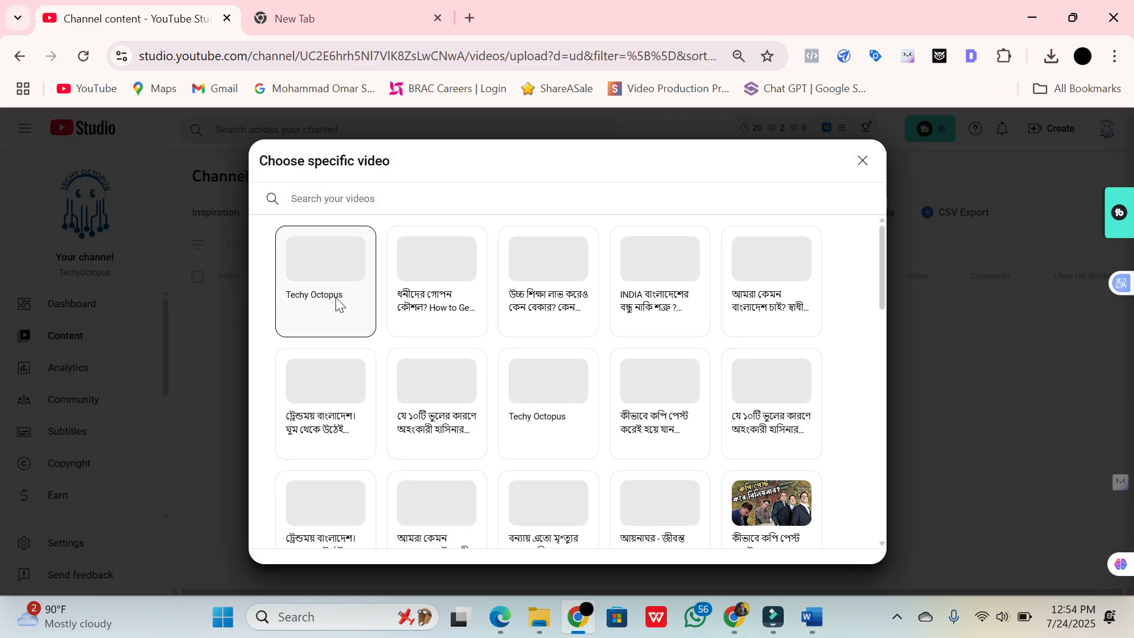
pyautogui.scroll(-4, 768, 353)
pyautogui.scroll(-3, 381, 442)
pyautogui.scroll(10, 362, 372)
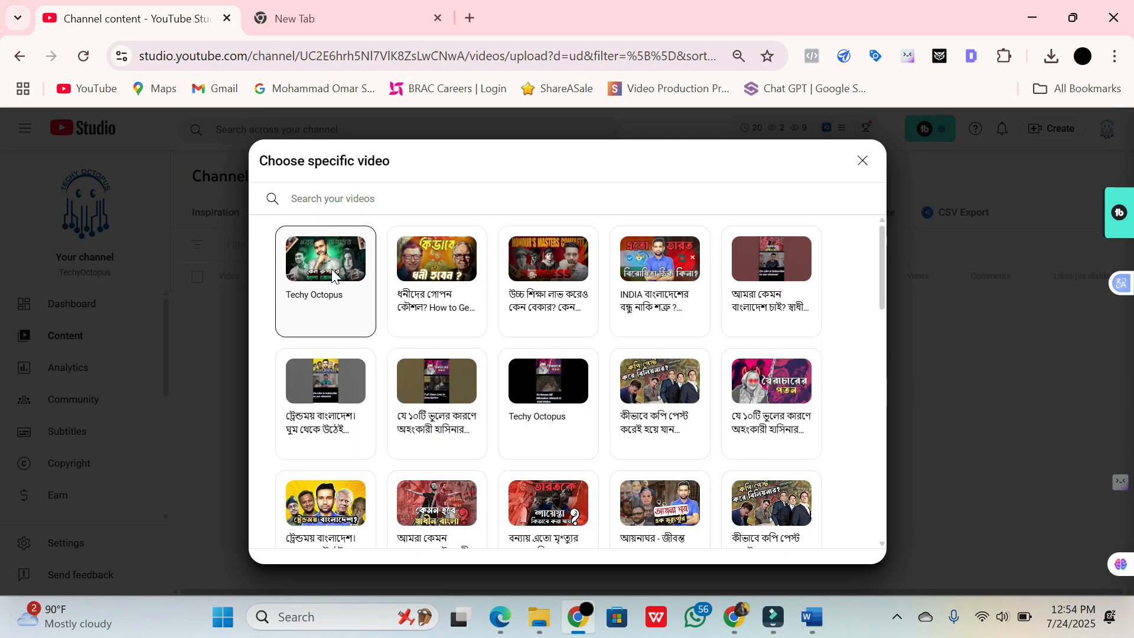
pyautogui.click(548, 271)
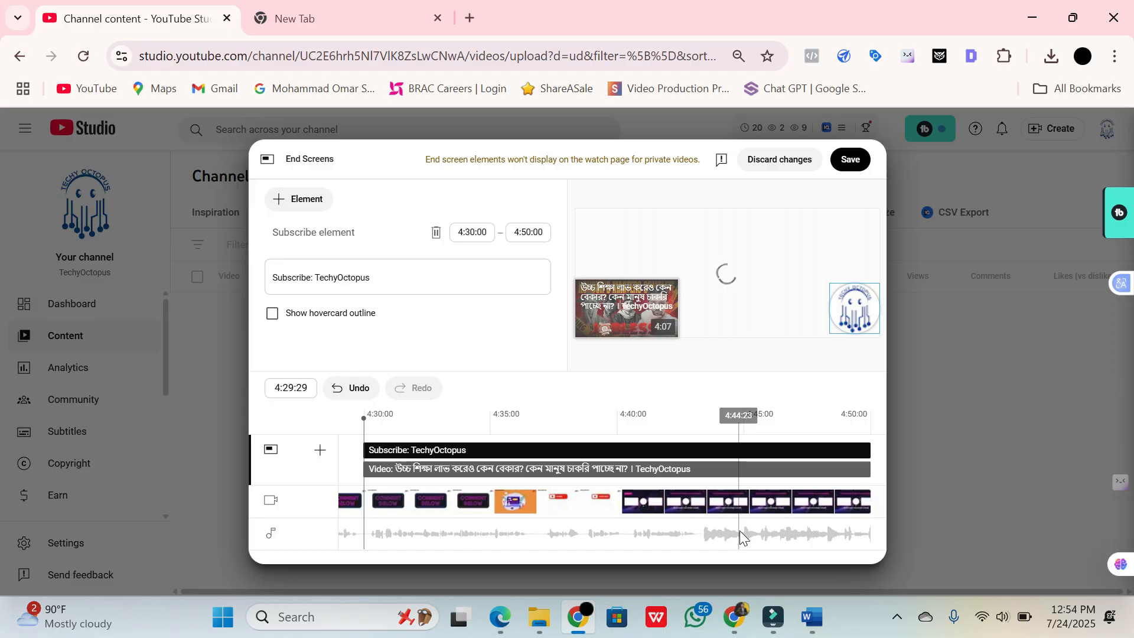
# - Move the end screen's video element slightly up and its subscribe element slightly up and inward, and save the end screen
pyautogui.moveTo(649, 282); pyautogui.dragTo(630, 313)
pyautogui.moveTo(856, 309)
pyautogui.mouseDown()
pyautogui.moveTo(840, 253)
pyautogui.moveTo(844, 296)
pyautogui.mouseUp()
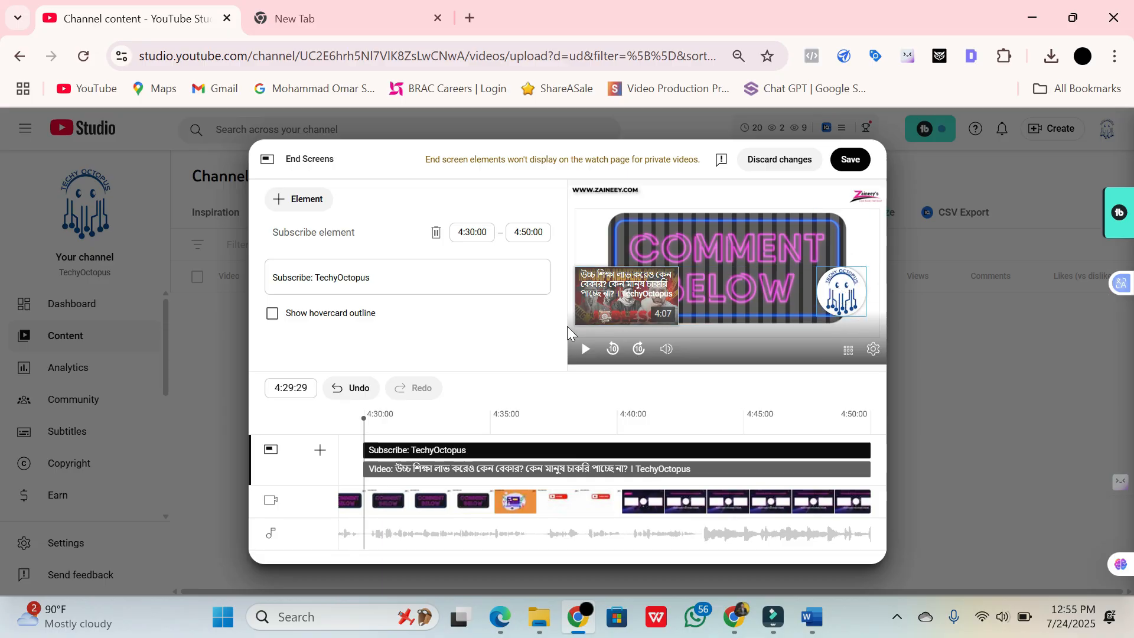
pyautogui.click(298, 201)
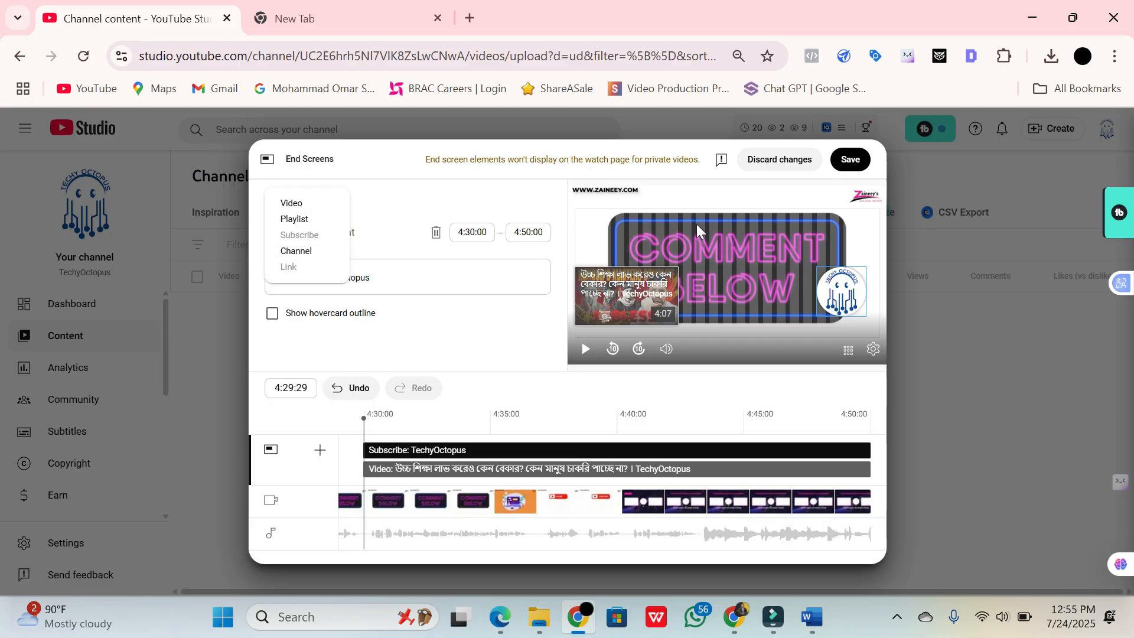
pyautogui.click(858, 167)
pyautogui.click(858, 167)
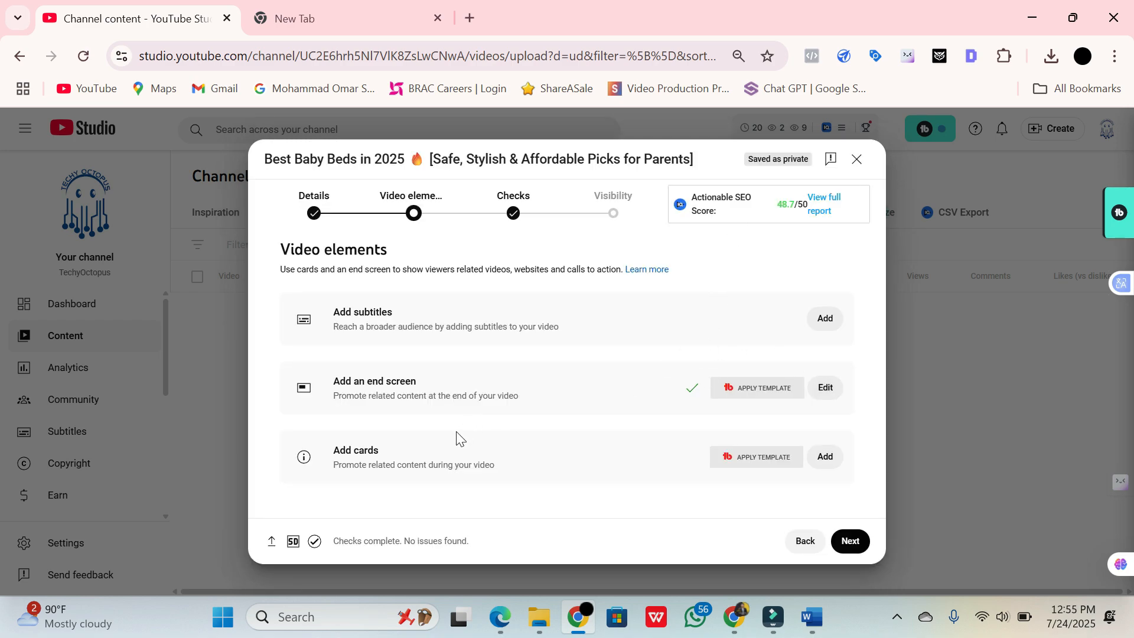
# - Add a video card at 0:59:29 linking to "ধনীদের গোপন কৌশল? How to Get Rich" and save the cards
pyautogui.click(824, 457)
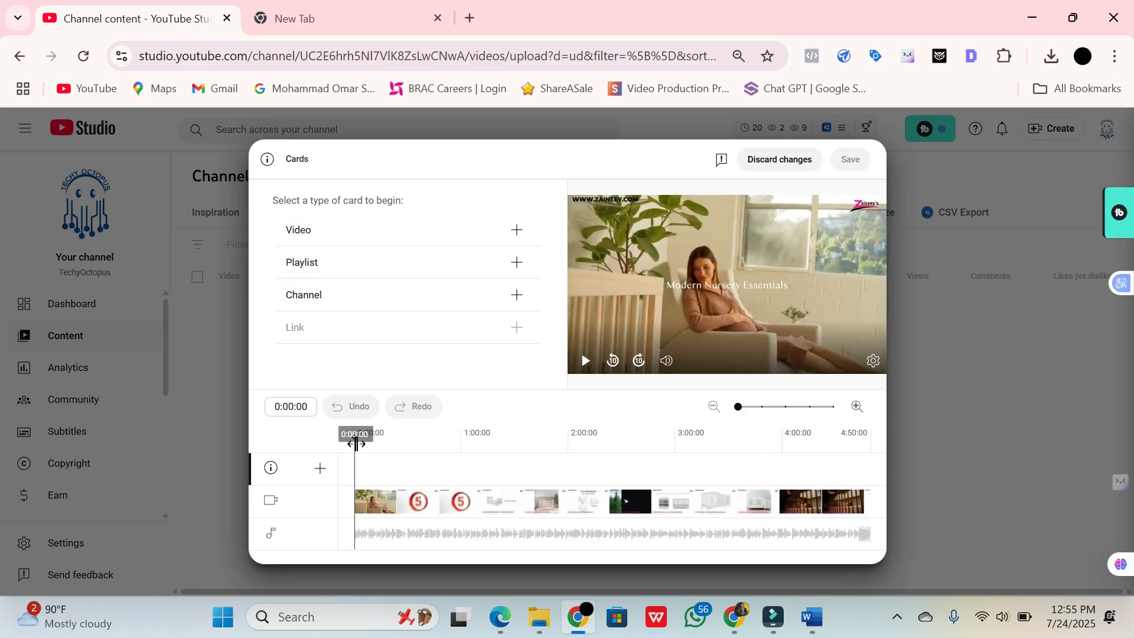
pyautogui.moveTo(354, 437); pyautogui.dragTo(462, 450)
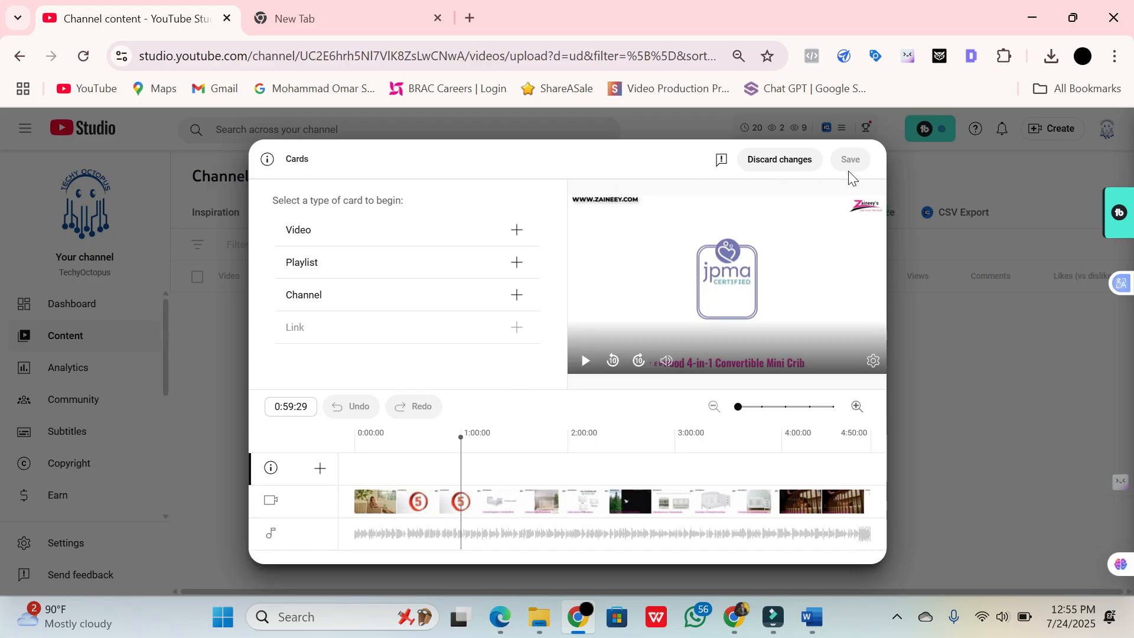
pyautogui.click(517, 231)
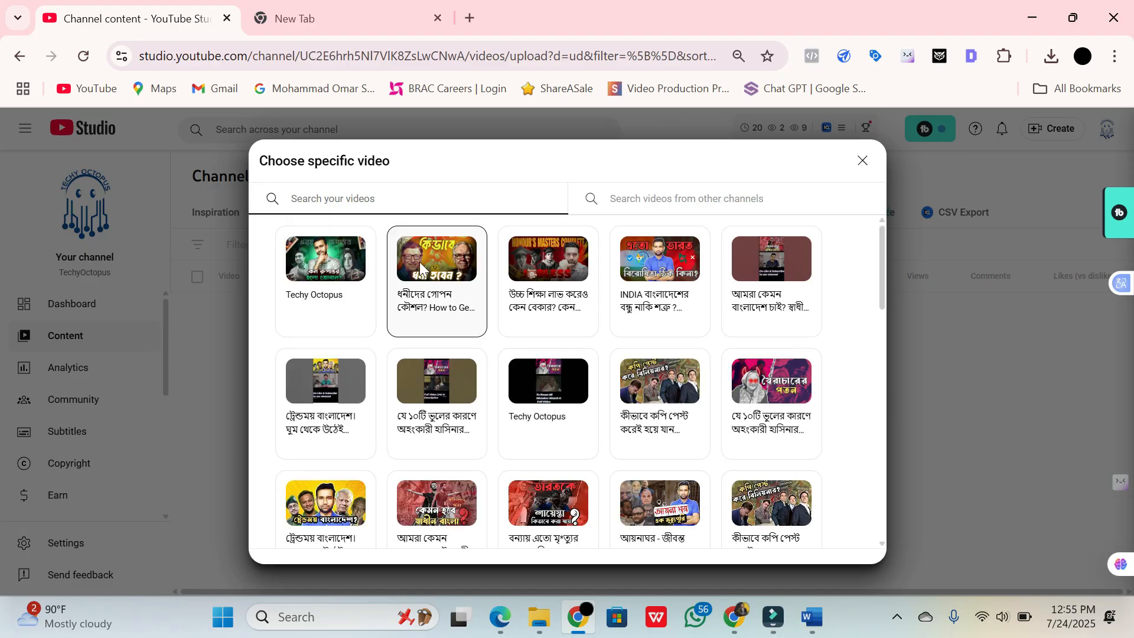
pyautogui.click(421, 262)
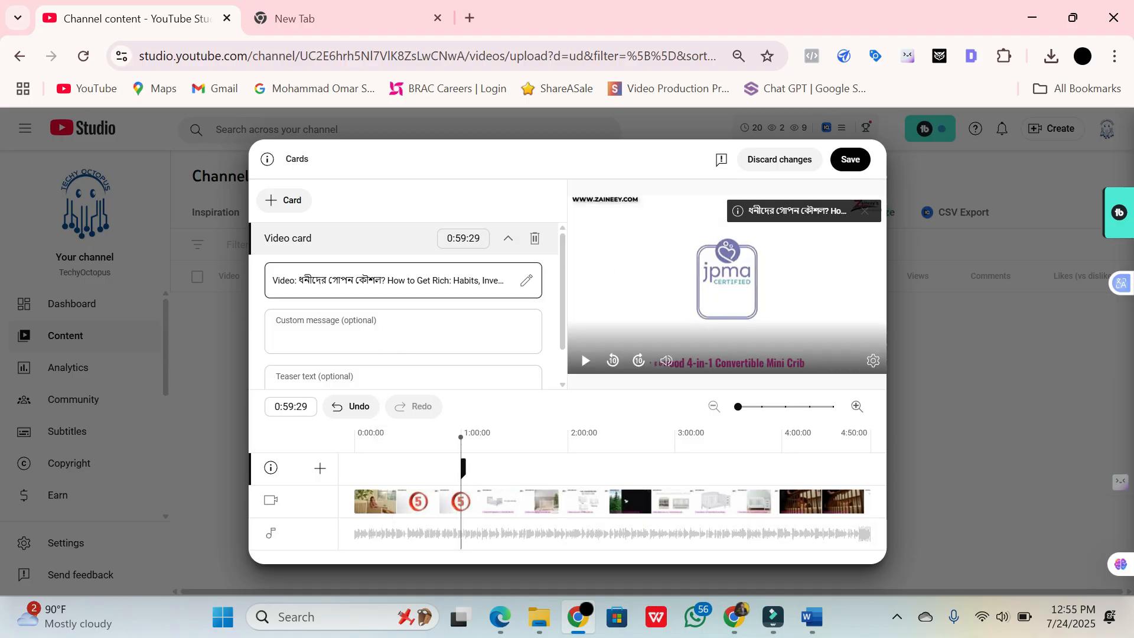
pyautogui.click(844, 167)
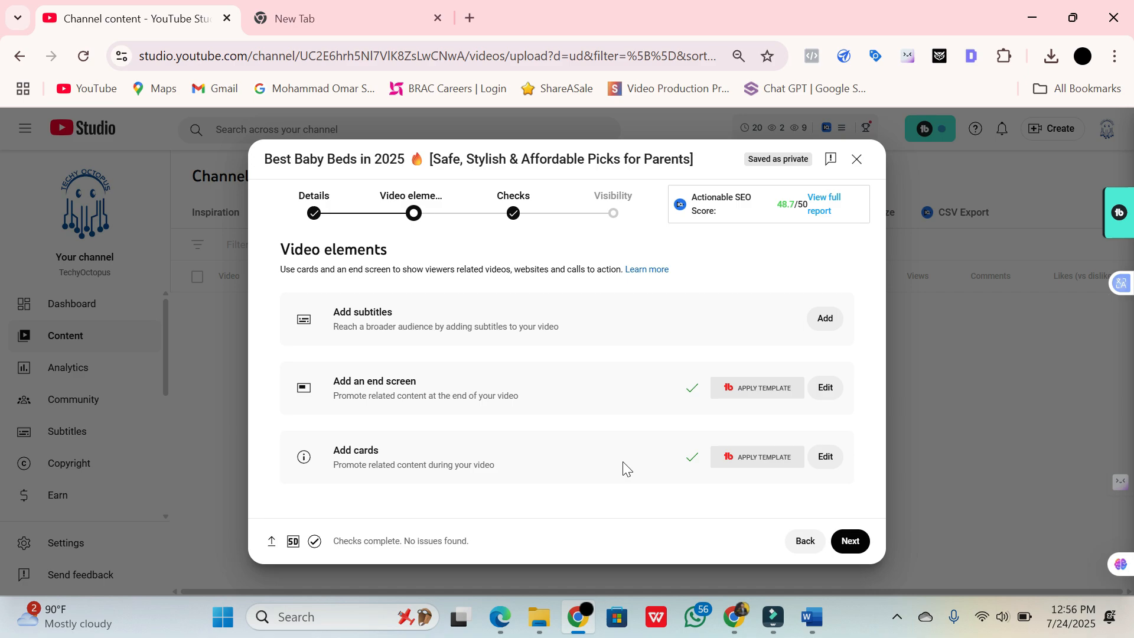
# - Continue to the Checks stage, review the copyright check result and proceed to the Visibility stage
pyautogui.click(851, 540)
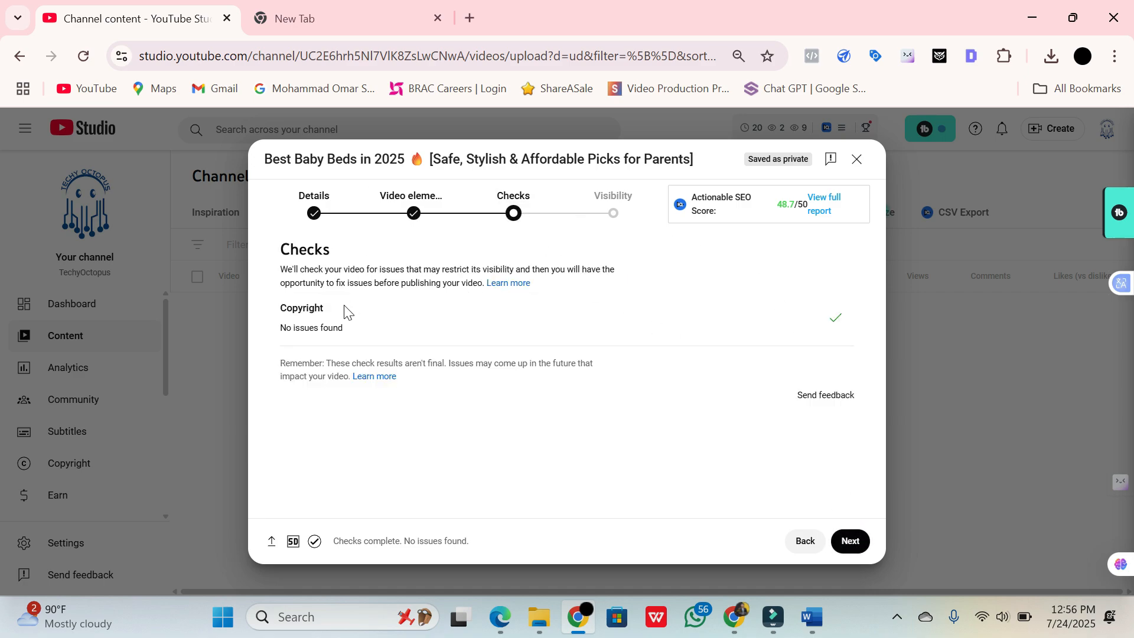
pyautogui.moveTo(280, 275); pyautogui.dragTo(363, 344)
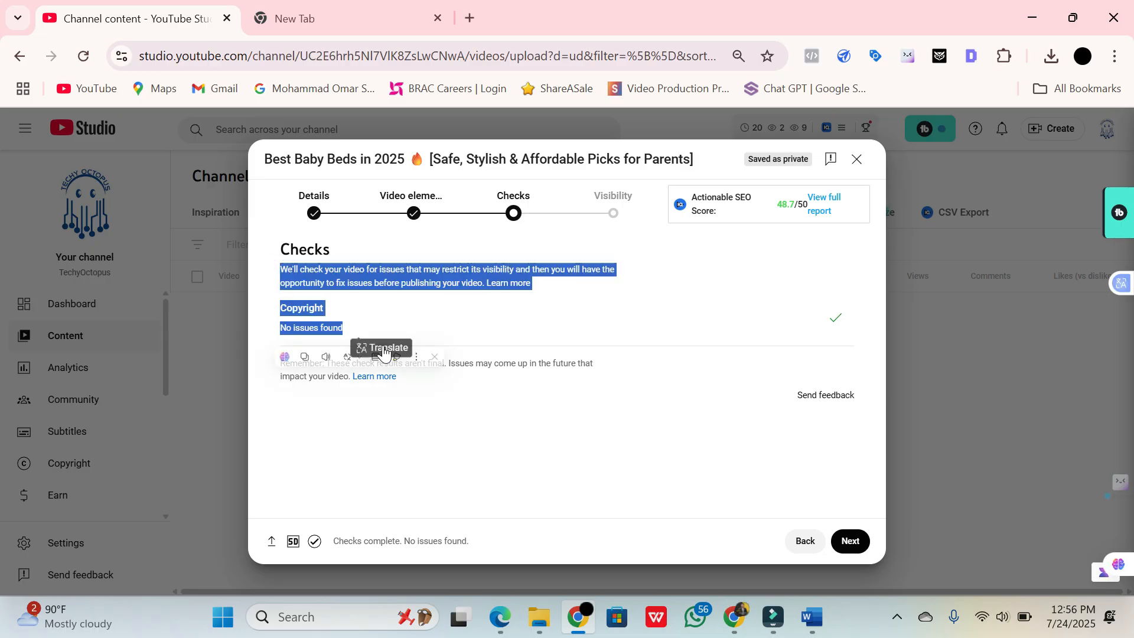
pyautogui.click(365, 319)
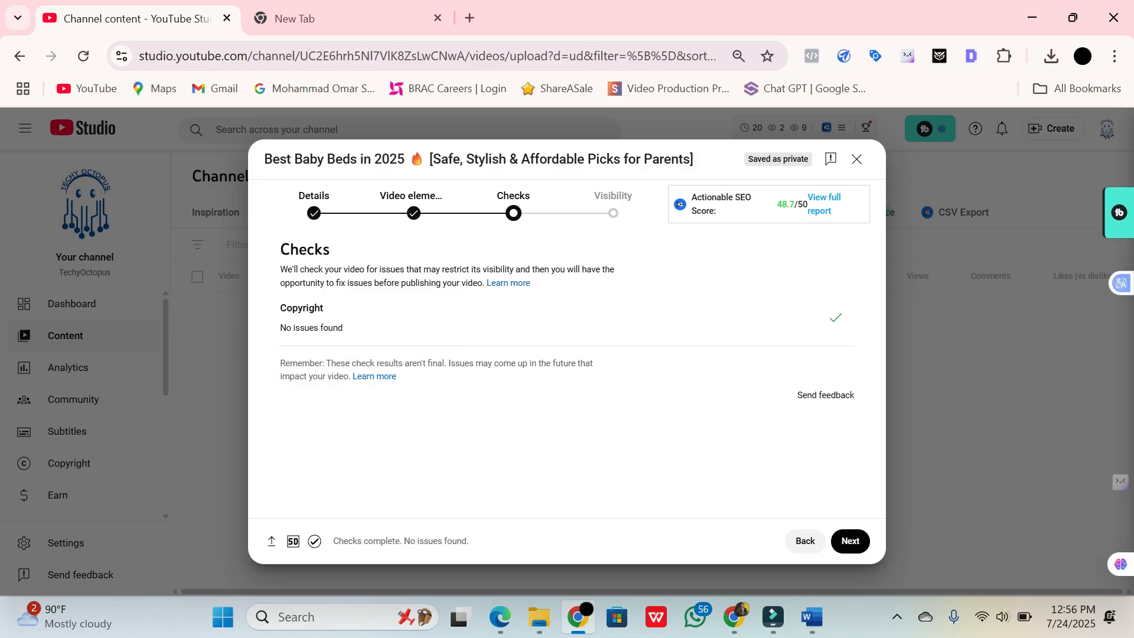
pyautogui.moveTo(278, 324); pyautogui.dragTo(349, 335)
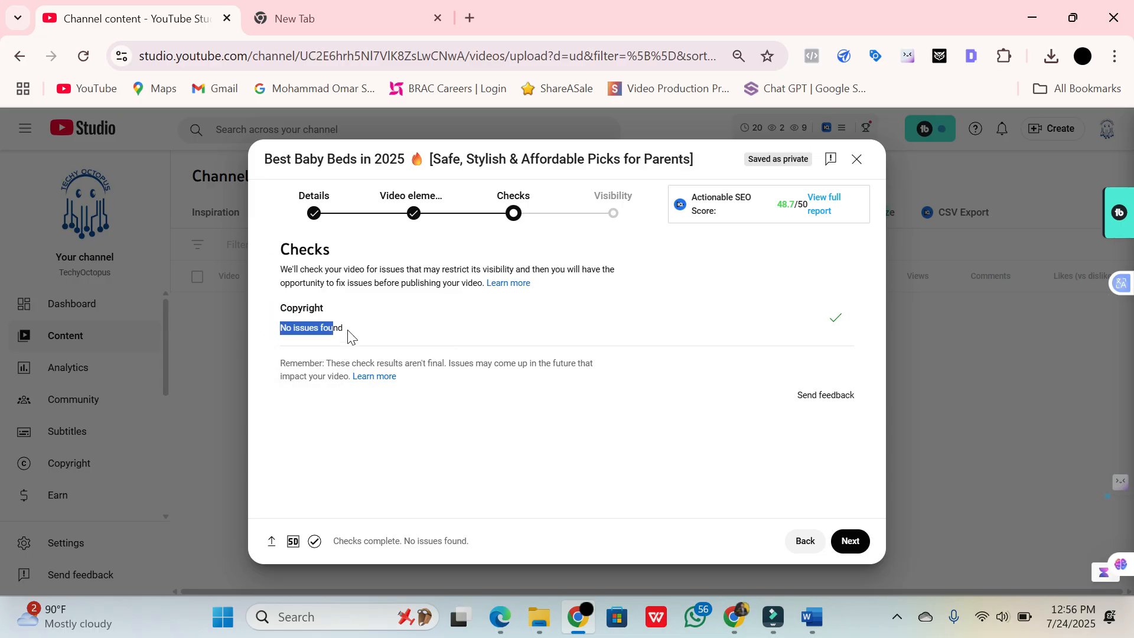
pyautogui.click(851, 542)
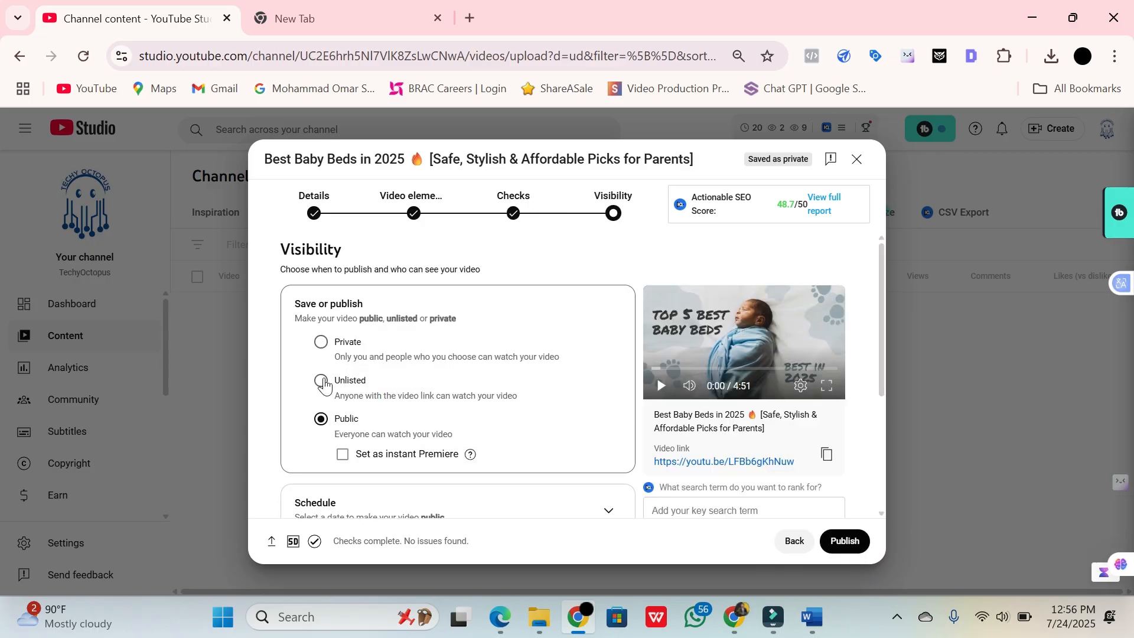
# - Try the Private and Unlisted visibility options, and set the video to Public as an instant Premiere
pyautogui.scroll(-2, 322, 381)
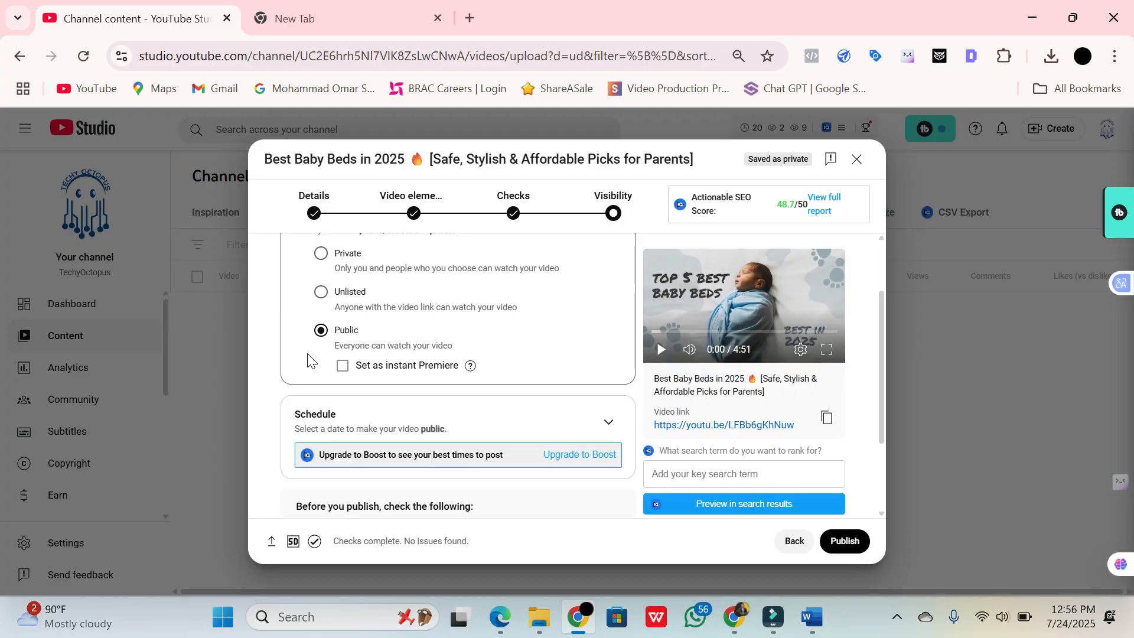
pyautogui.scroll(2, 307, 352)
pyautogui.click(322, 344)
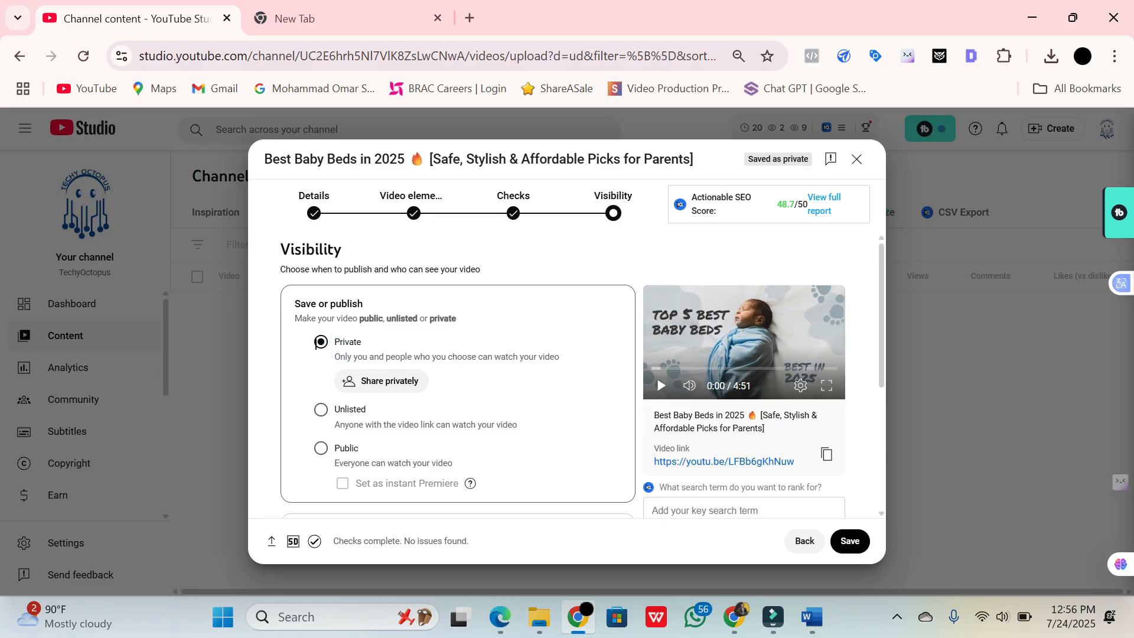
pyautogui.click(320, 409)
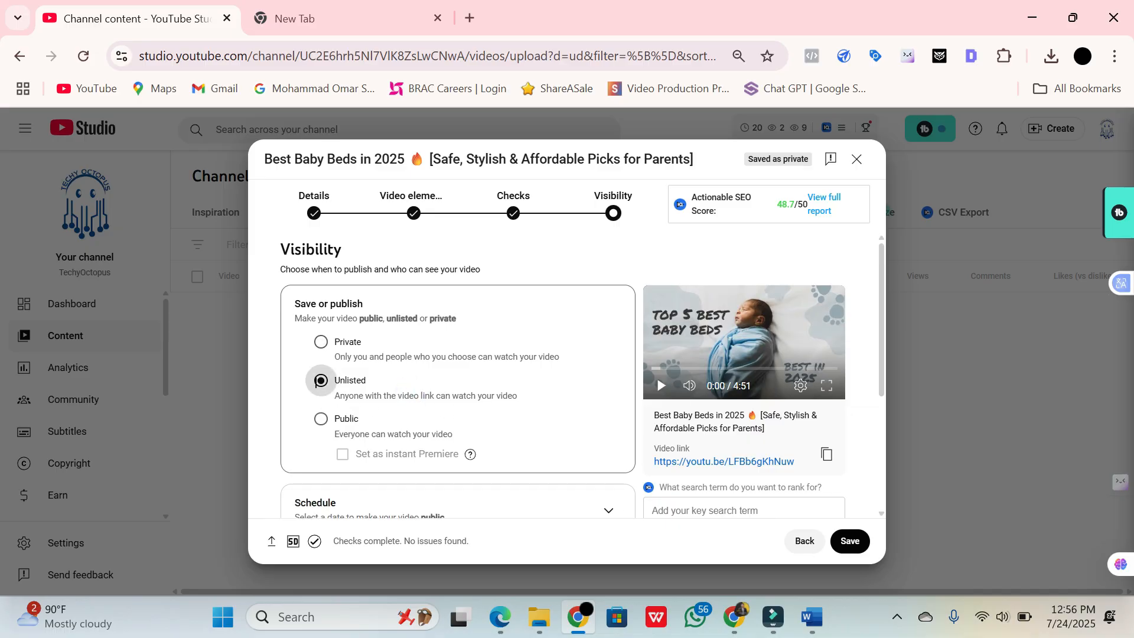
pyautogui.click(321, 420)
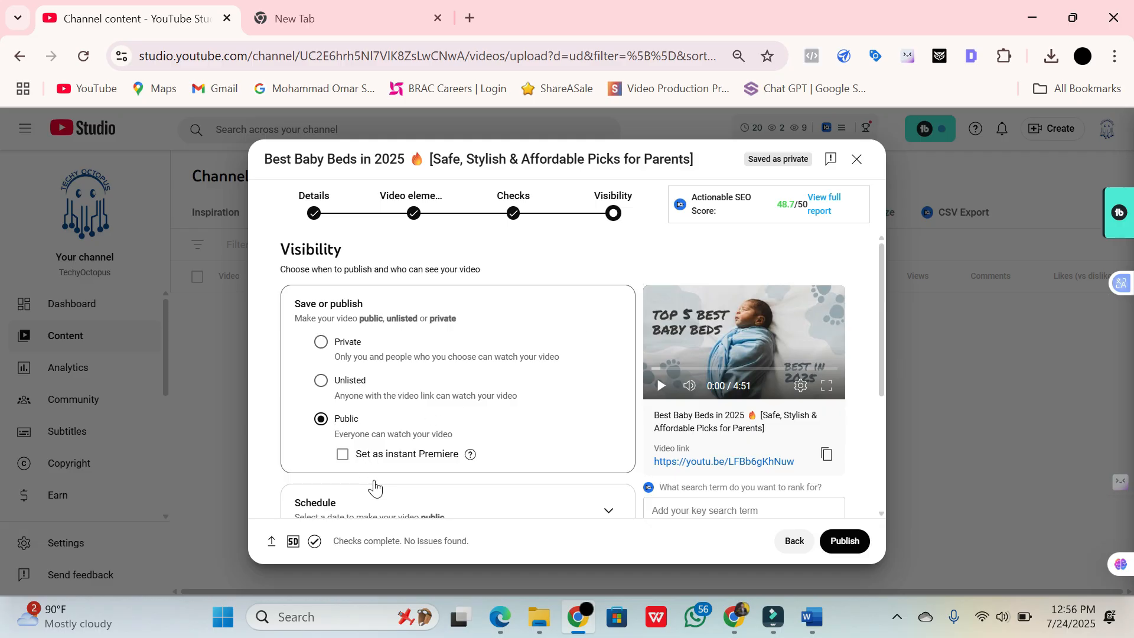
pyautogui.click(343, 458)
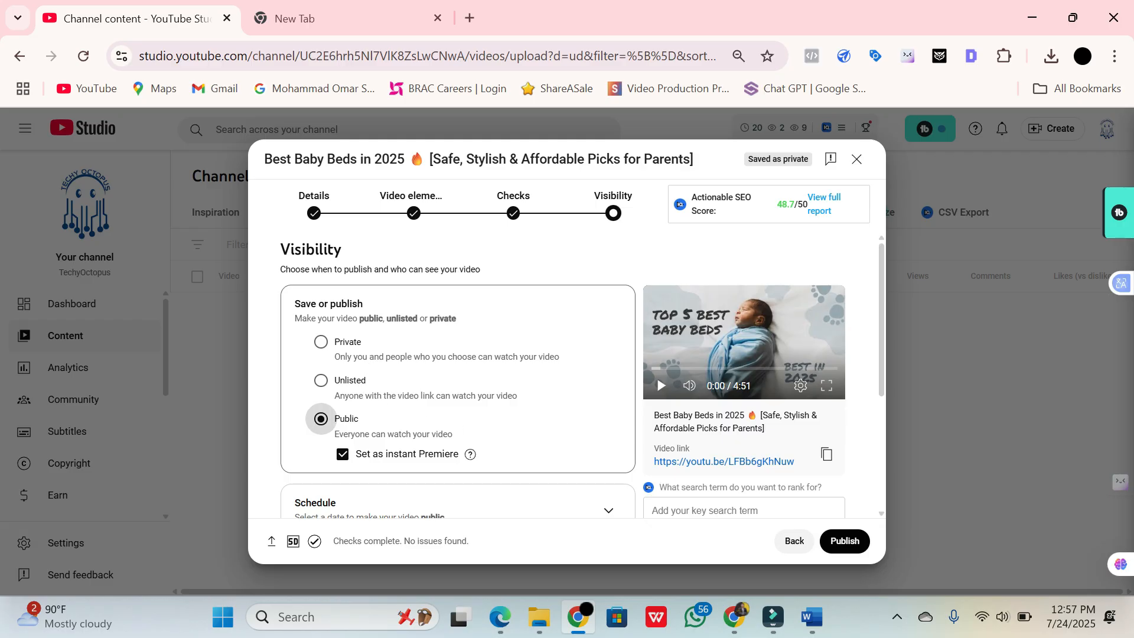
# - Set a schedule for the video to go public on 27 Jul 2025
pyautogui.scroll(-2, 384, 406)
pyautogui.scroll(-2, 384, 406)
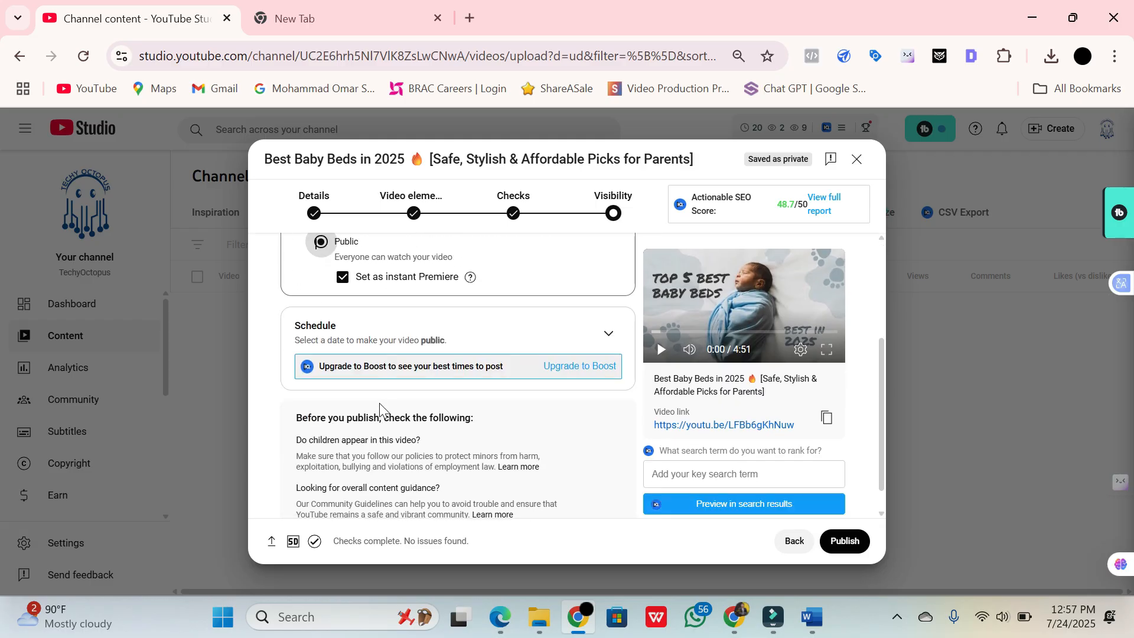
pyautogui.click(609, 332)
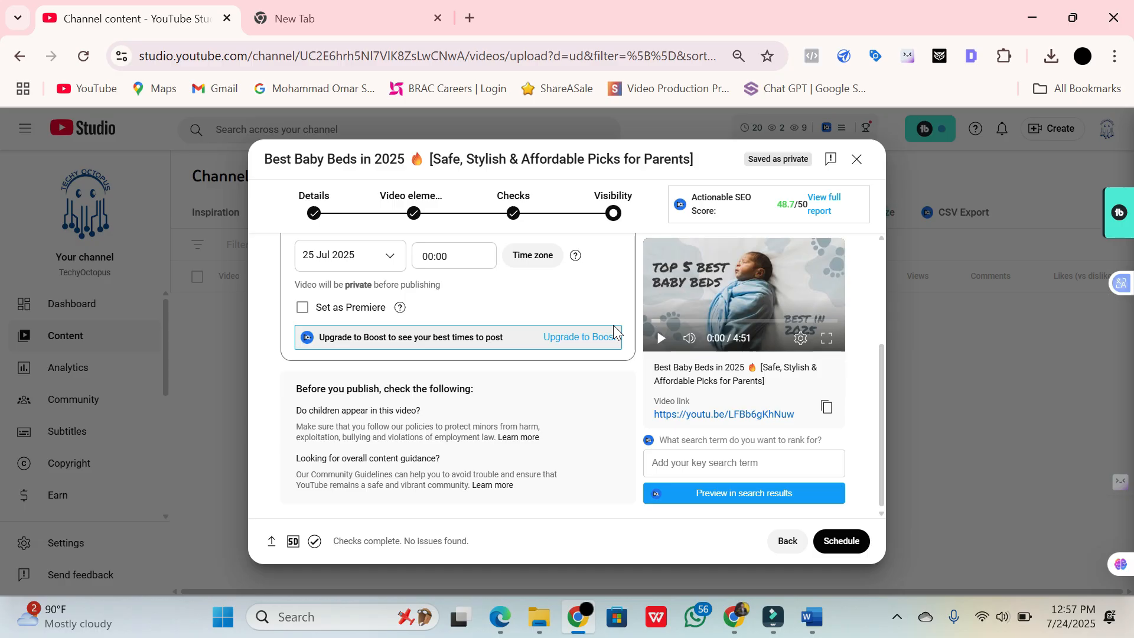
pyautogui.click(387, 255)
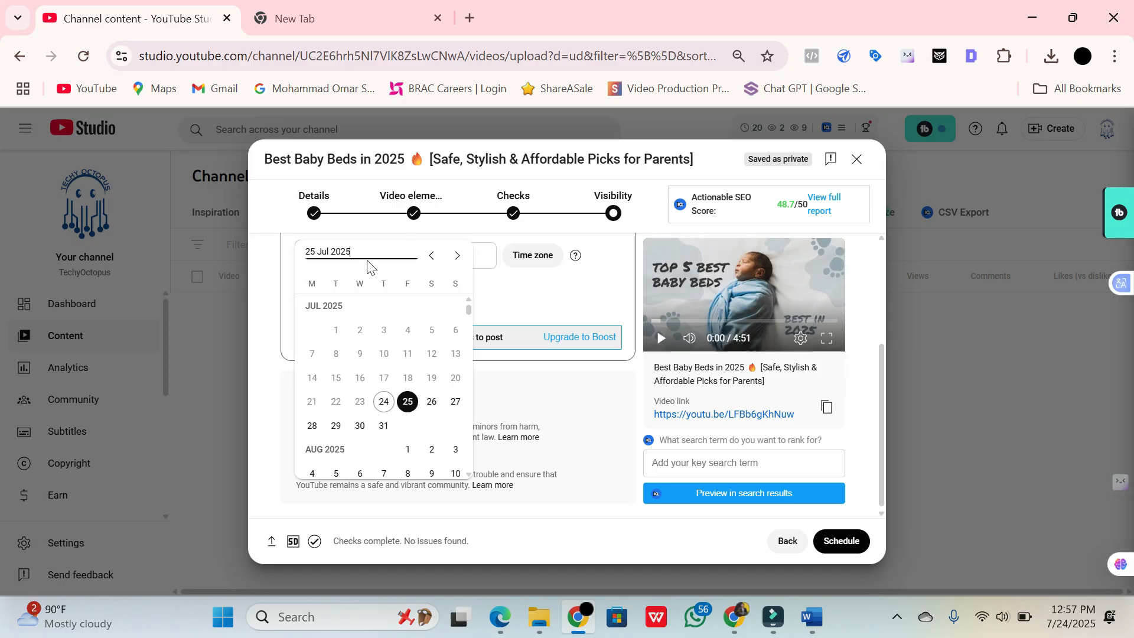
pyautogui.click(455, 400)
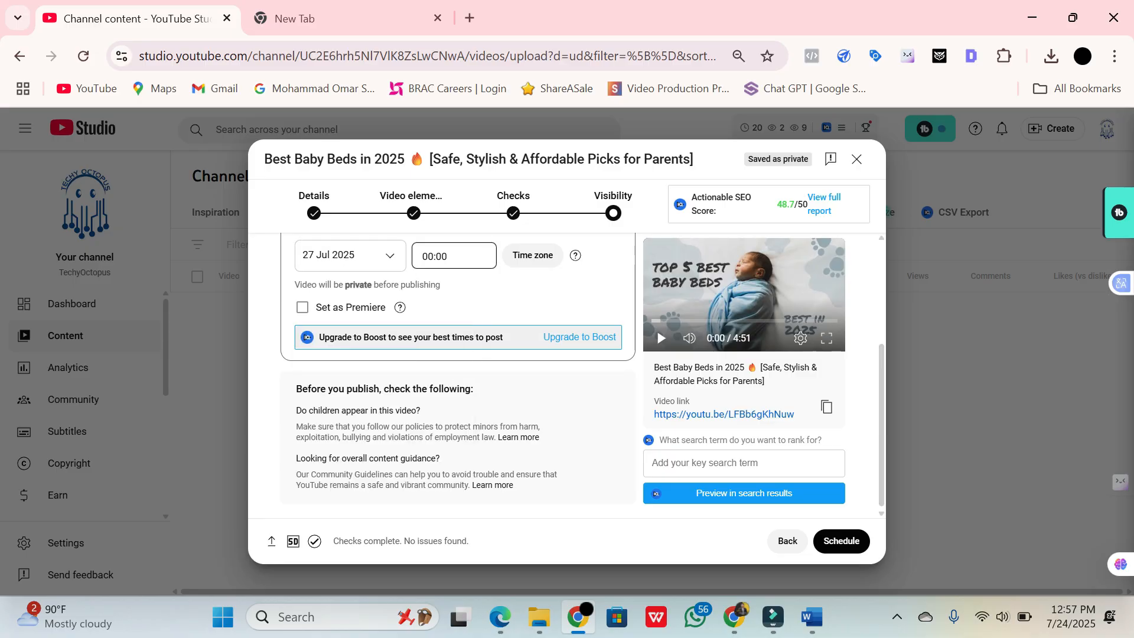
pyautogui.click(847, 540)
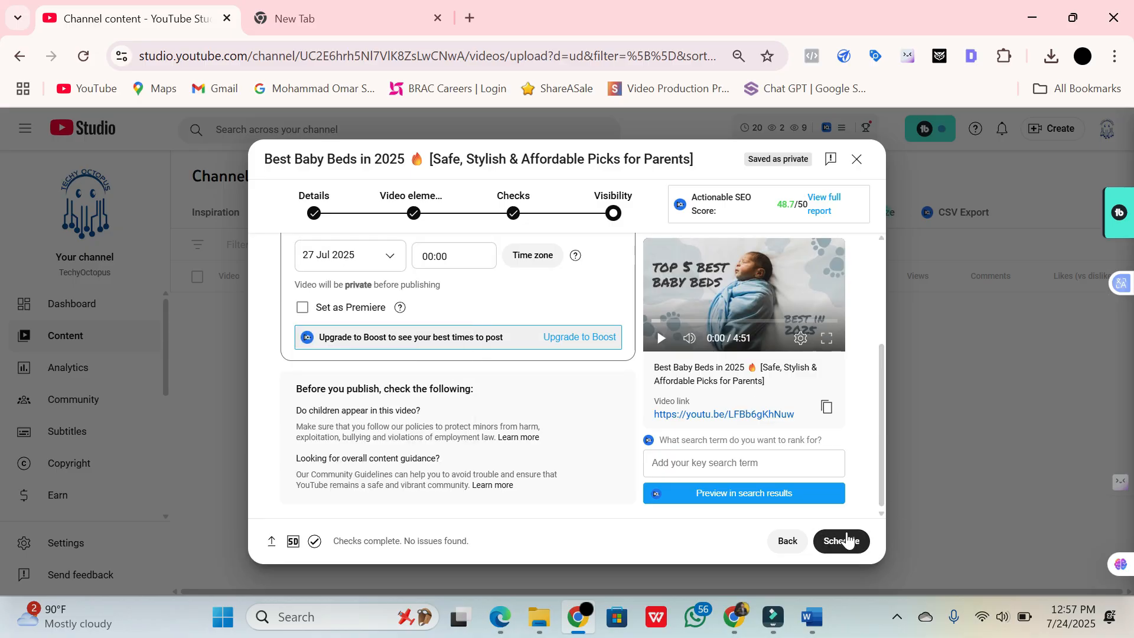
# - Return from scheduling to immediate publishing with Public visibility and turn off the instant Premiere option
pyautogui.scroll(3, 577, 469)
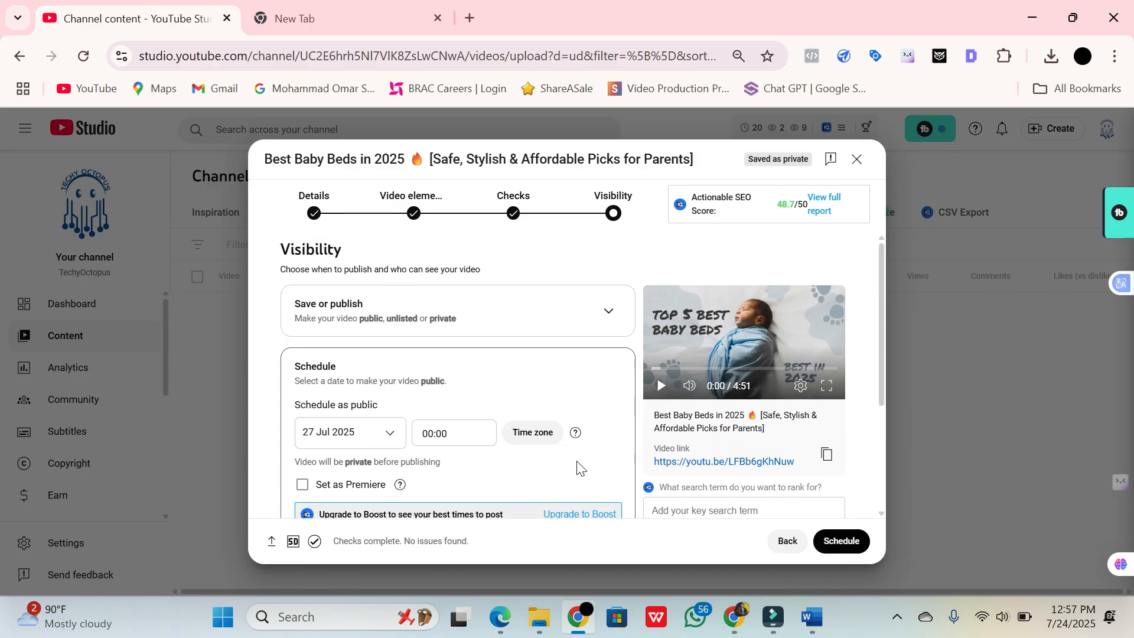
pyautogui.click(610, 321)
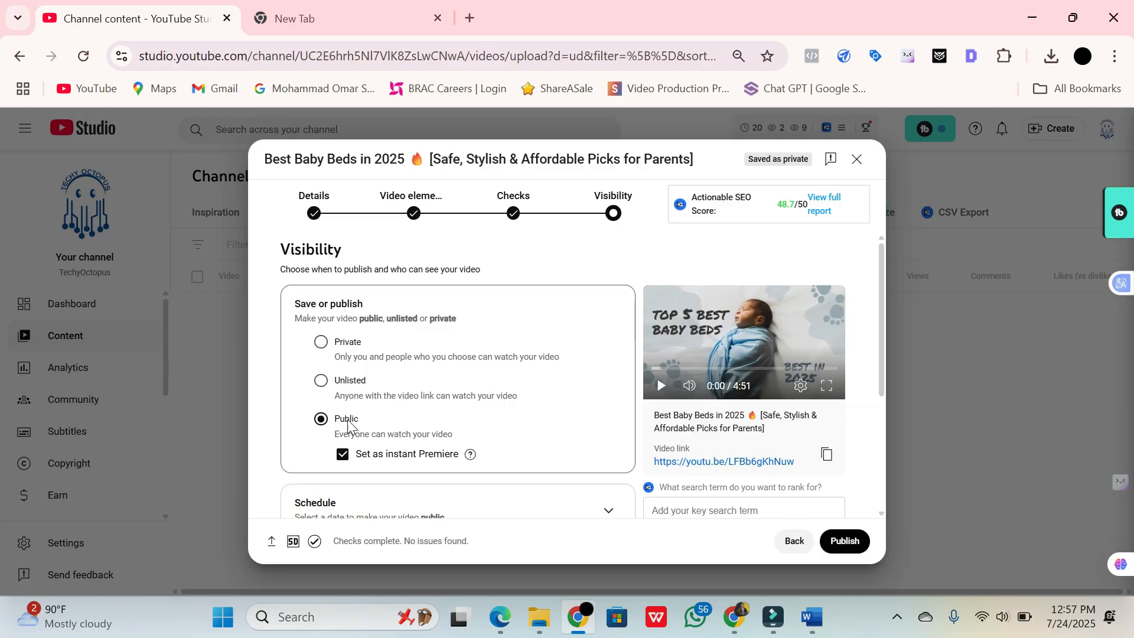
pyautogui.scroll(-2, 348, 424)
pyautogui.click(342, 365)
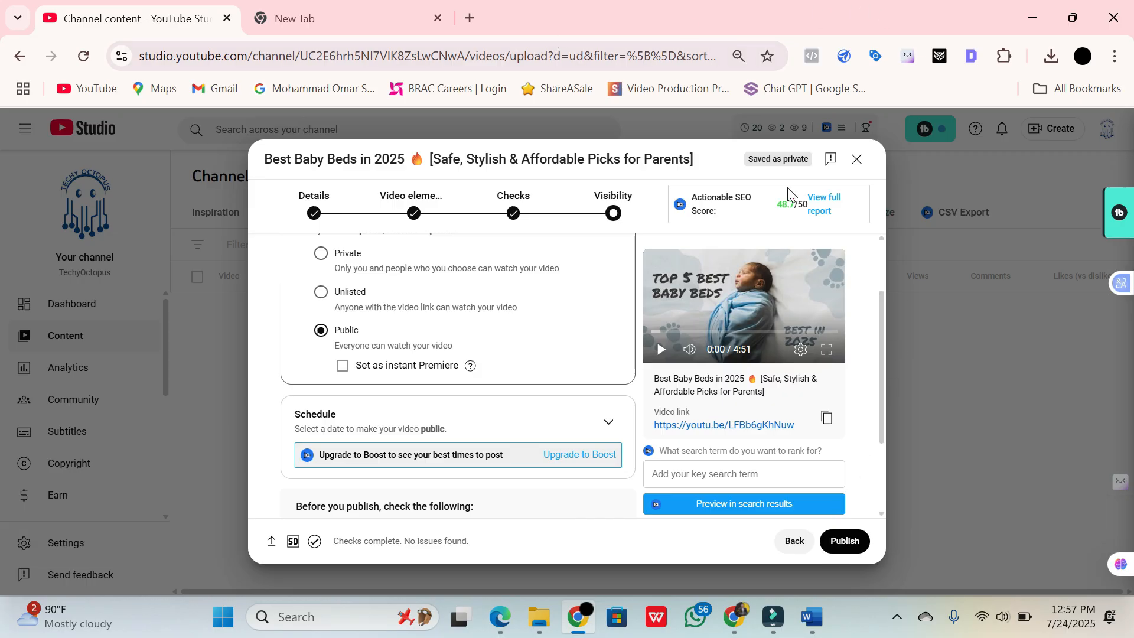
# - Review the full vidIQ SEO report with its actionable score and checklist, and close it
pyautogui.click(825, 210)
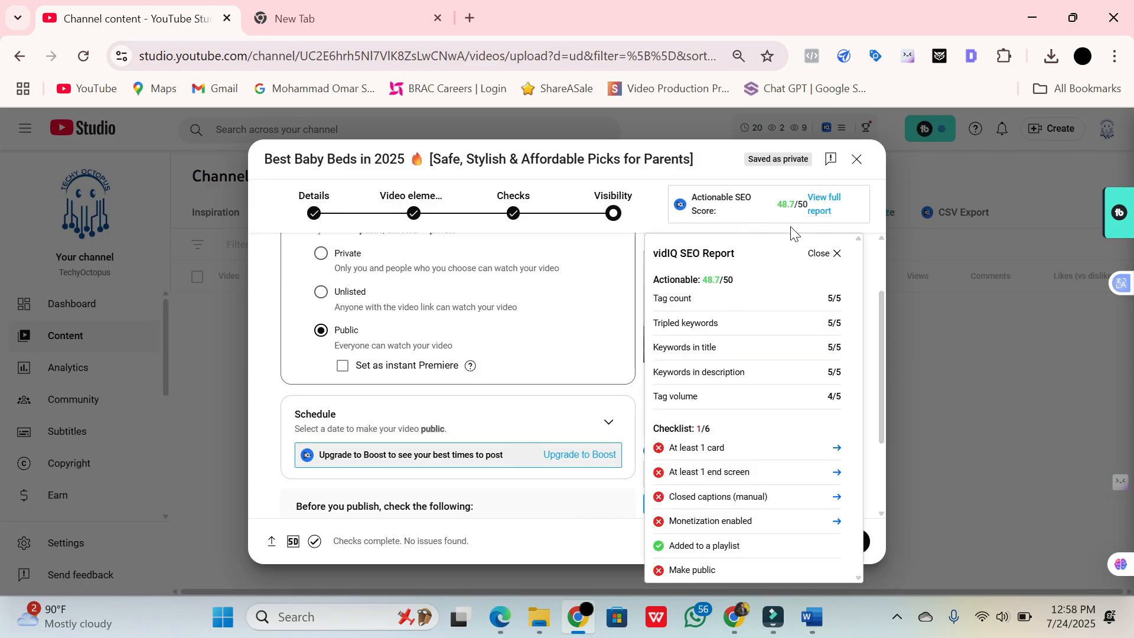
pyautogui.moveTo(777, 204); pyautogui.dragTo(804, 206)
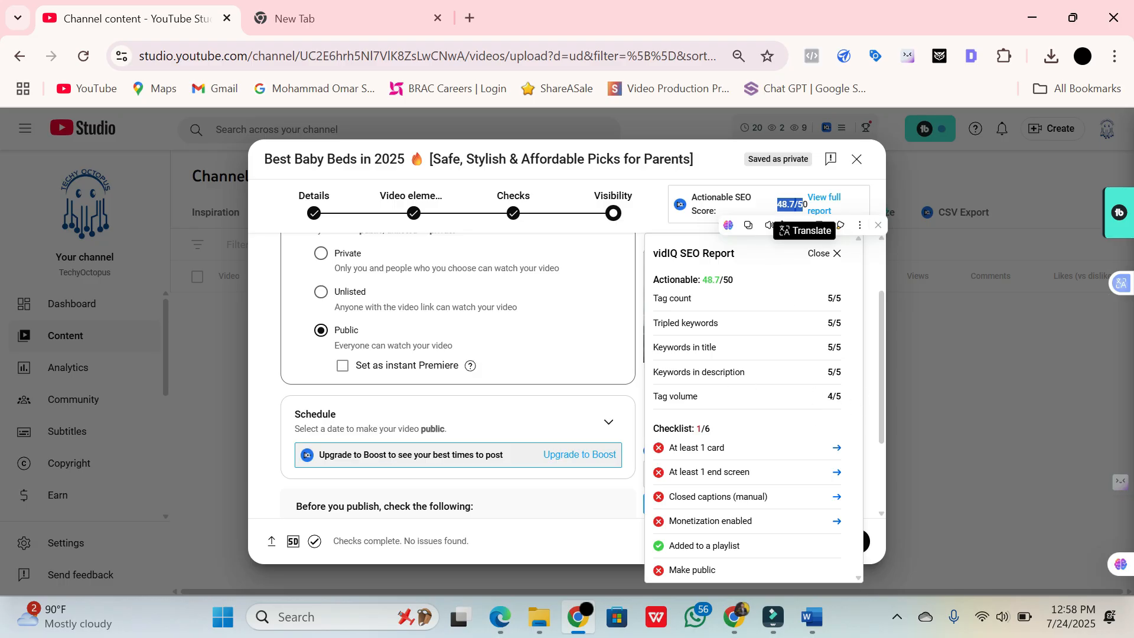
pyautogui.click(720, 373)
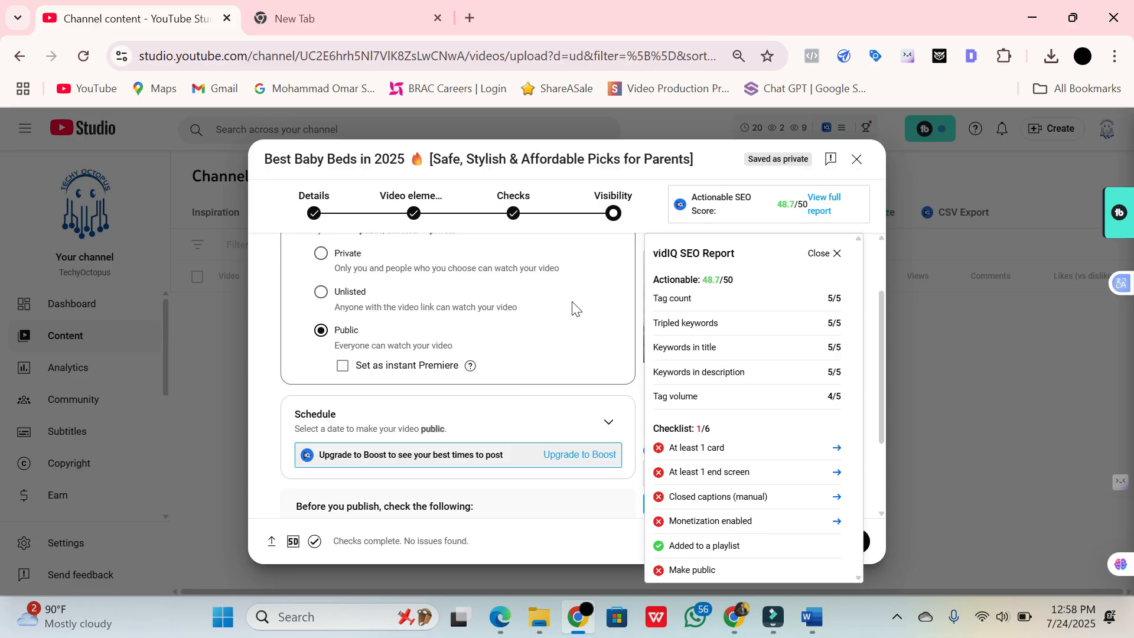
pyautogui.click(270, 325)
pyautogui.click(889, 327)
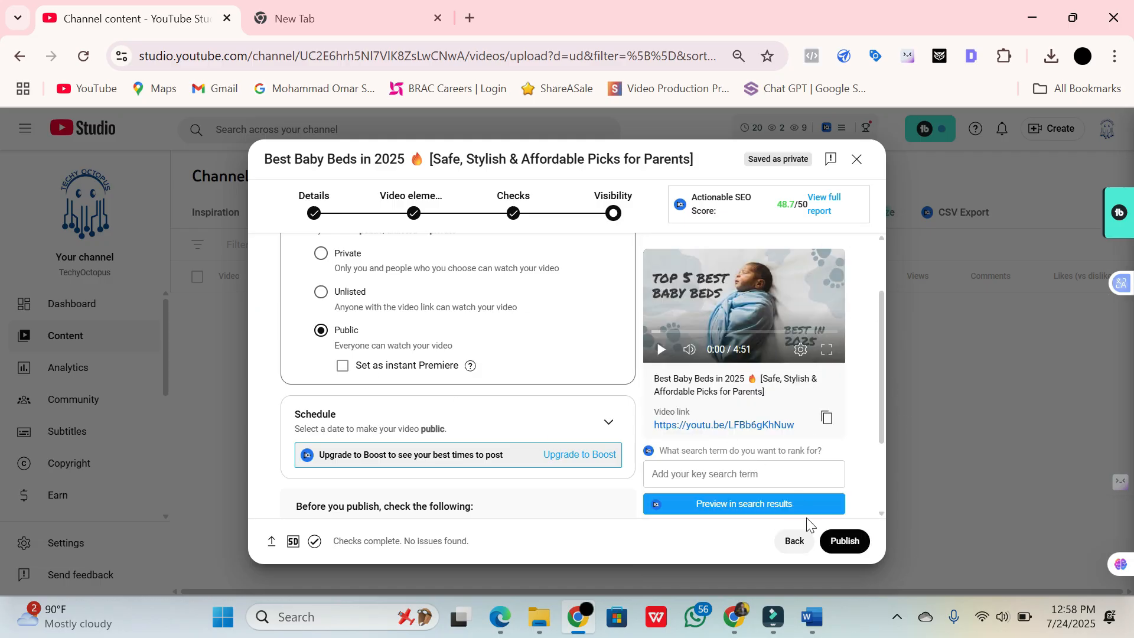